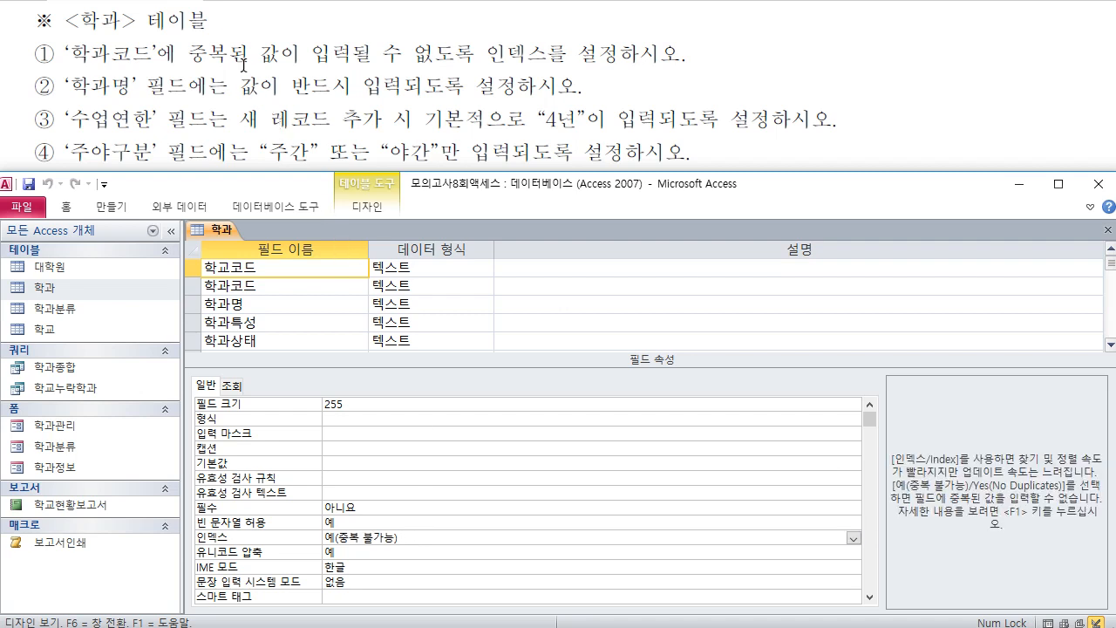
# Check the Required (필수) property of the 학과명 field
pyautogui.click(258, 305)
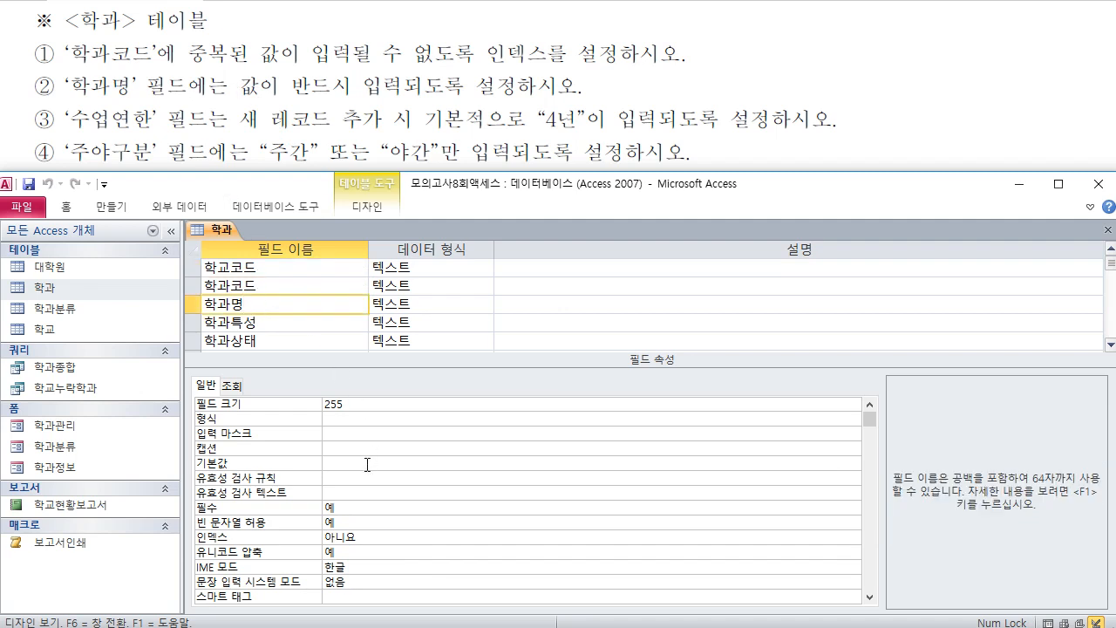
pyautogui.click(346, 507)
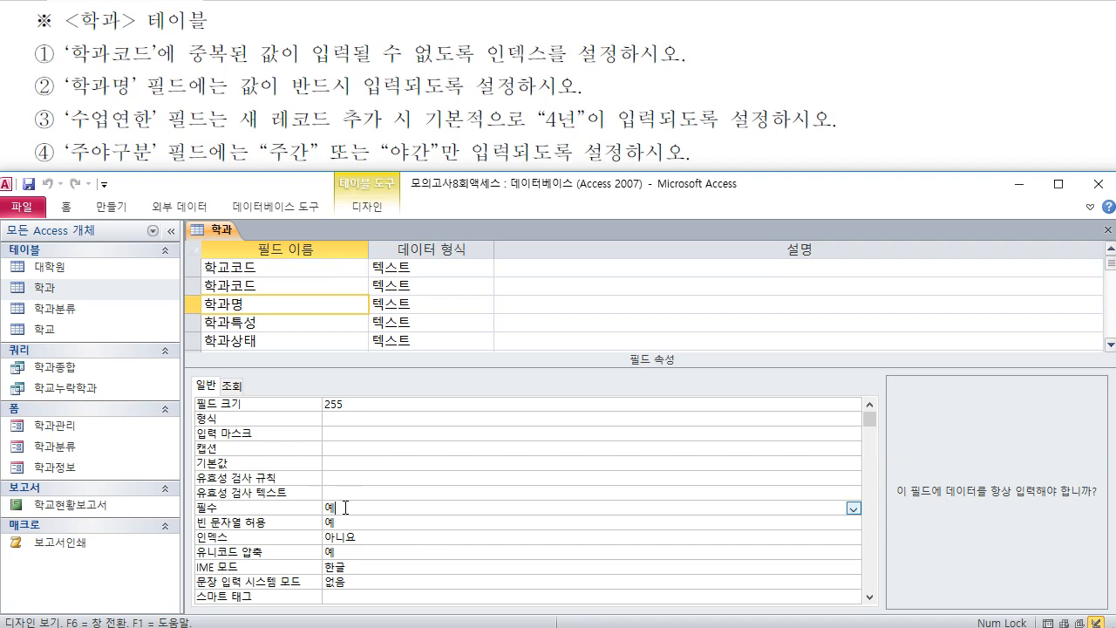
# Open the 수업연한 field's default value in the Zoom box and set the box's font size to 18
pyautogui.click(326, 321)
pyautogui.scroll(-1, 326, 319)
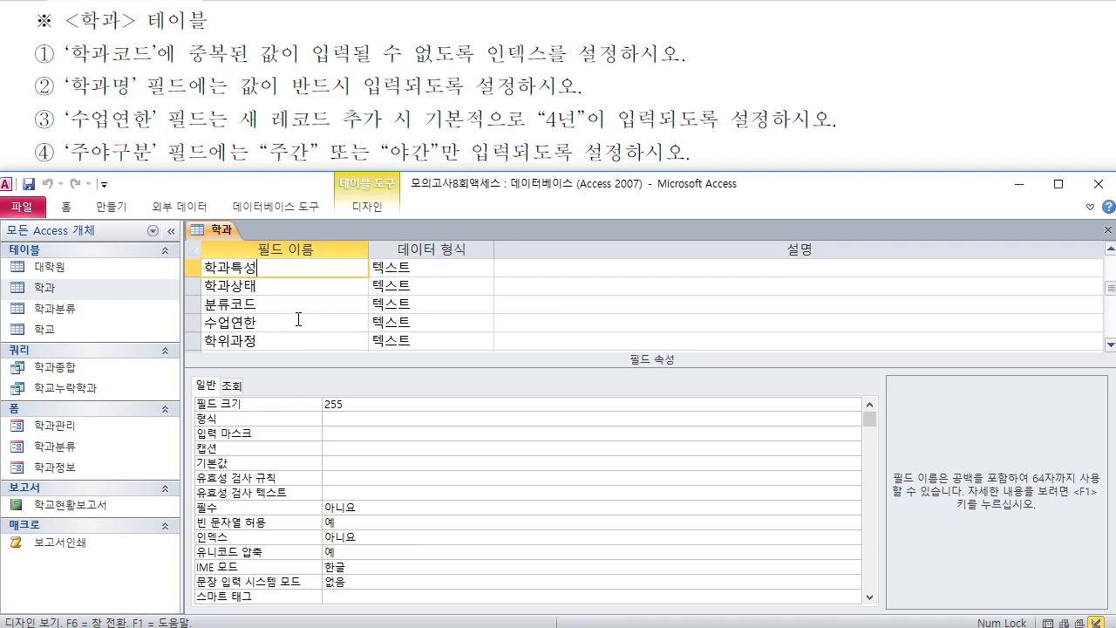
pyautogui.click(295, 321)
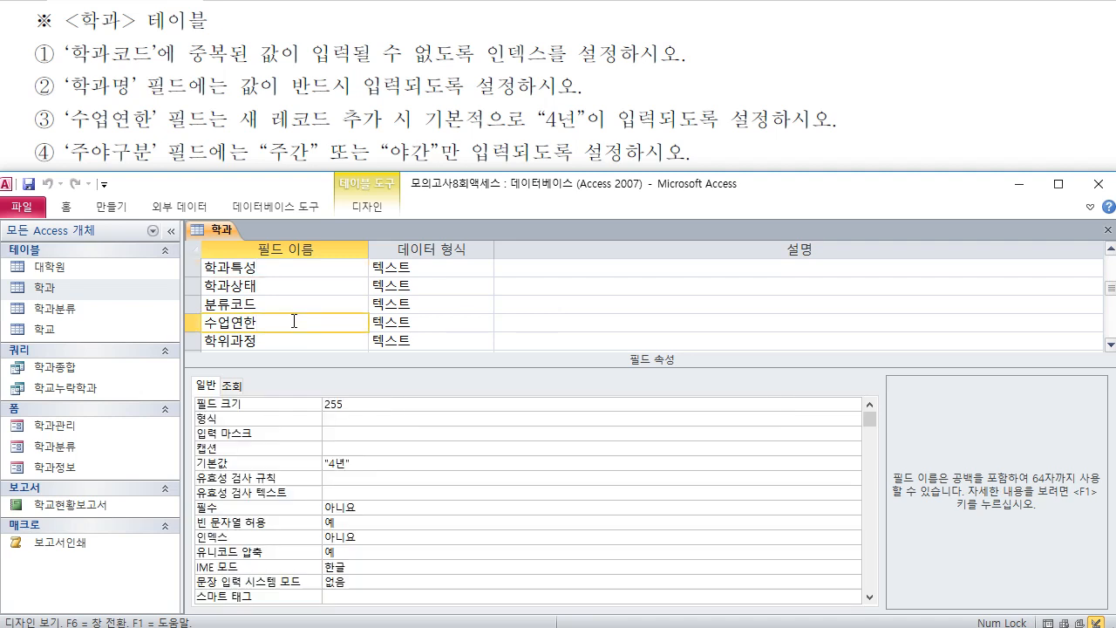
pyautogui.click(369, 465)
pyautogui.click(374, 462)
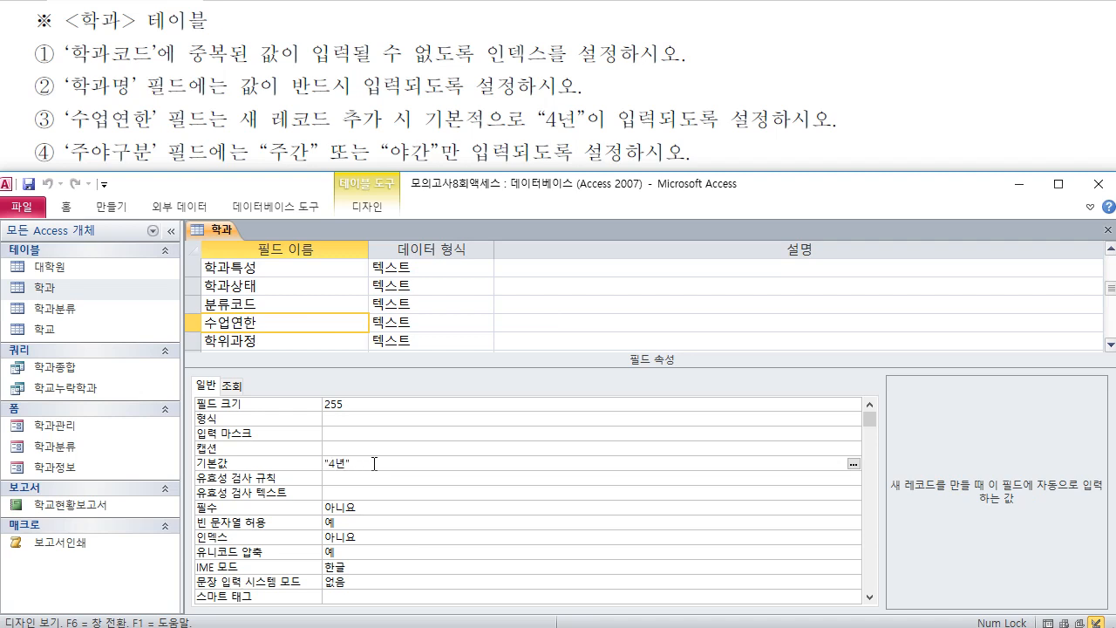
pyautogui.hotkey('shift', 'F2')
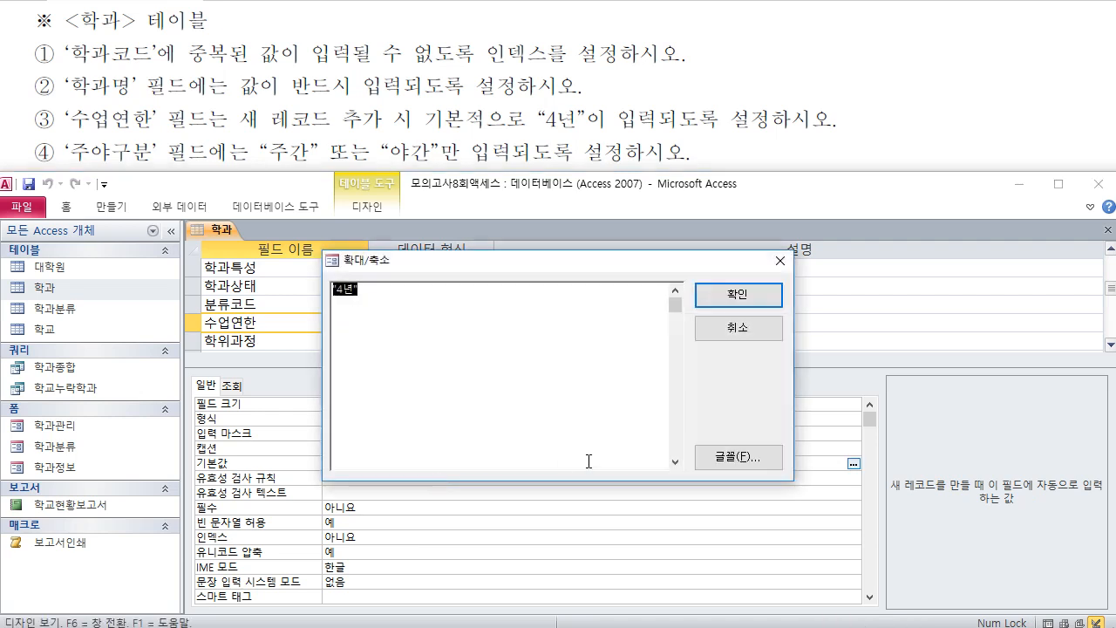
pyautogui.click(737, 453)
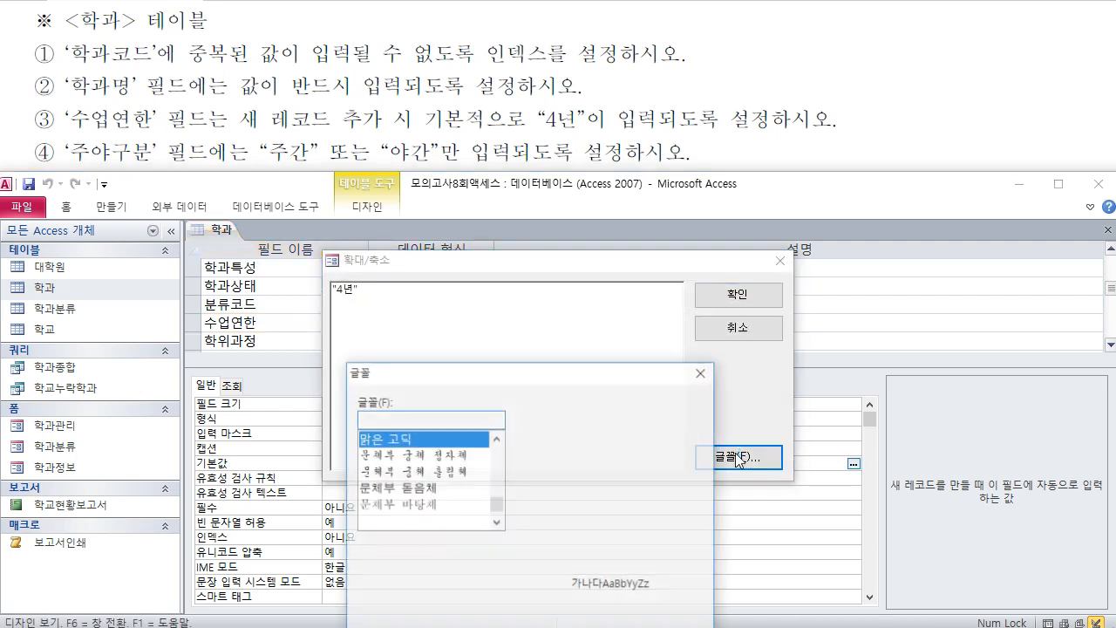
pyautogui.click(671, 515)
pyautogui.press('Return')
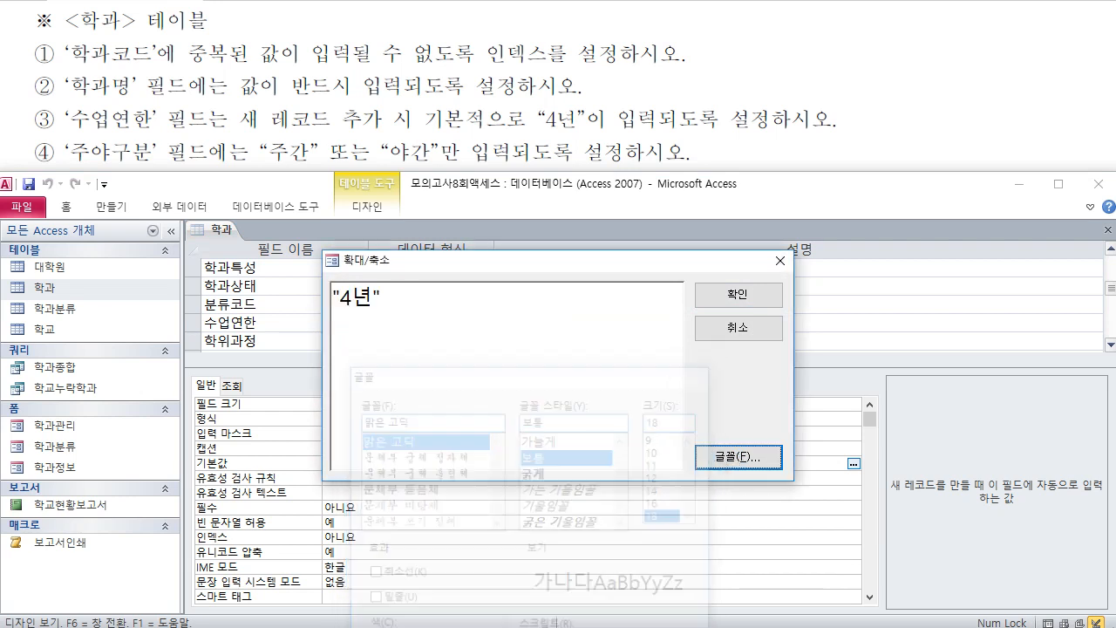
# Set the 수업연한 field's default value to 4년 without quotation marks
pyautogui.moveTo(391, 283); pyautogui.dragTo(299, 295)
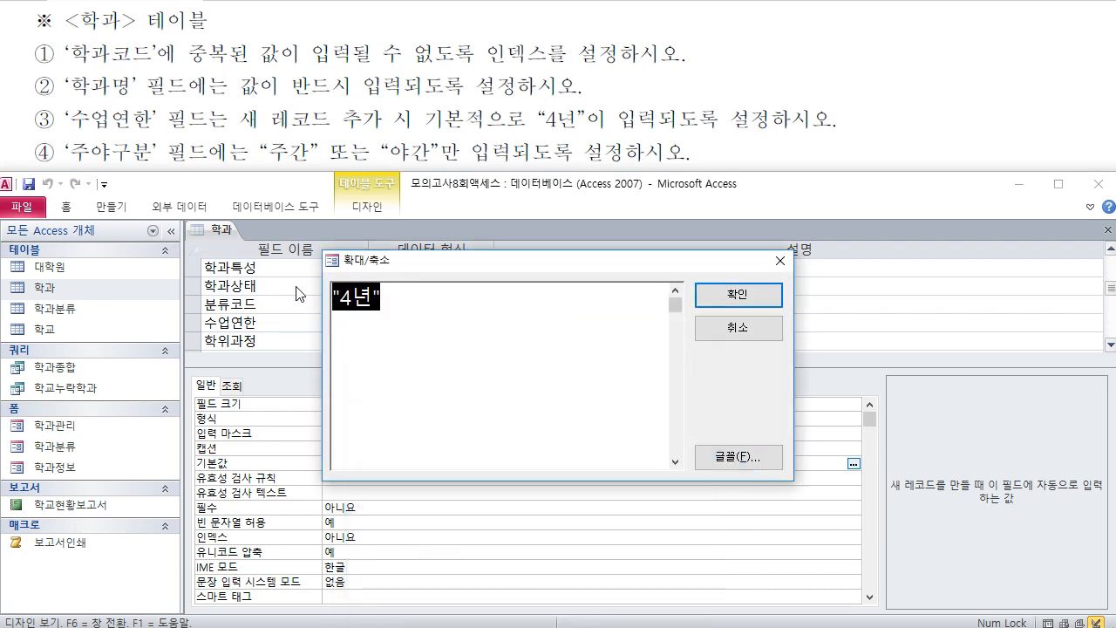
pyautogui.write('4년')
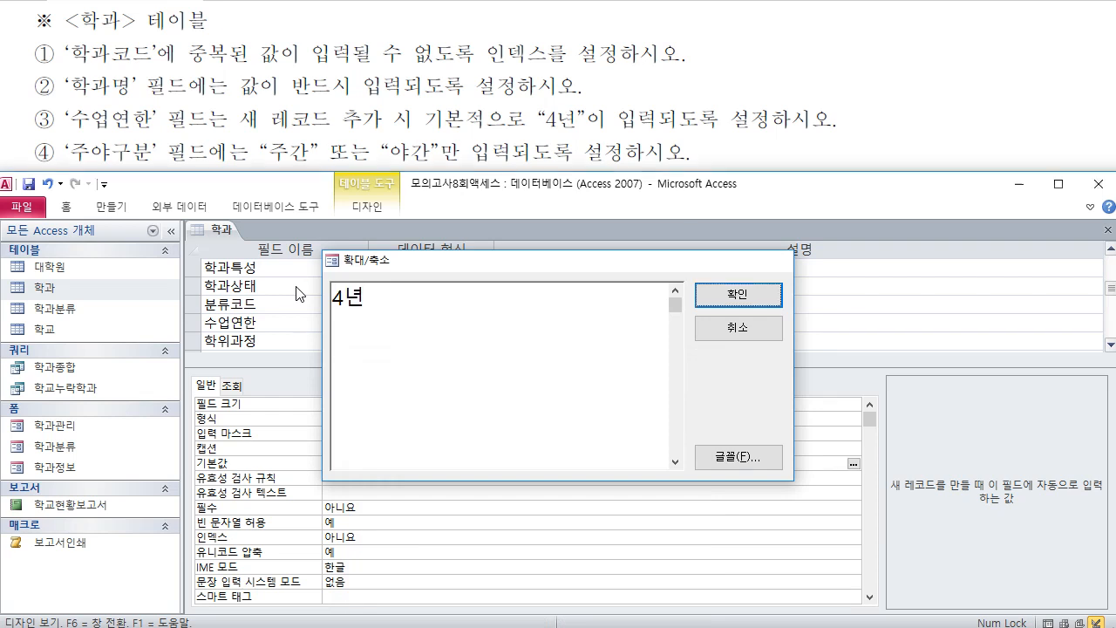
pyautogui.press('Return')
pyautogui.click(802, 429)
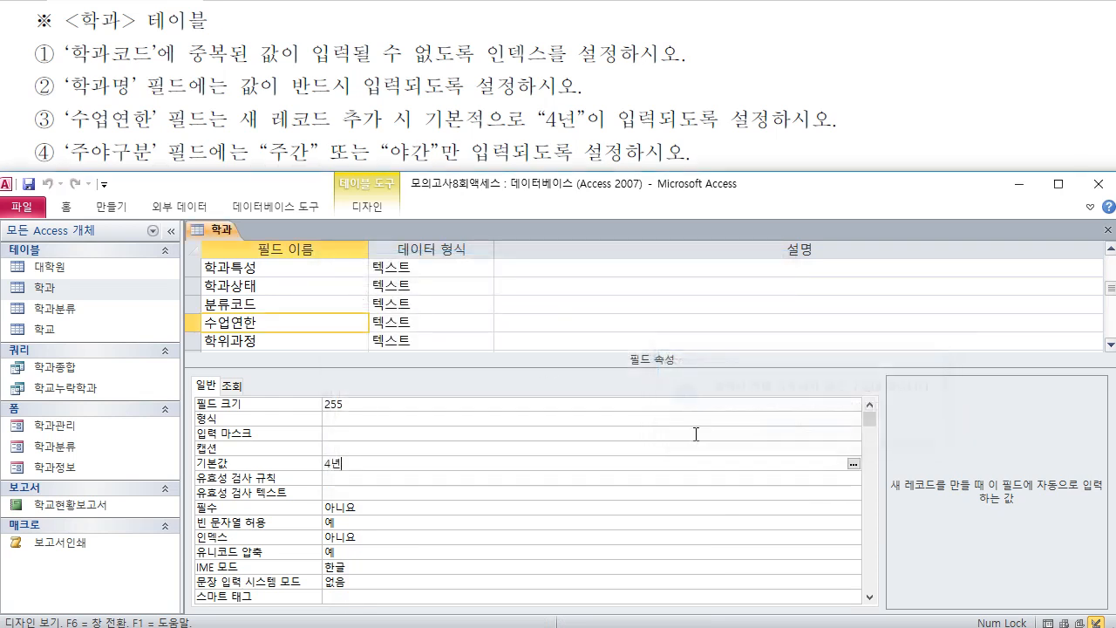
# Re-enter the 수업연한 field's default value as "4년" with quotation marks, using the Zoom box
pyautogui.hotkey('shift', 'F2')
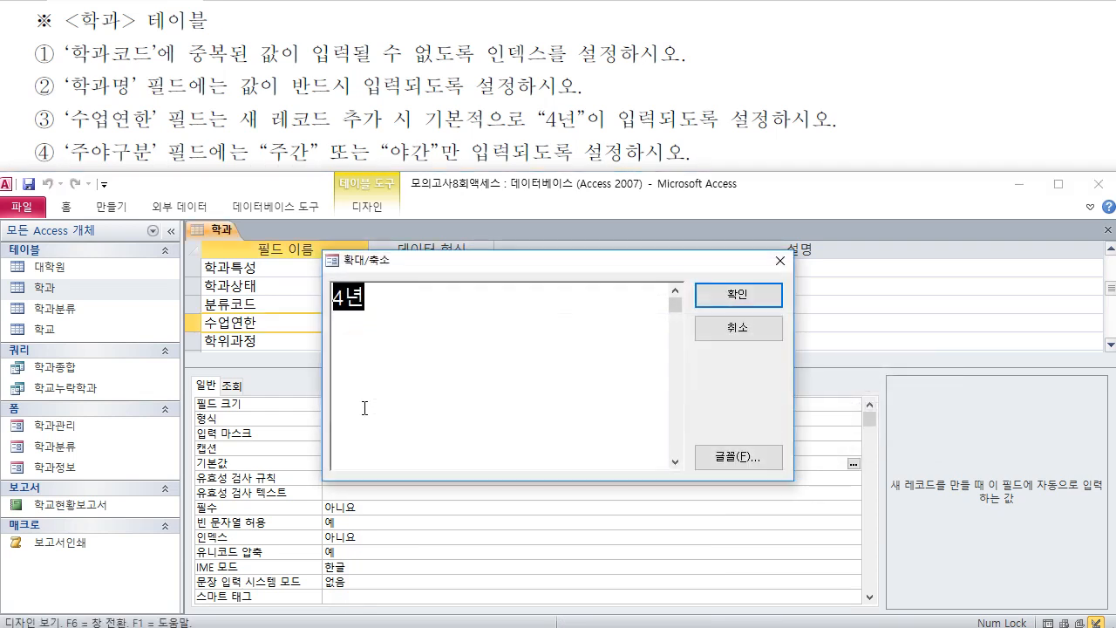
pyautogui.click(339, 315)
pyautogui.write('"4년')
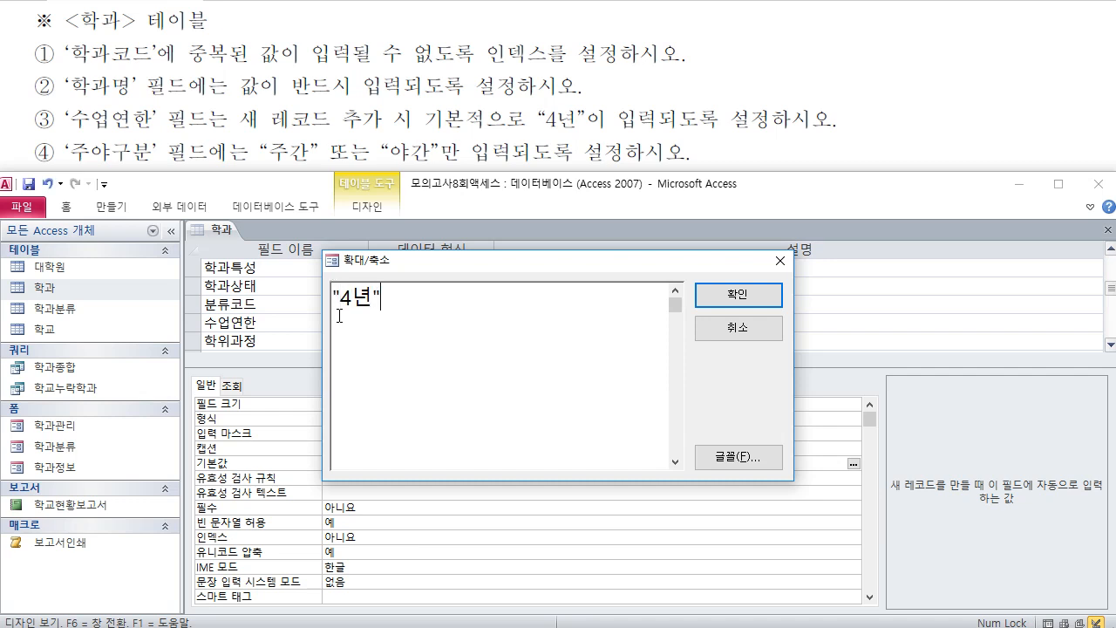
pyautogui.press('Return')
pyautogui.click(434, 479)
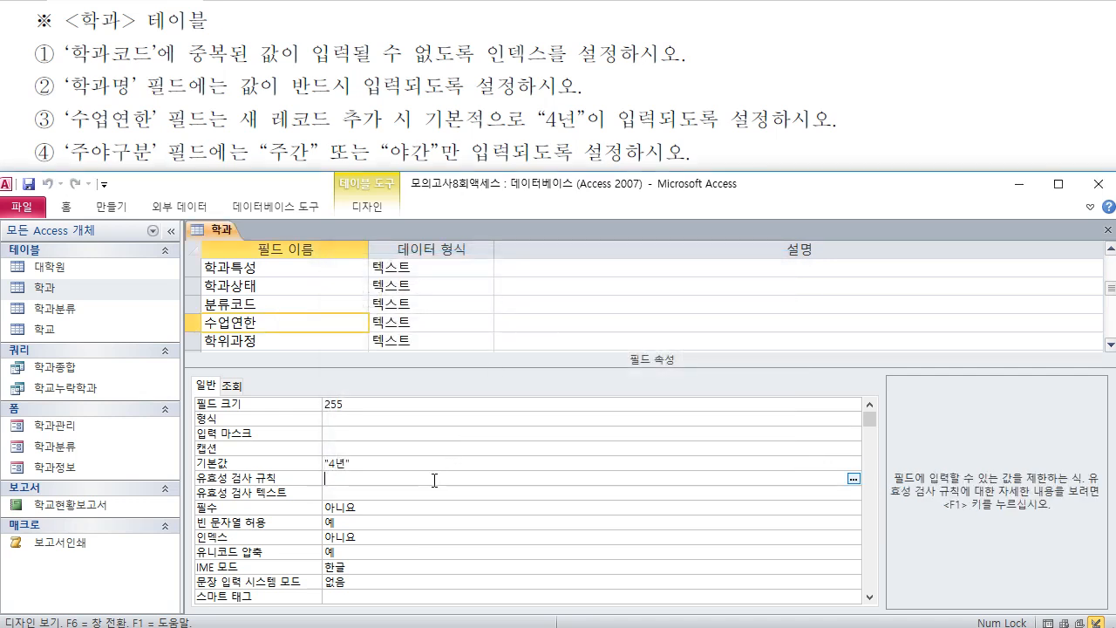
pyautogui.click(433, 464)
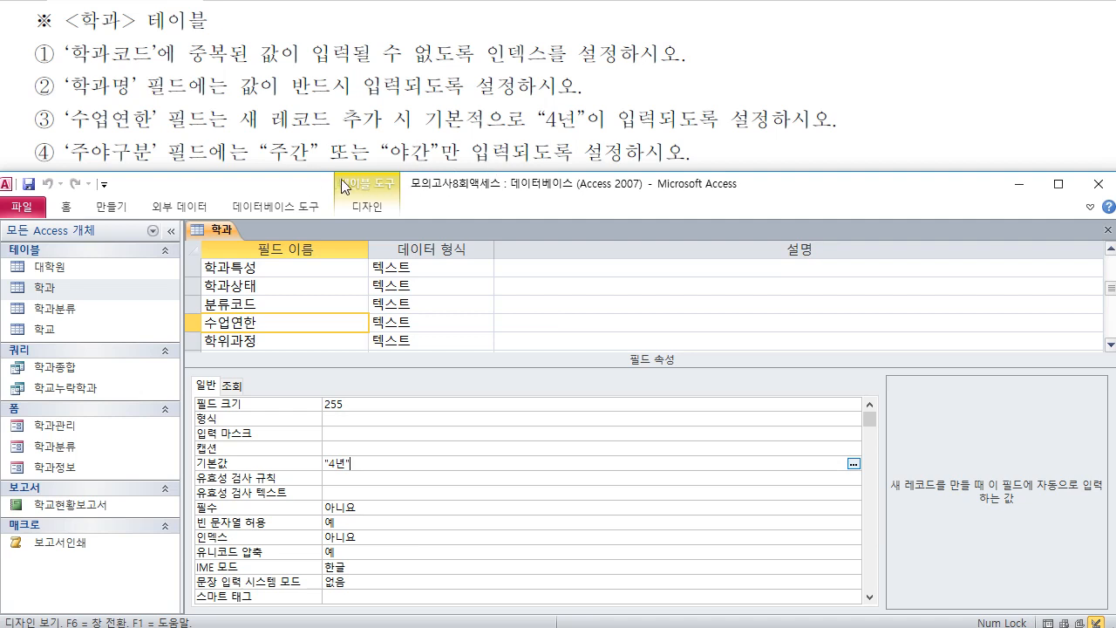
# Check the validation rule (유효성 검사 규칙) of the 주야구분 field
pyautogui.click(300, 315)
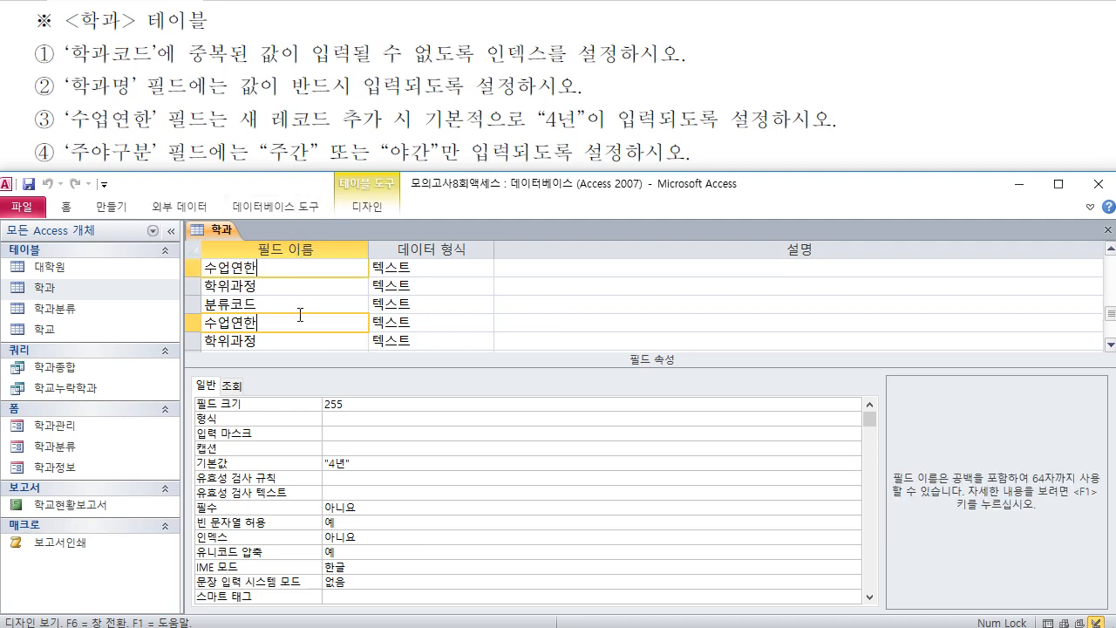
pyautogui.click(291, 300)
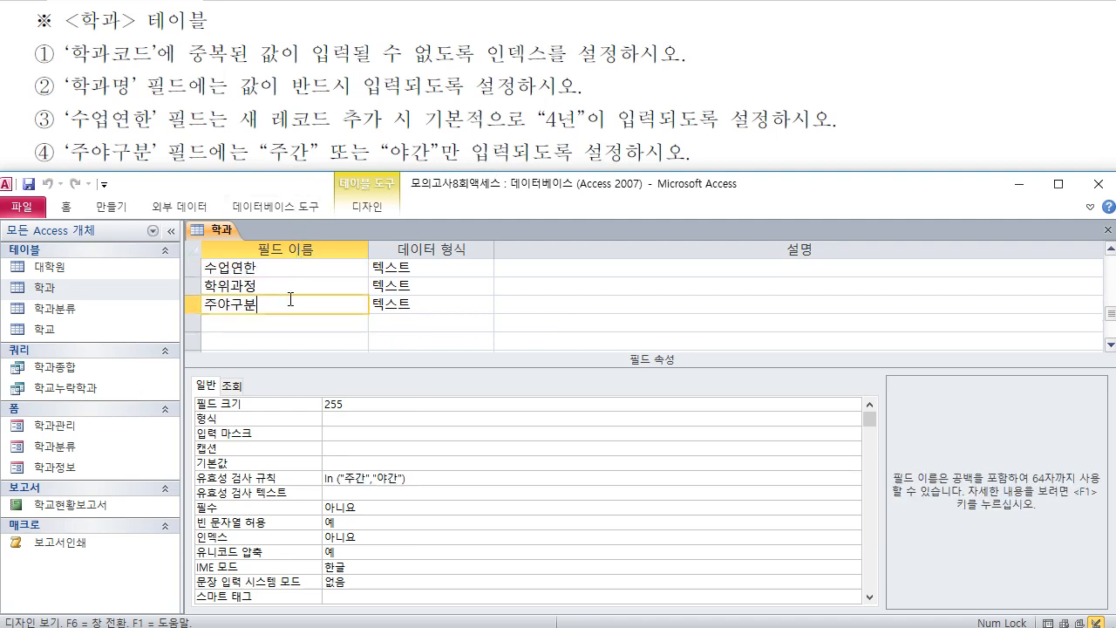
pyautogui.click(424, 476)
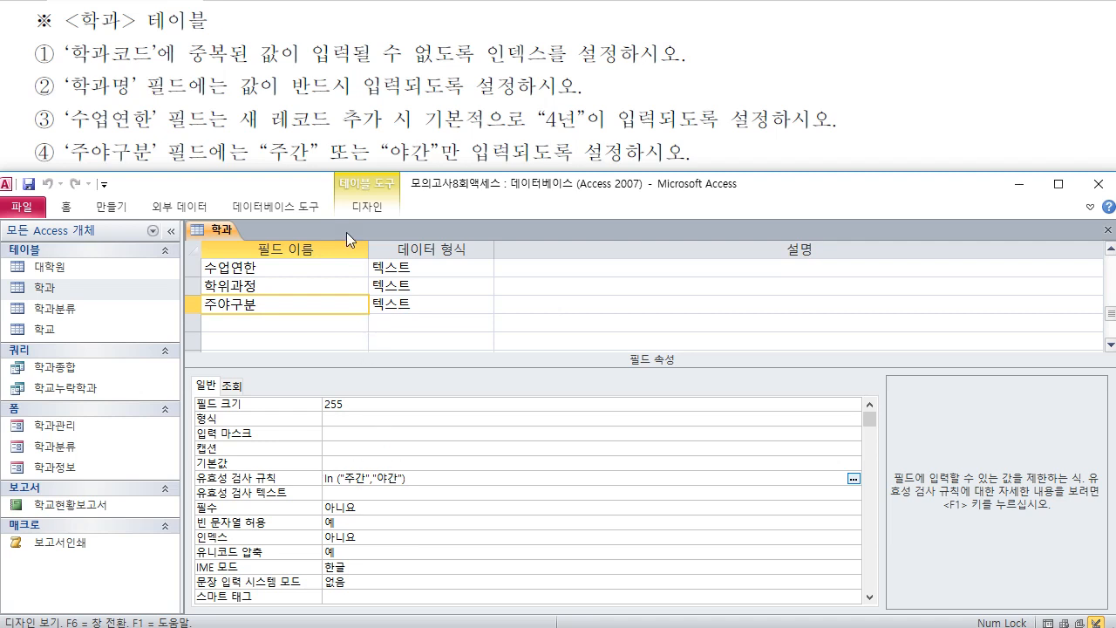
# Switch to the exam document and read on to task ⑤ for the 학교 table
pyautogui.click(177, 58)
pyautogui.moveTo(177, 58); pyautogui.dragTo(328, 58)
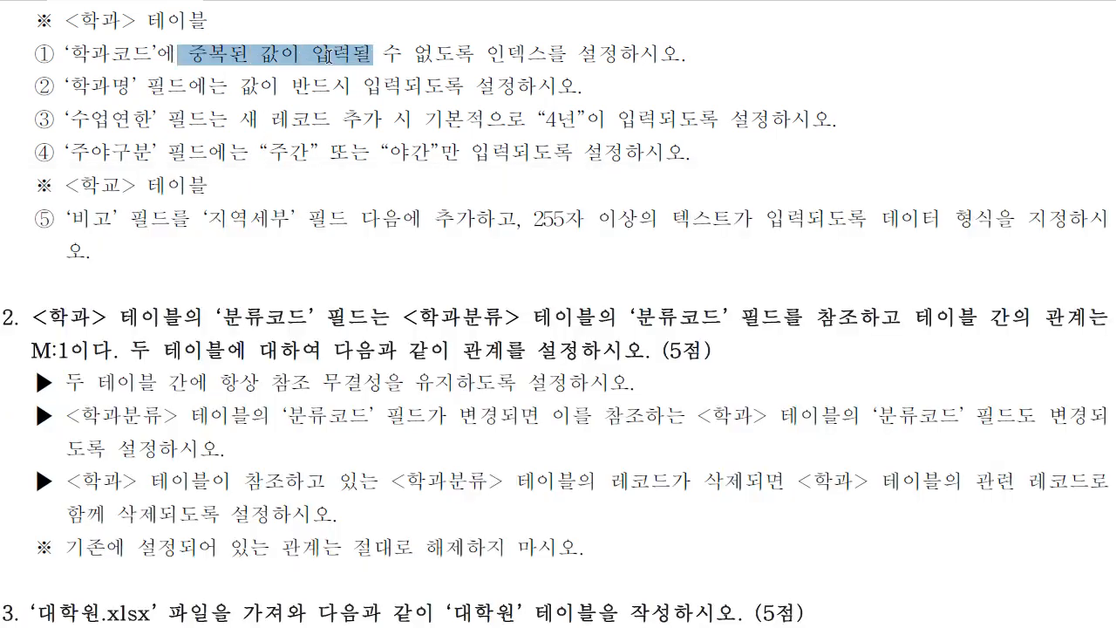
pyautogui.click(331, 59)
pyautogui.scroll(-2, 345, 103)
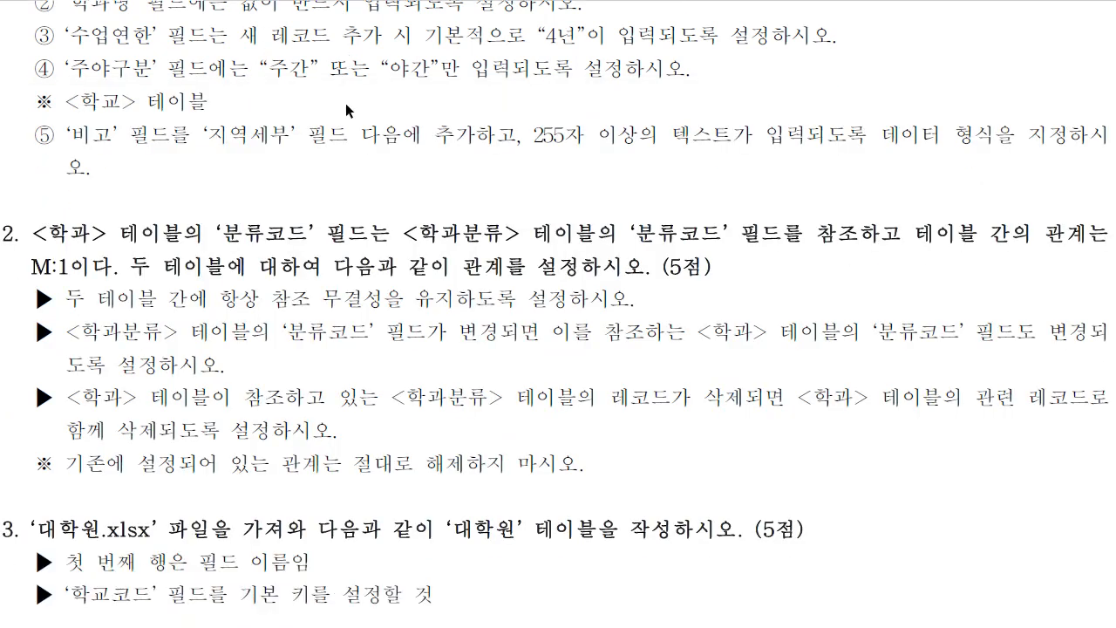
pyautogui.scroll(-2, 345, 103)
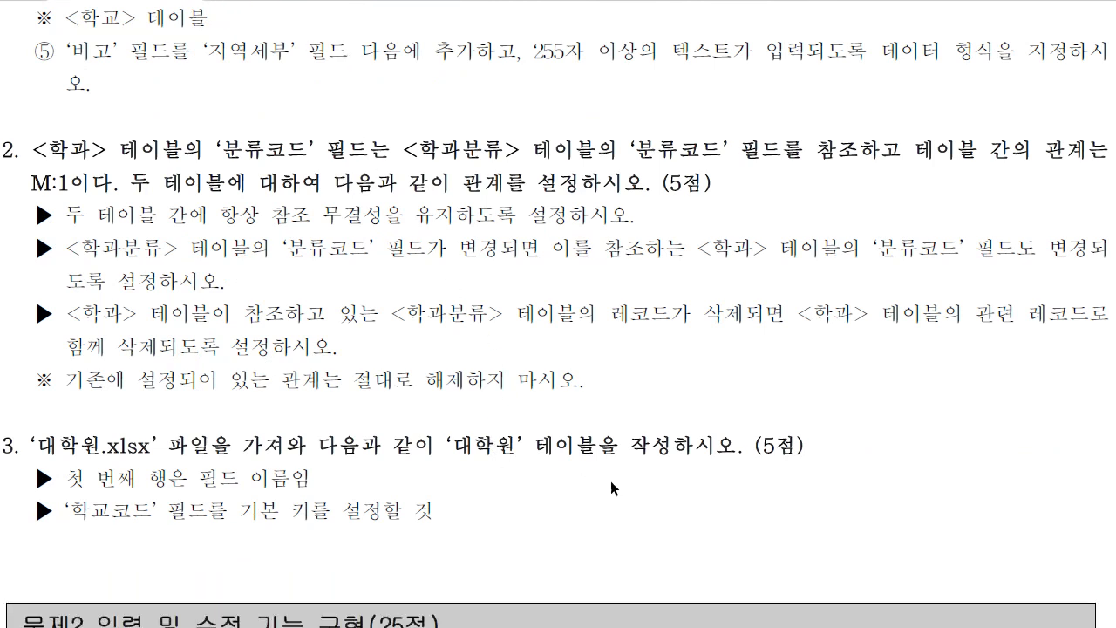
# Switch back to Access, enlarge its window upward, and try to close the 학과 table with its design changes saved
pyautogui.hotkey('alt', 'Tab')
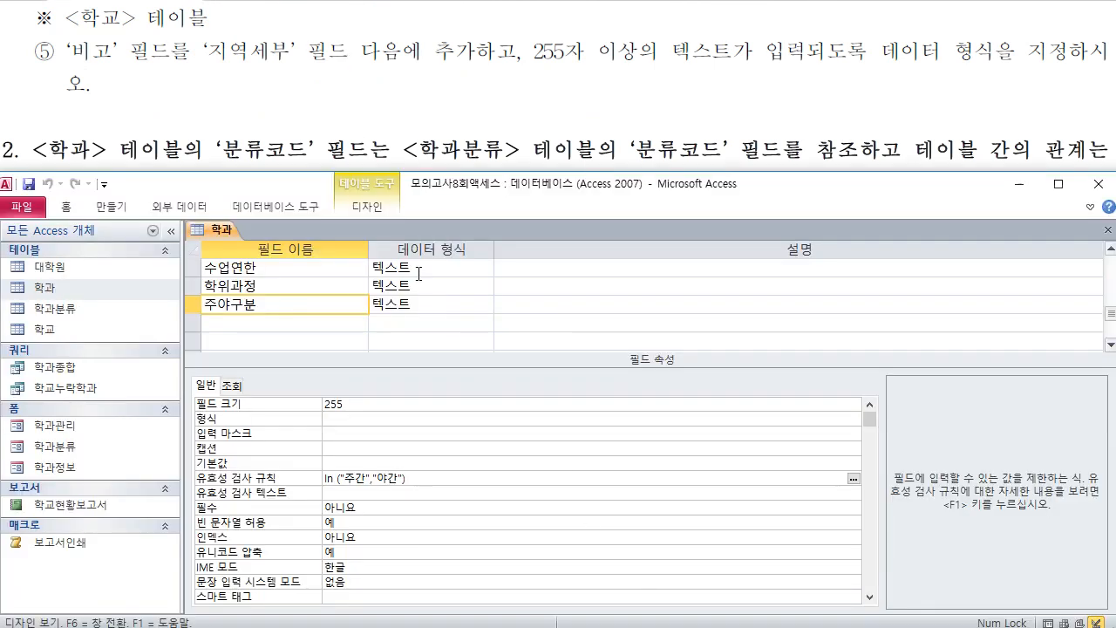
pyautogui.moveTo(430, 174); pyautogui.dragTo(421, 83)
pyautogui.click(1107, 151)
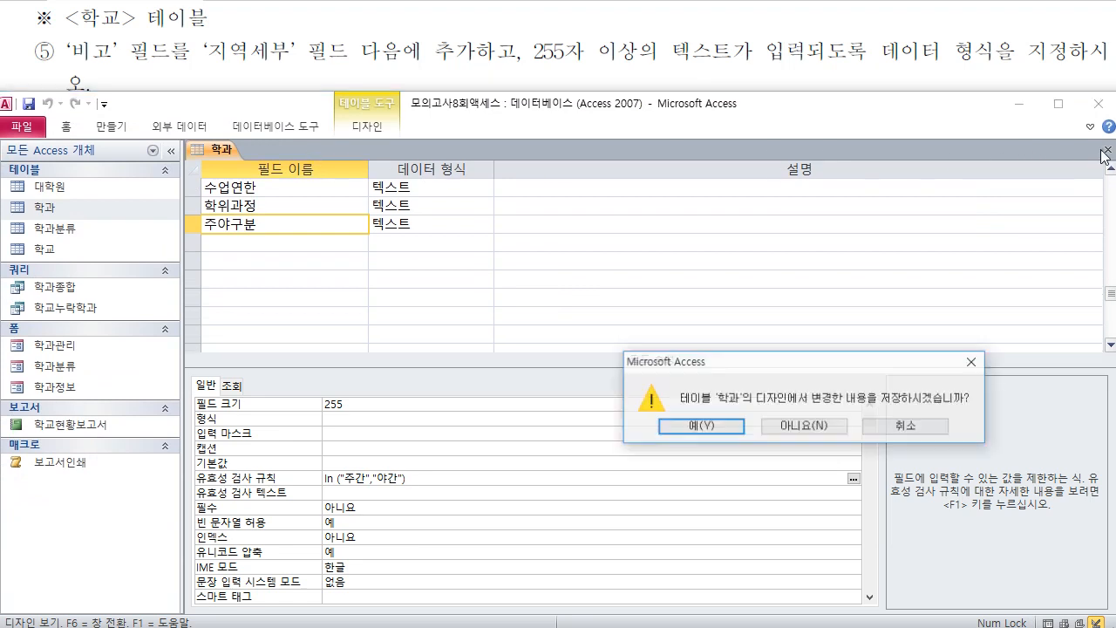
pyautogui.click(724, 427)
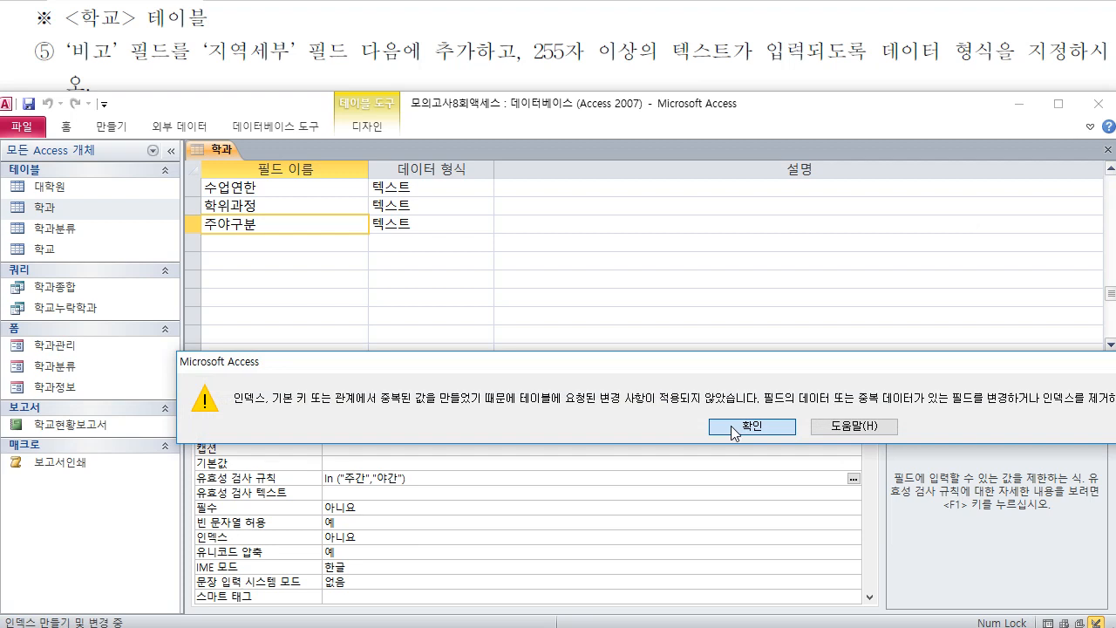
pyautogui.click(734, 427)
pyautogui.click(774, 438)
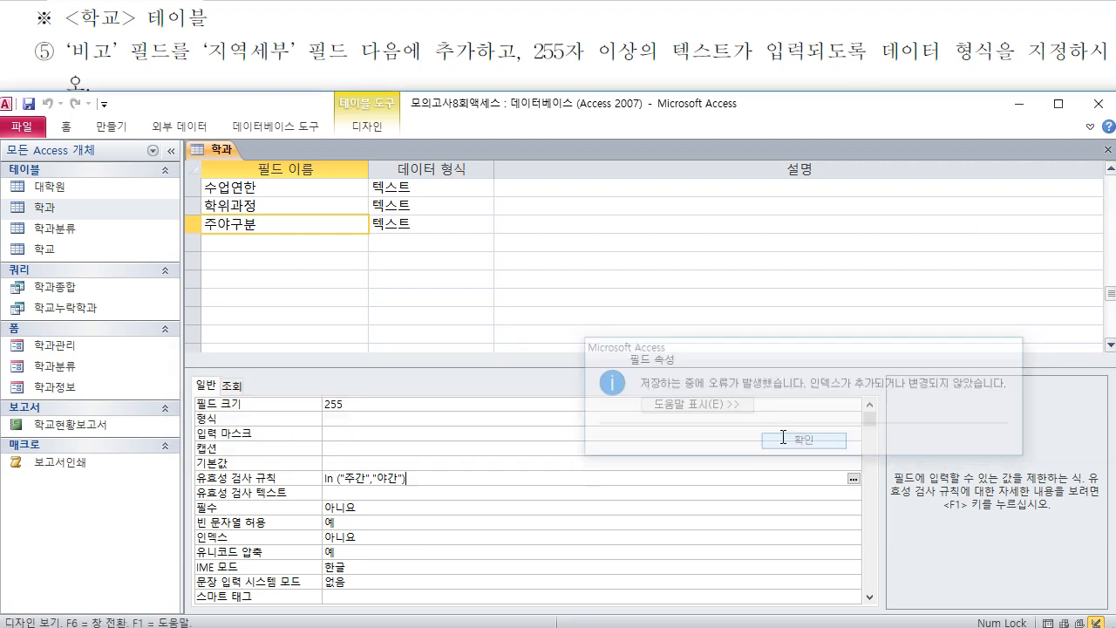
# Select the 학교코드 field and try to switch the 학과 table to Datasheet view, saving the design
pyautogui.scroll(2, 319, 218)
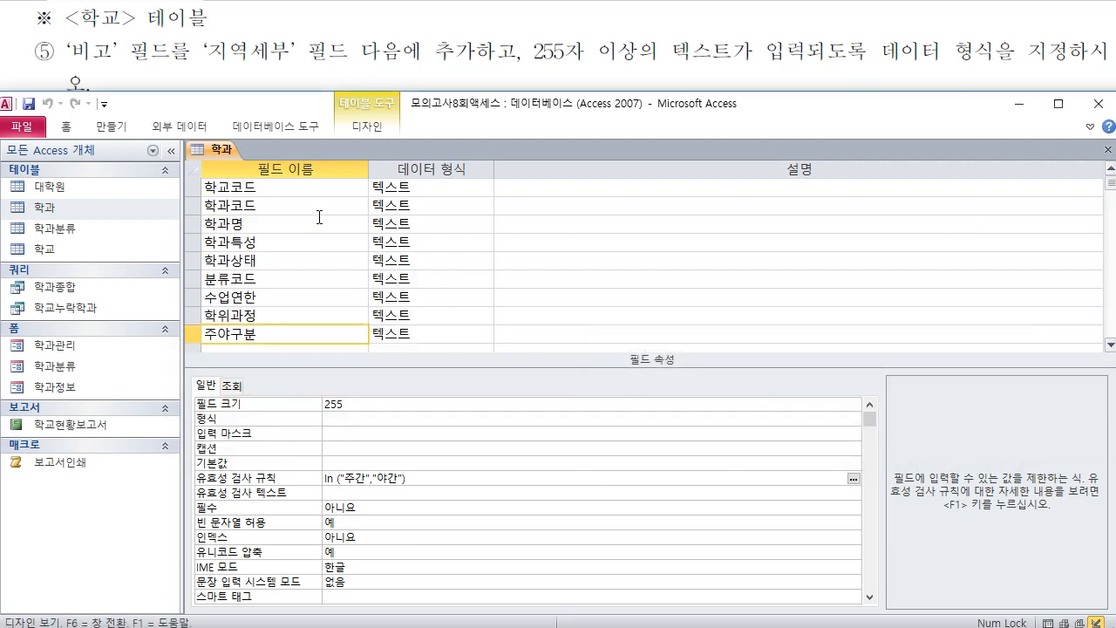
pyautogui.click(294, 192)
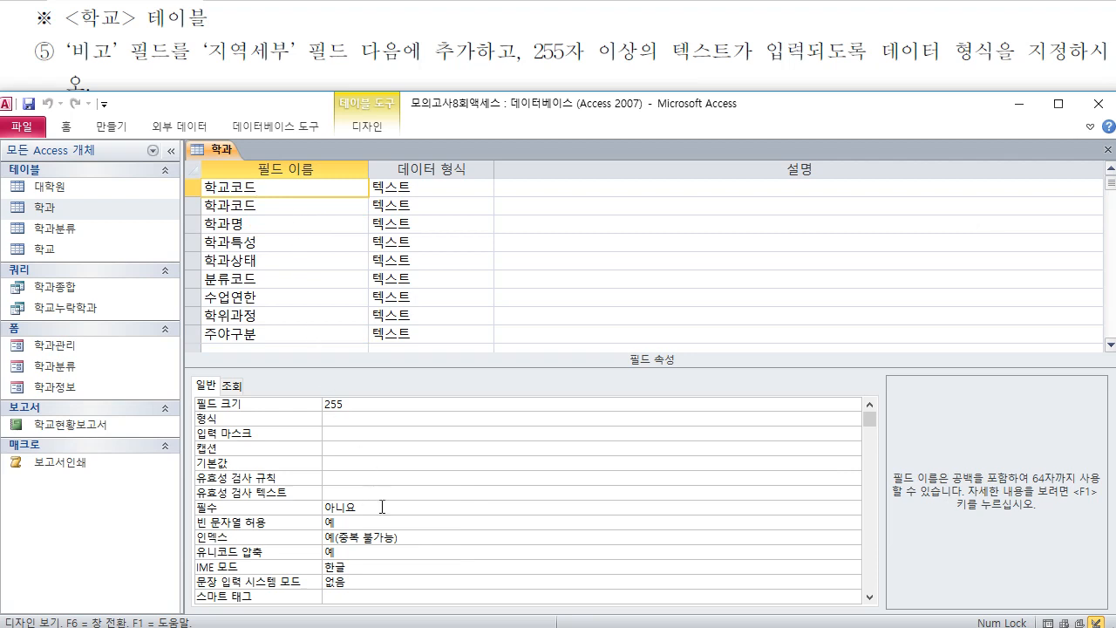
pyautogui.rightClick(215, 156)
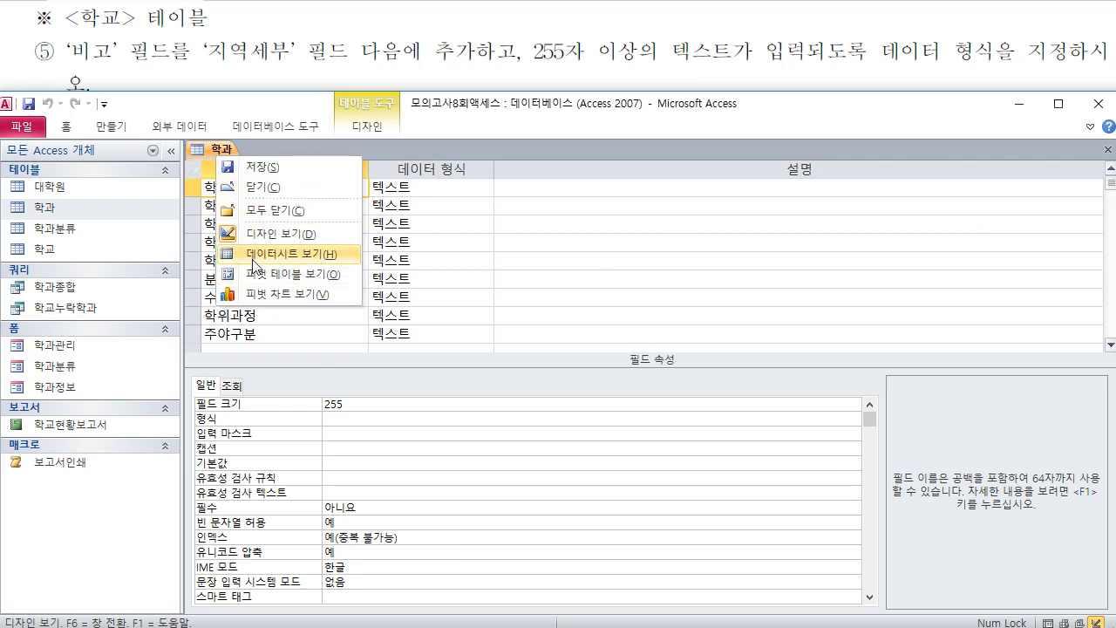
pyautogui.click(279, 253)
pyautogui.click(733, 429)
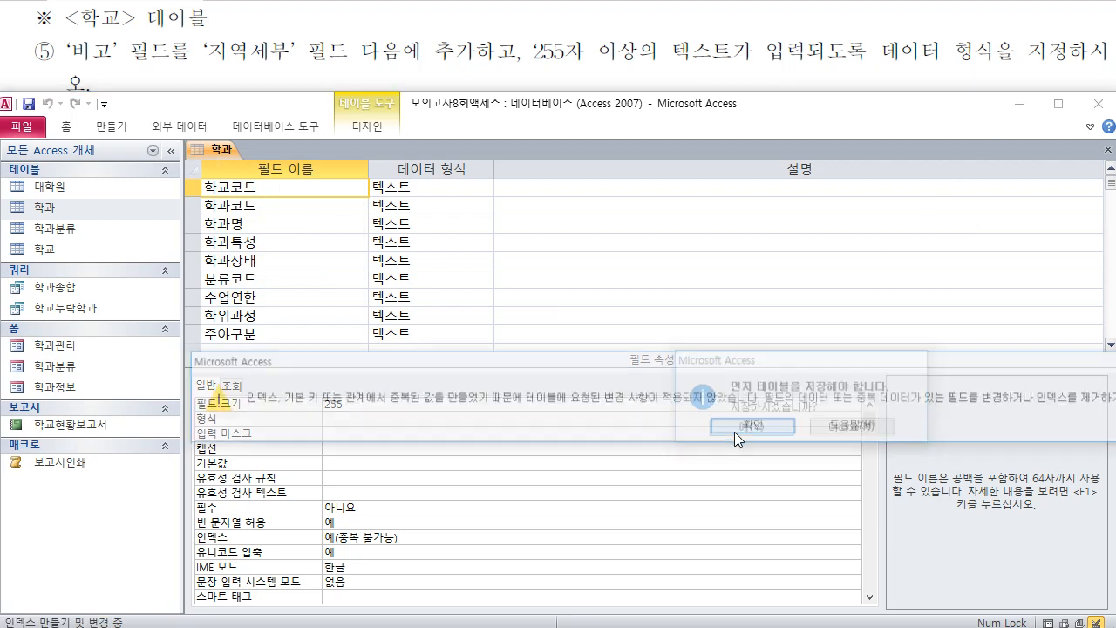
pyautogui.press('Return')
pyautogui.click(795, 443)
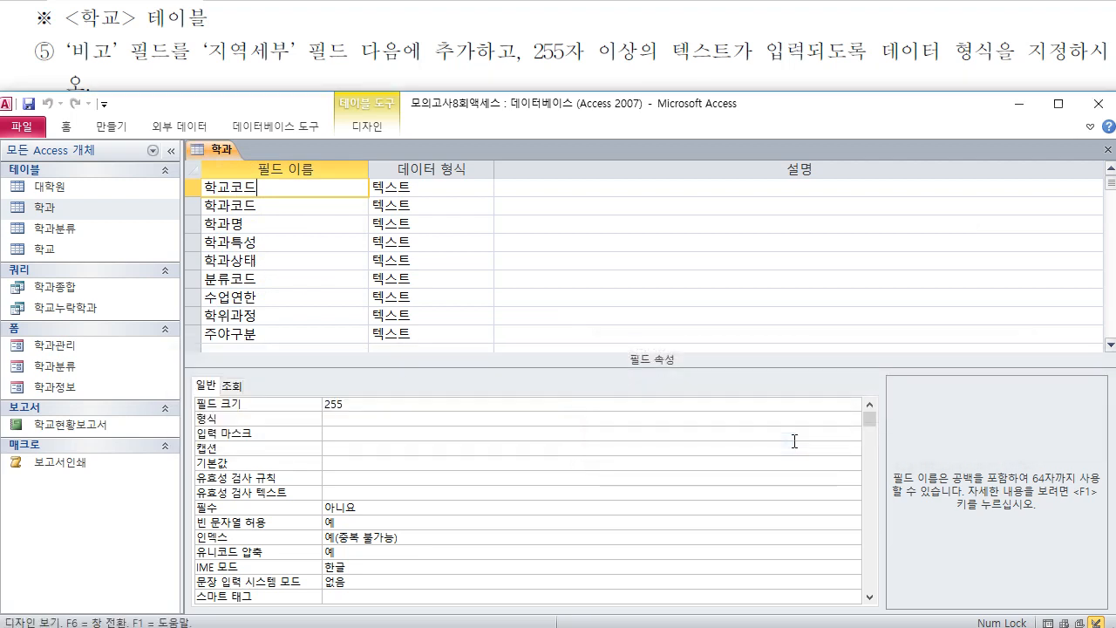
# Set the 학교코드 field's index to 예(중복 가능)
pyautogui.click(442, 537)
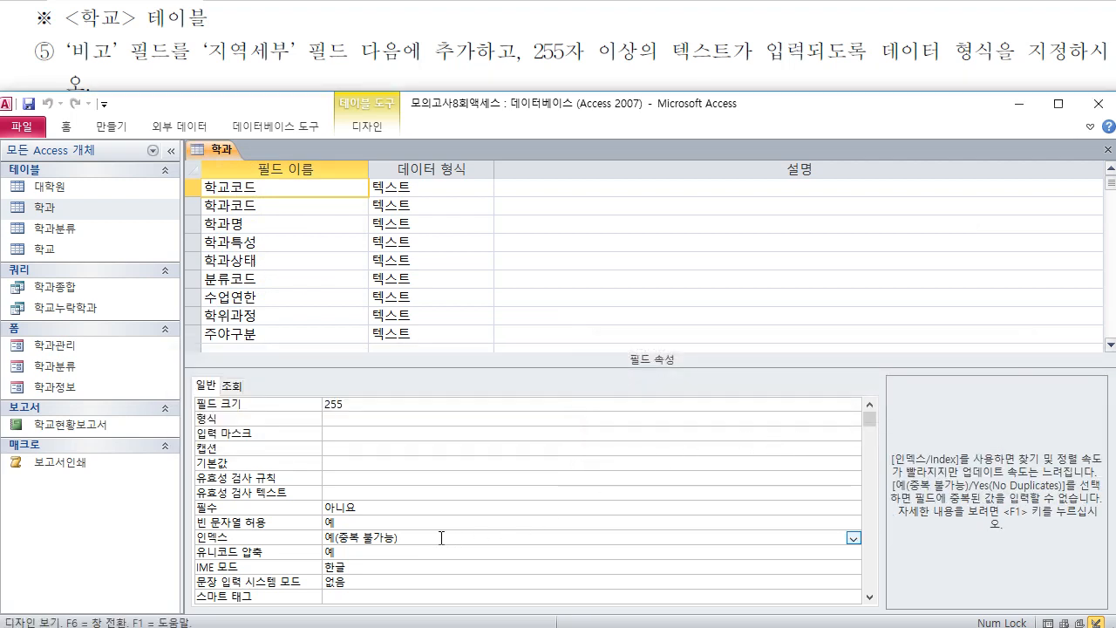
pyautogui.click(853, 538)
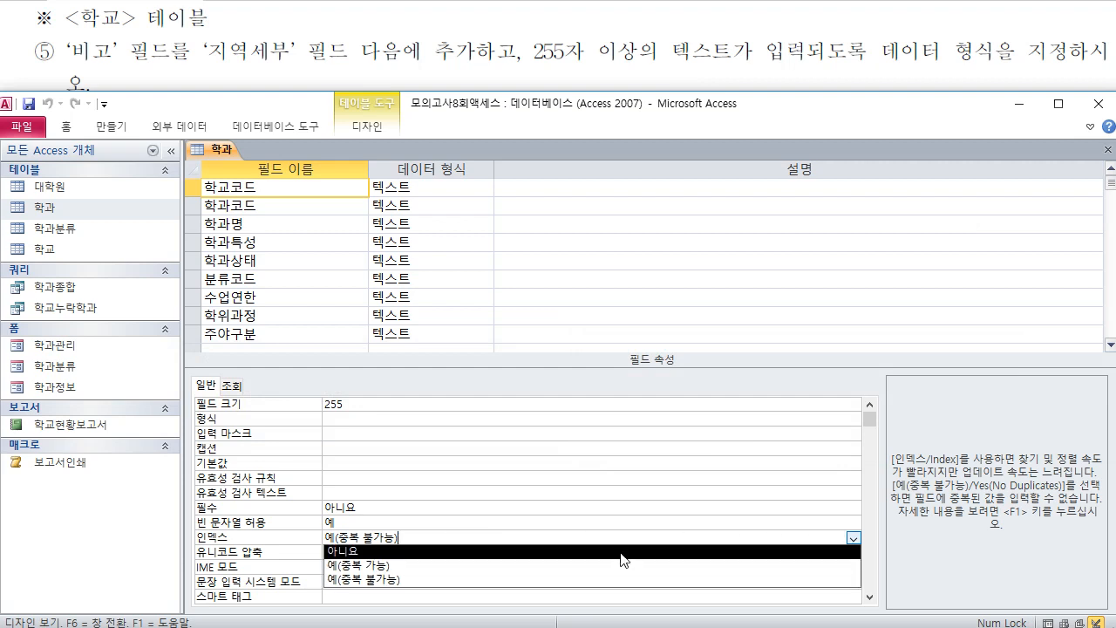
pyautogui.click(533, 566)
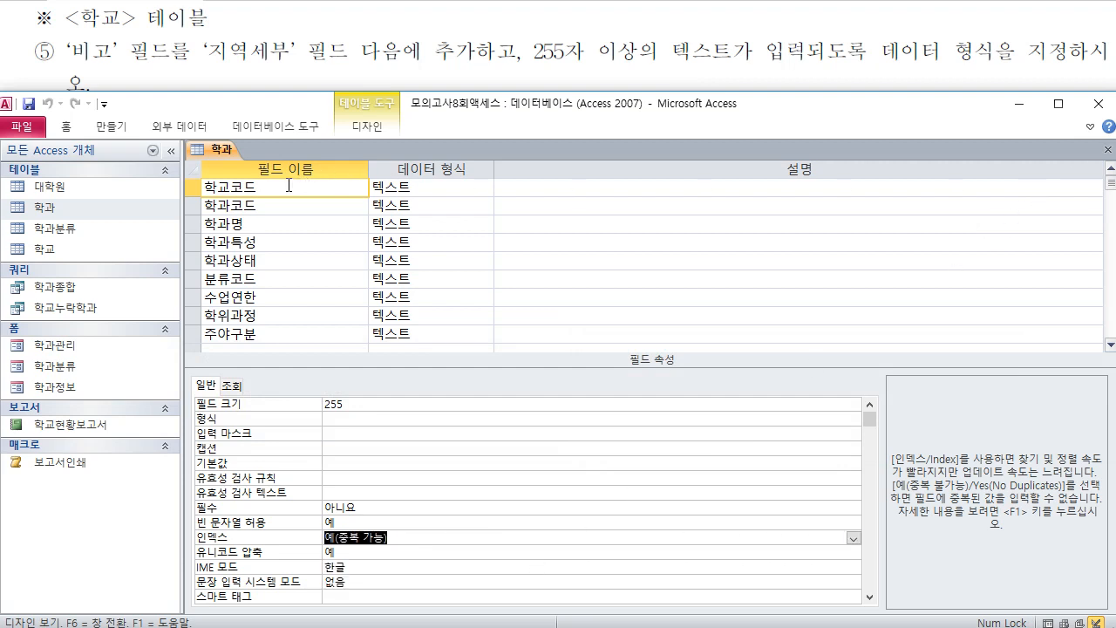
# Switch the 학과 table to Datasheet view with its design saved, and collapse the navigation pane
pyautogui.rightClick(221, 150)
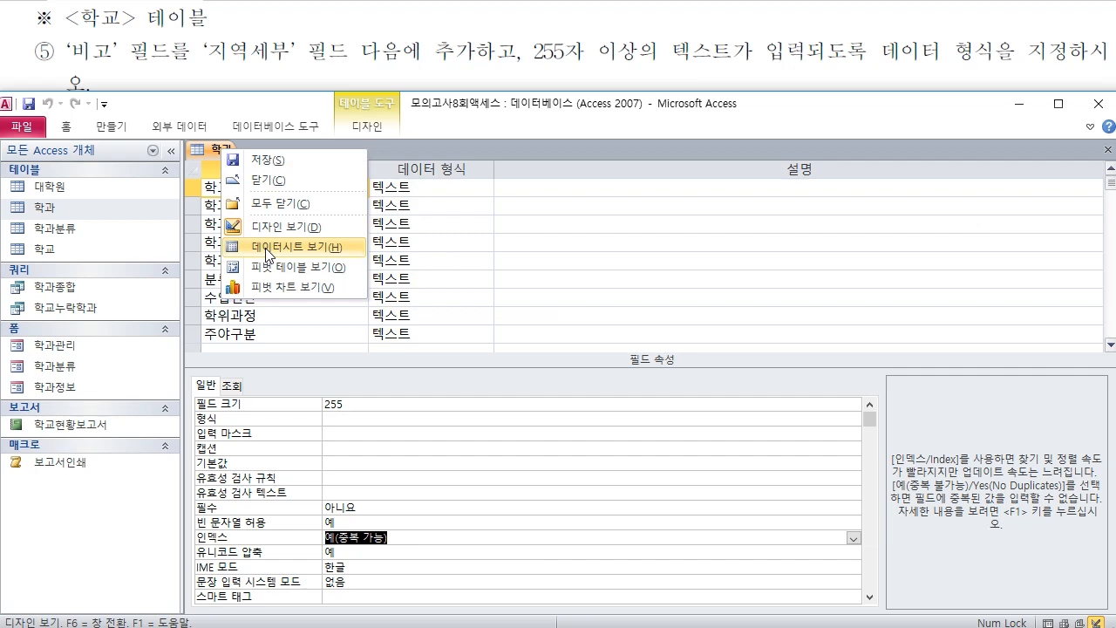
pyautogui.click(267, 252)
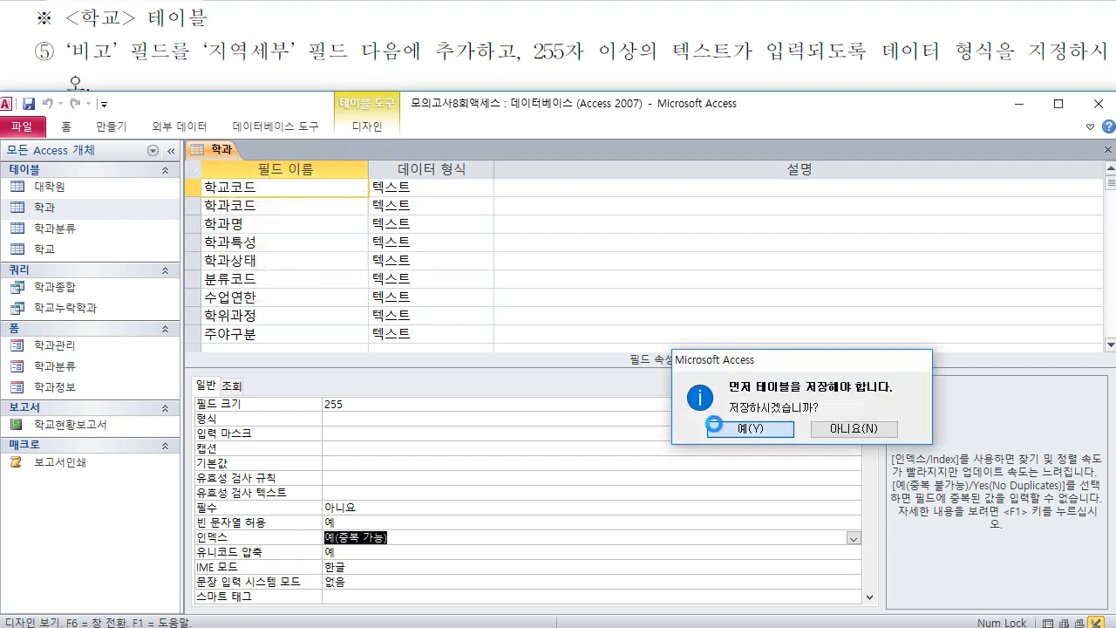
pyautogui.click(716, 431)
pyautogui.click(172, 151)
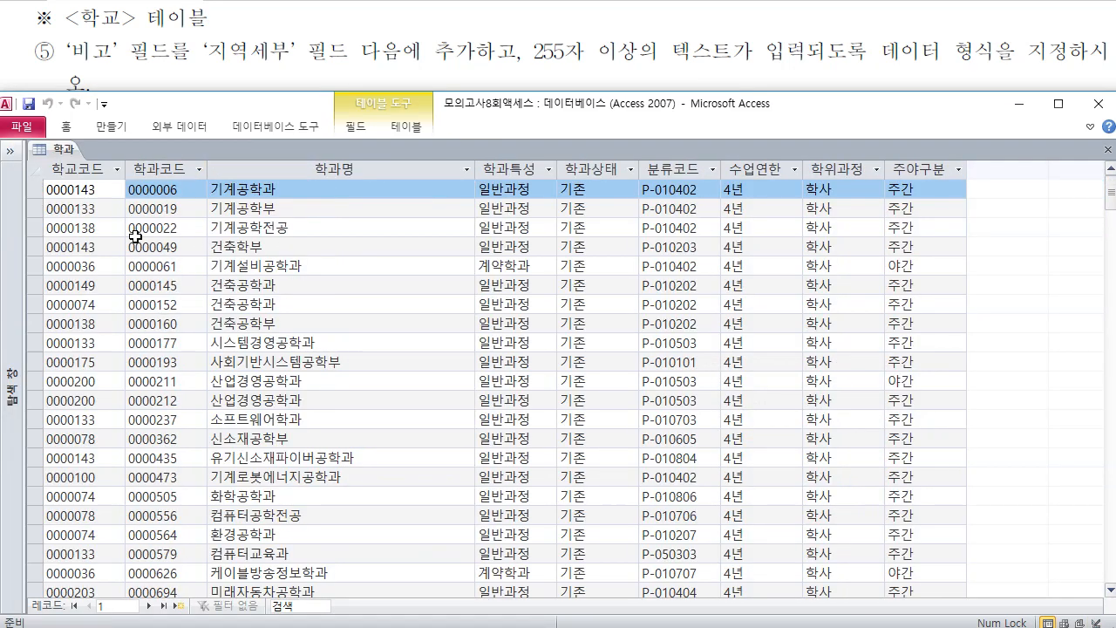
# Sort the 학과 records by 학교코드 in ascending order and check the first codes for duplicates
pyautogui.click(99, 171)
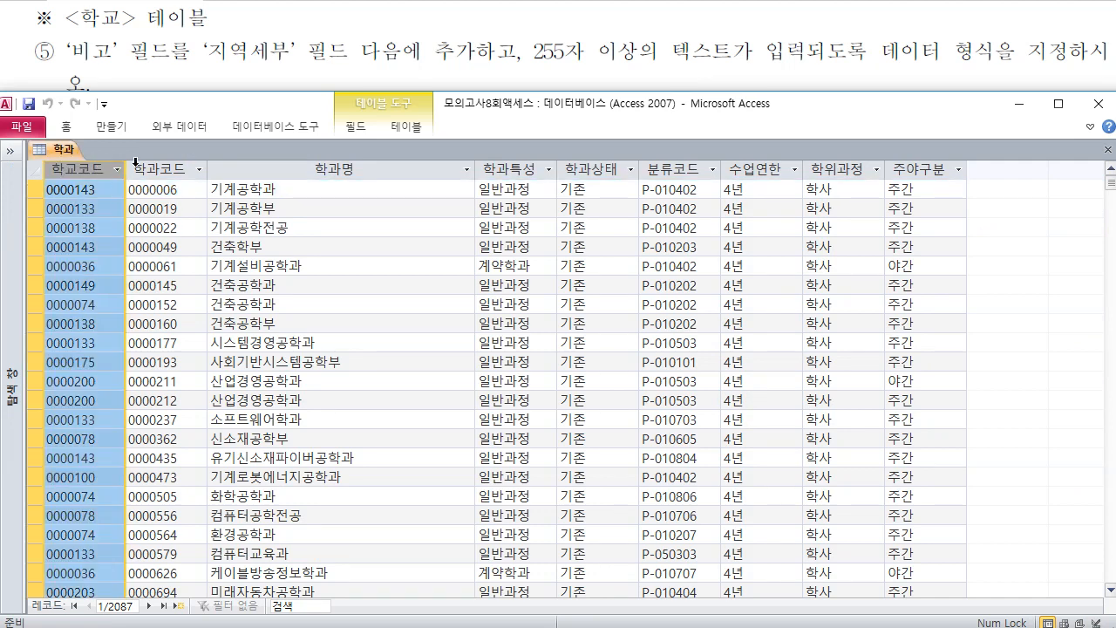
pyautogui.click(66, 127)
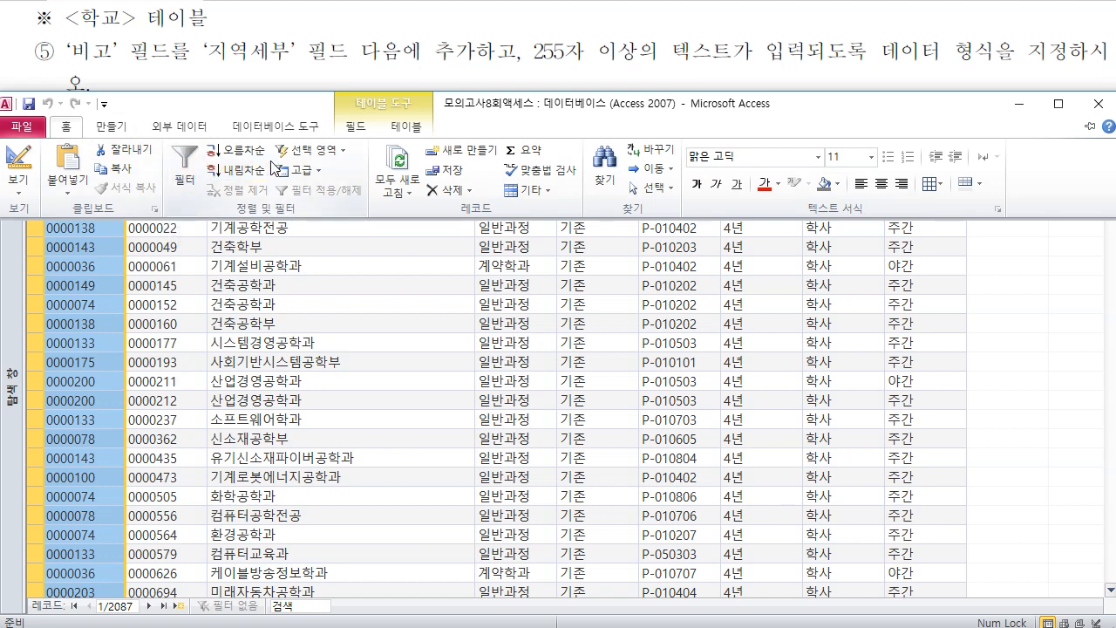
pyautogui.click(234, 149)
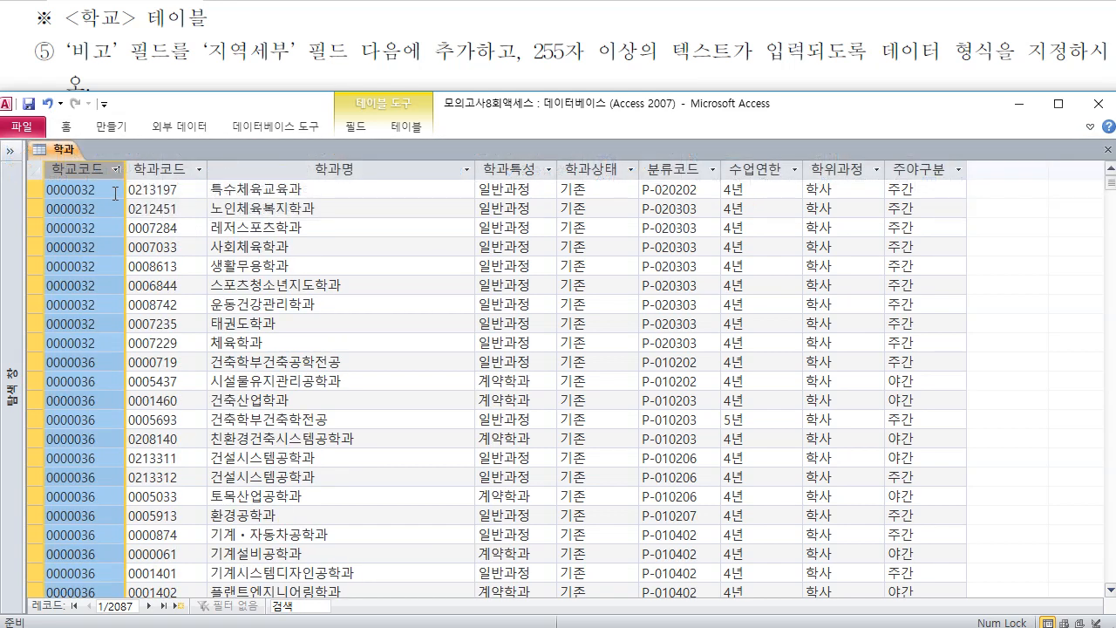
pyautogui.click(114, 189)
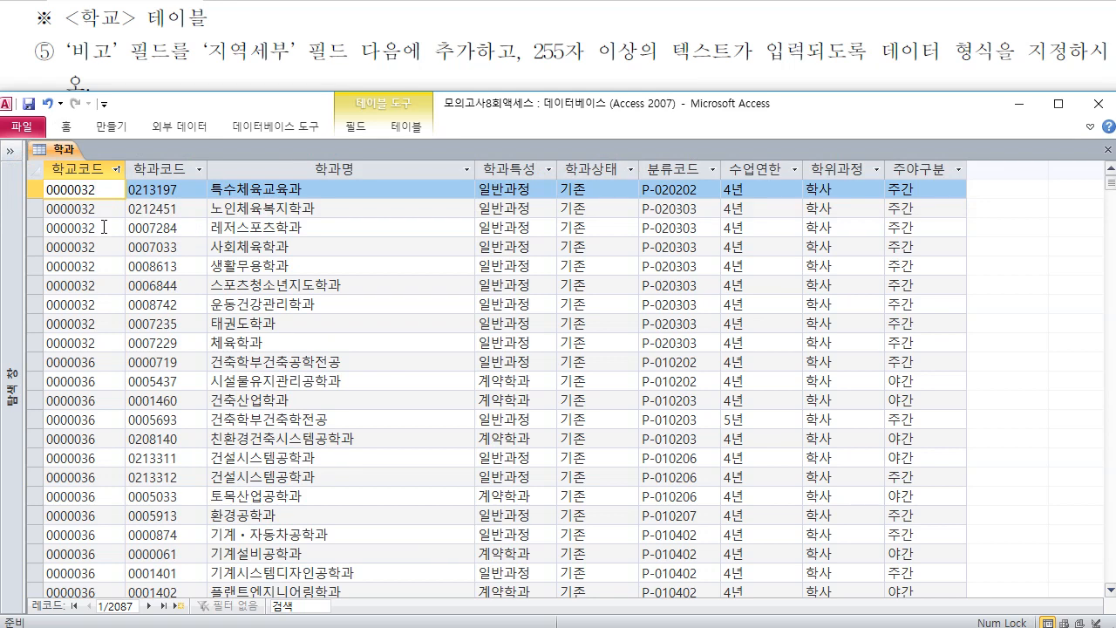
pyautogui.click(104, 227)
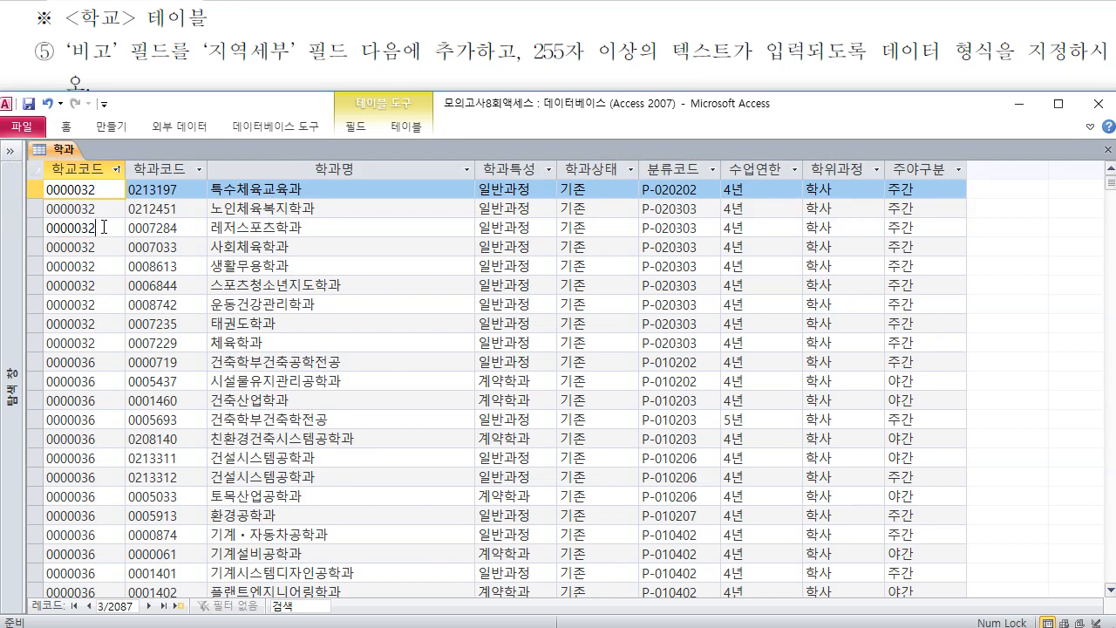
# Return the 학과 table to Design view and reread its field tasks in the exam document
pyautogui.rightClick(69, 154)
pyautogui.click(104, 228)
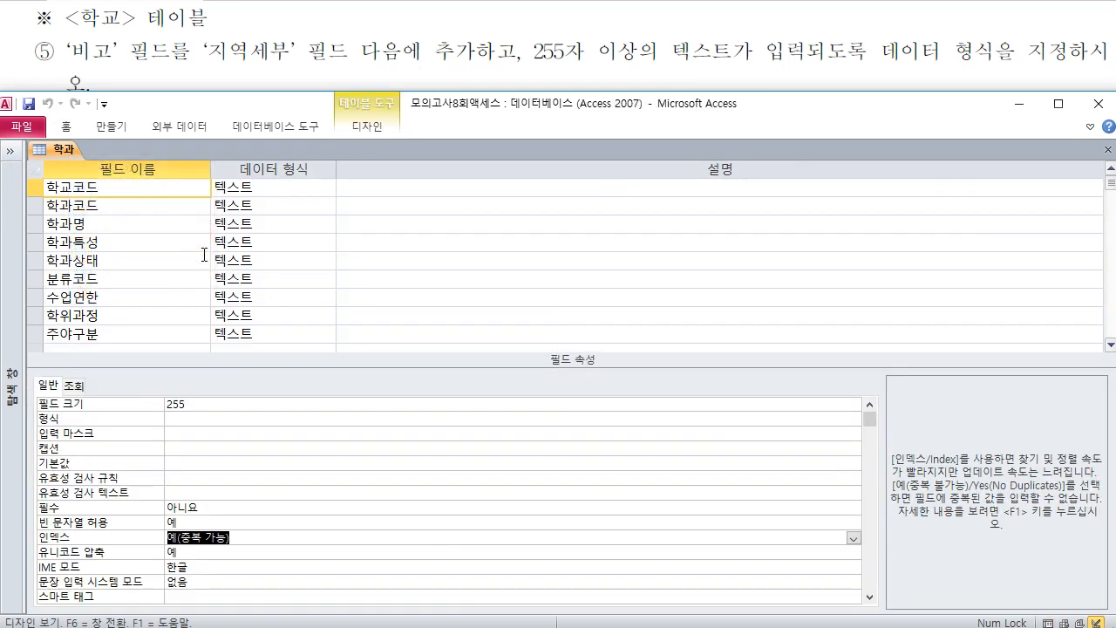
pyautogui.click(204, 68)
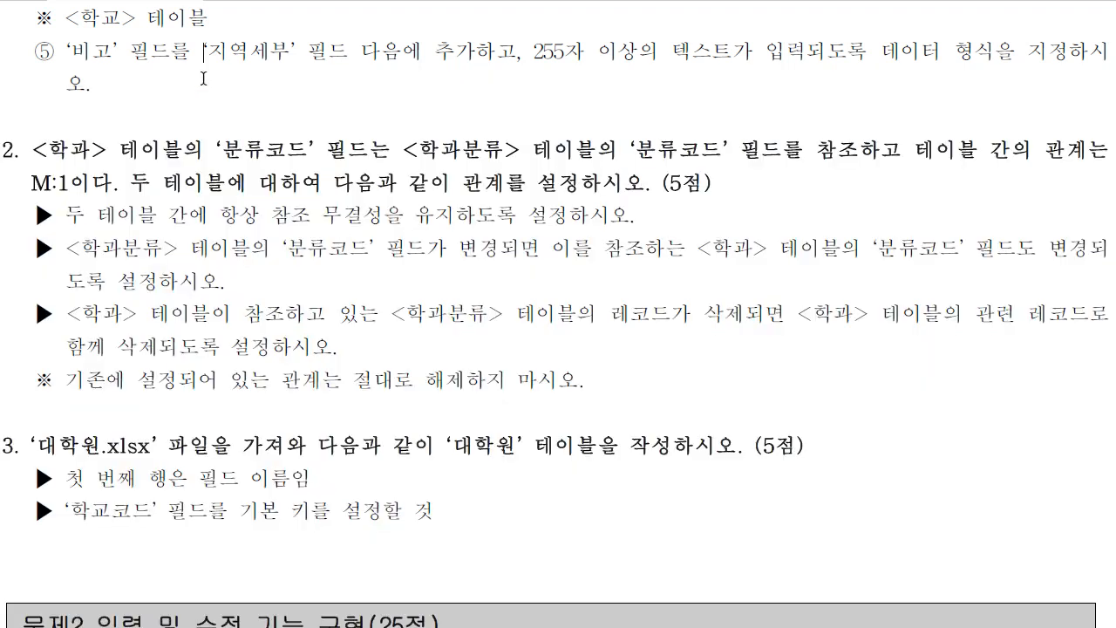
pyautogui.scroll(3, 195, 146)
pyautogui.scroll(-1, 196, 146)
pyautogui.scroll(-1, 195, 146)
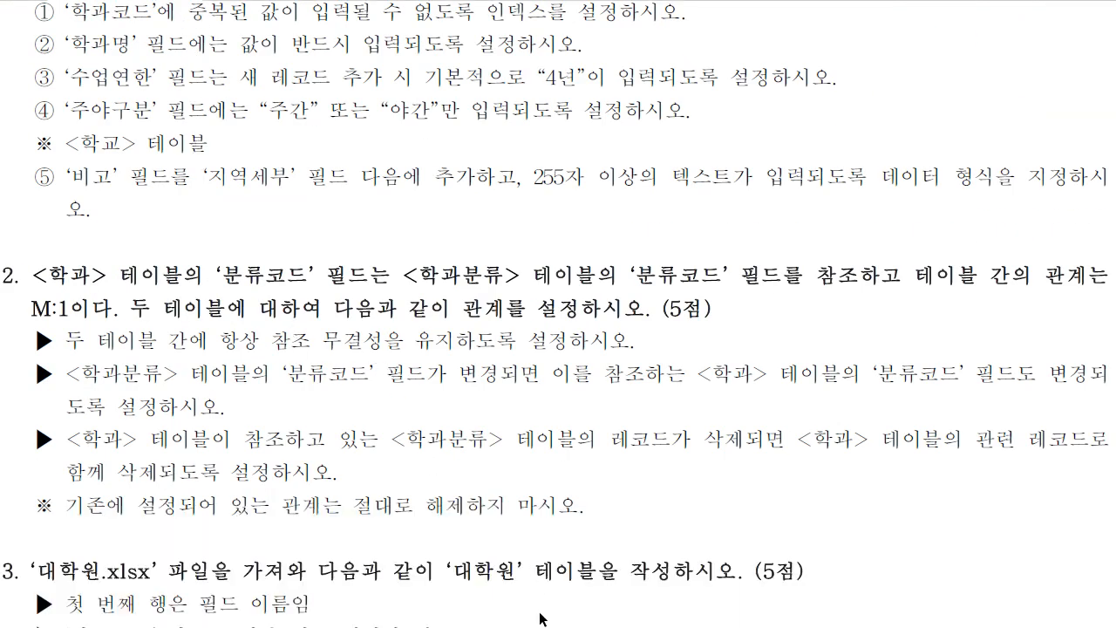
# Switch back to Access and compare the index settings of the 학교코드 and 학과코드 fields
pyautogui.hotkey('alt', 'Tab')
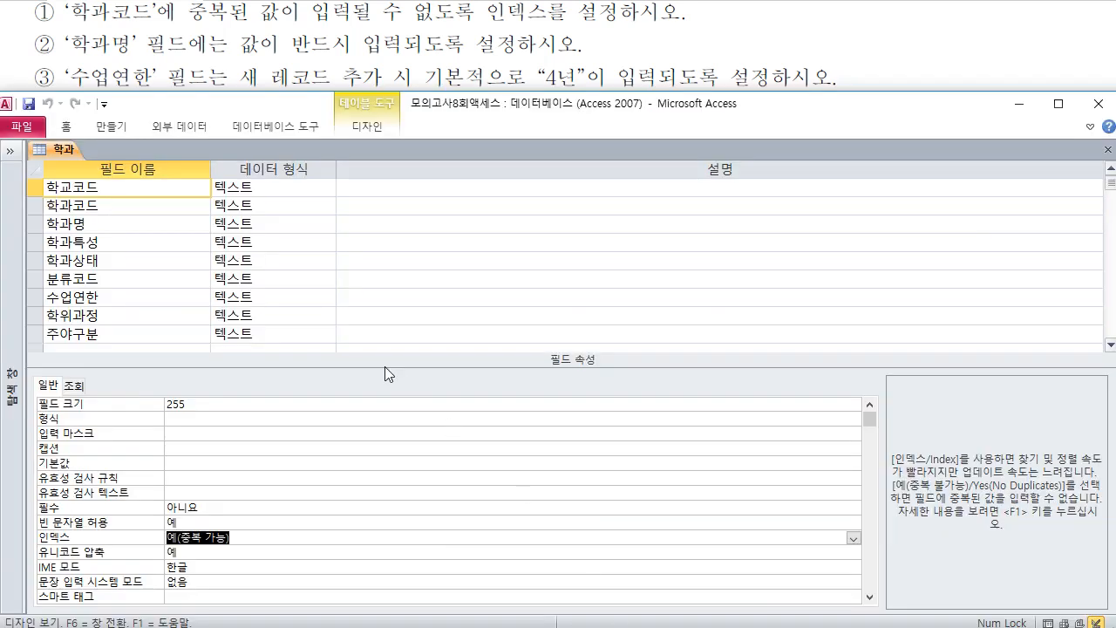
pyautogui.click(137, 212)
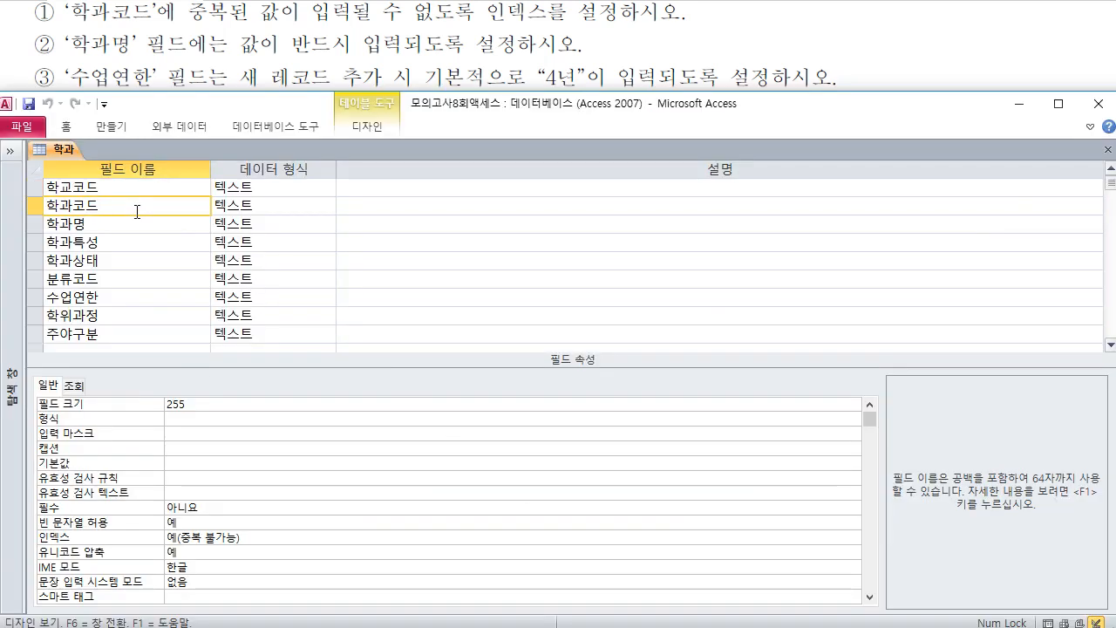
pyautogui.click(129, 187)
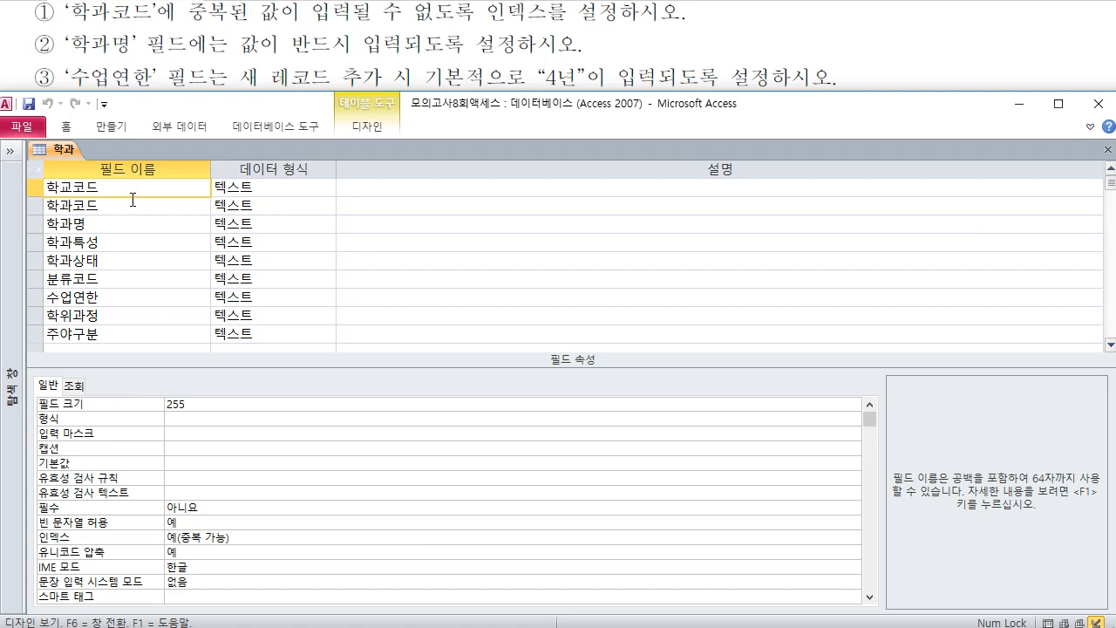
pyautogui.click(134, 209)
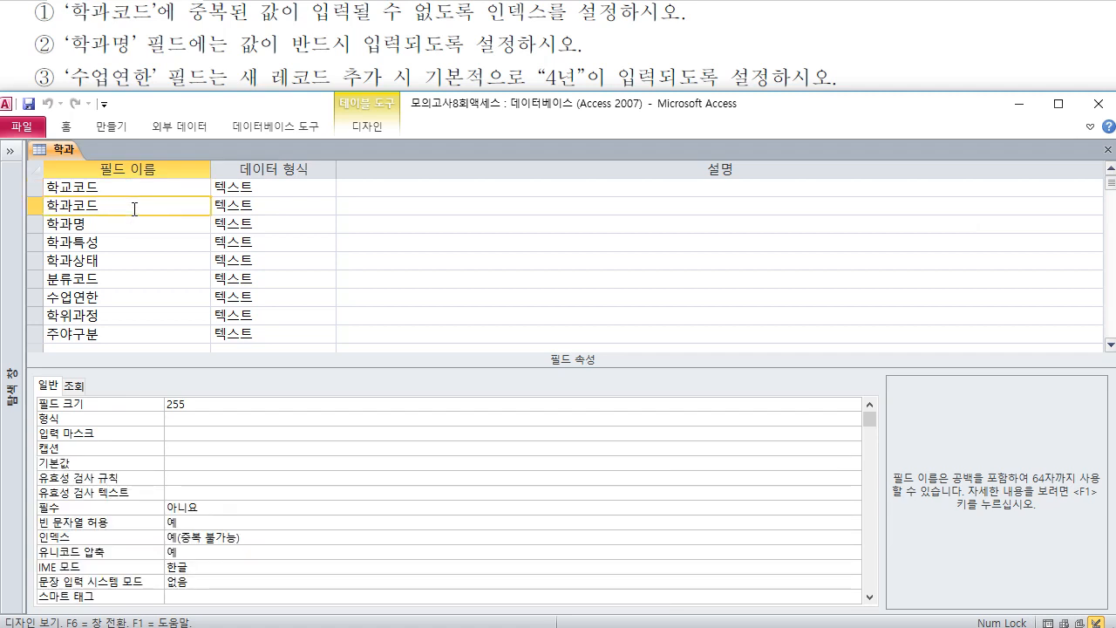
pyautogui.click(240, 209)
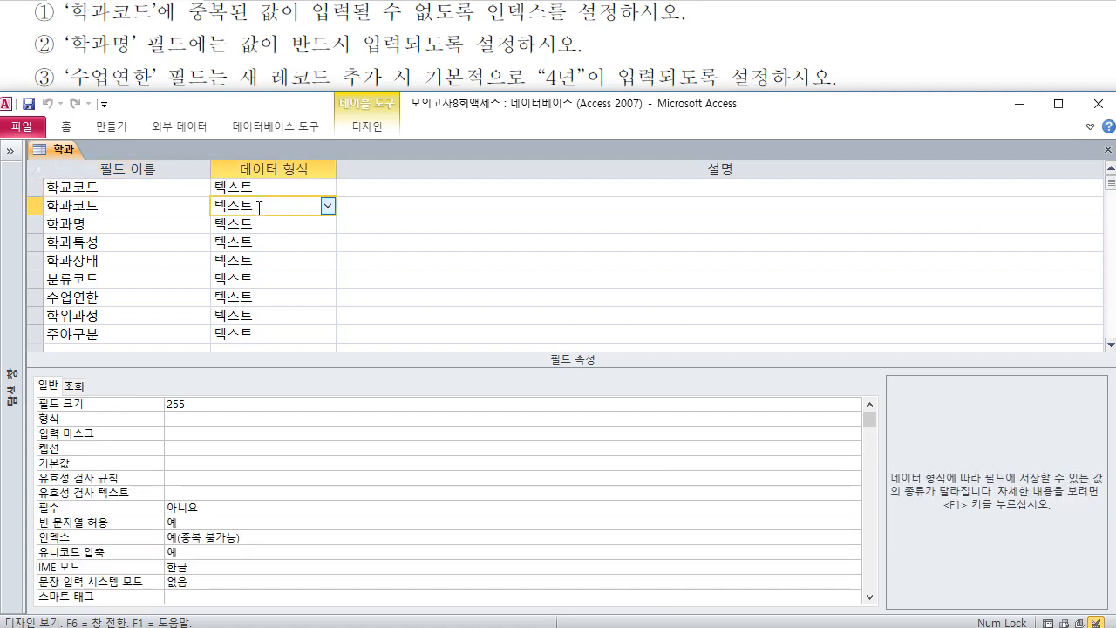
pyautogui.click(159, 207)
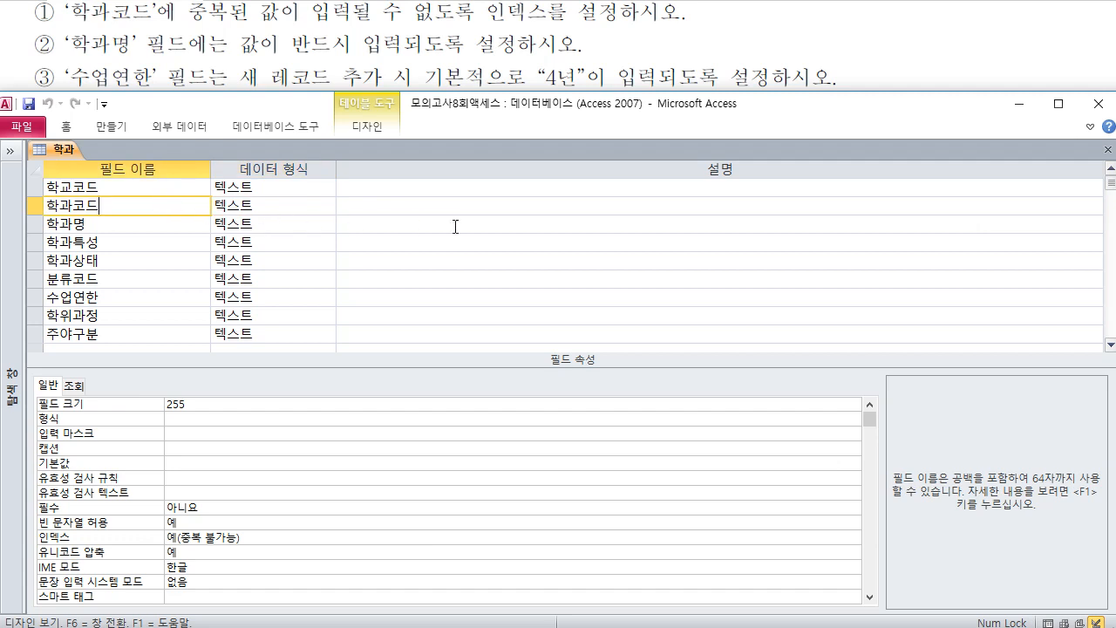
# Close the 학과 table with its changes saved and expand the navigation pane
pyautogui.click(1107, 149)
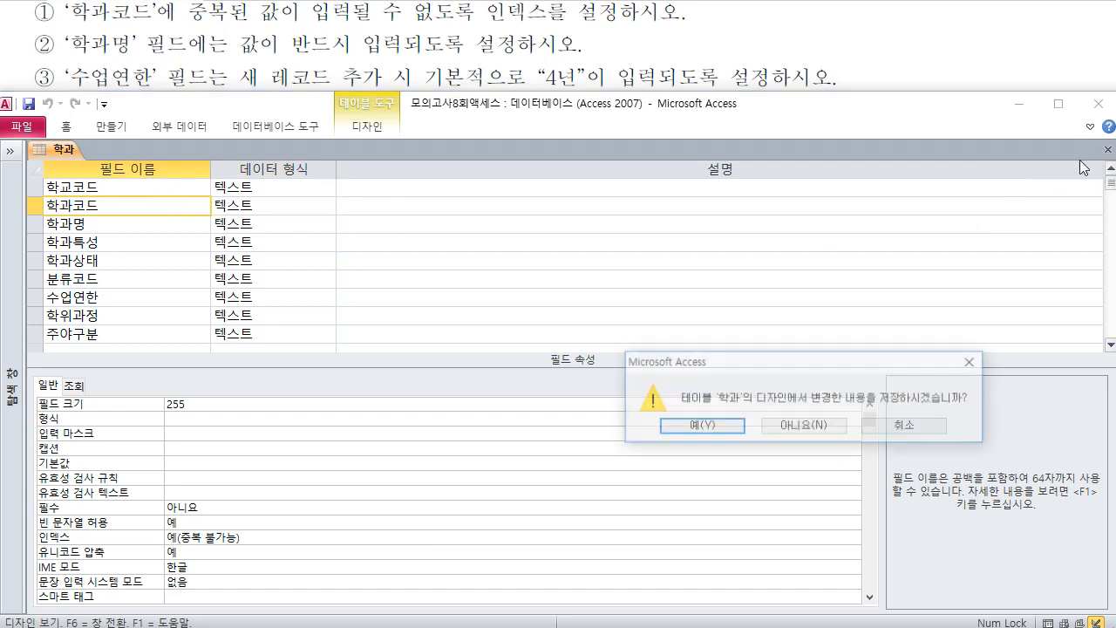
pyautogui.click(701, 428)
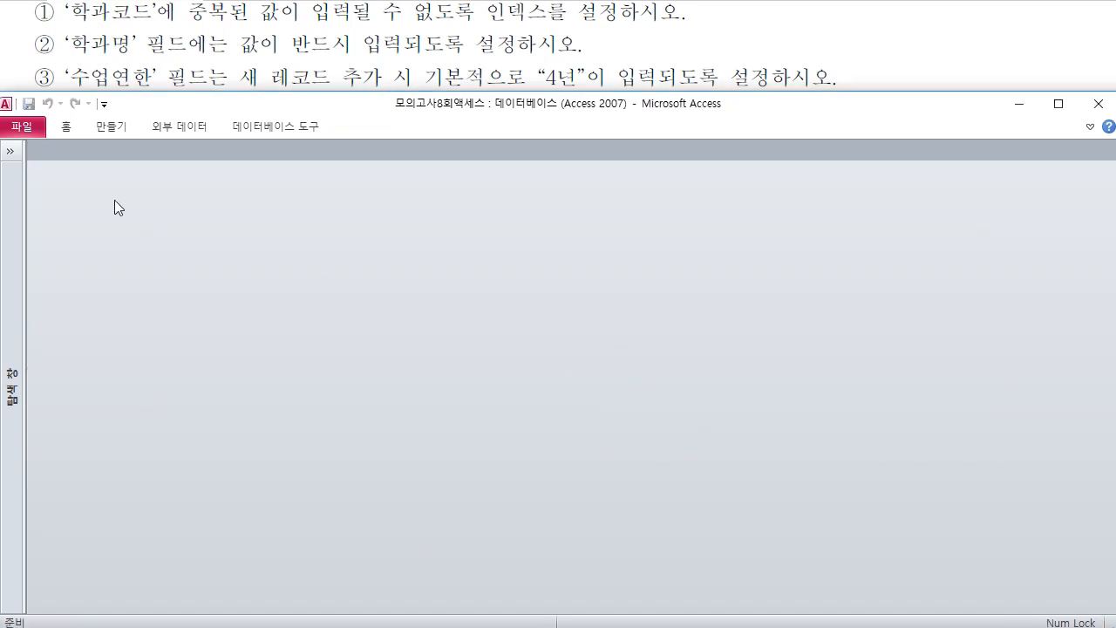
pyautogui.click(20, 160)
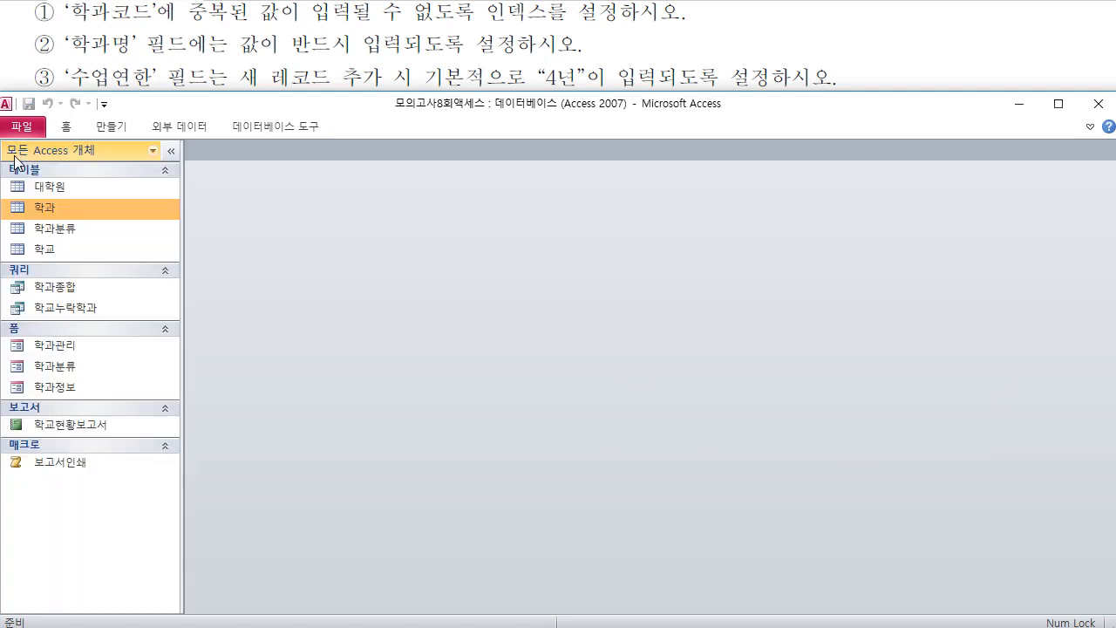
# Check task ⑤ in the exam document, and open the 학교 table in Access with the window shortened to uncover the task text
pyautogui.click(289, 87)
pyautogui.scroll(-4, 293, 165)
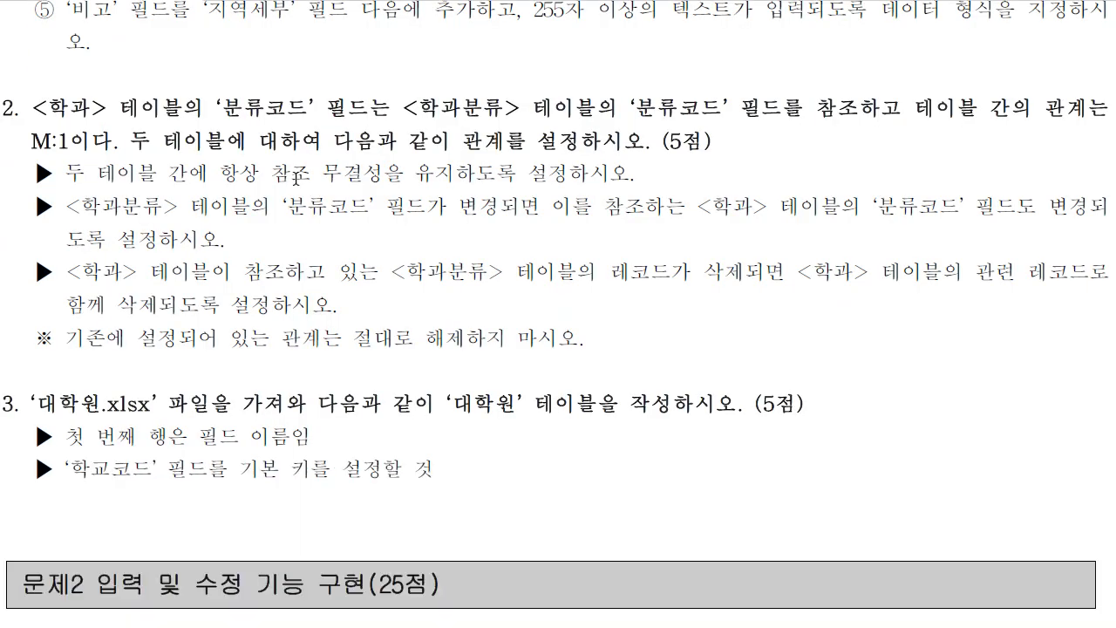
pyautogui.scroll(1, 299, 181)
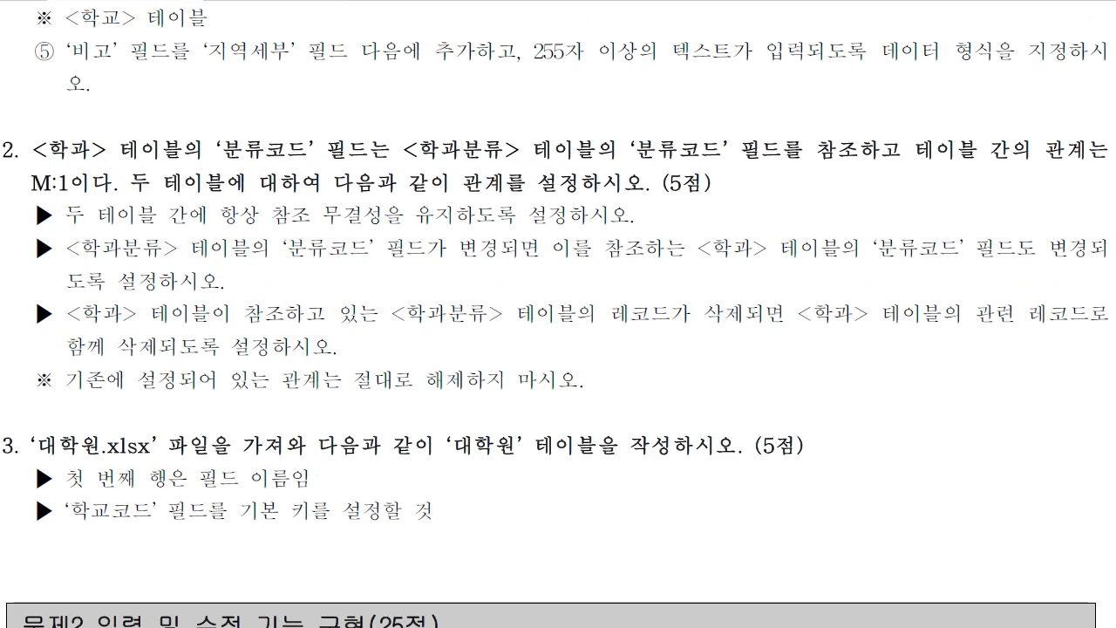
pyautogui.hotkey('alt', 'Tab')
pyautogui.doubleClick(75, 248)
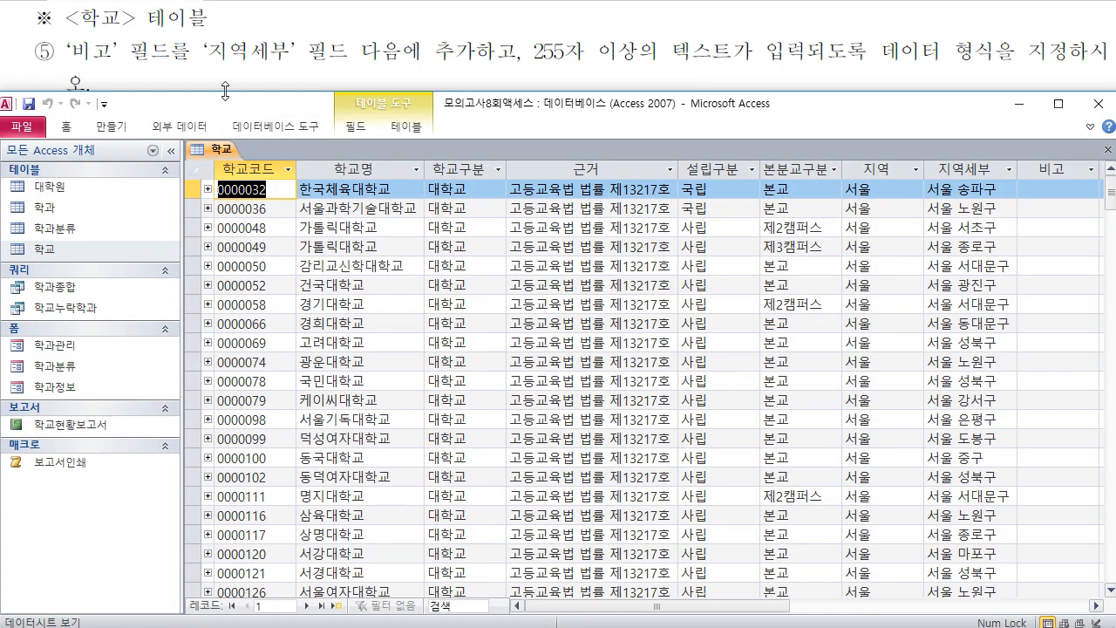
pyautogui.moveTo(225, 90); pyautogui.dragTo(223, 127)
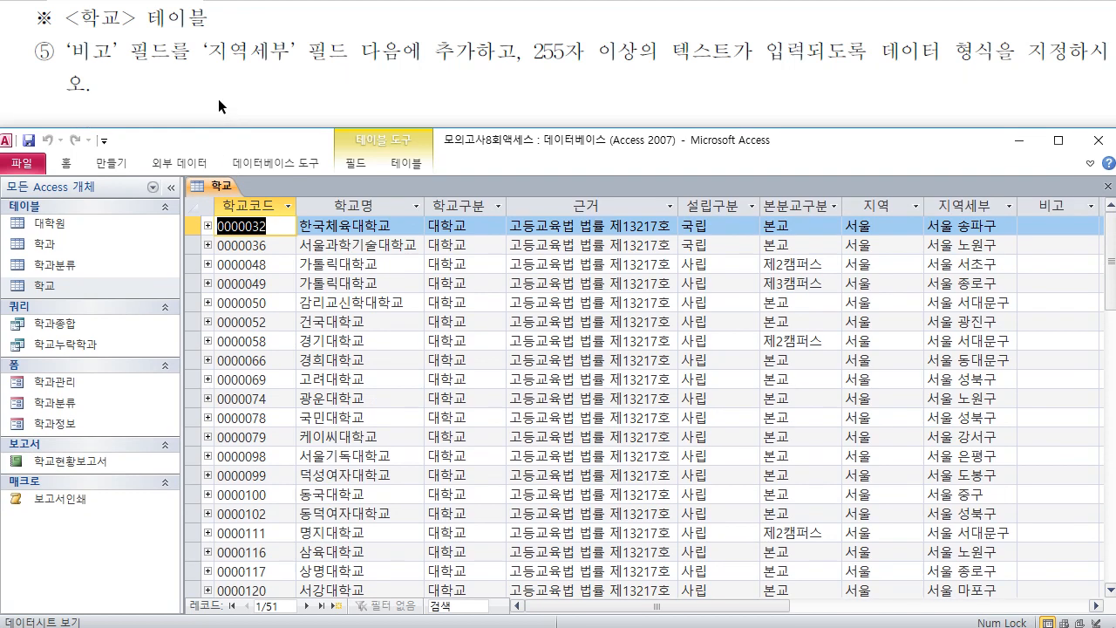
# Switch to the exam document and review the tasks for the 학과 and 학교 tables
pyautogui.click(218, 99)
pyautogui.scroll(3, 218, 99)
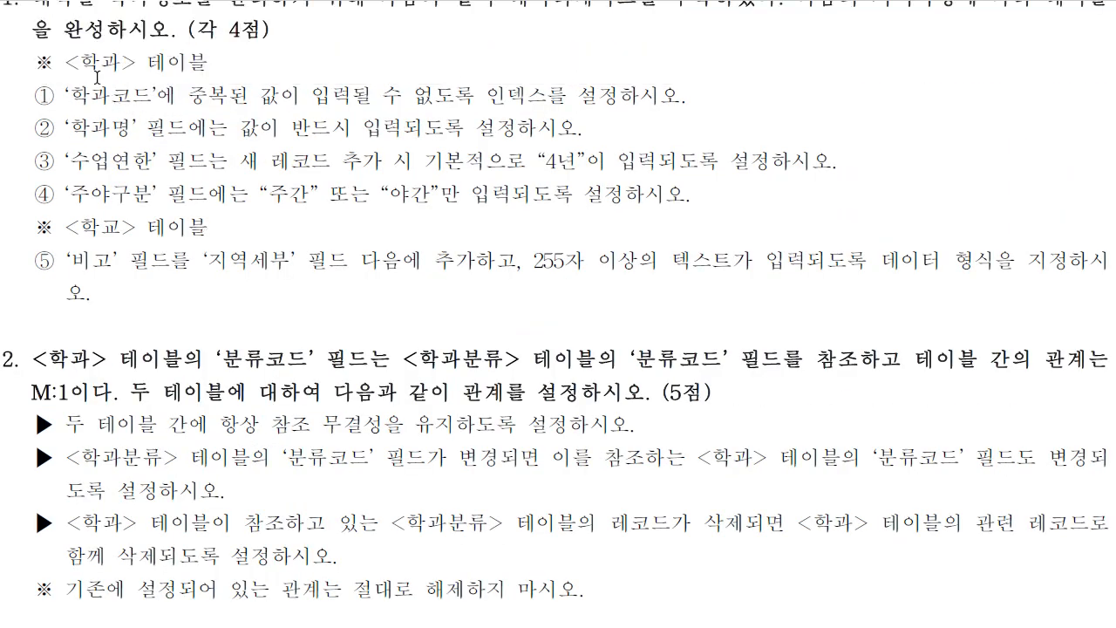
pyautogui.scroll(-3, 164, 226)
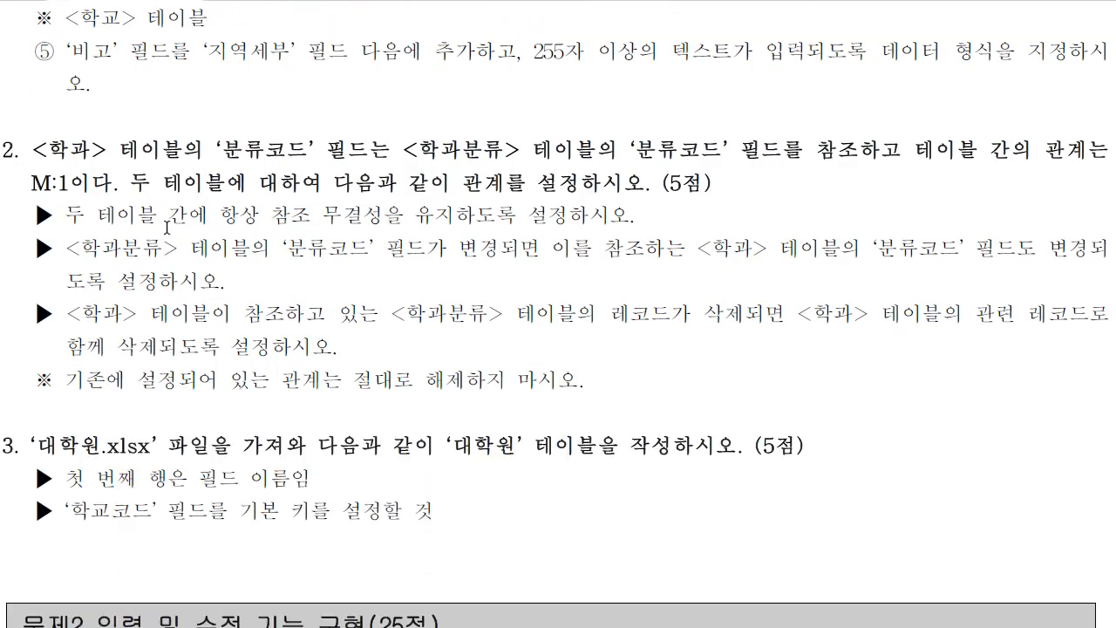
# Switch back to Access and put the 학교 table in Design view
pyautogui.hotkey('alt', 'Tab')
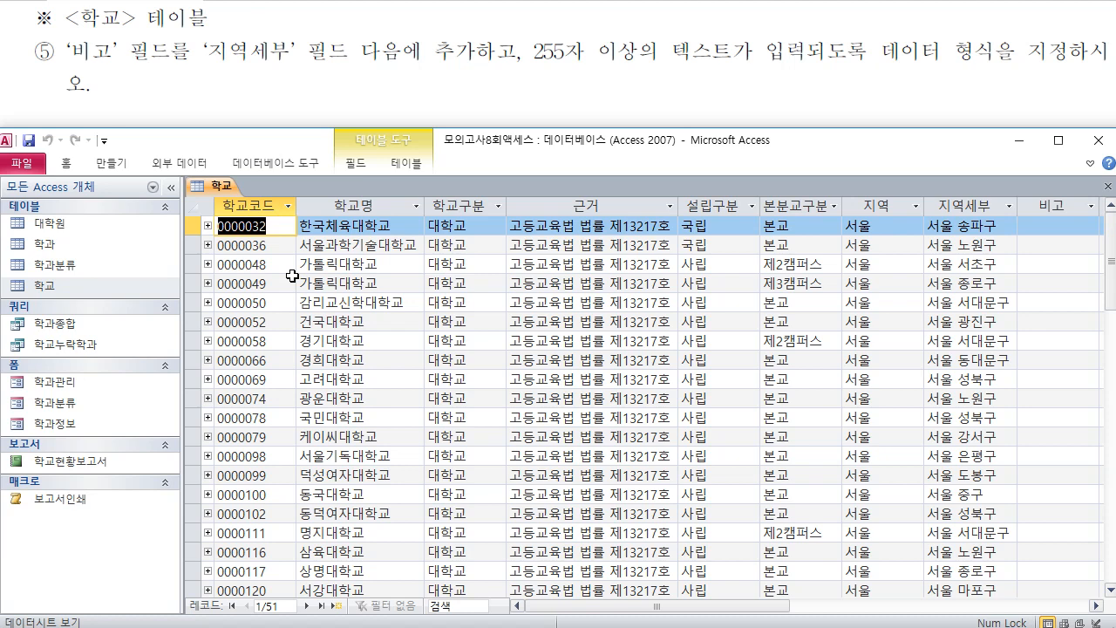
pyautogui.rightClick(218, 186)
pyautogui.click(275, 269)
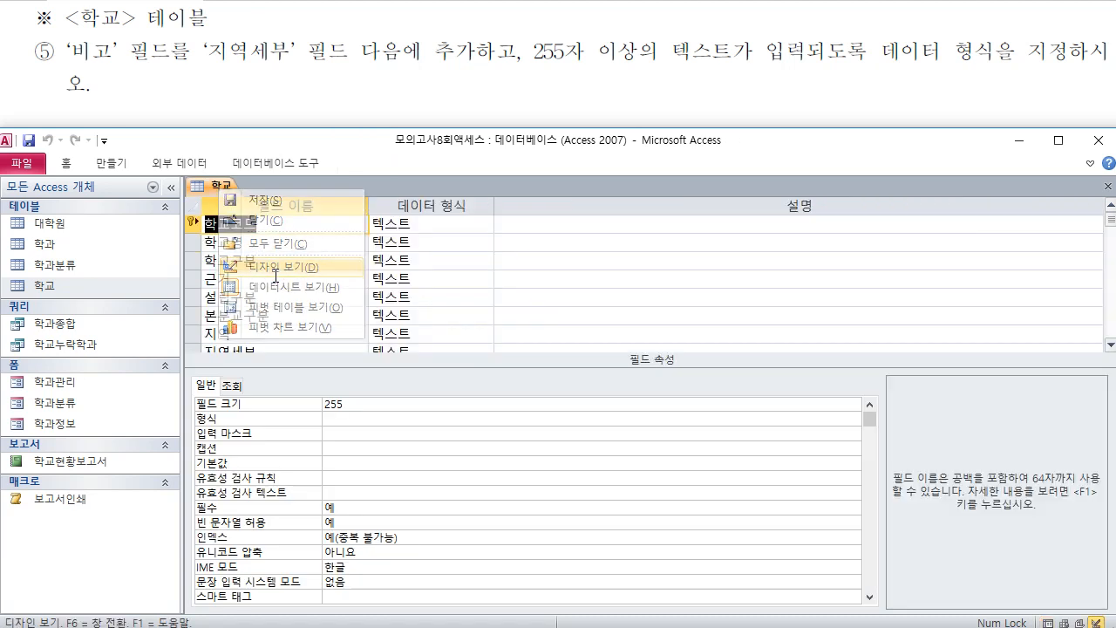
# Examine the 비고 field's position and data type against task ⑤, and close the 학교 table
pyautogui.scroll(-2, 339, 279)
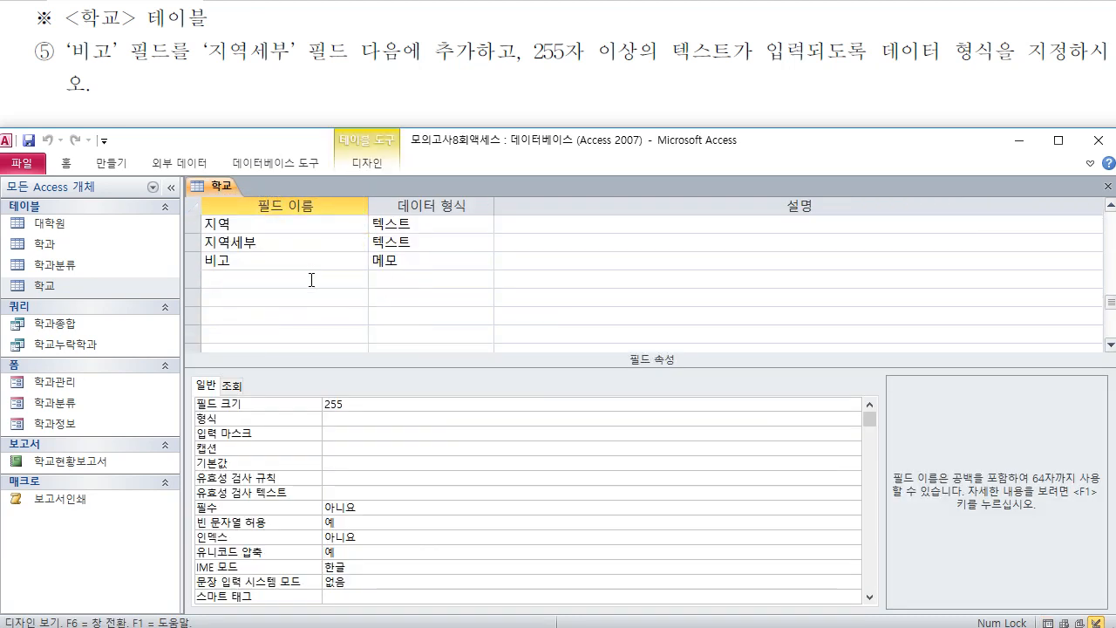
pyautogui.click(301, 260)
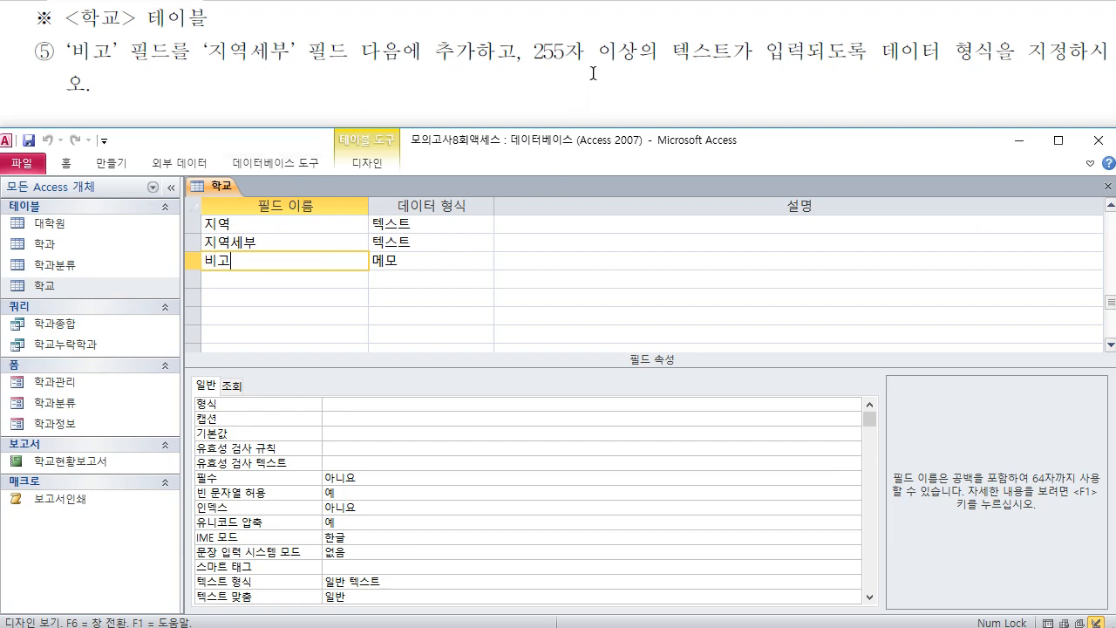
pyautogui.click(404, 253)
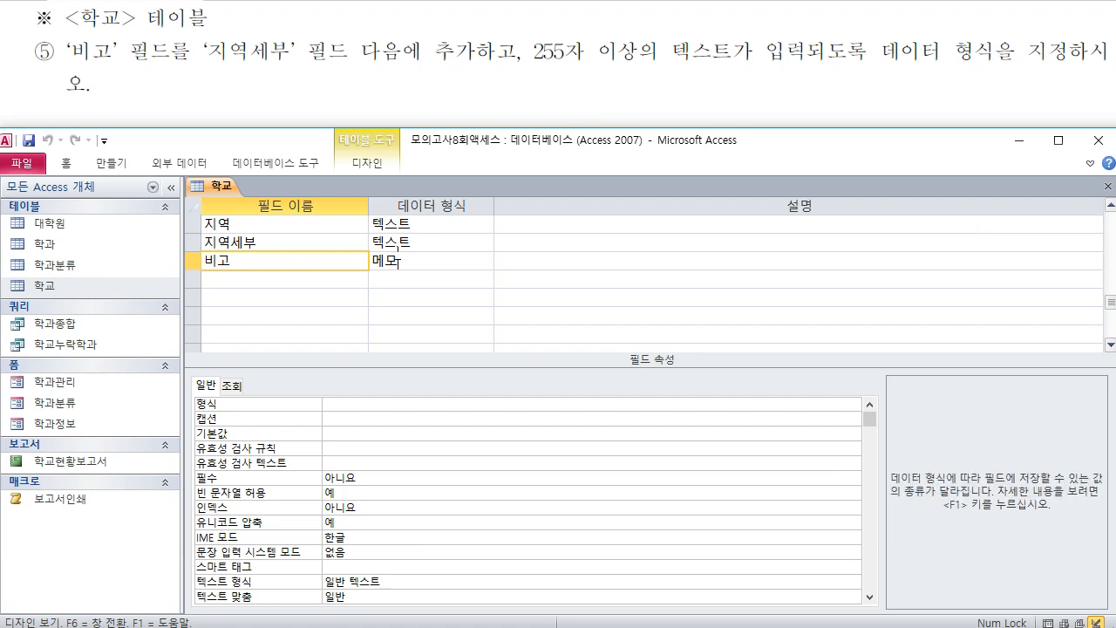
pyautogui.click(1108, 186)
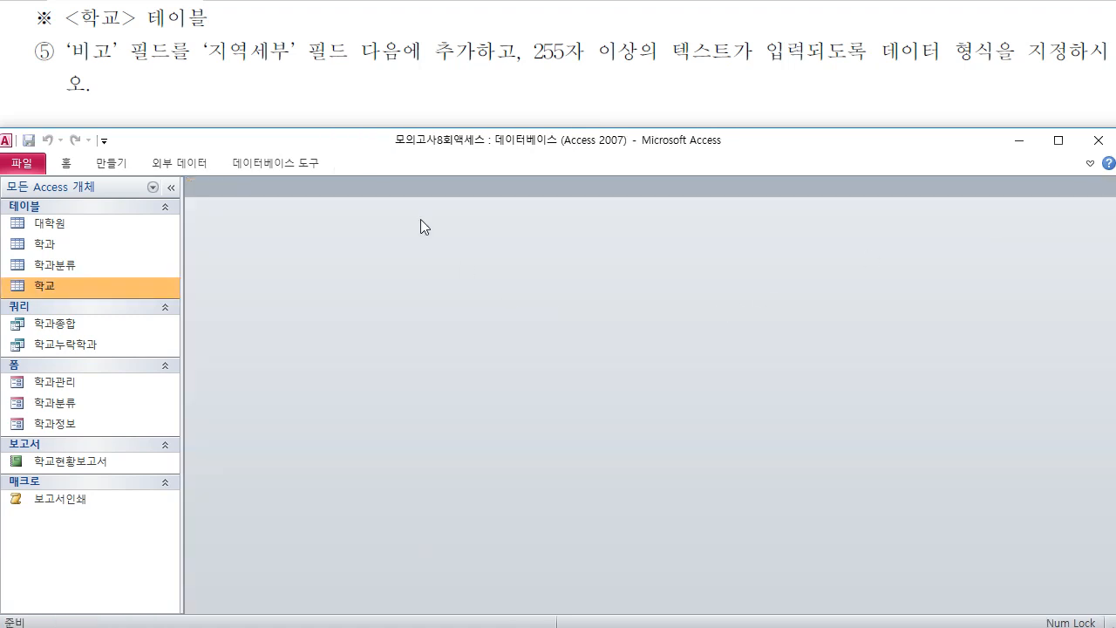
# Read the relationship task 2 and the import task 3 in the exam document, and return to Access
pyautogui.click(419, 92)
pyautogui.scroll(-2, 426, 103)
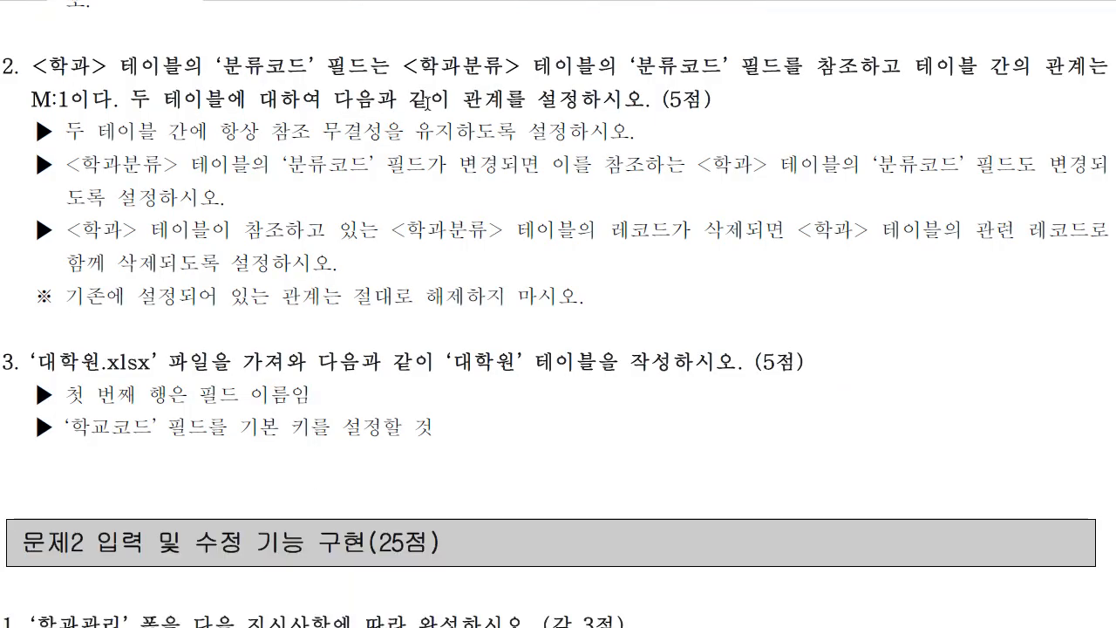
pyautogui.scroll(-1, 426, 103)
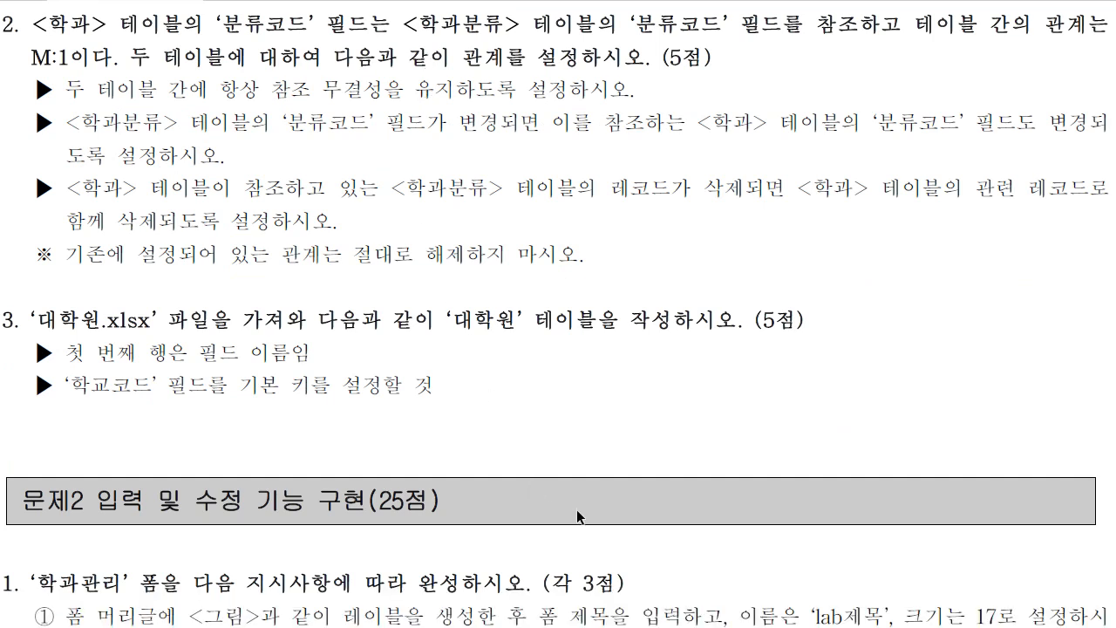
pyautogui.hotkey('alt', 'Tab')
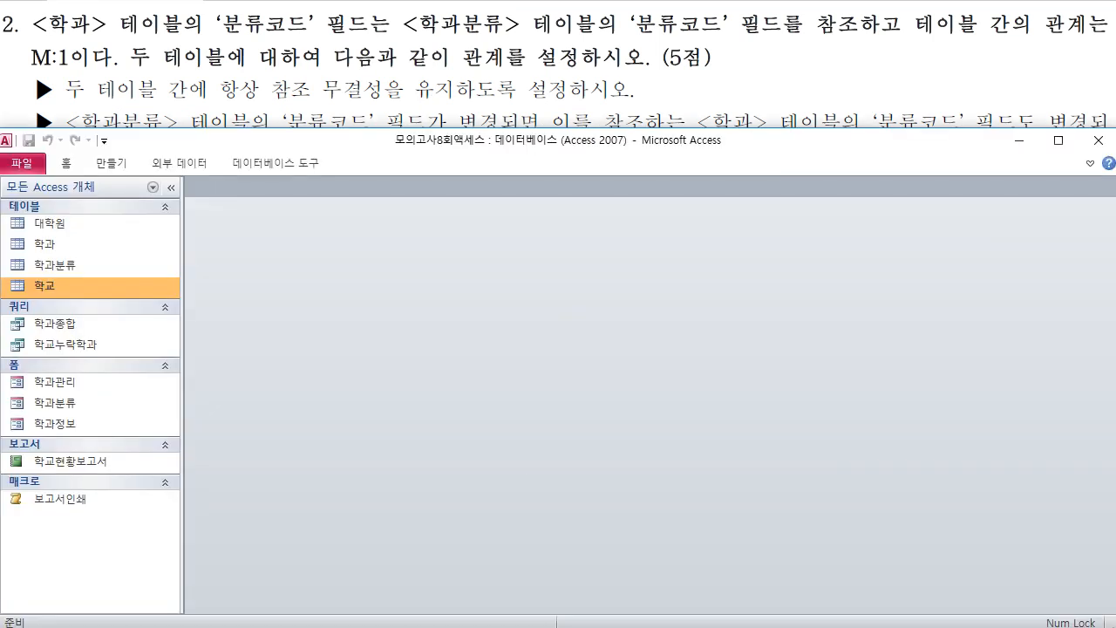
# Open the database's relationships diagram and shrink the Access window so all of exam task 2 can be read above it
pyautogui.moveTo(347, 129); pyautogui.dragTo(326, 246)
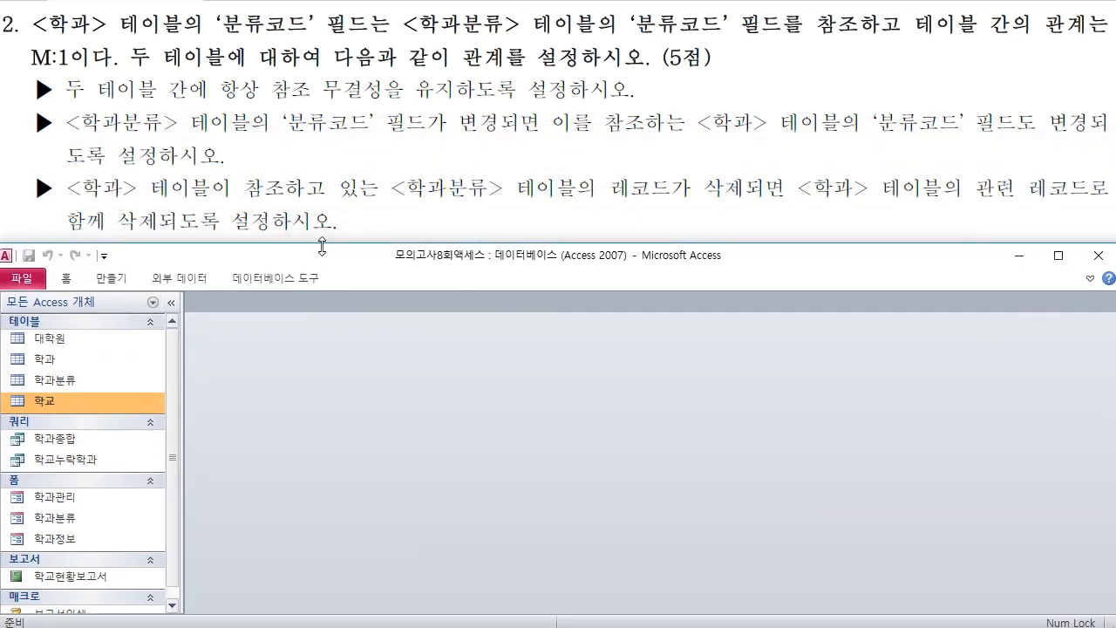
pyautogui.click(276, 279)
pyautogui.click(175, 318)
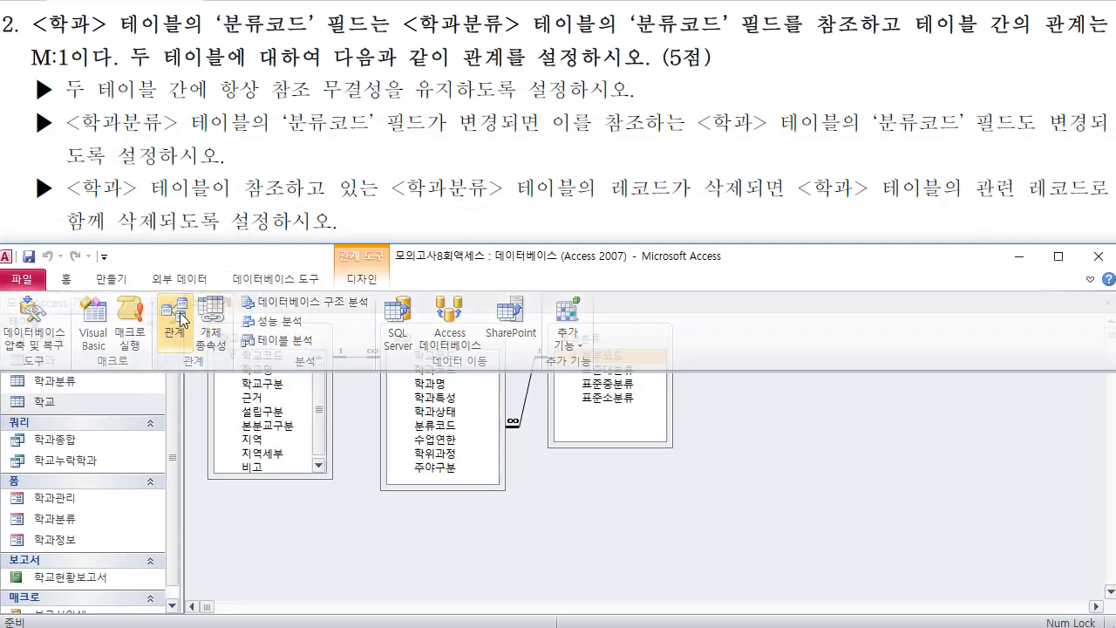
pyautogui.moveTo(439, 241); pyautogui.dragTo(445, 272)
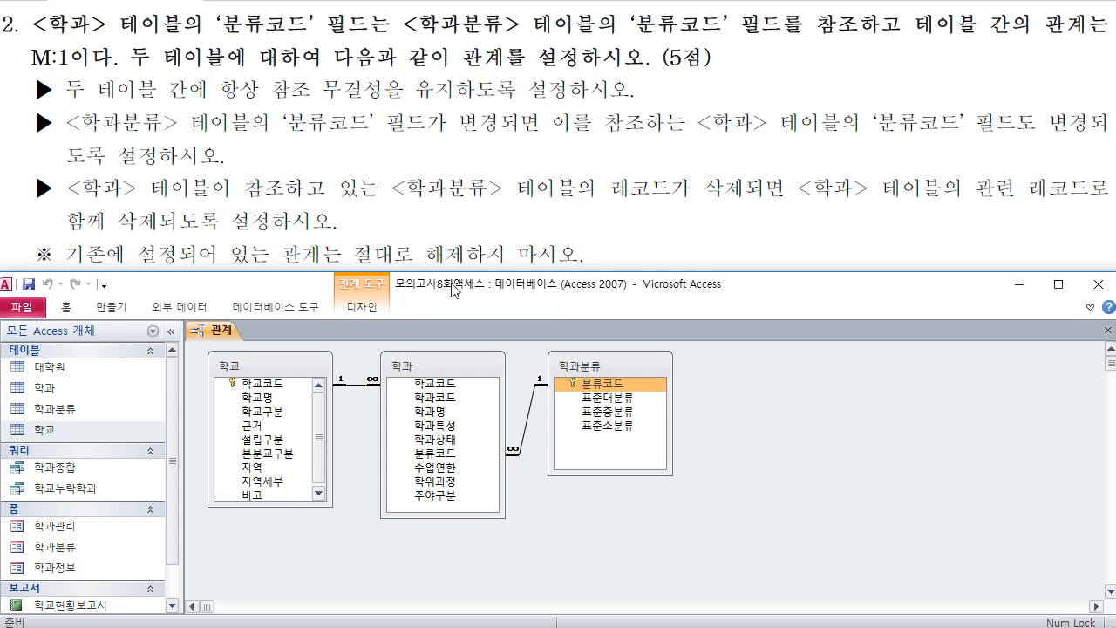
pyautogui.moveTo(451, 271)
pyautogui.mouseDown()
pyautogui.moveTo(470, 118)
pyautogui.moveTo(472, 275)
pyautogui.mouseUp()
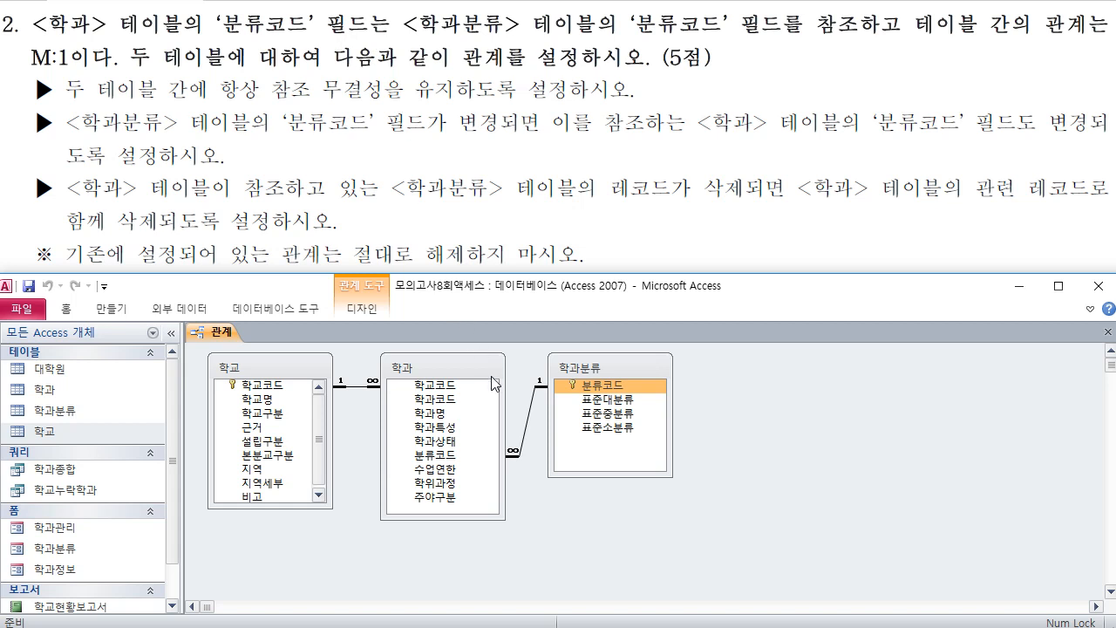
# Check the 분류코드 relationship between 학과 and 학과분류 for referential integrity, cascade update and cascade delete against task 2
pyautogui.click(456, 455)
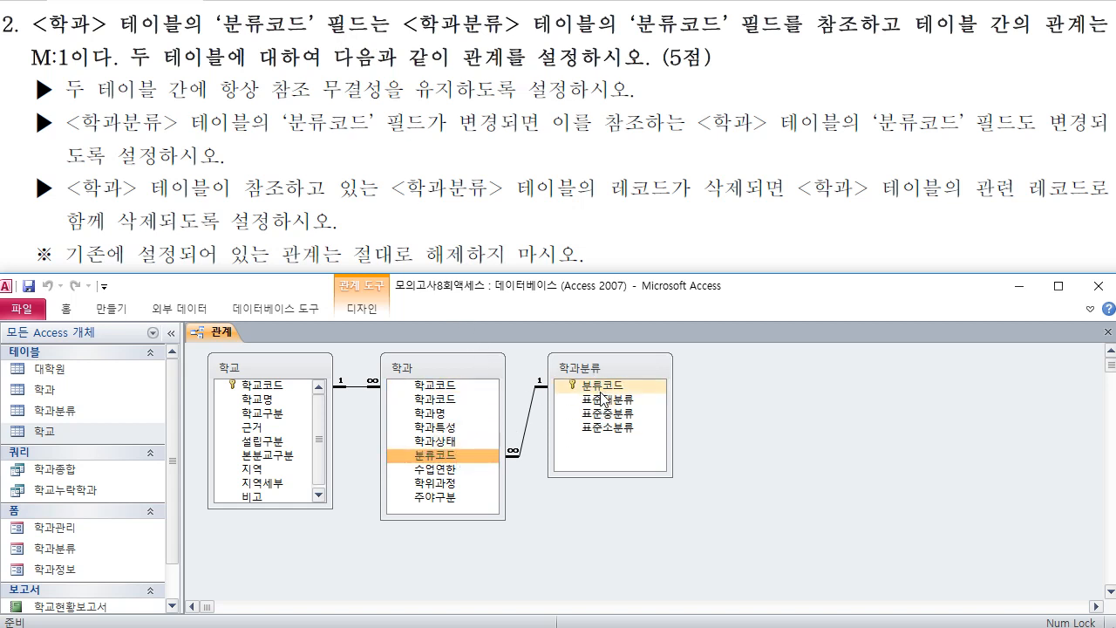
pyautogui.click(600, 388)
pyautogui.doubleClick(529, 413)
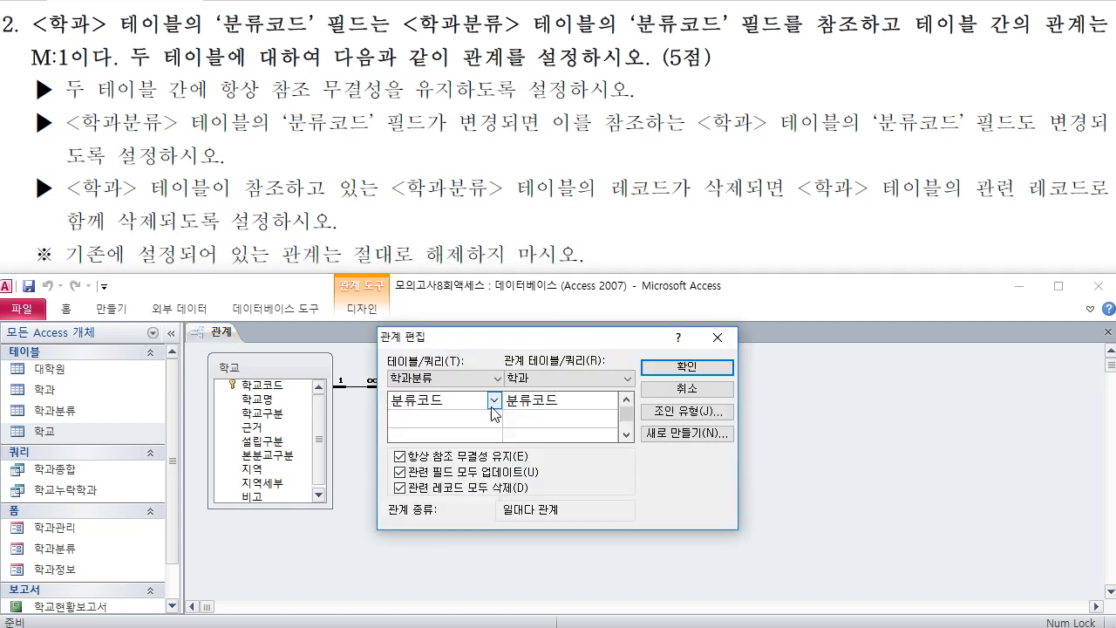
pyautogui.moveTo(532, 337); pyautogui.dragTo(824, 318)
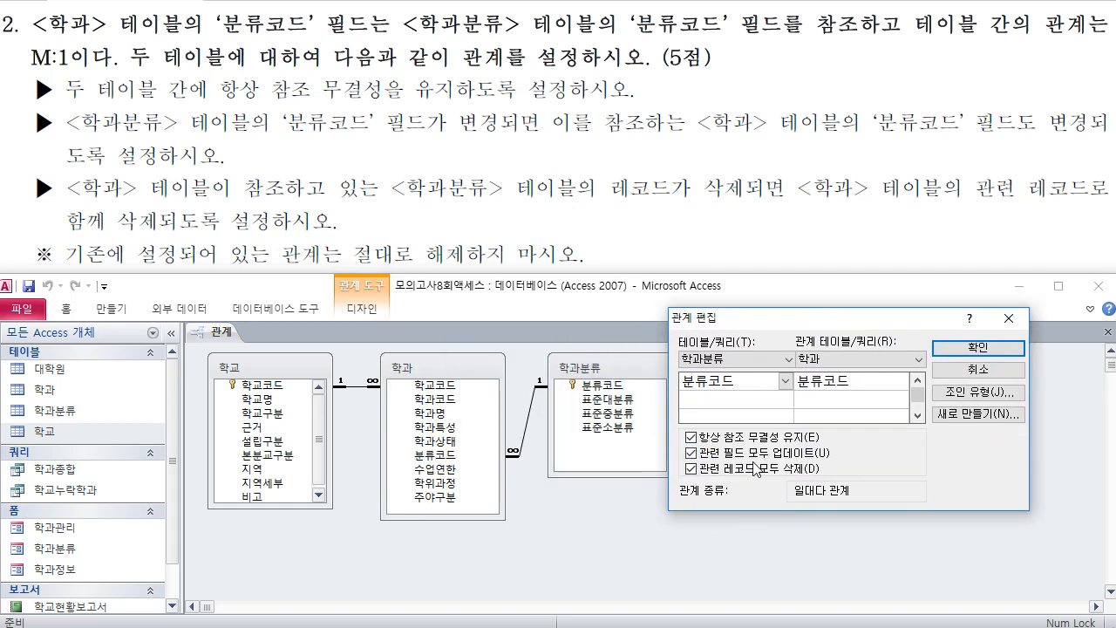
pyautogui.click(974, 349)
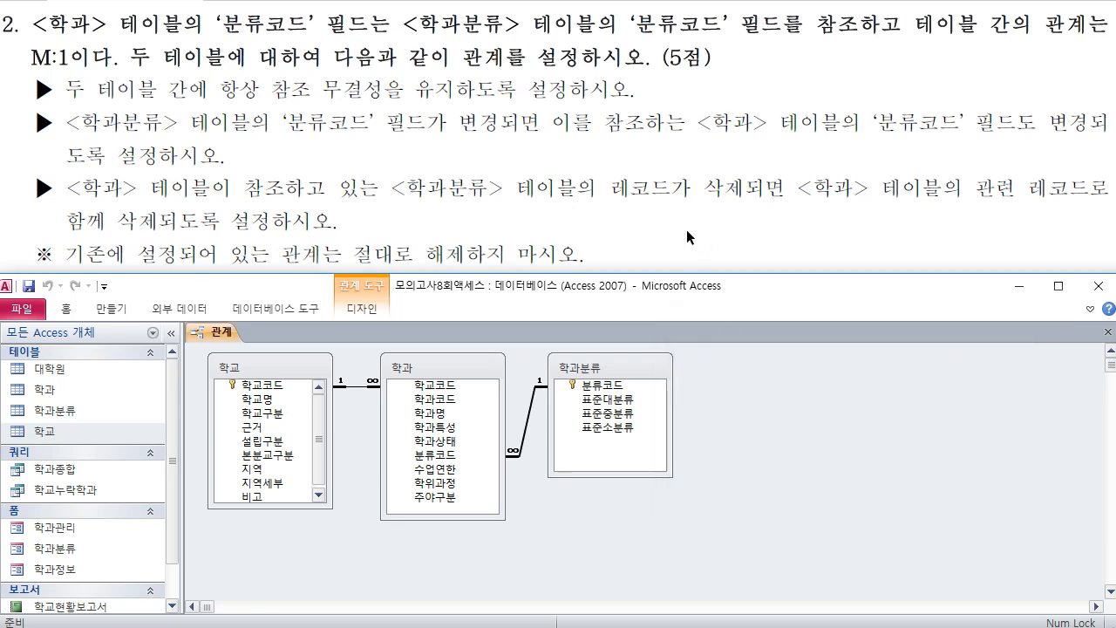
# Bring import task 3 into view in the exam document, enlarge the Access window below it, and close the relationships diagram
pyautogui.scroll(-4, 624, 221)
pyautogui.scroll(-3, 621, 222)
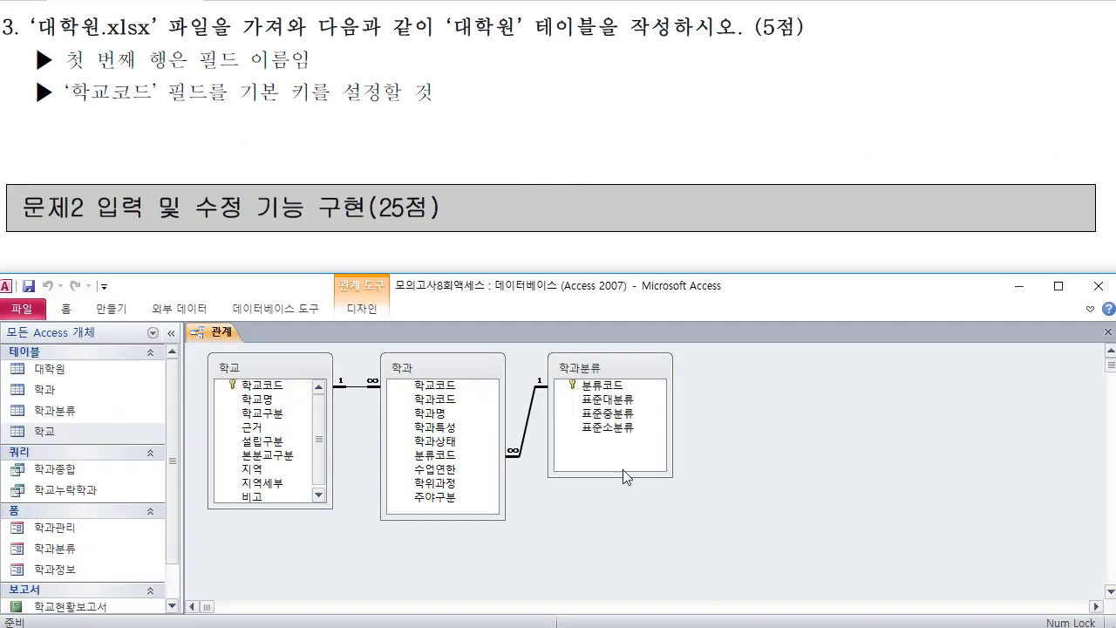
pyautogui.moveTo(568, 273); pyautogui.dragTo(568, 114)
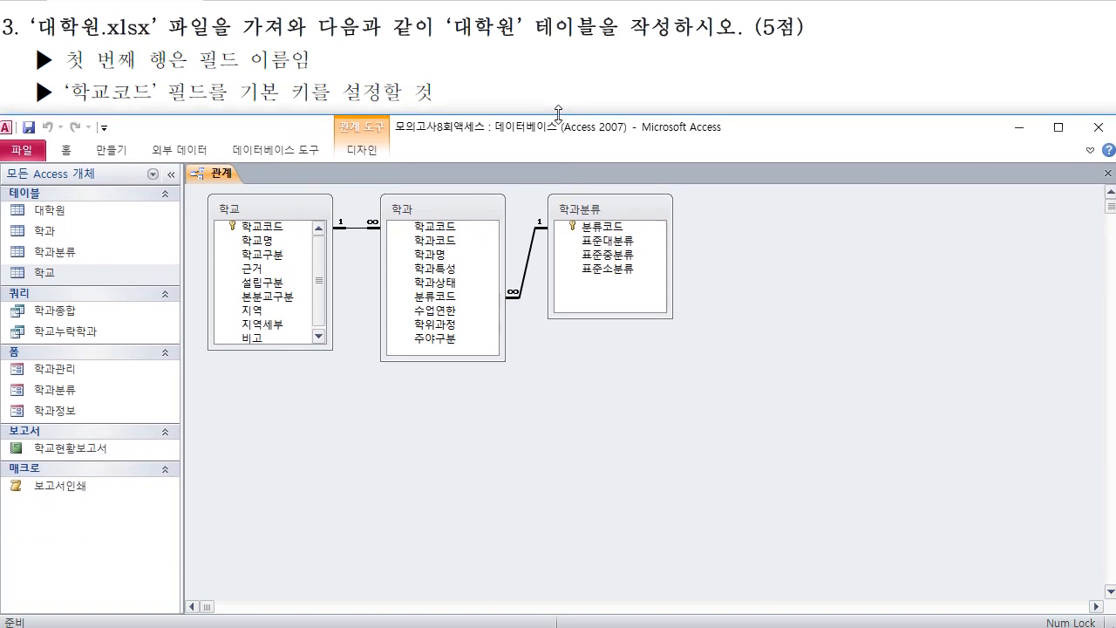
pyautogui.click(1108, 172)
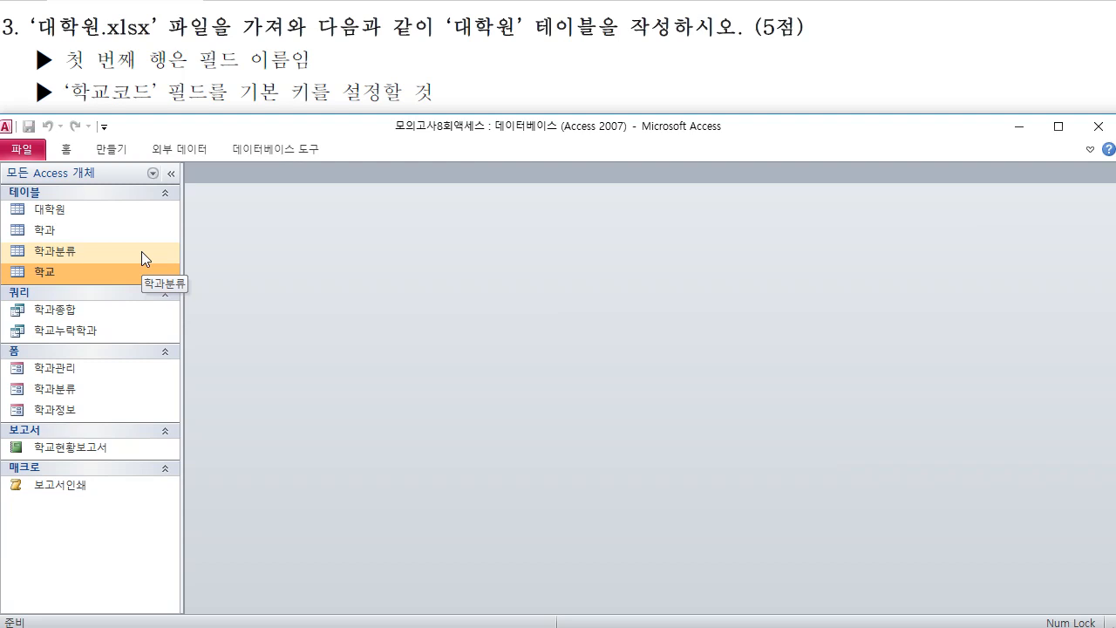
# Open the 대학원 table in Design view, check its field names and primary key against task 3, and close it
pyautogui.doubleClick(103, 223)
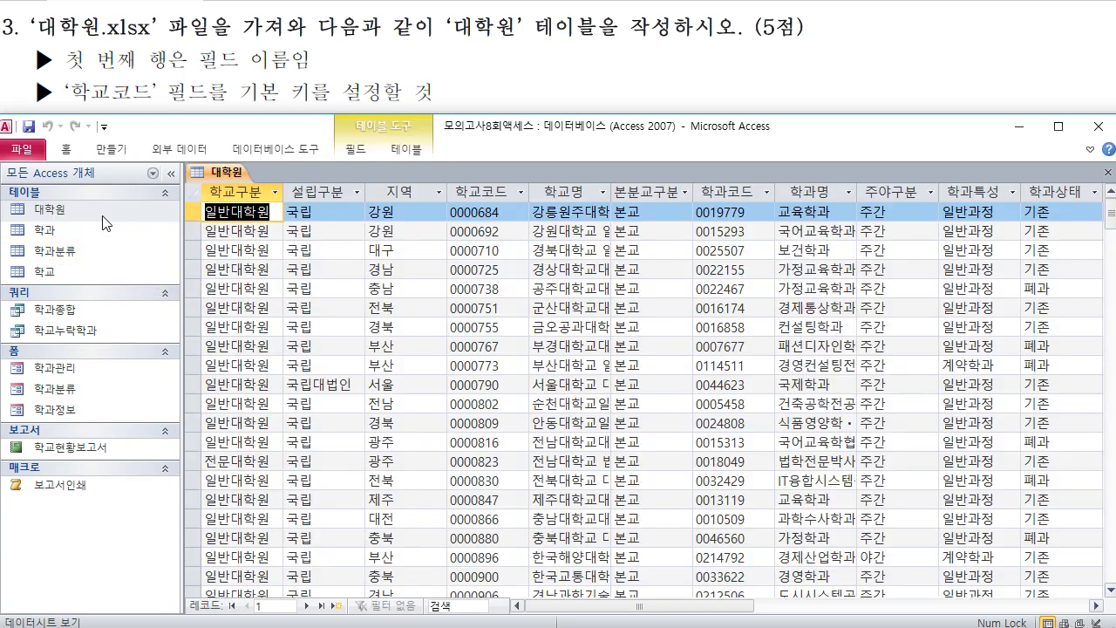
pyautogui.rightClick(215, 174)
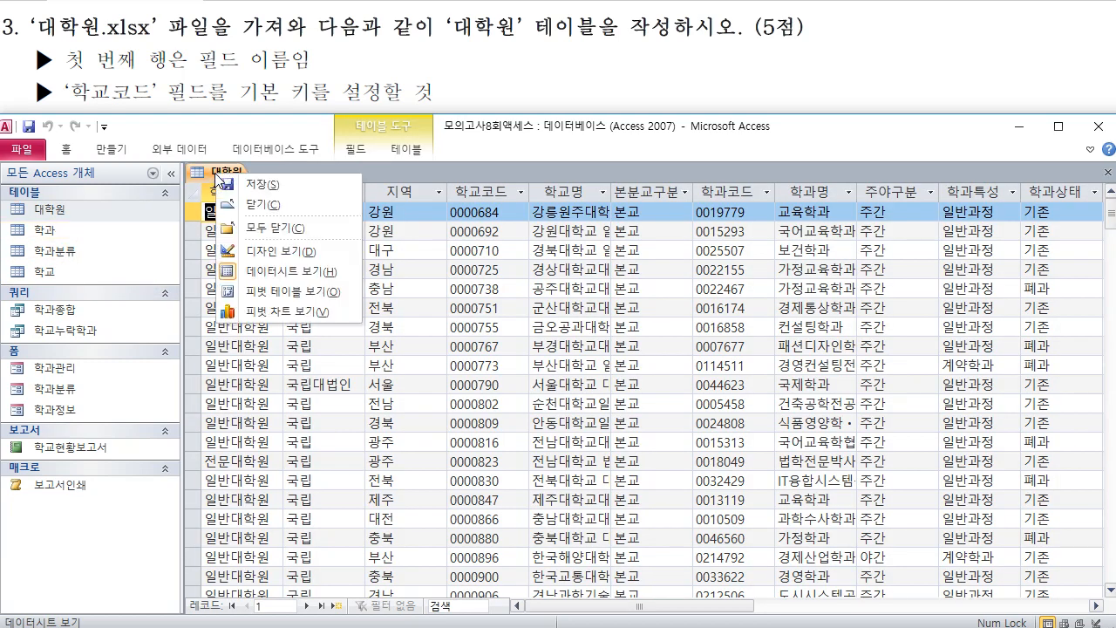
pyautogui.click(252, 250)
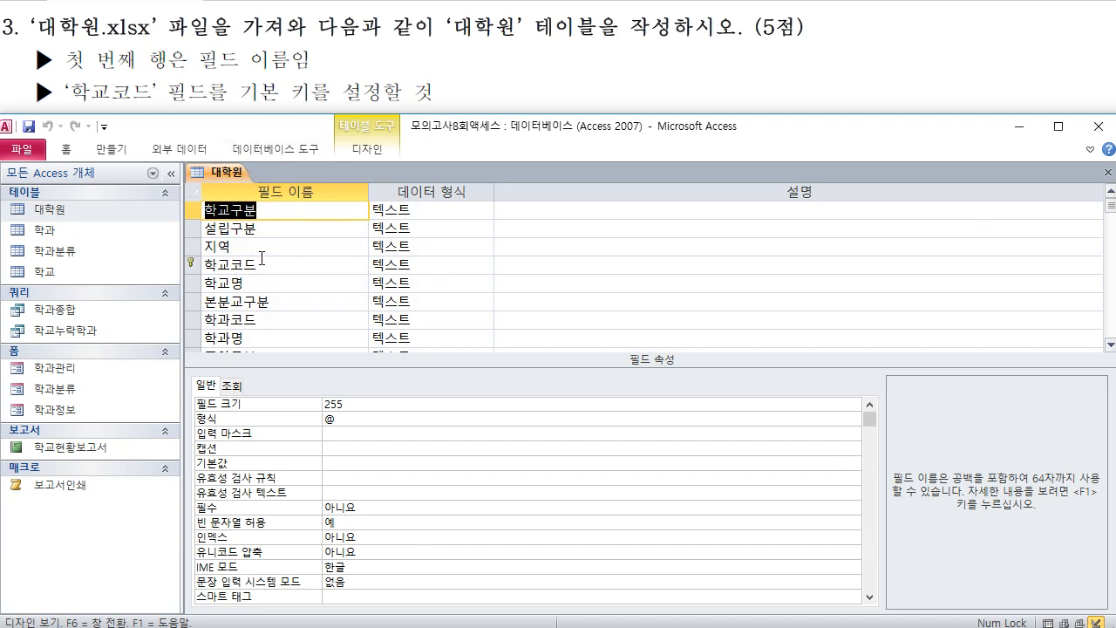
pyautogui.click(1108, 172)
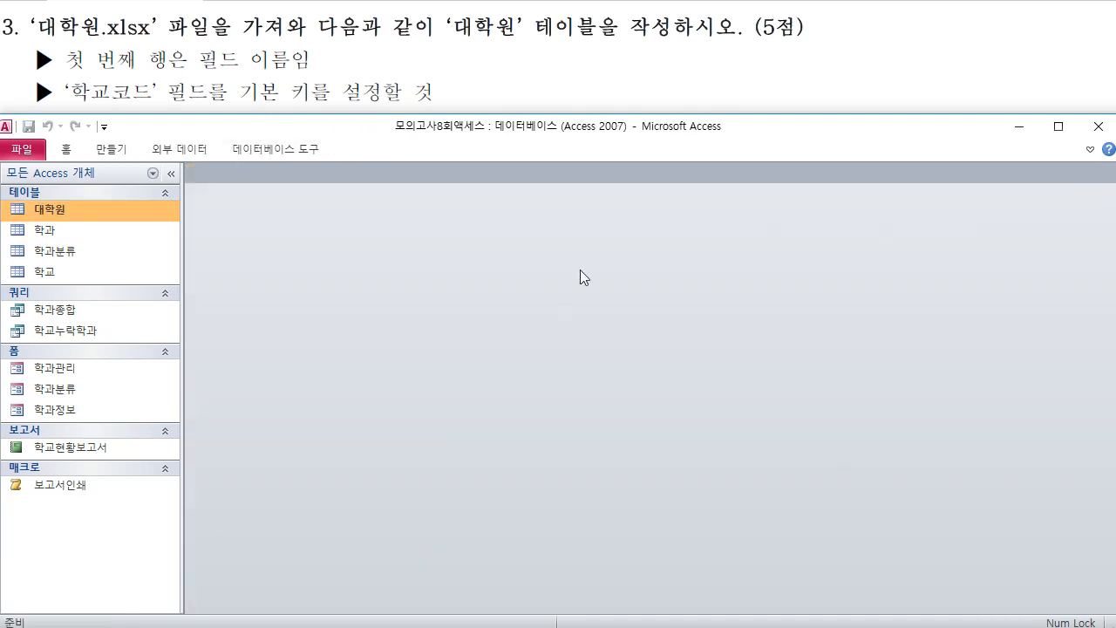
# Locate the Excel import command, switch to the exam document, and read the 학과관리 form tasks in 문제2
pyautogui.click(159, 150)
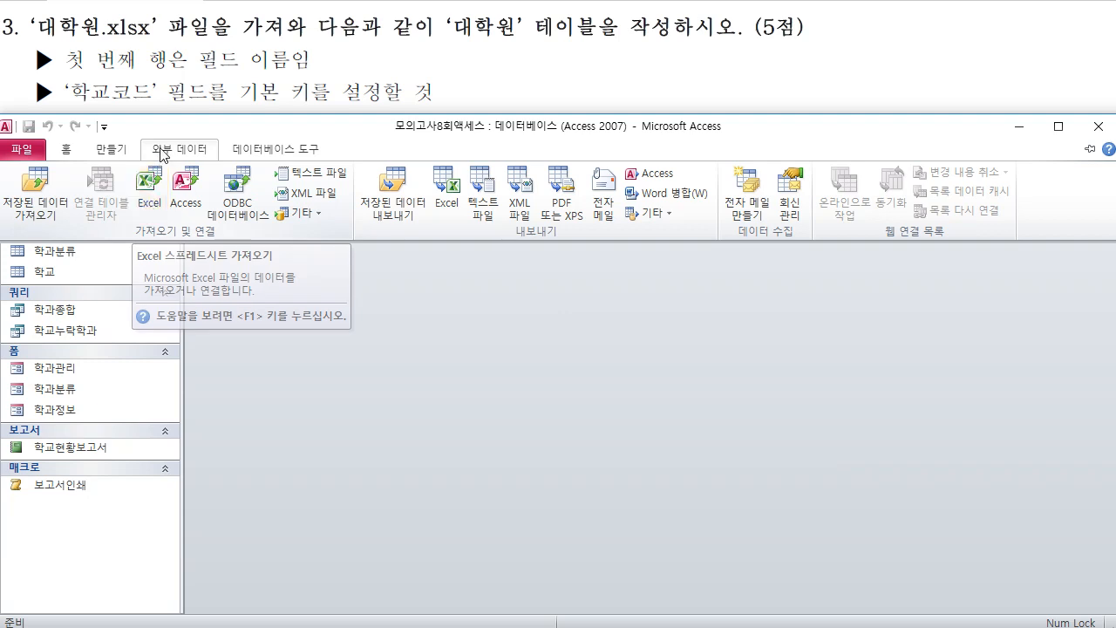
pyautogui.click(386, 90)
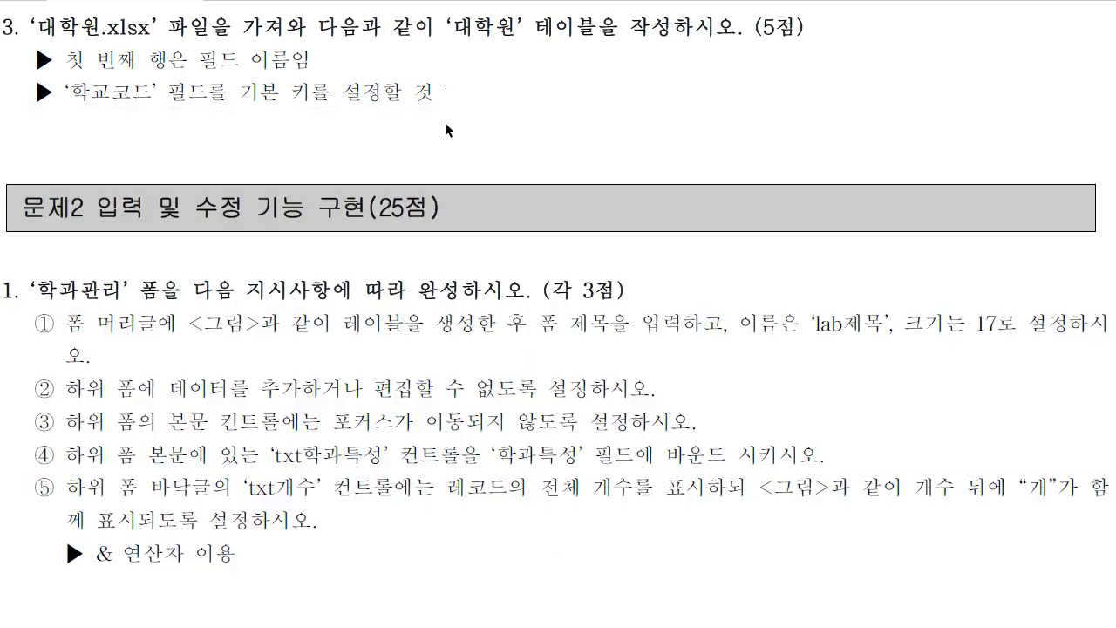
pyautogui.scroll(-2, 428, 167)
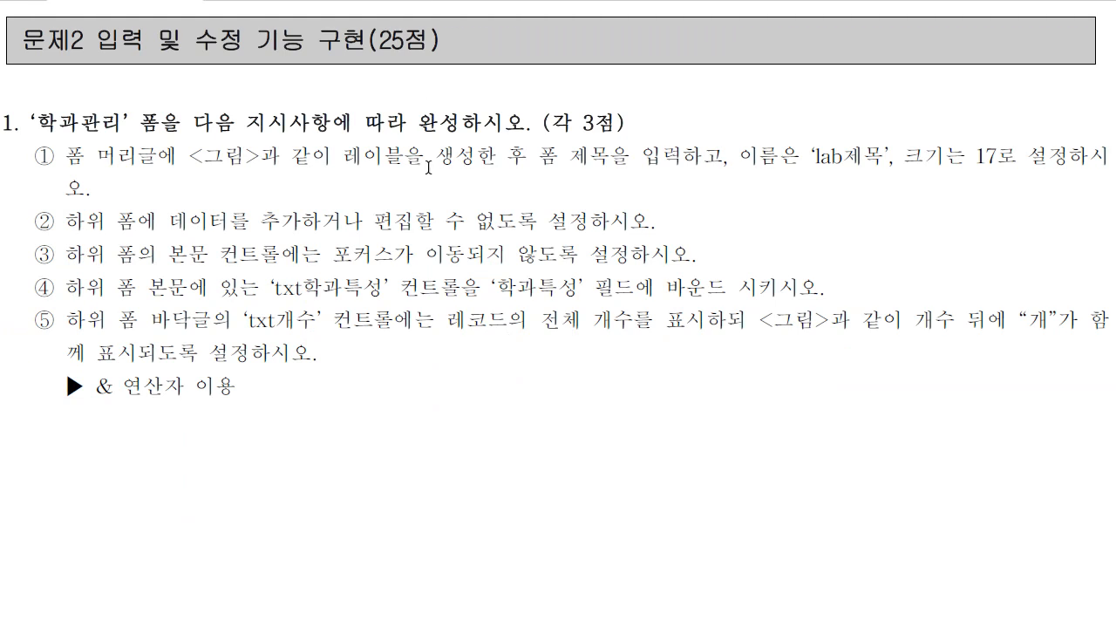
pyautogui.scroll(-1, 437, 162)
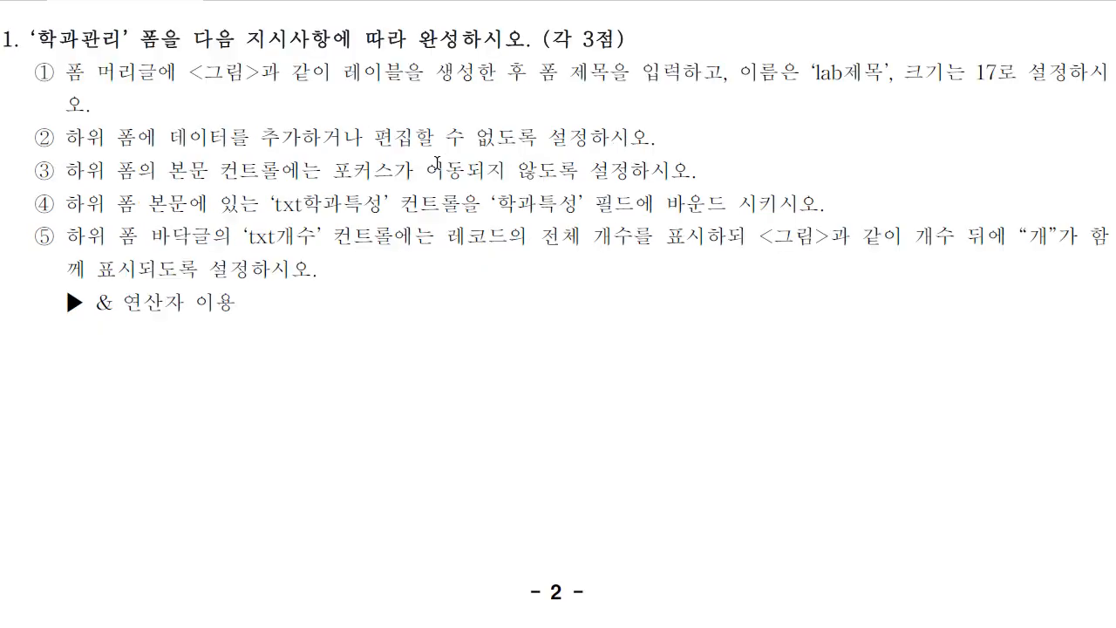
pyautogui.scroll(-1, 435, 164)
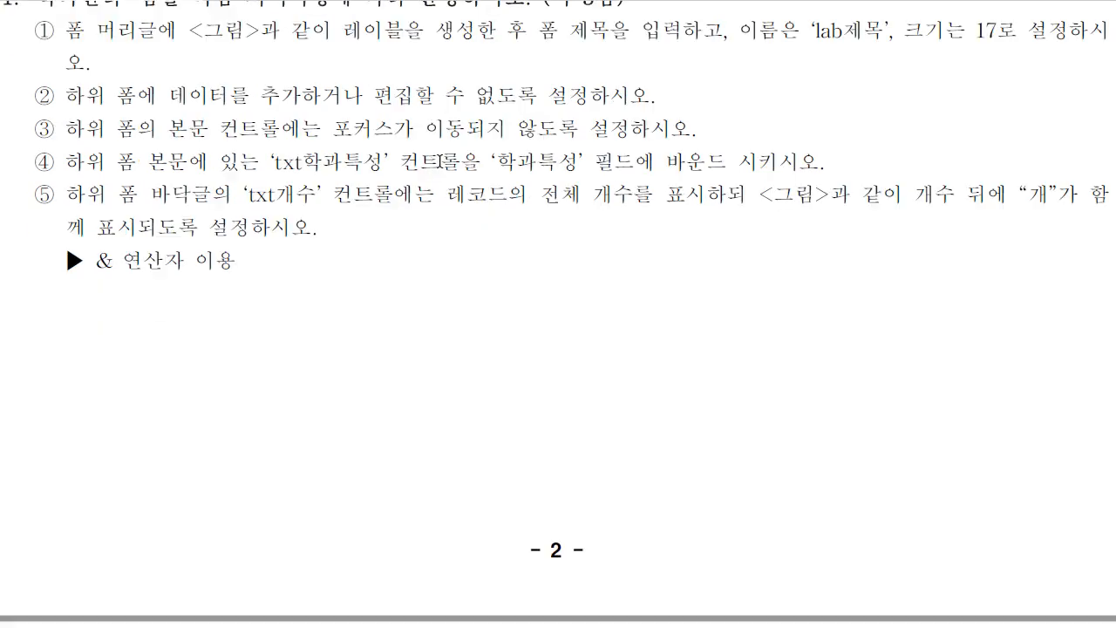
pyautogui.scroll(1, 436, 161)
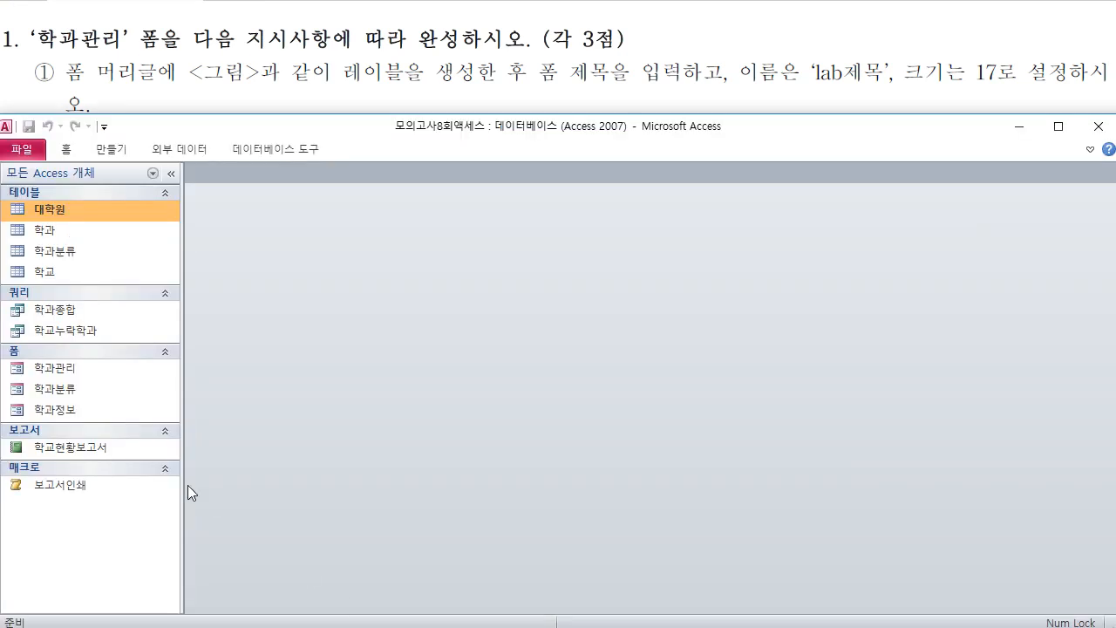
# Open the 학과관리 form, put it in Design view, and collapse the list of database objects
pyautogui.doubleClick(91, 371)
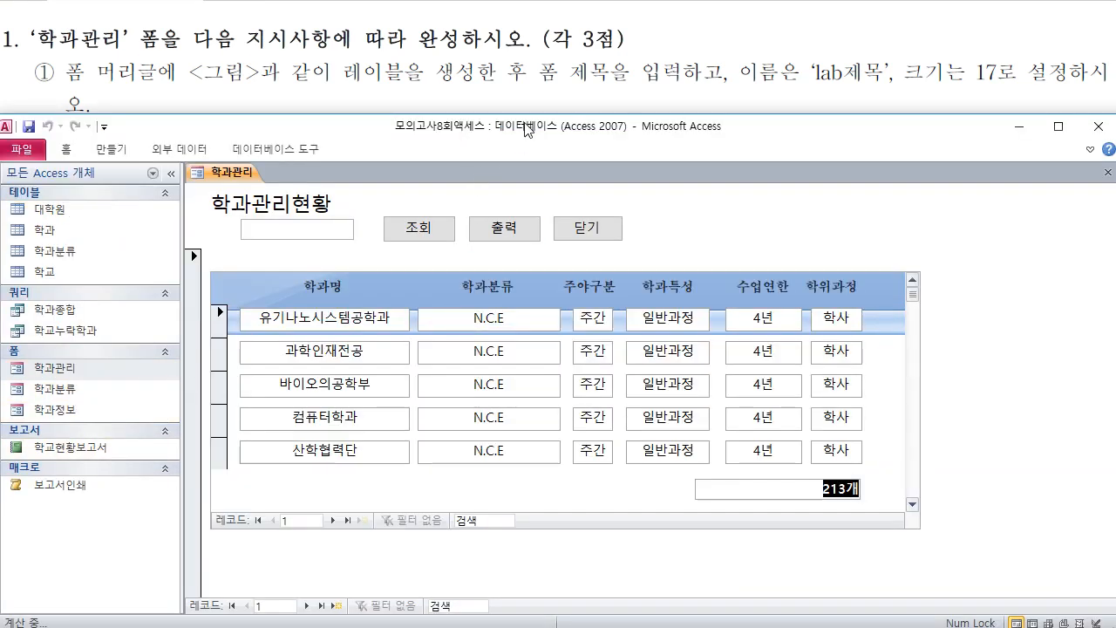
pyautogui.moveTo(528, 115)
pyautogui.mouseDown()
pyautogui.moveTo(530, 148)
pyautogui.moveTo(524, 126)
pyautogui.mouseUp()
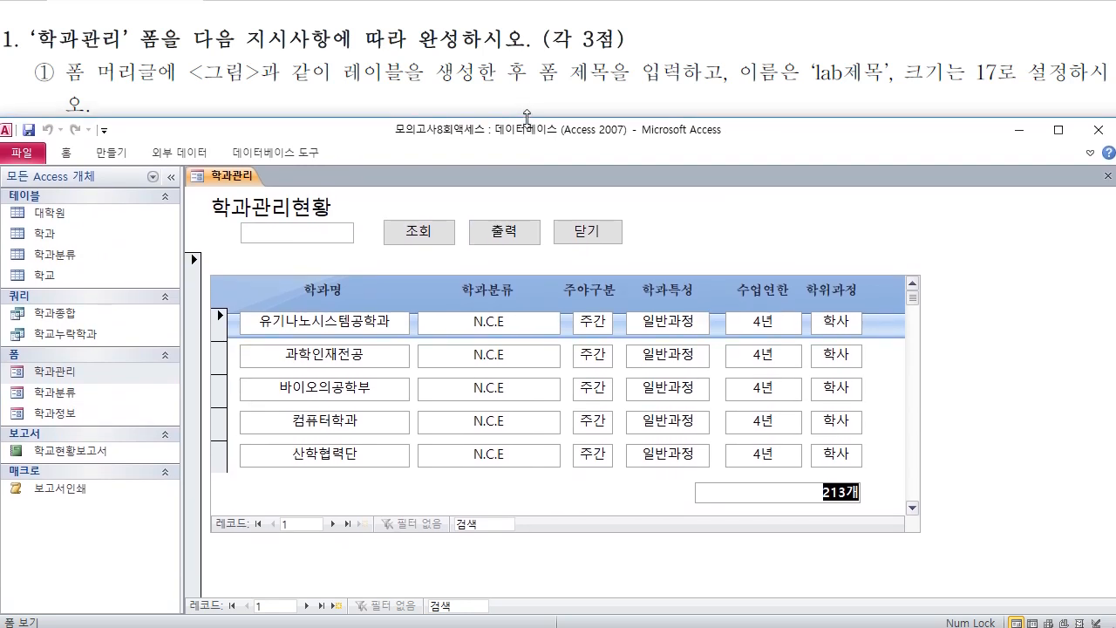
pyautogui.rightClick(228, 178)
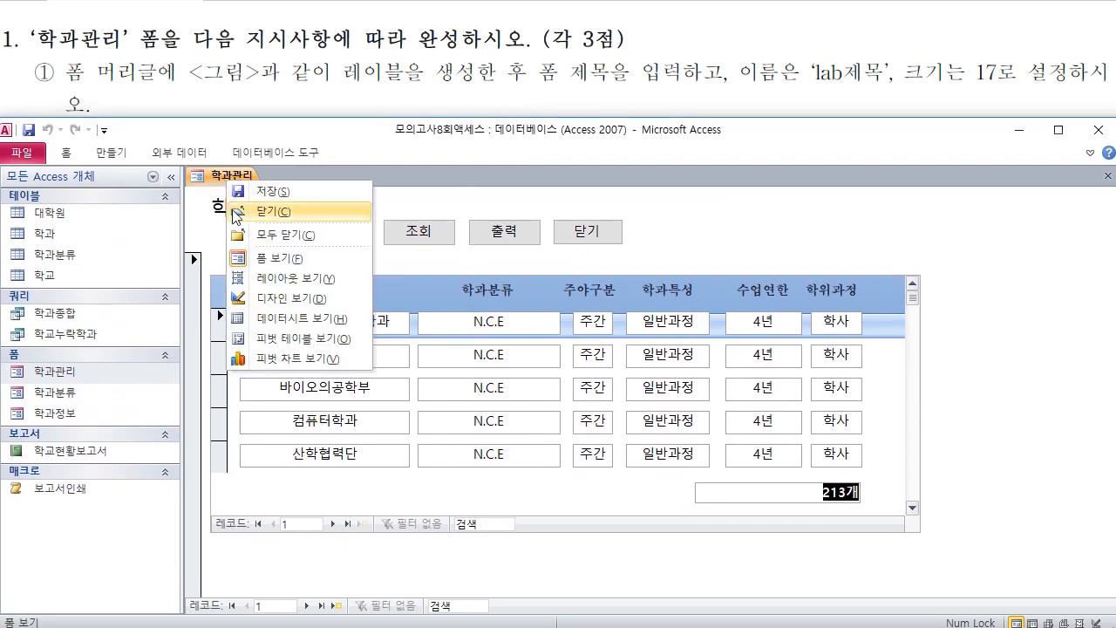
pyautogui.click(279, 298)
pyautogui.click(171, 177)
# Show the form header title label's properties and check its name, caption and font size against task ①
pyautogui.click(172, 248)
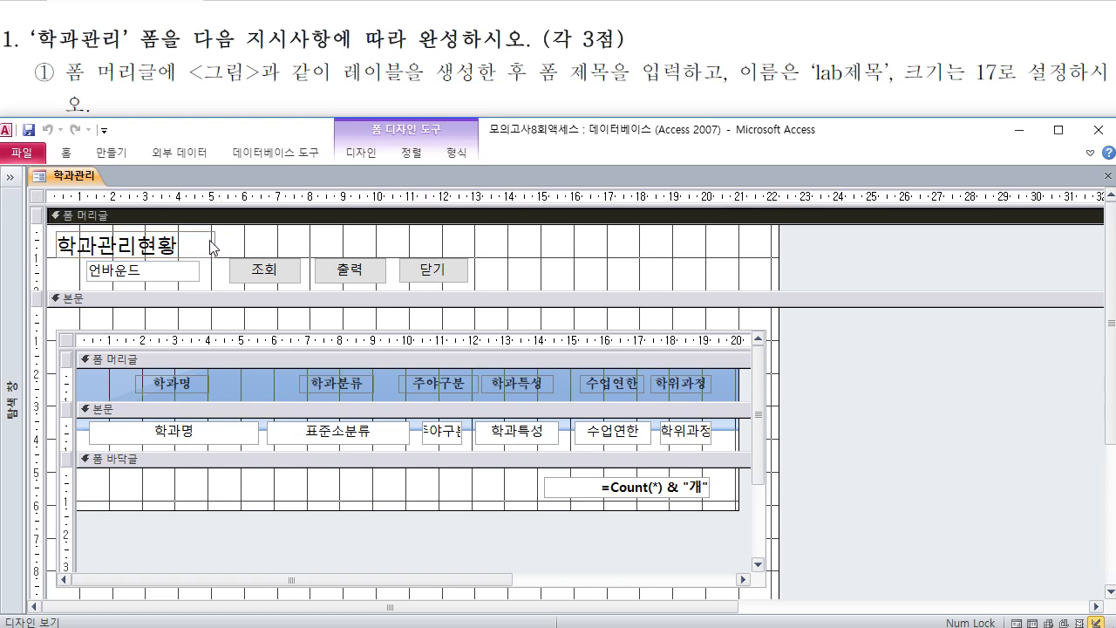
pyautogui.press('F4')
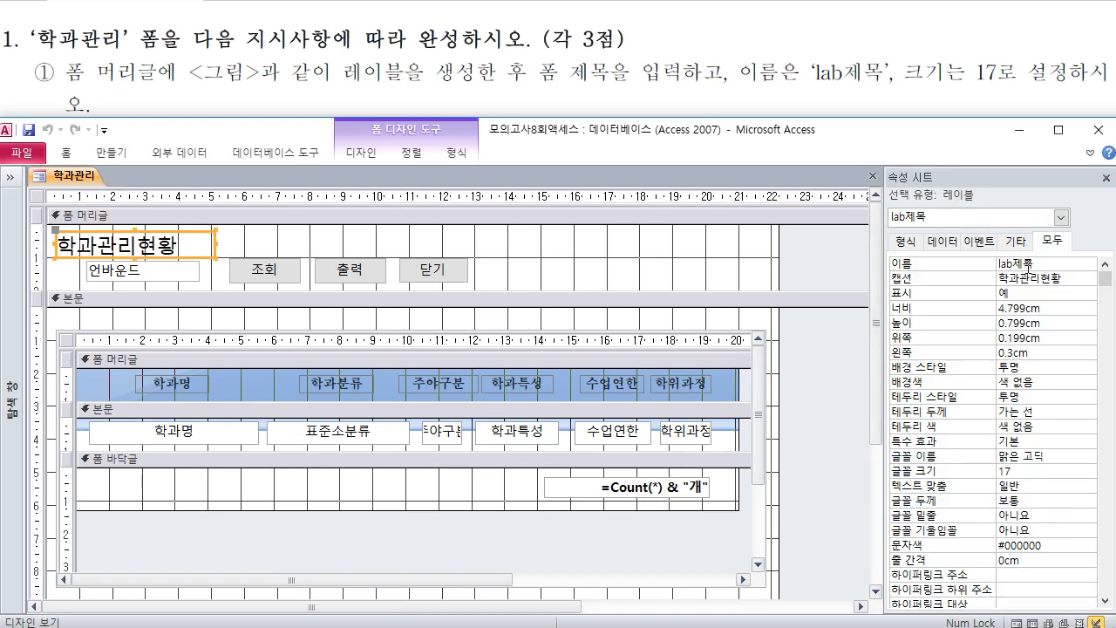
pyautogui.click(1030, 277)
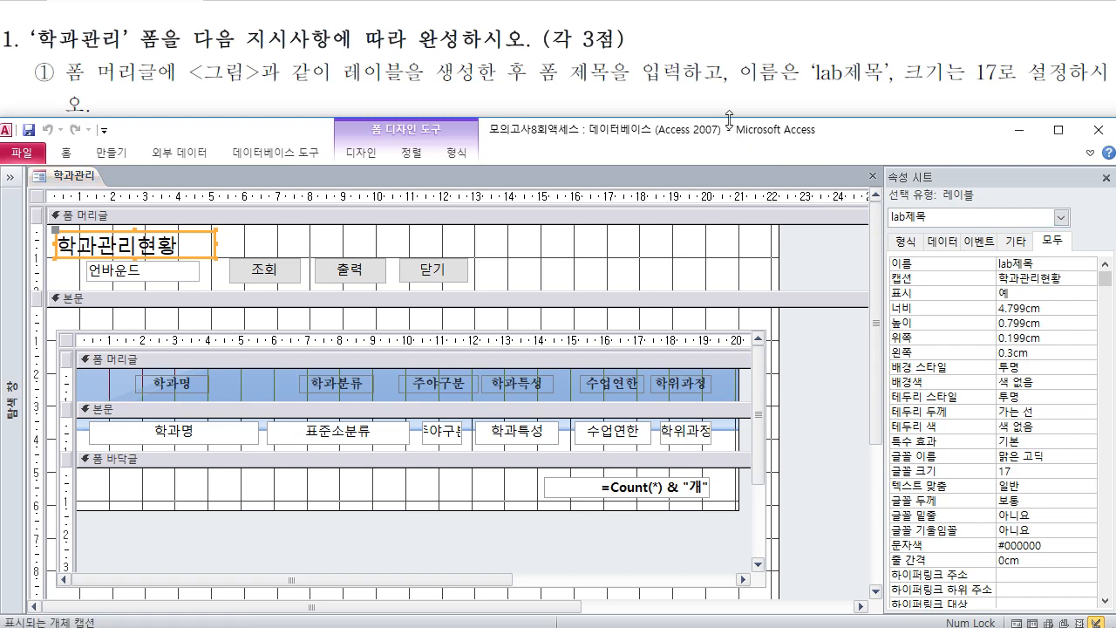
pyautogui.moveTo(734, 154); pyautogui.dragTo(736, 122)
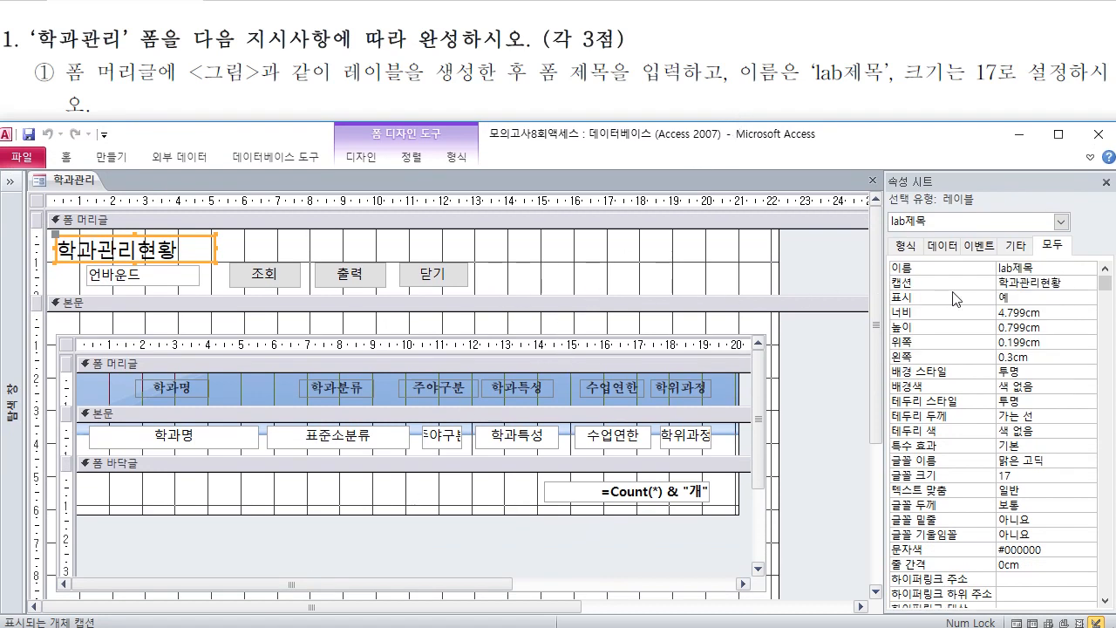
pyautogui.click(1022, 479)
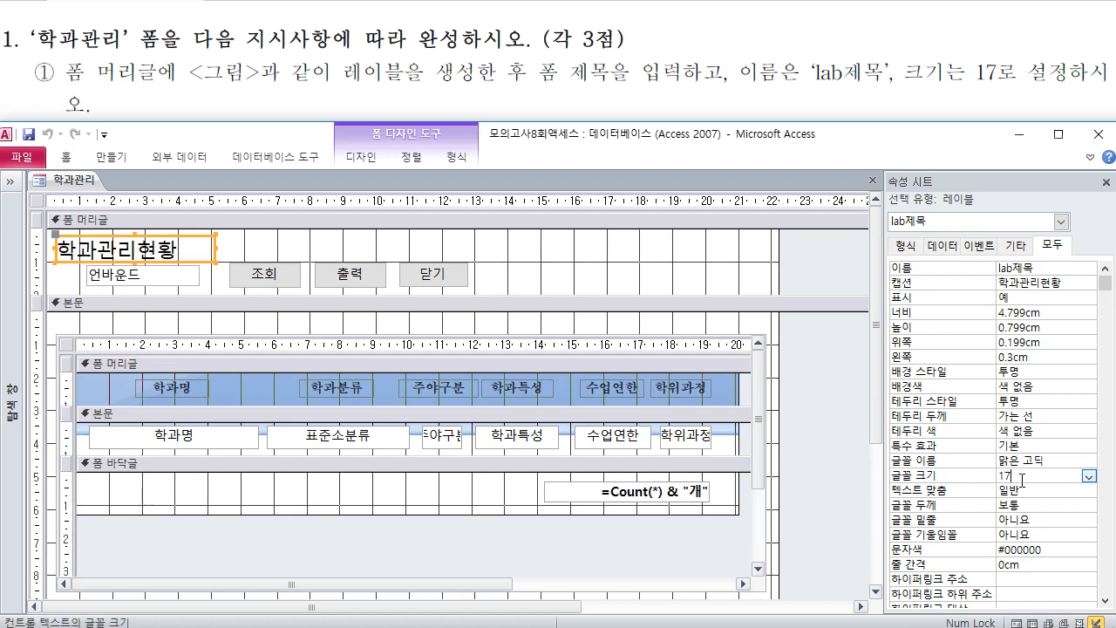
# Read subform tasks ② to ⑤ in the exam document and return to Access
pyautogui.click(624, 98)
pyautogui.scroll(-3, 593, 143)
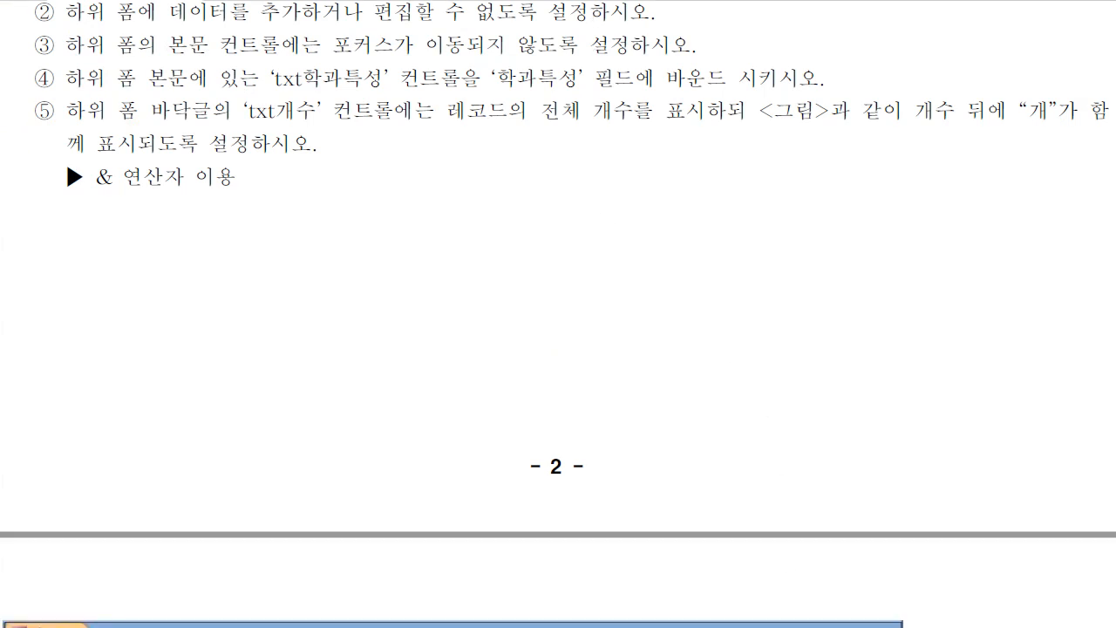
pyautogui.hotkey('alt', 'Tab')
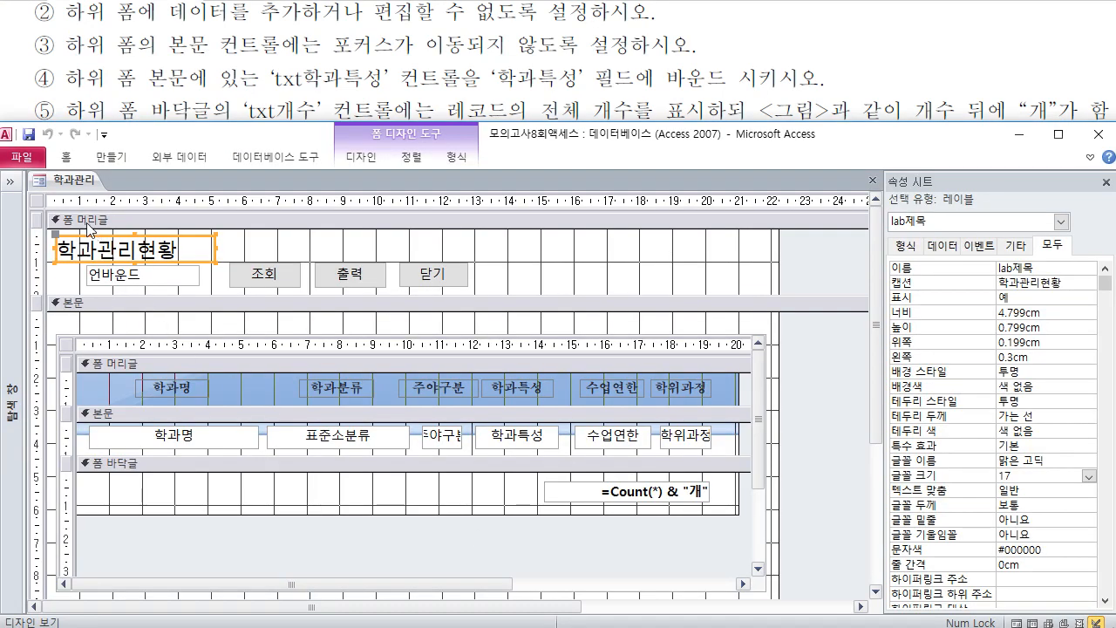
# Select the subform itself and examine its 추가 가능 and 편집 가능 properties against task ②
pyautogui.click(38, 201)
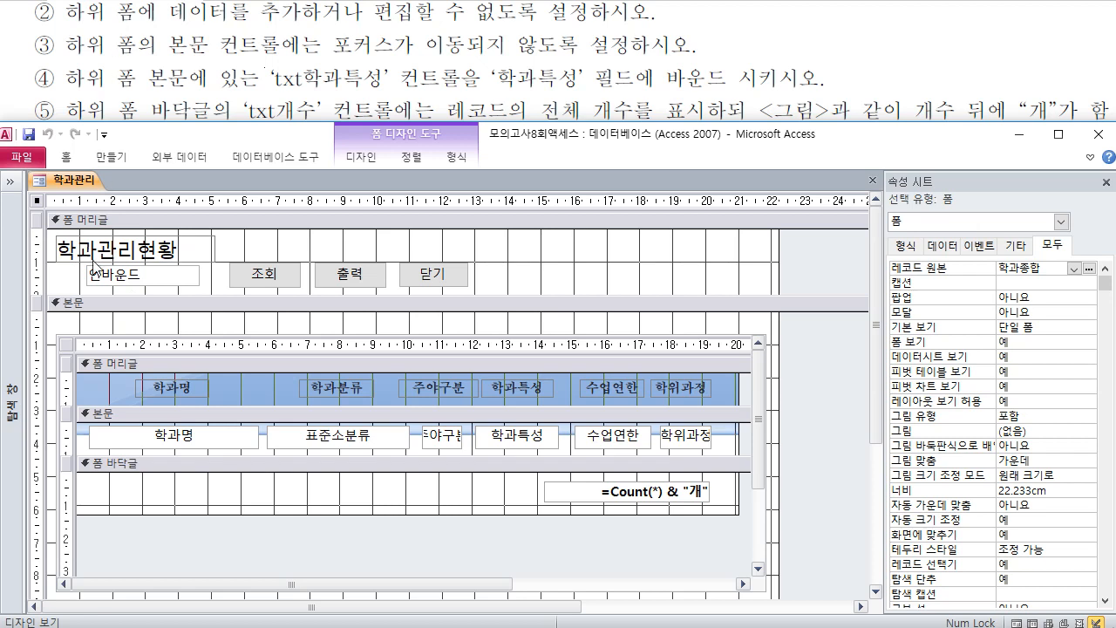
pyautogui.click(70, 347)
pyautogui.click(67, 346)
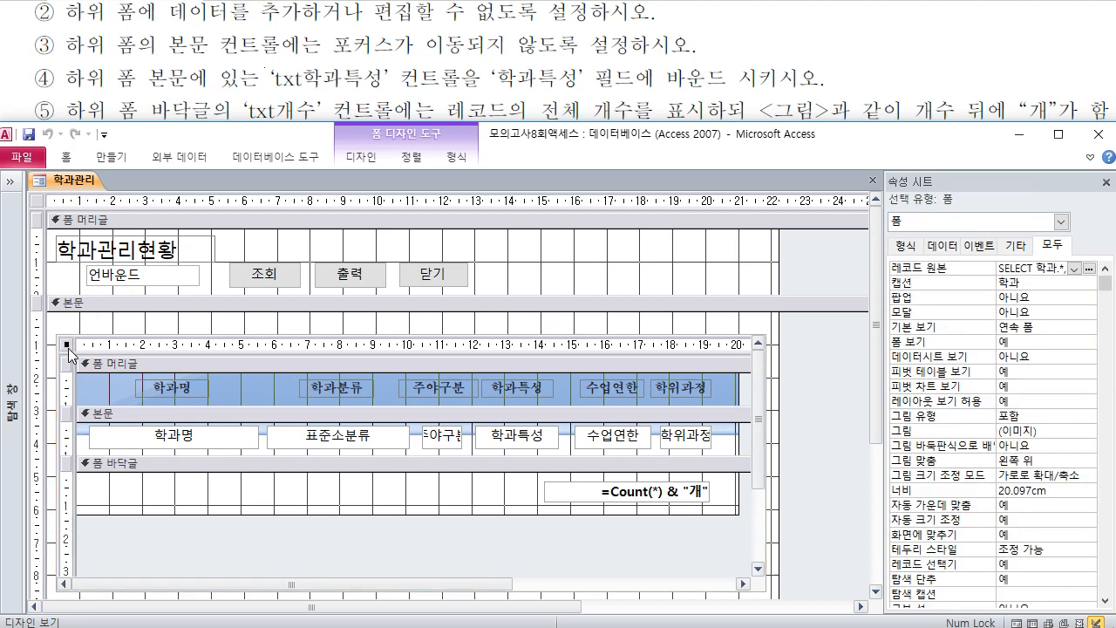
pyautogui.moveTo(1109, 290); pyautogui.dragTo(1107, 410)
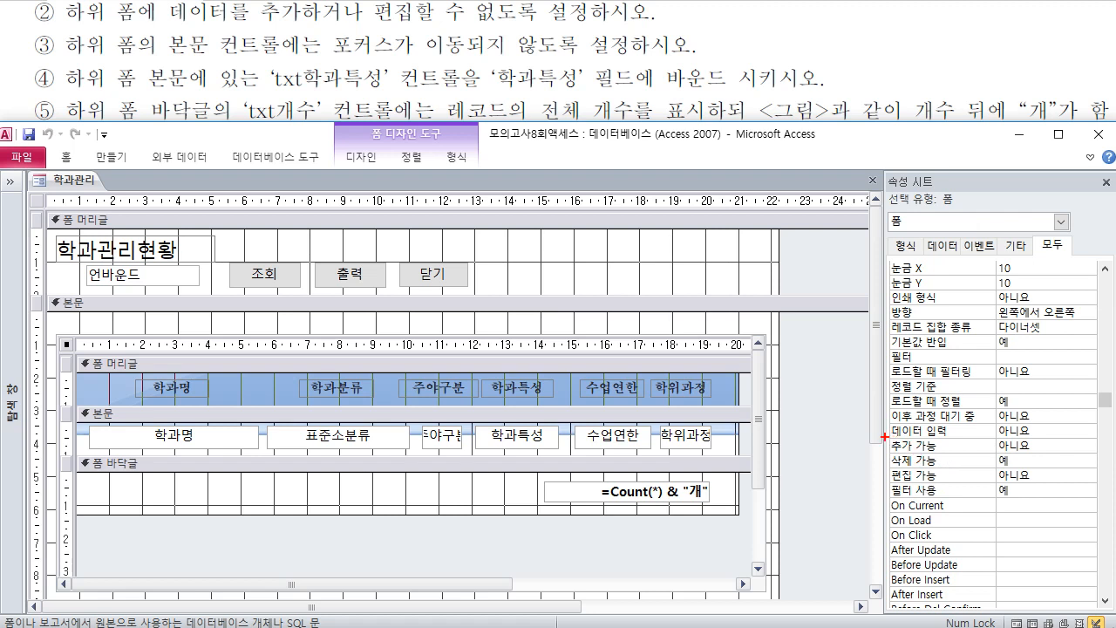
pyautogui.moveTo(884, 435); pyautogui.dragTo(1053, 484)
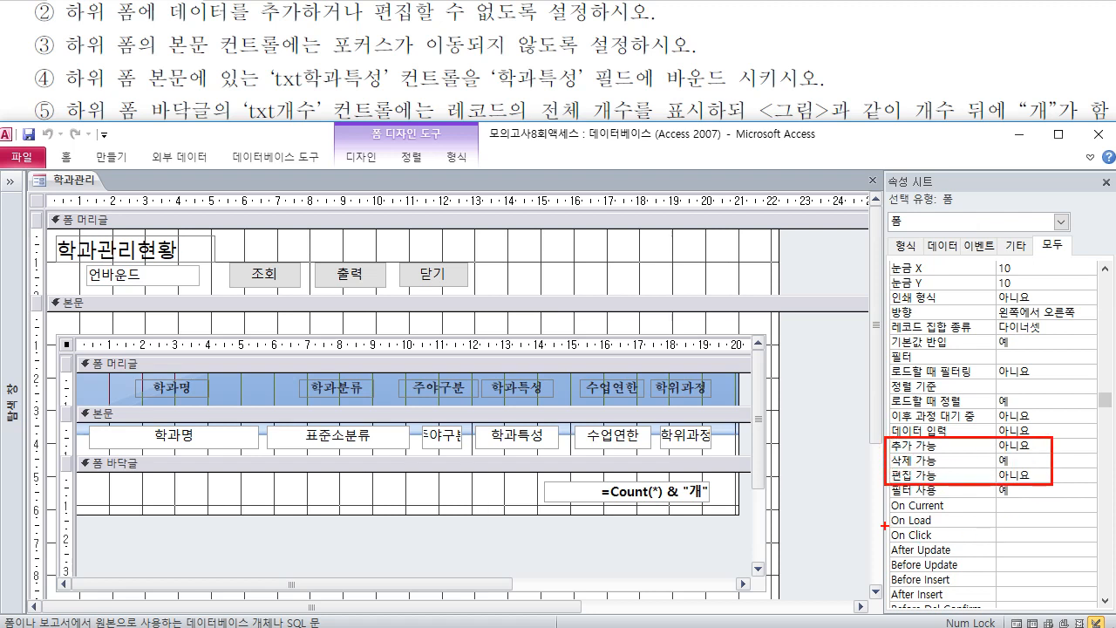
# Recheck the subform's settings for adding and editing records, 추가 가능 and 편집 가능
pyautogui.press('Escape')
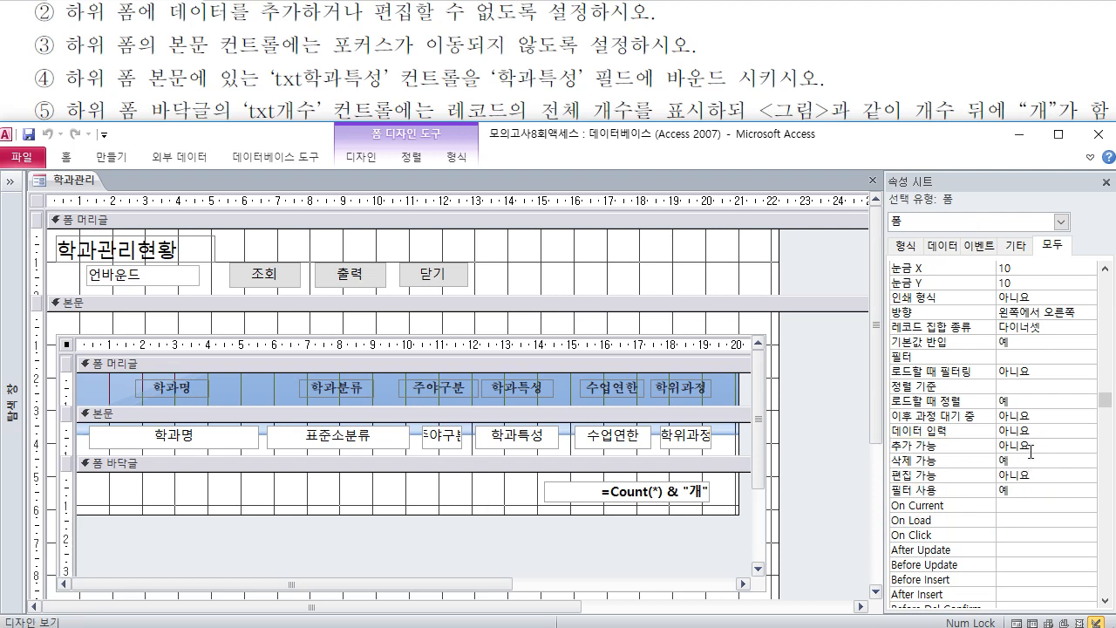
pyautogui.click(1031, 448)
pyautogui.click(1033, 474)
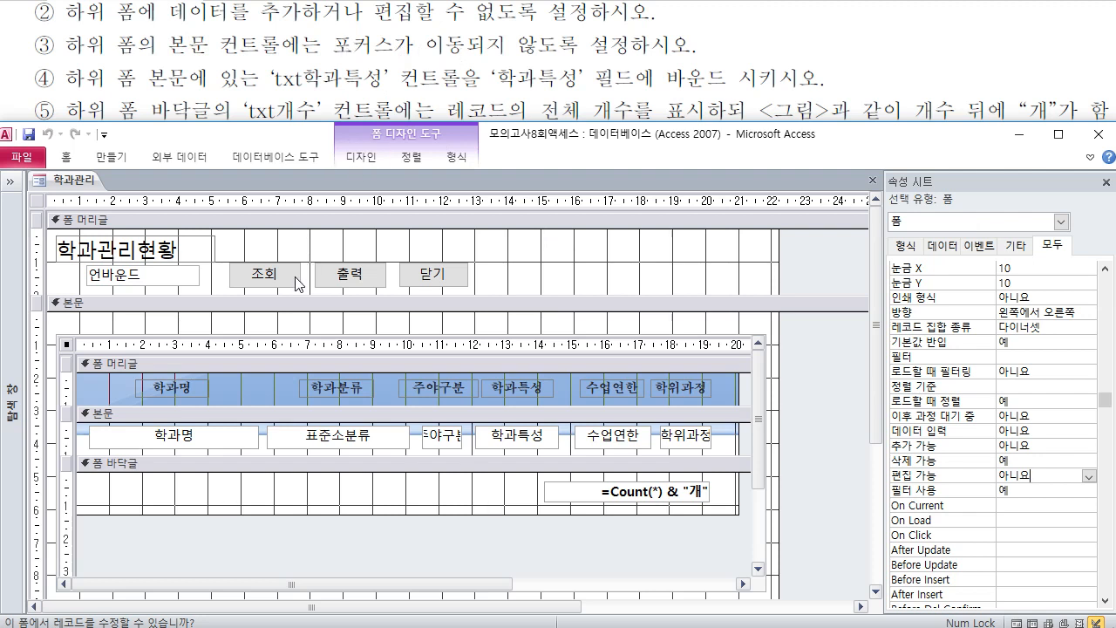
# Select all controls in the subform's 본문 section together and check their 탭 정지 property against task ③
pyautogui.click(186, 414)
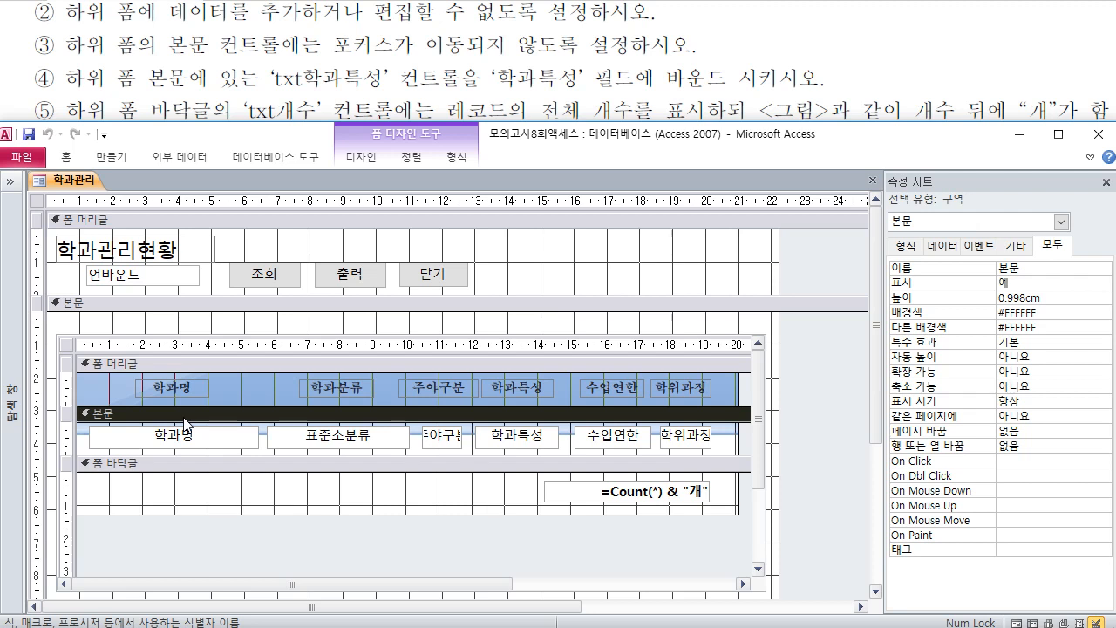
pyautogui.click(69, 435)
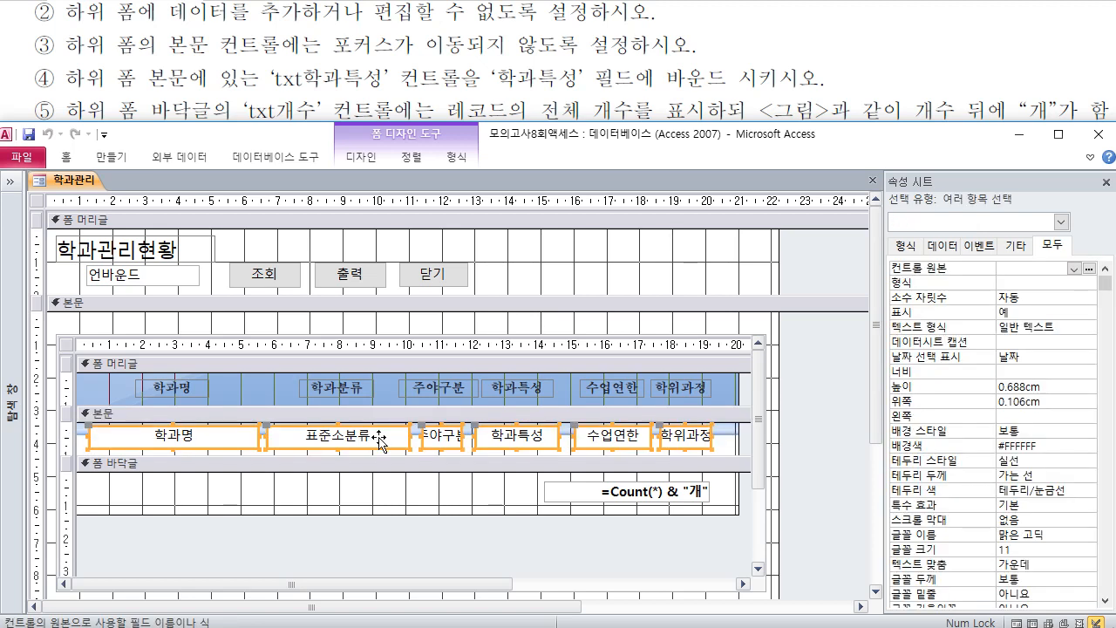
pyautogui.moveTo(1103, 288); pyautogui.dragTo(1109, 557)
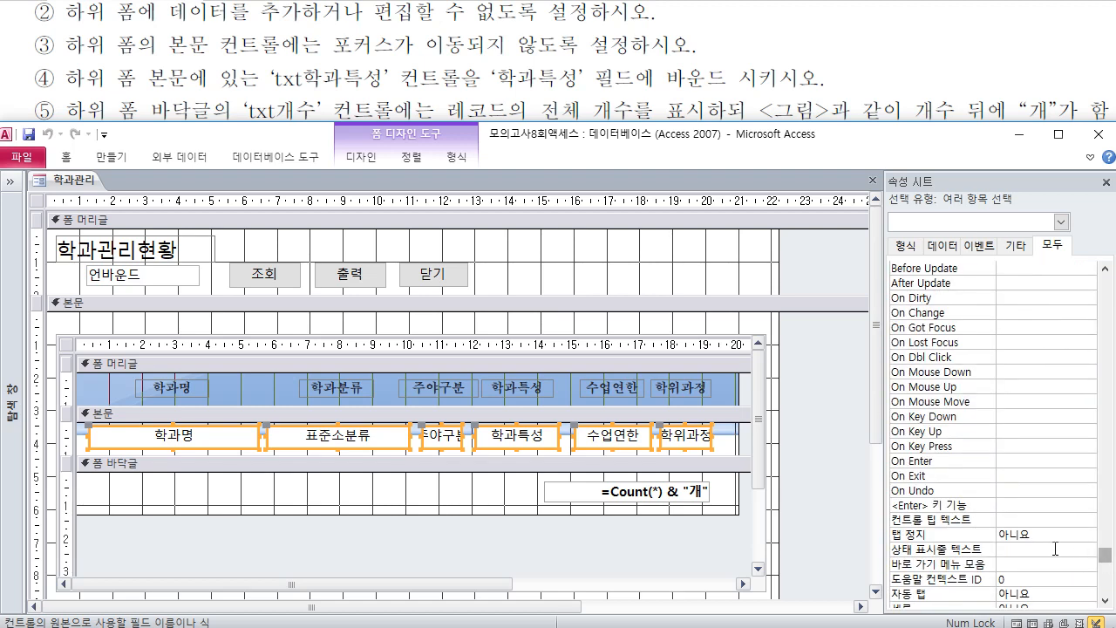
pyautogui.click(1008, 534)
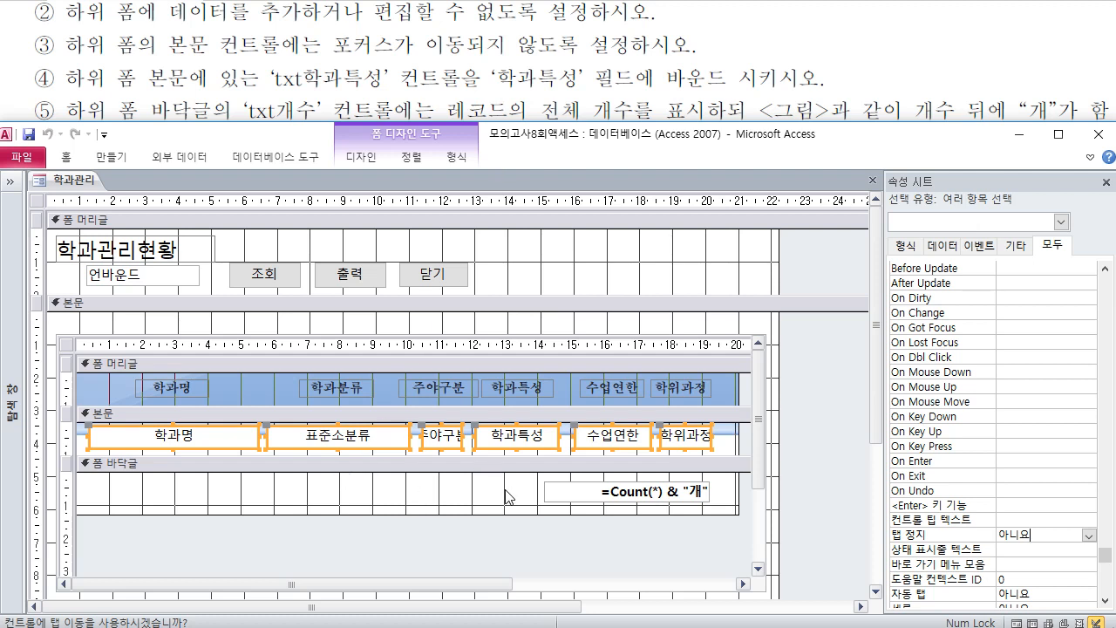
# Check the 컨트롤 원본 property of txt학과특성 against task ④ and of the footer's txt개수 against task ⑤
pyautogui.click(522, 438)
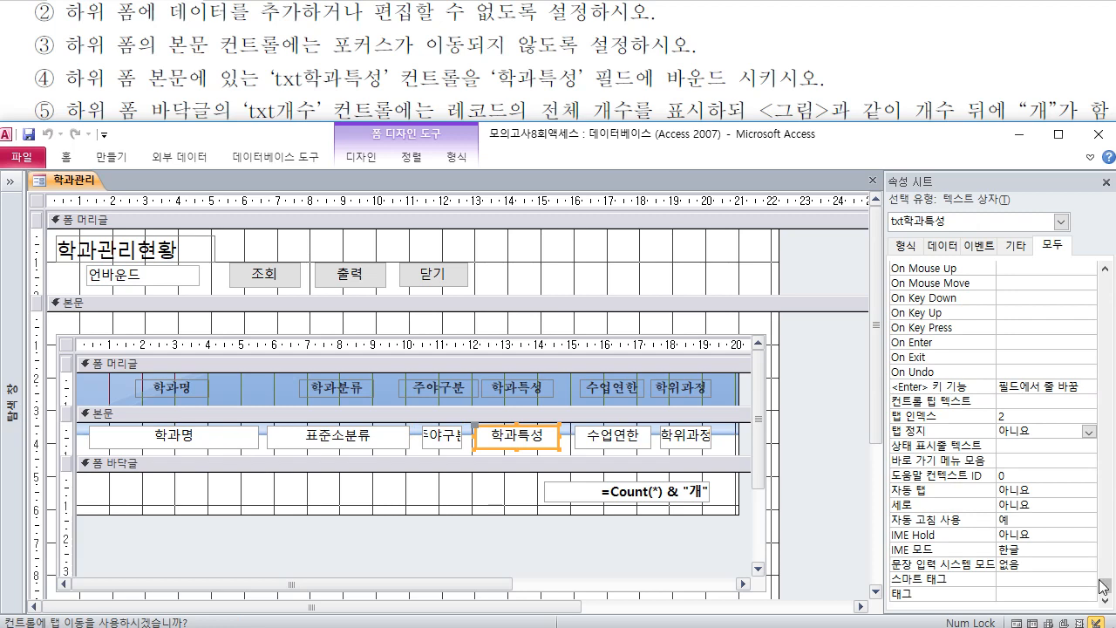
pyautogui.moveTo(1104, 586); pyautogui.dragTo(1099, 277)
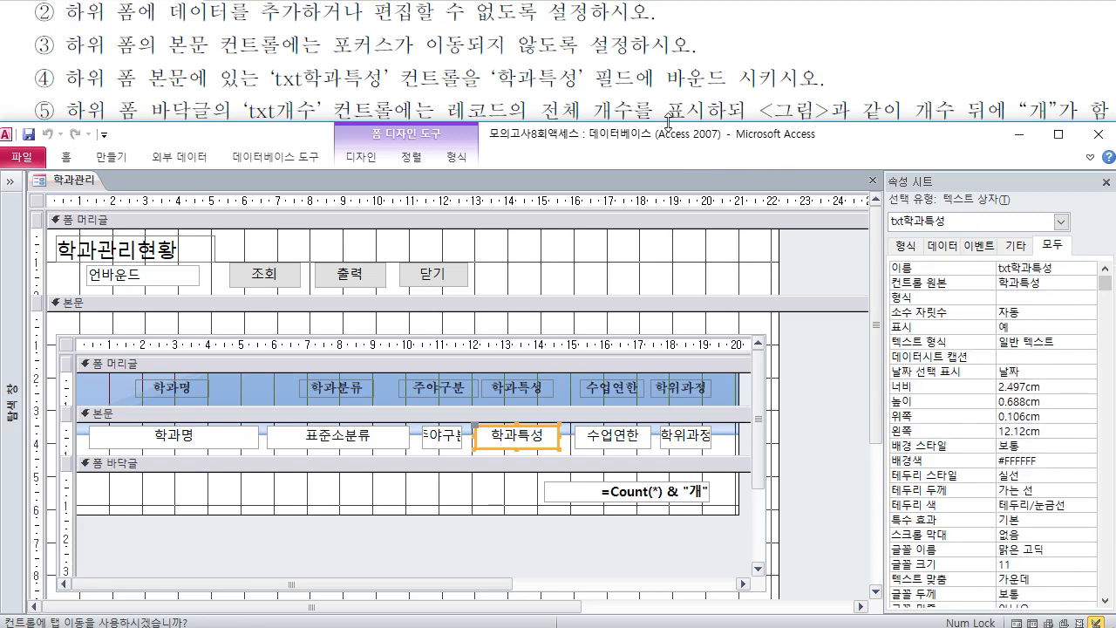
pyautogui.moveTo(667, 121); pyautogui.dragTo(668, 166)
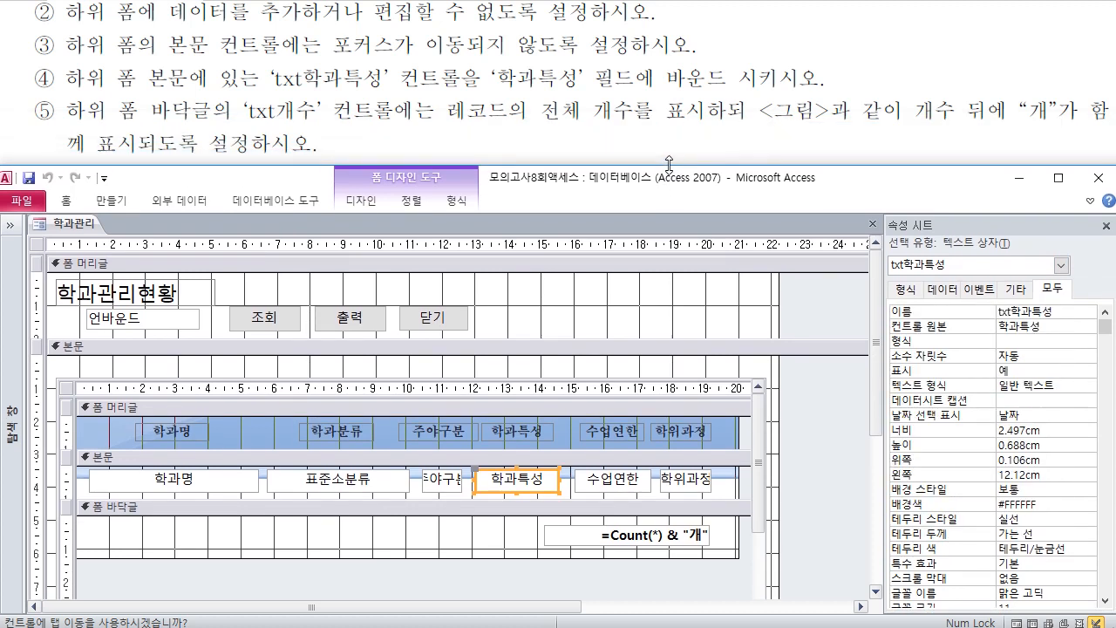
pyautogui.click(617, 538)
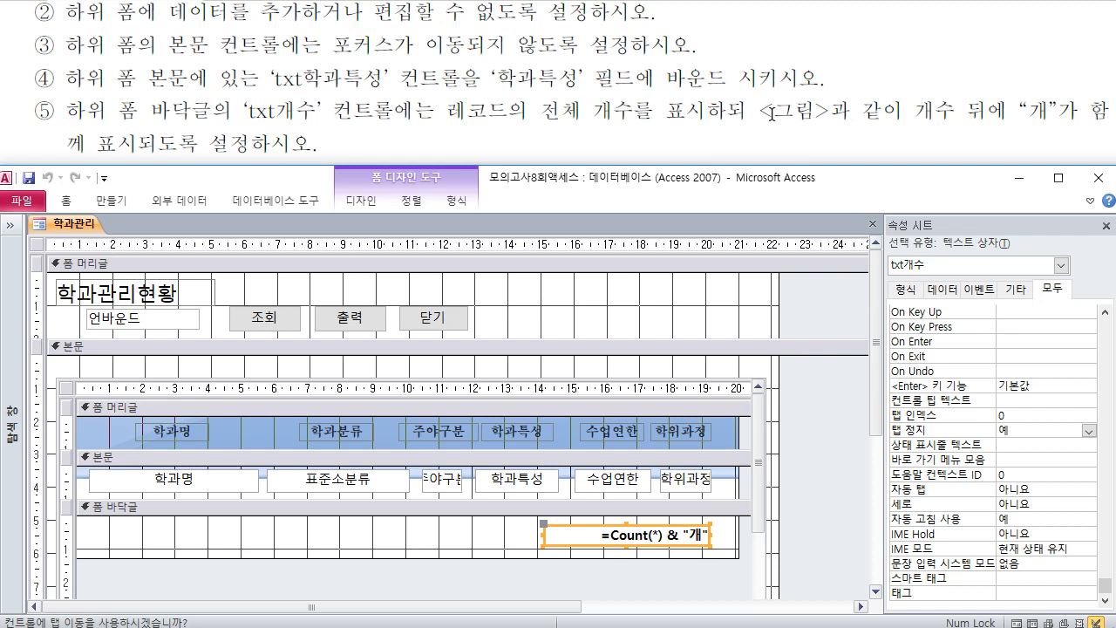
pyautogui.moveTo(1105, 588); pyautogui.dragTo(1106, 326)
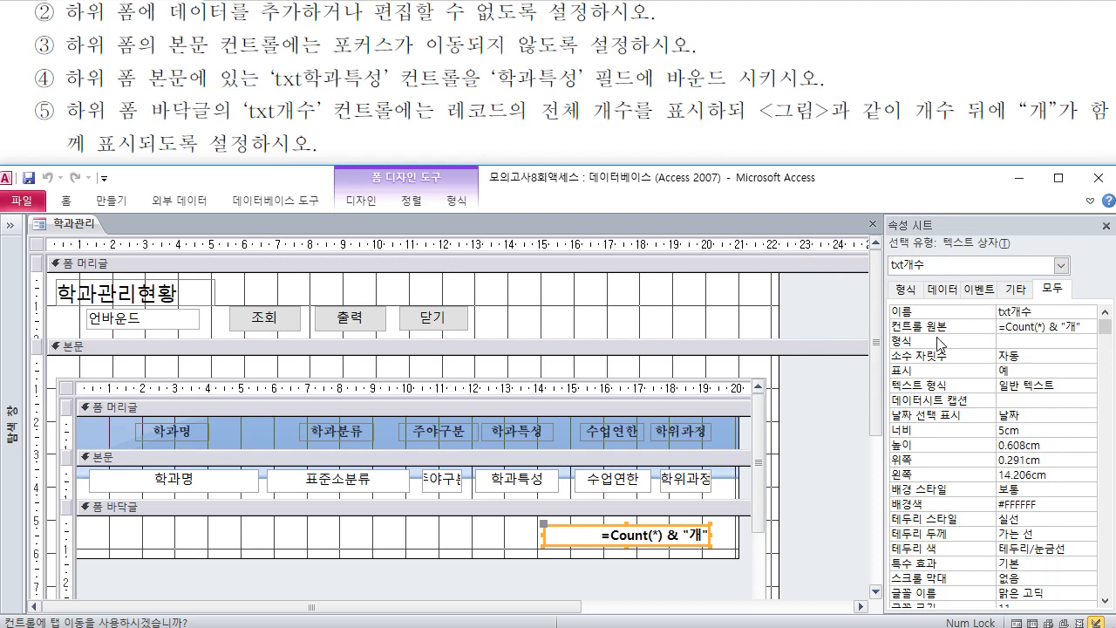
pyautogui.hotkey('ctrl', '2')
pyautogui.moveTo(883, 312)
pyautogui.mouseDown()
pyautogui.moveTo(946, 342)
pyautogui.moveTo(1099, 357)
pyautogui.mouseUp()
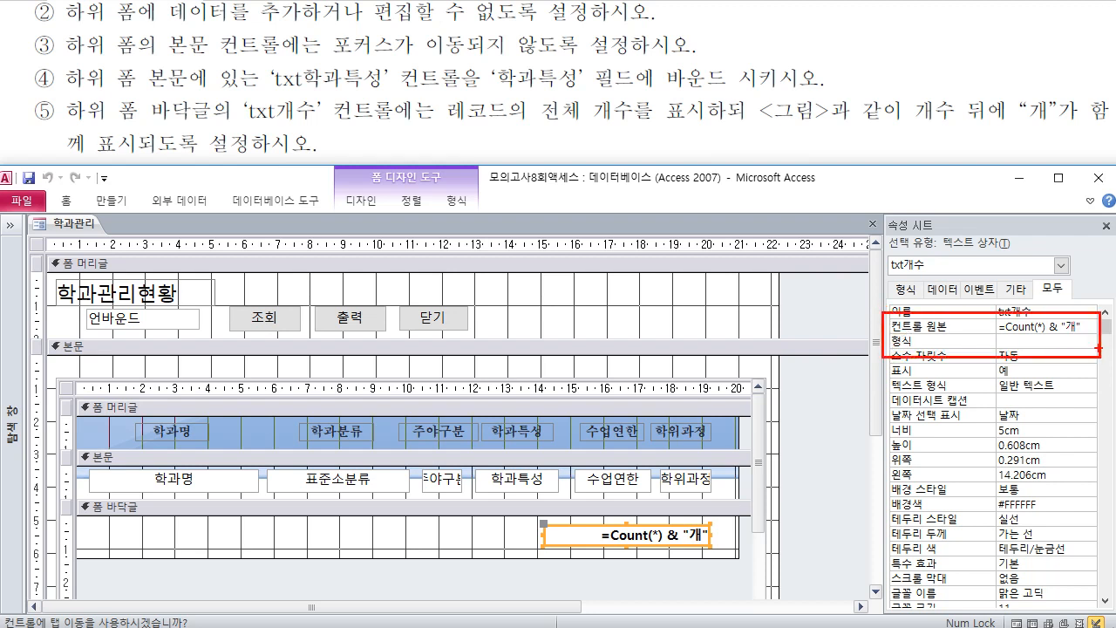
pyautogui.press('Escape')
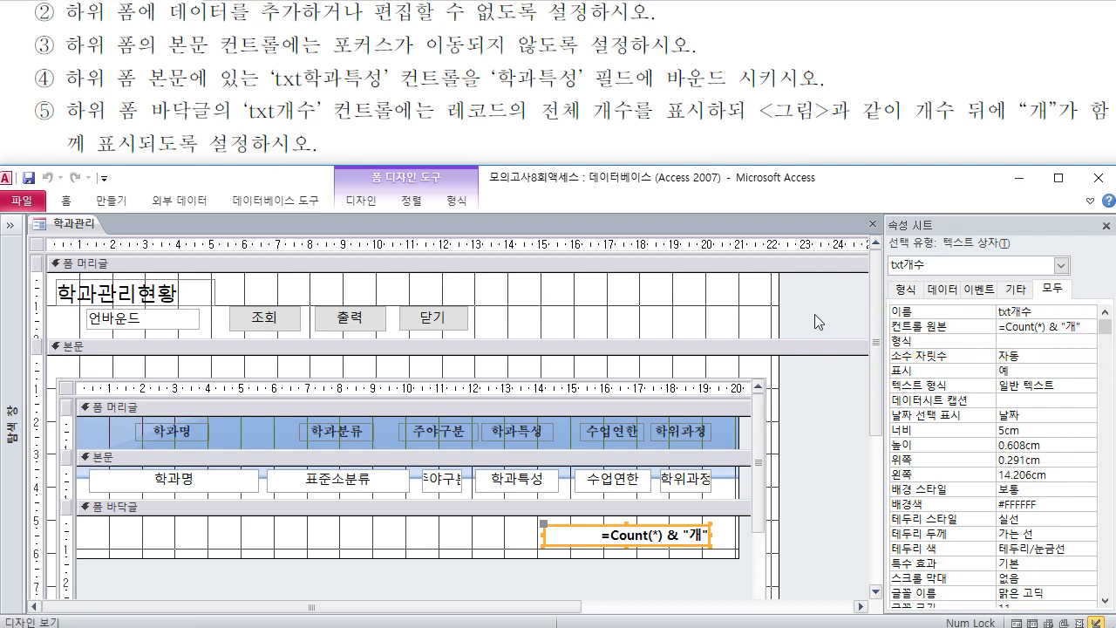
# Read the & operator hint, the form picture and form tasks 2 and 3 in the exam document, then return to Access
pyautogui.click(469, 126)
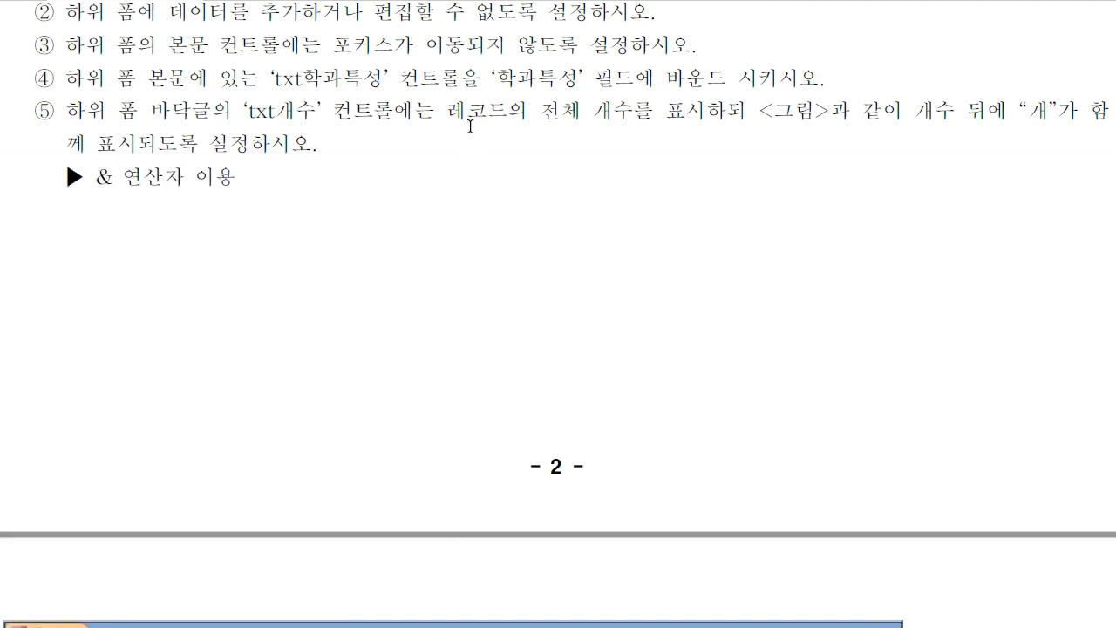
pyautogui.scroll(-1, 470, 126)
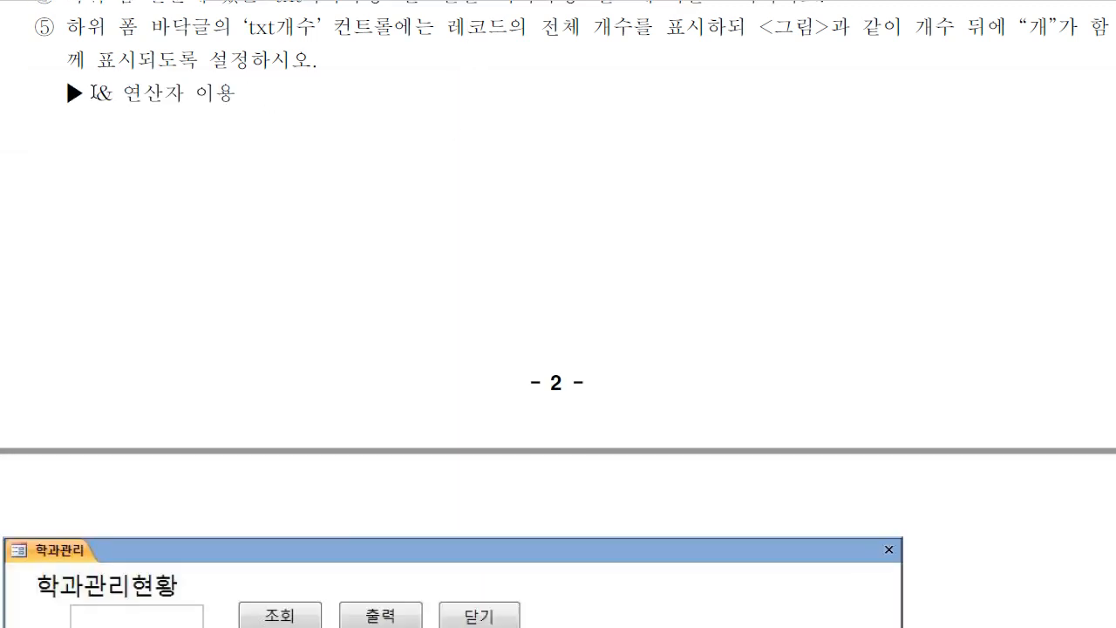
pyautogui.moveTo(95, 92); pyautogui.dragTo(244, 105)
pyautogui.click(285, 111)
pyautogui.scroll(-5, 288, 111)
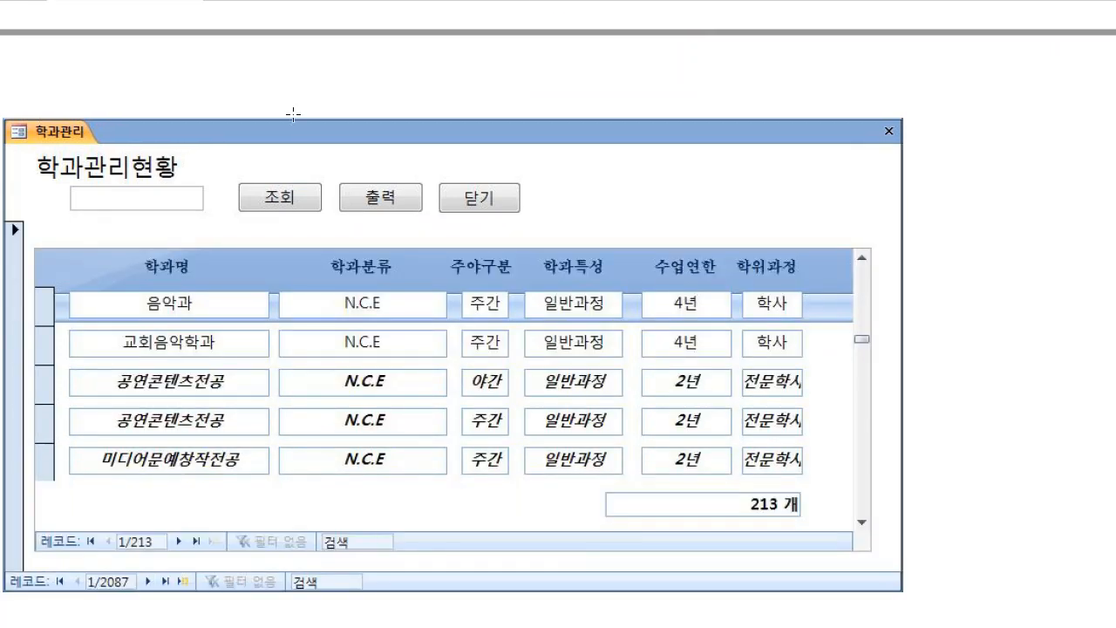
pyautogui.scroll(-3, 294, 115)
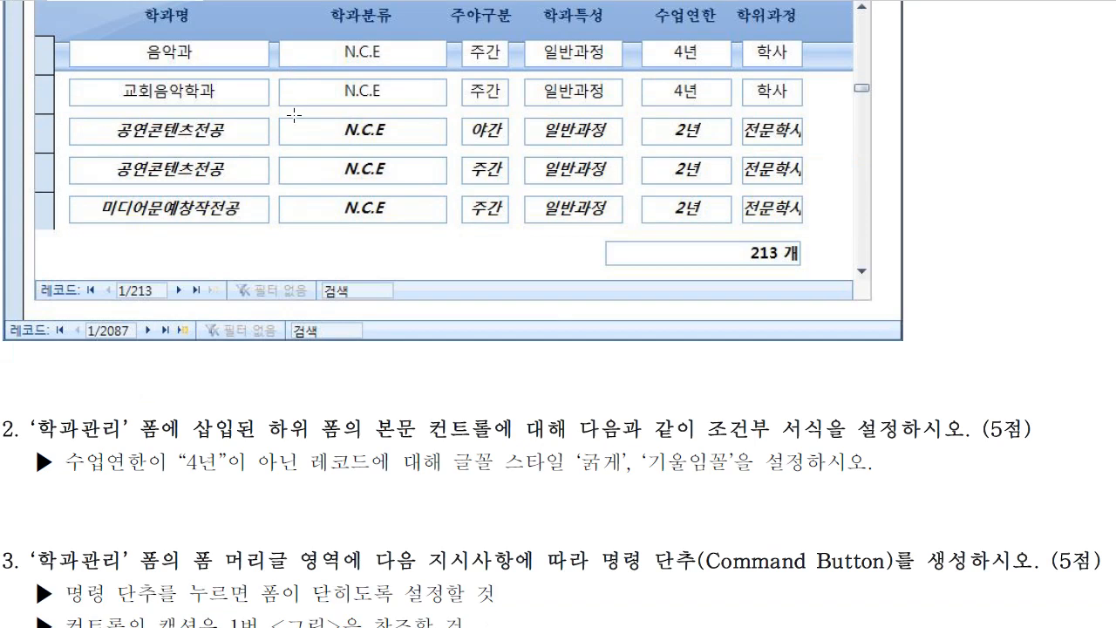
pyautogui.scroll(-5, 293, 114)
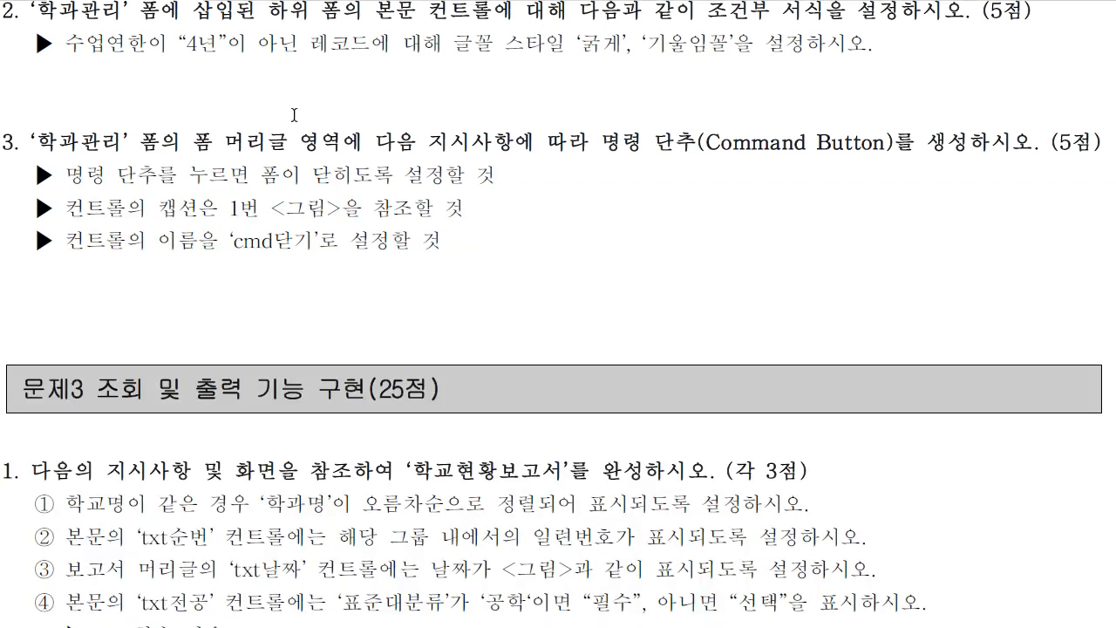
pyautogui.scroll(1, 294, 114)
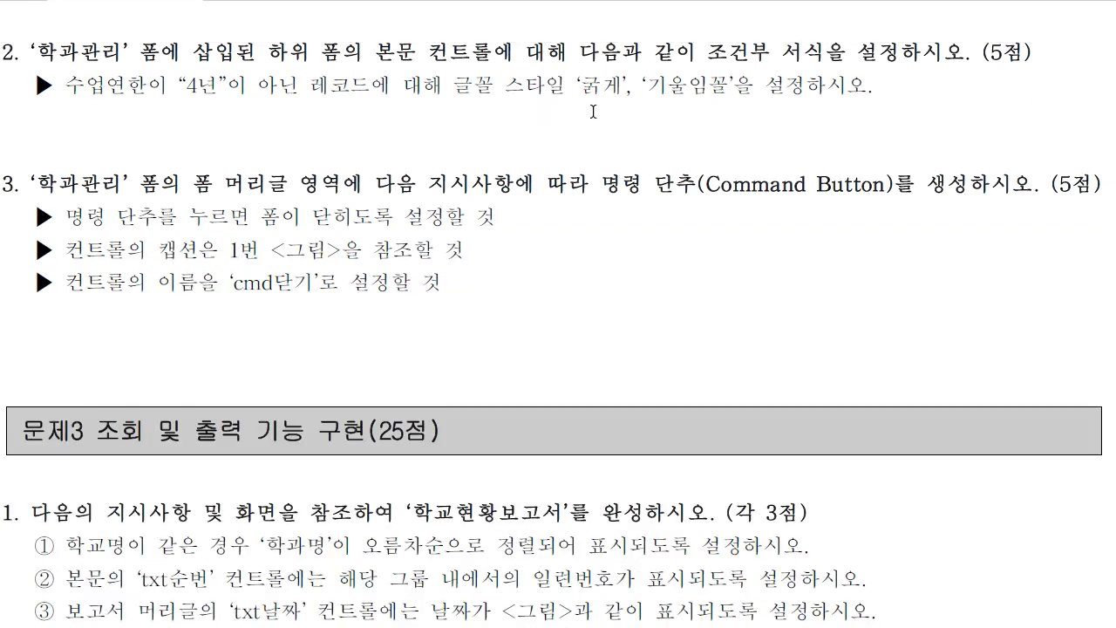
pyautogui.scroll(-2, 36, 266)
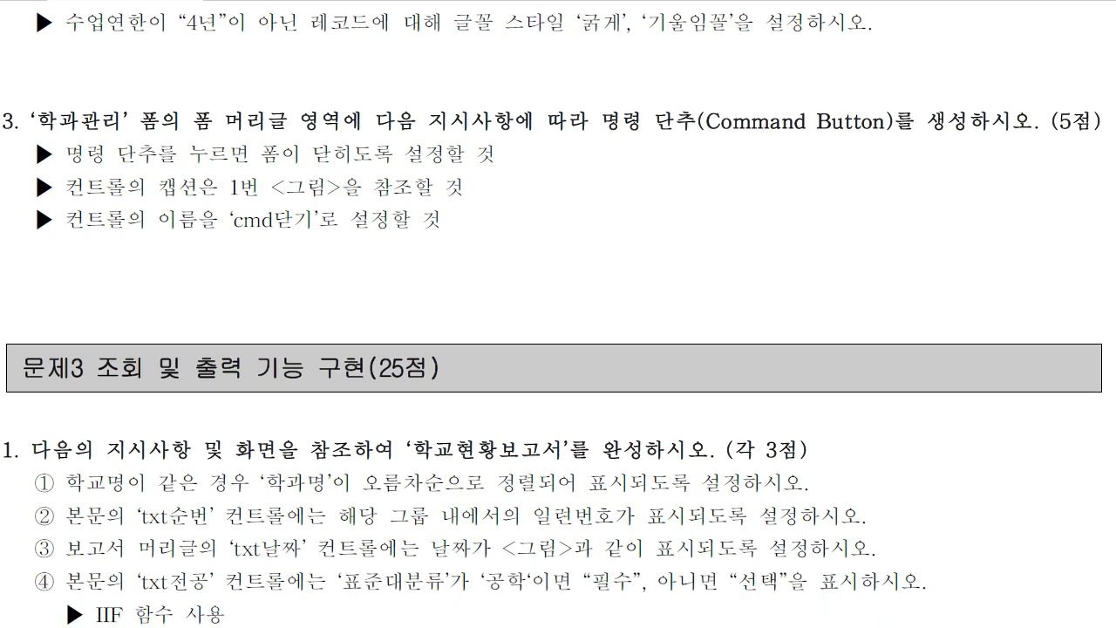
pyautogui.scroll(1, 36, 266)
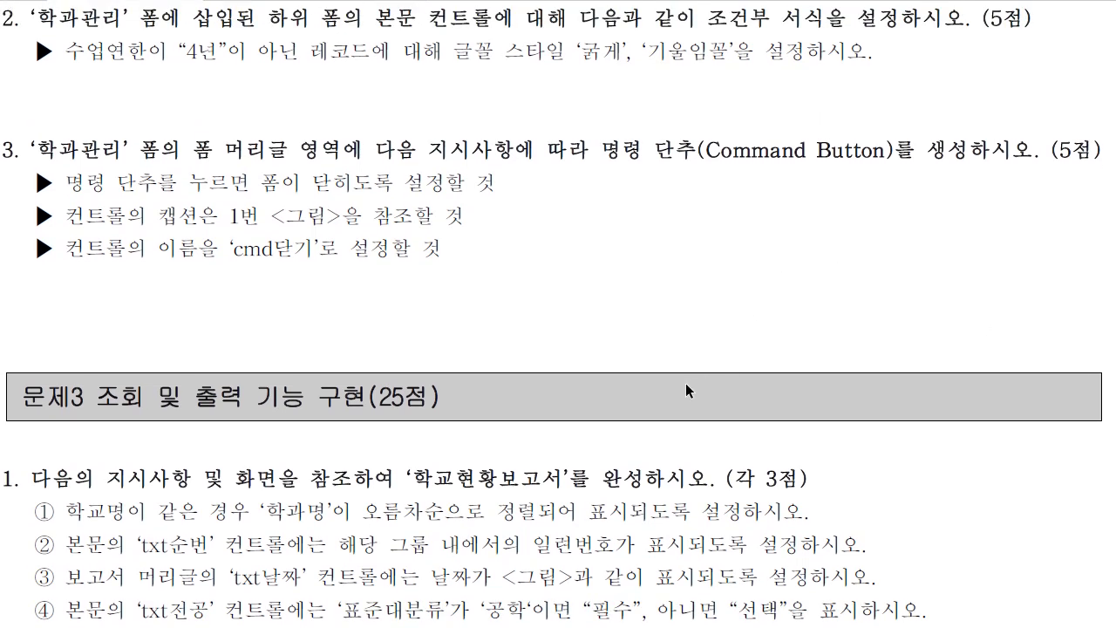
pyautogui.hotkey('alt', 'Tab')
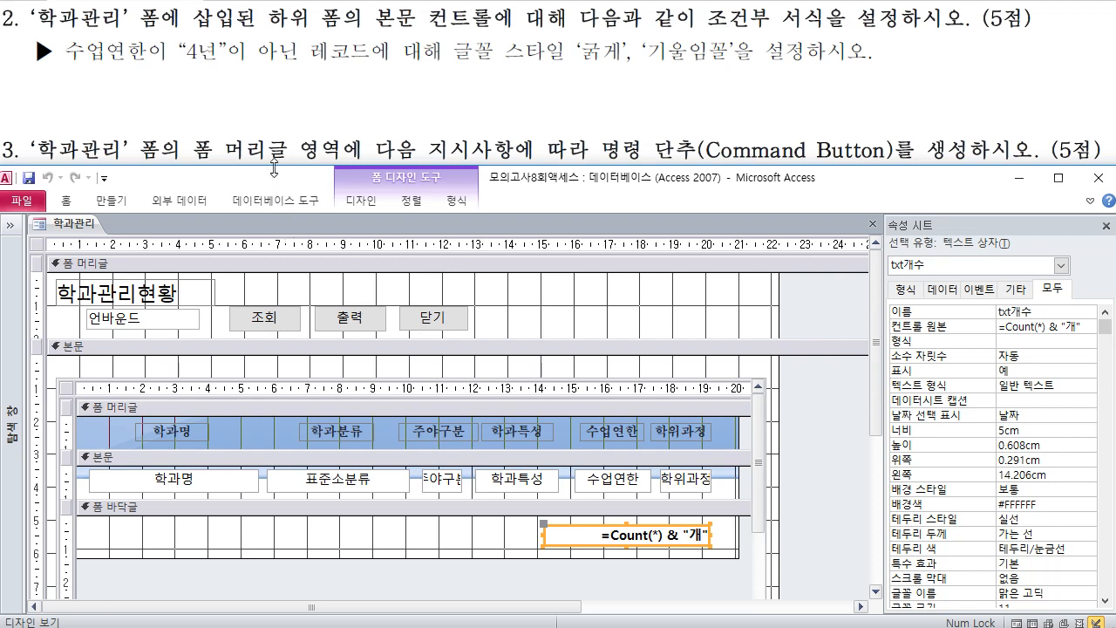
# Select all the subform's 본문 controls and examine their conditional formatting rule's expression and font style against task 2
pyautogui.moveTo(273, 168); pyautogui.dragTo(273, 85)
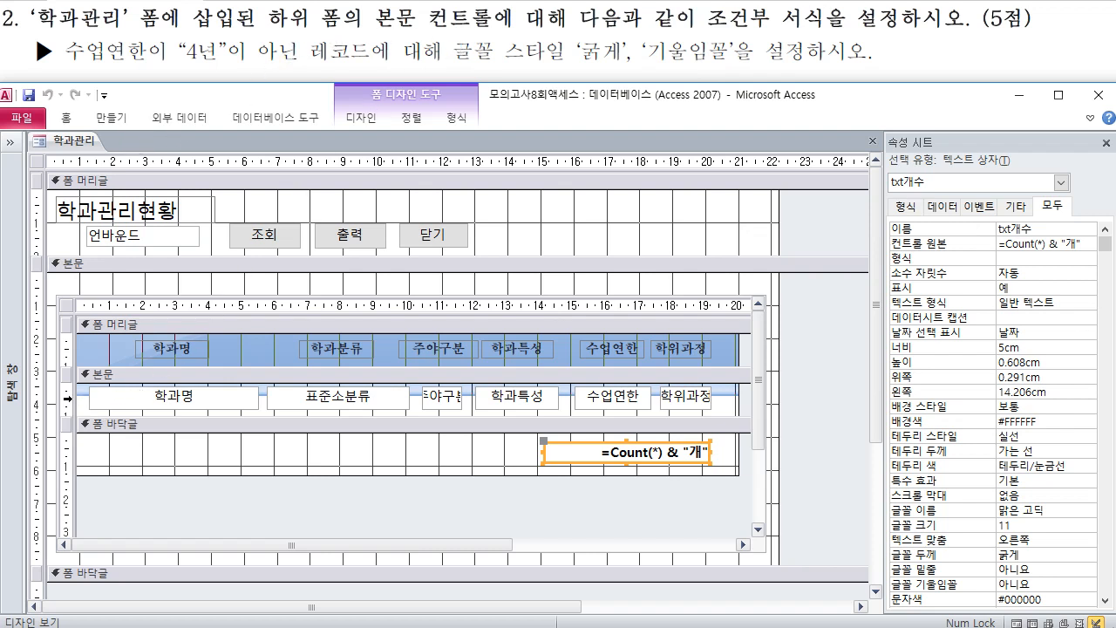
pyautogui.click(67, 399)
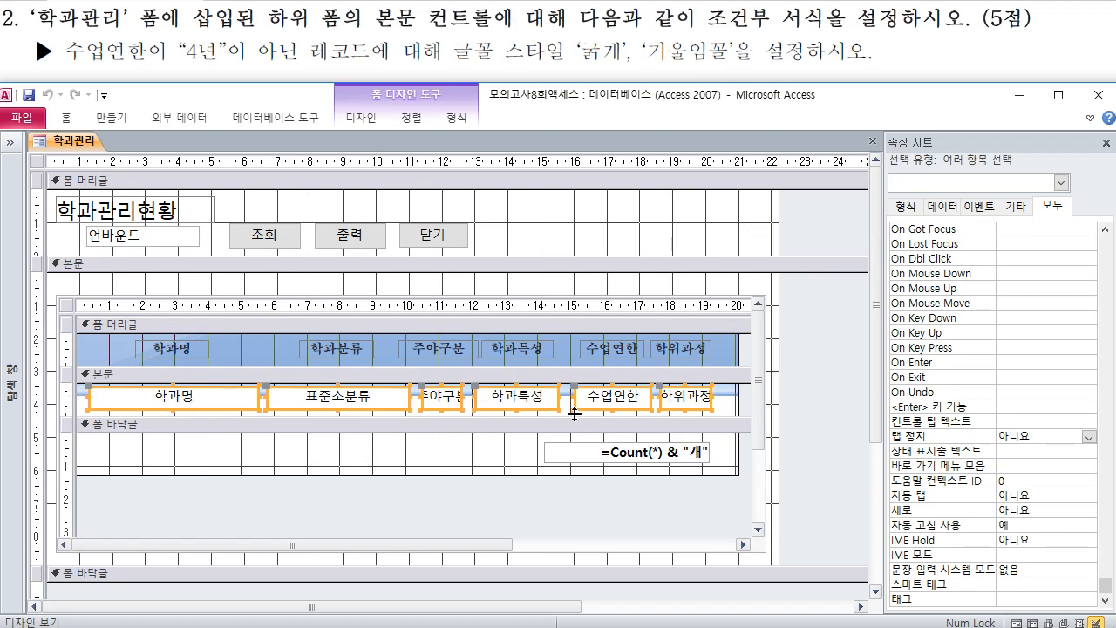
pyautogui.click(457, 117)
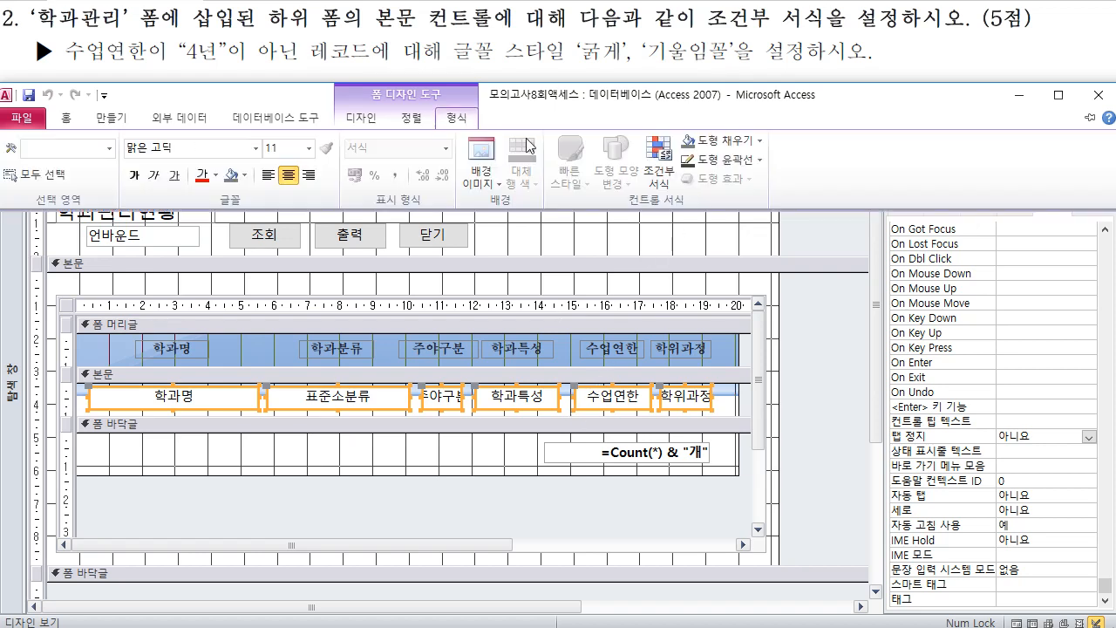
pyautogui.click(644, 187)
pyautogui.doubleClick(524, 352)
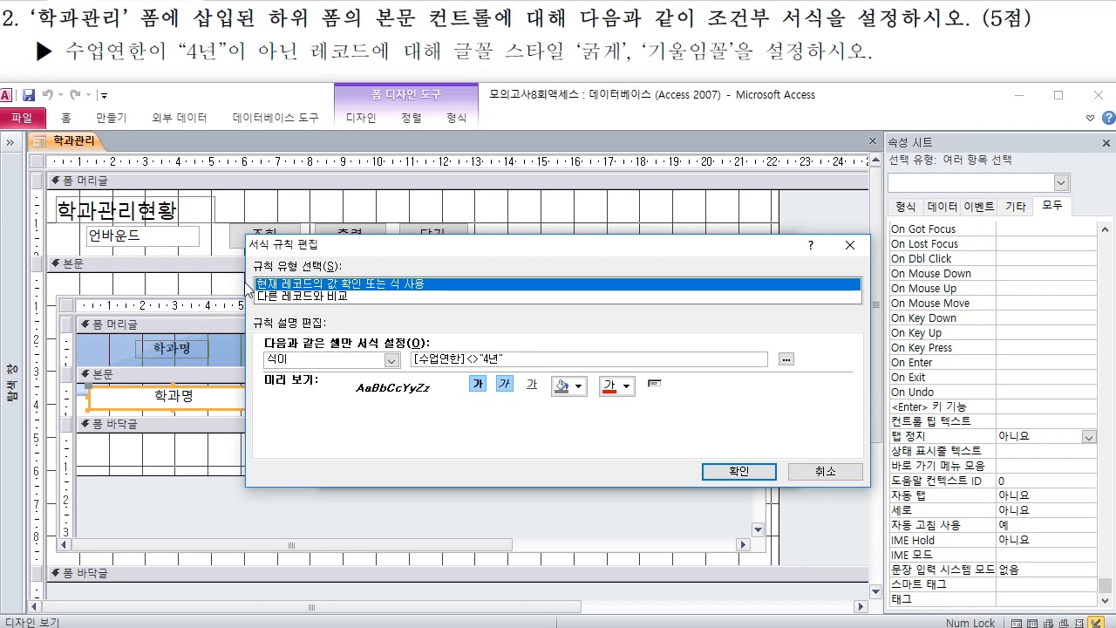
pyautogui.click(504, 384)
pyautogui.click(711, 471)
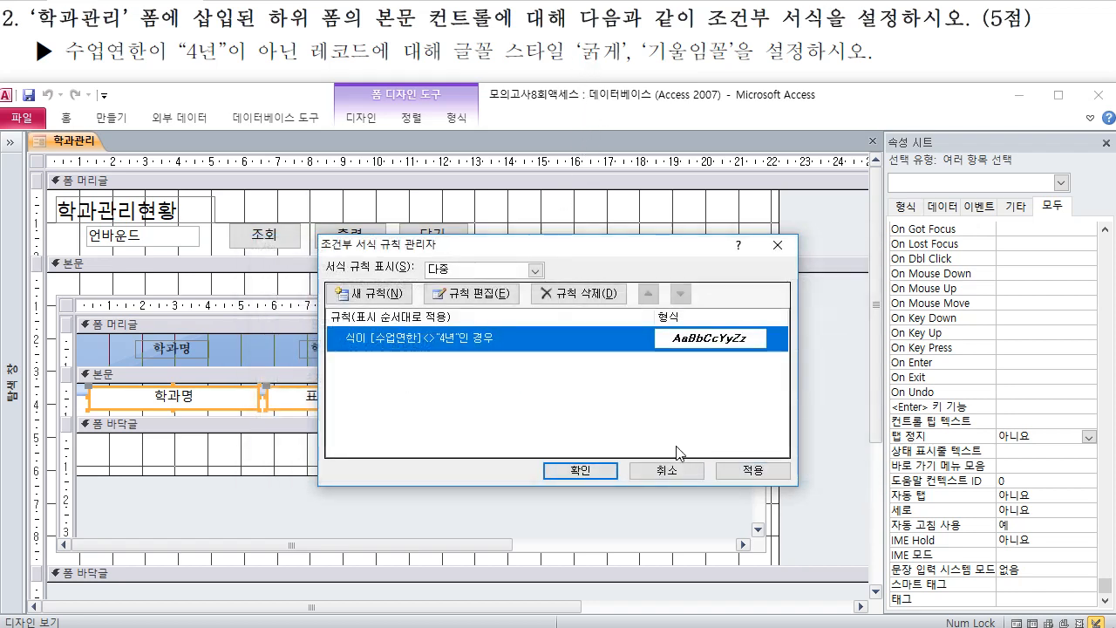
pyautogui.click(594, 473)
# Switch the 학과관리 form to Form view
pyautogui.rightClick(75, 141)
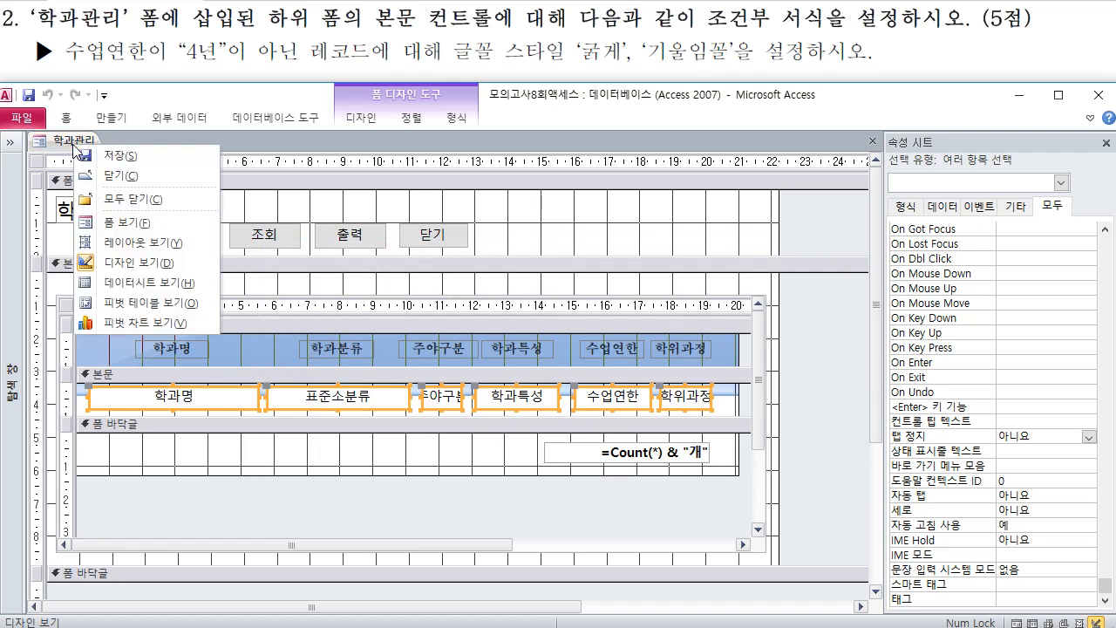
pyautogui.click(137, 284)
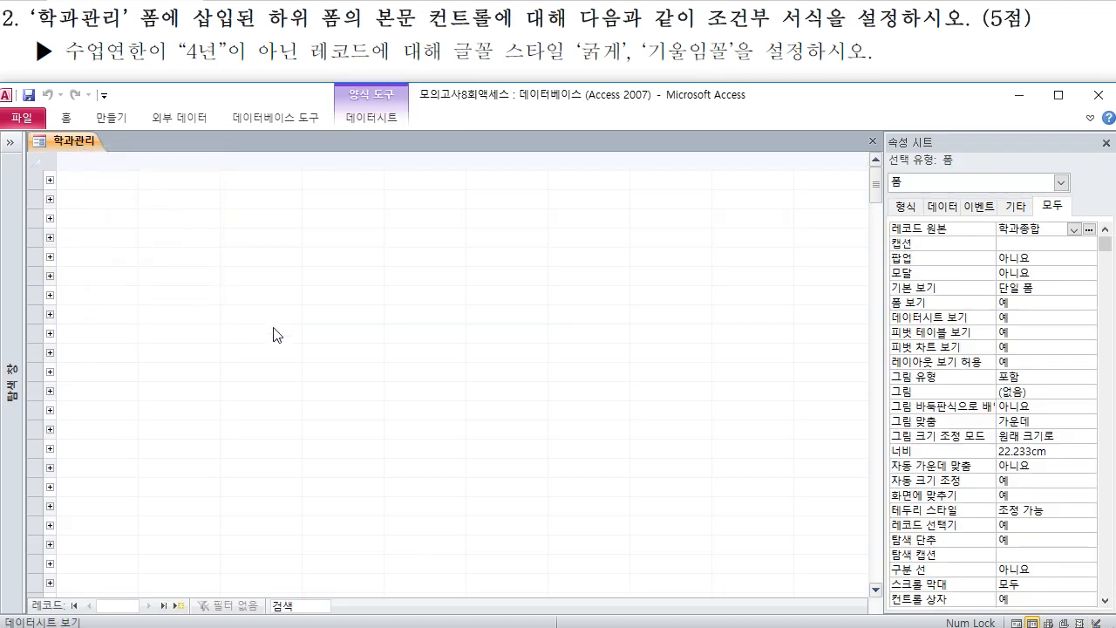
pyautogui.rightClick(76, 142)
pyautogui.click(132, 223)
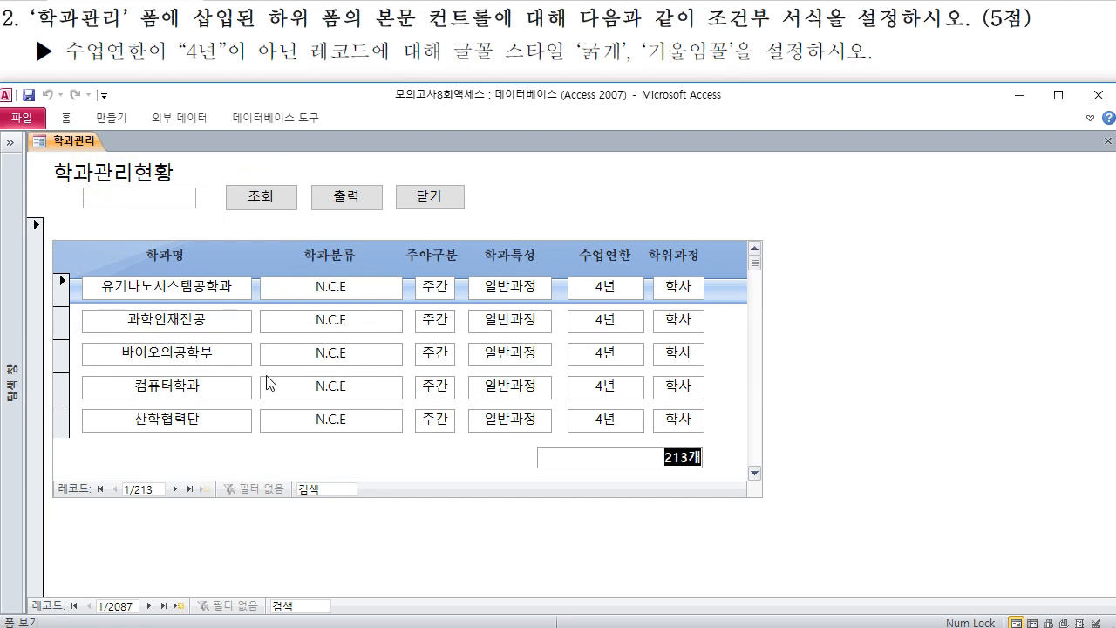
# Browse the subform's records for one whose 수업연한 is not 4년 and check its conditional formatting
pyautogui.click(569, 391)
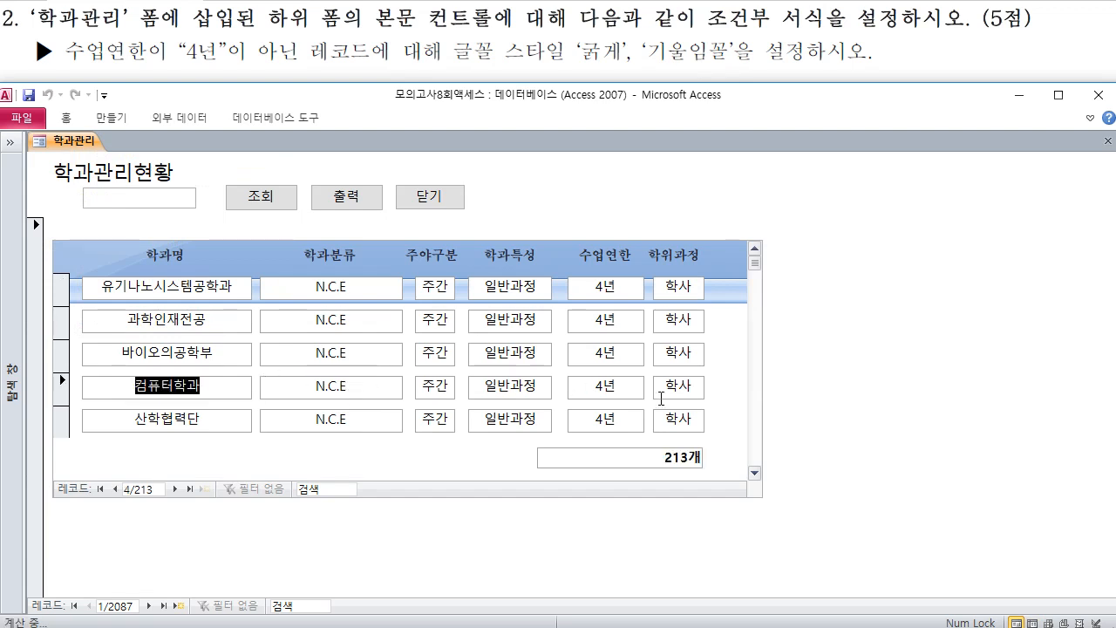
pyautogui.click(754, 471)
pyautogui.click(754, 472)
pyautogui.click(754, 471)
pyautogui.click(754, 472)
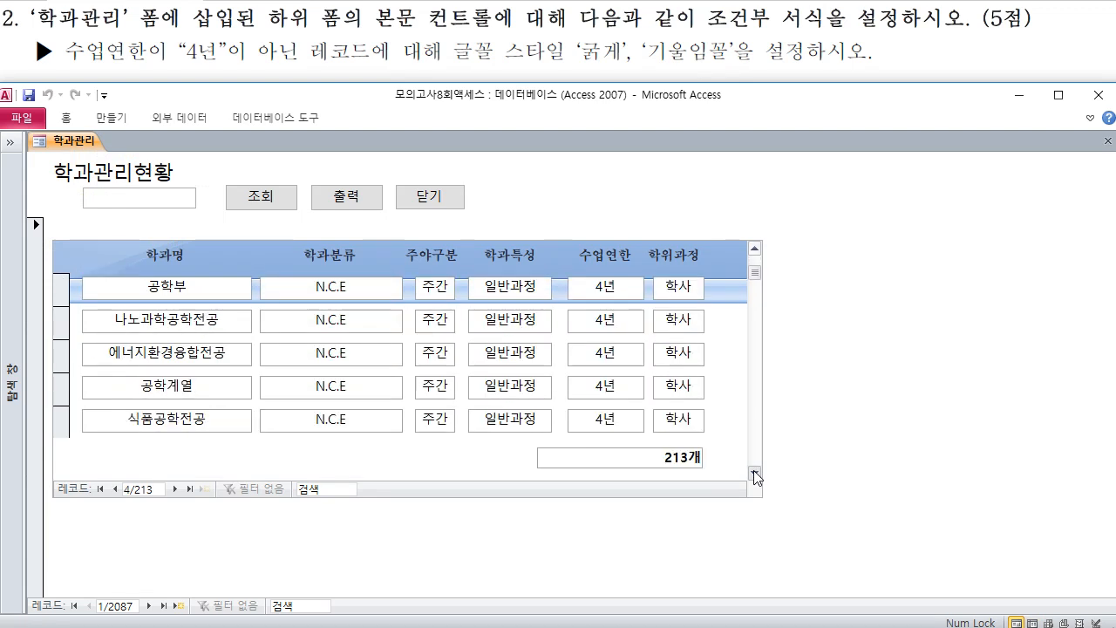
pyautogui.click(754, 471)
pyautogui.click(753, 472)
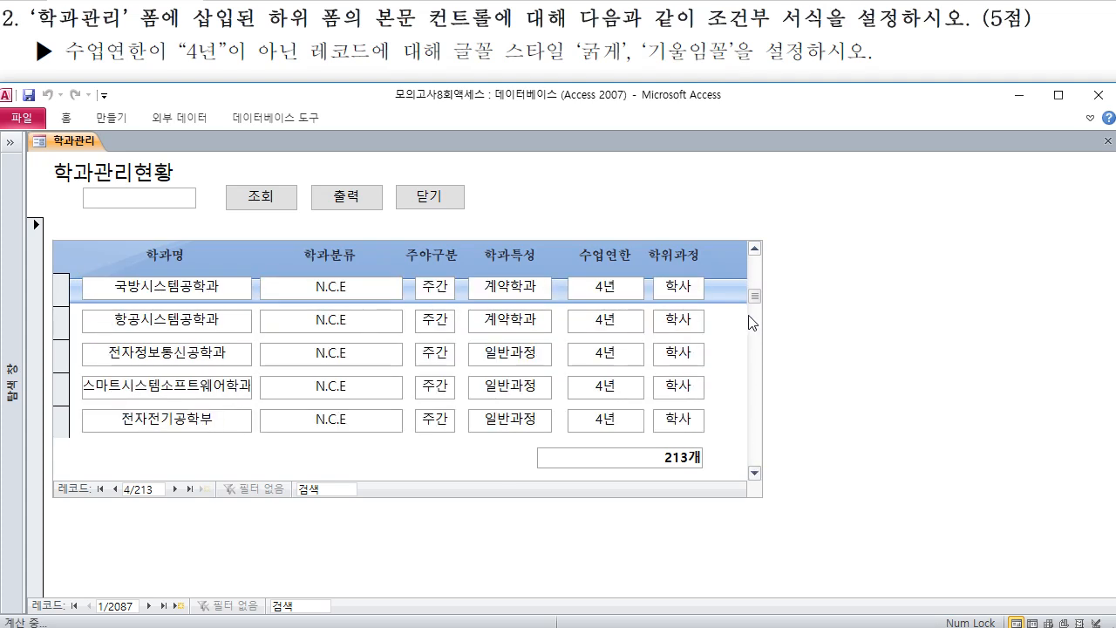
pyautogui.moveTo(753, 292); pyautogui.dragTo(755, 349)
pyautogui.click(613, 379)
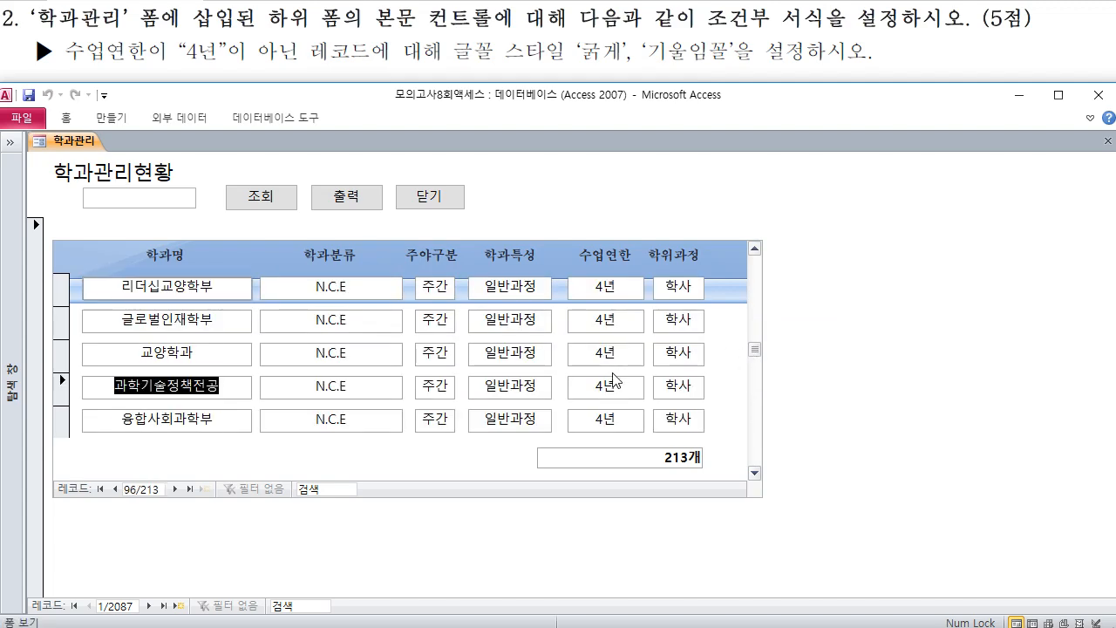
pyautogui.click(621, 361)
pyautogui.moveTo(755, 352); pyautogui.dragTo(747, 420)
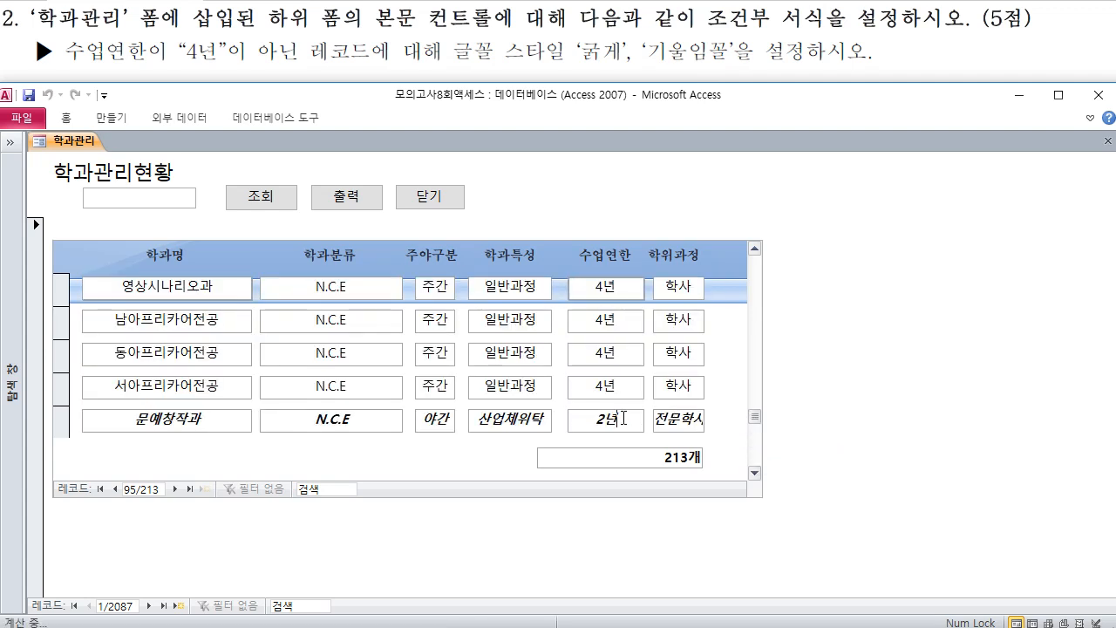
# Put the cursor in a 2년 record's 수업연한 field and switch the 학과관리 form to Design view
pyautogui.click(603, 417)
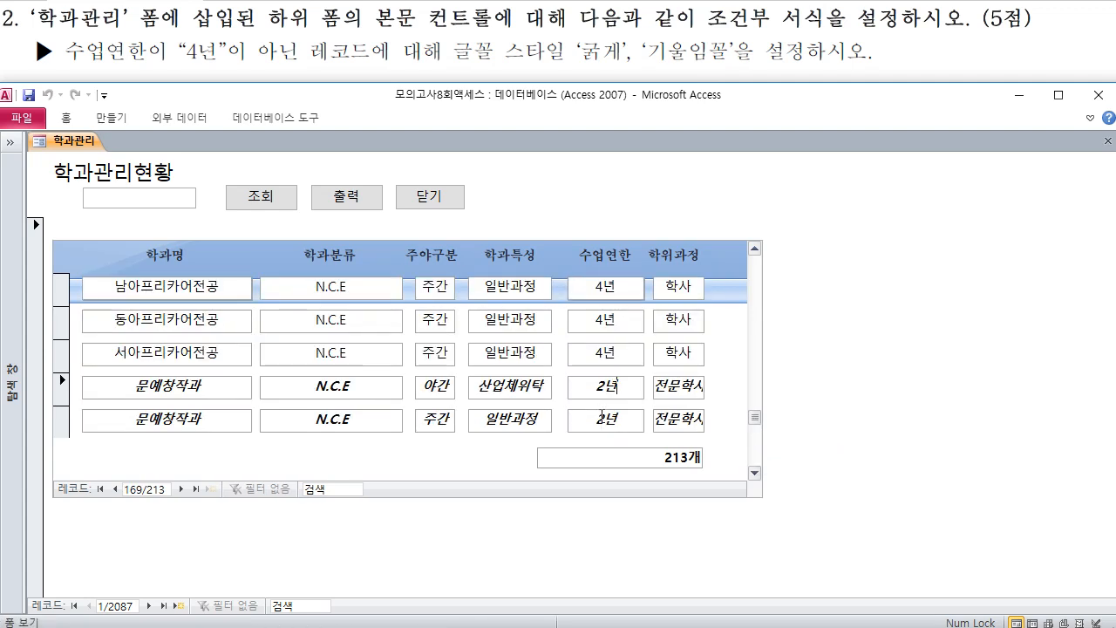
pyautogui.rightClick(80, 140)
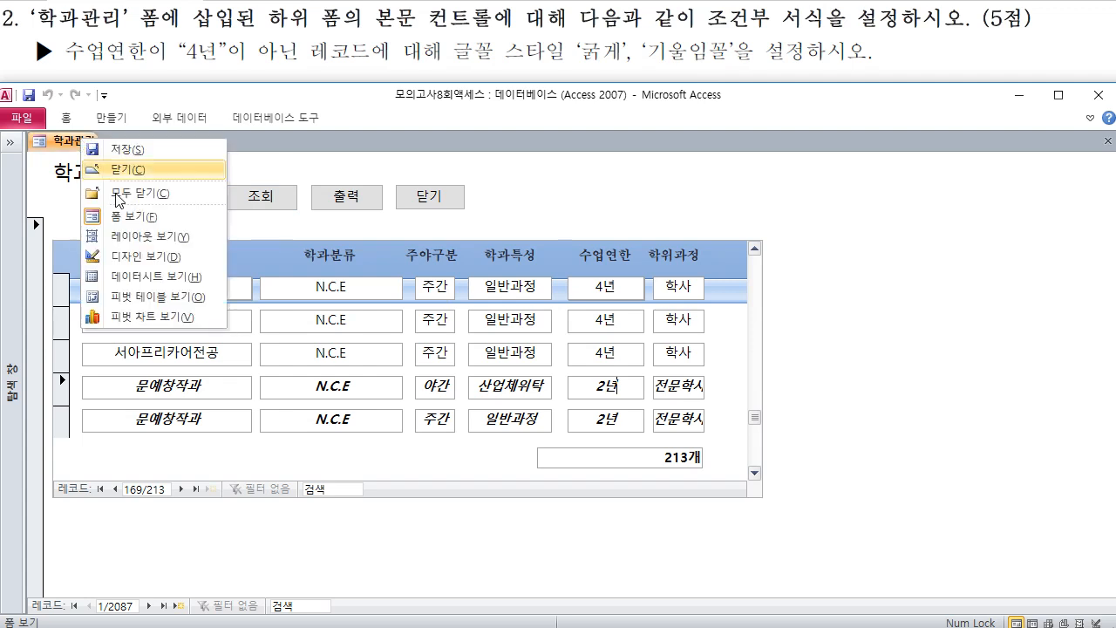
pyautogui.click(135, 256)
# Read form task 3 about the command button in the exam document and reposition the Access window so its three requirements stay readable
pyautogui.click(541, 75)
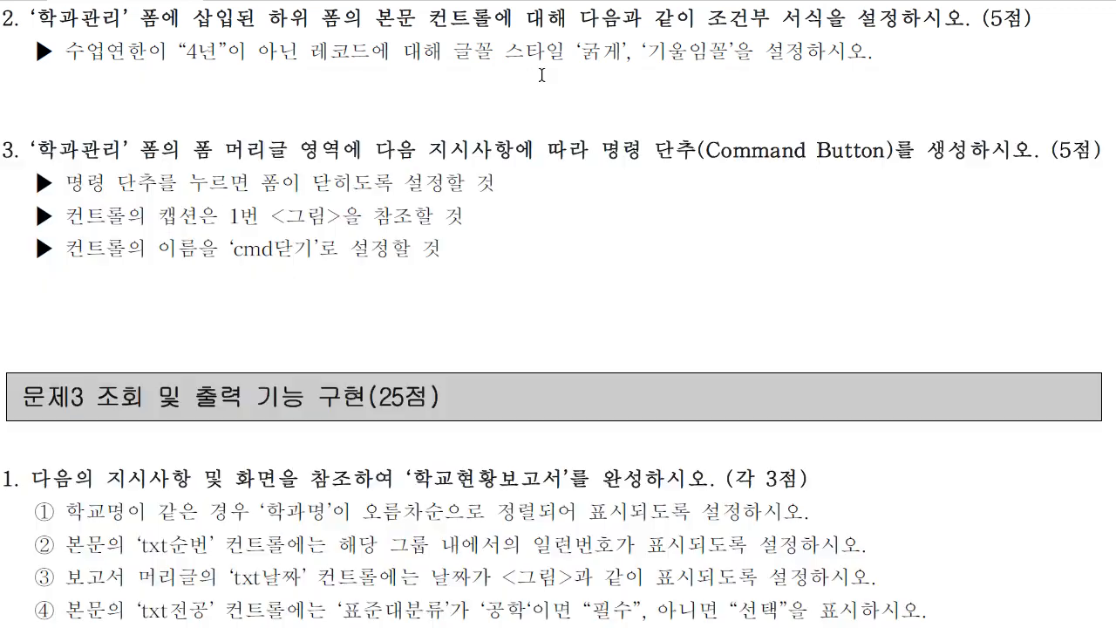
pyautogui.scroll(-3, 541, 75)
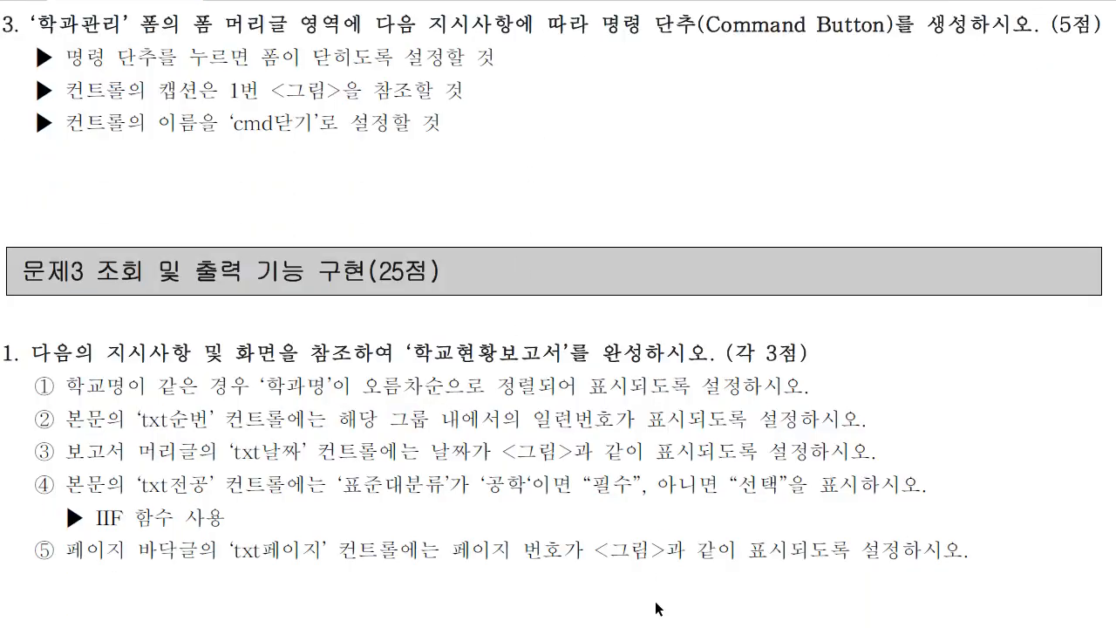
pyautogui.hotkey('alt', 'Tab')
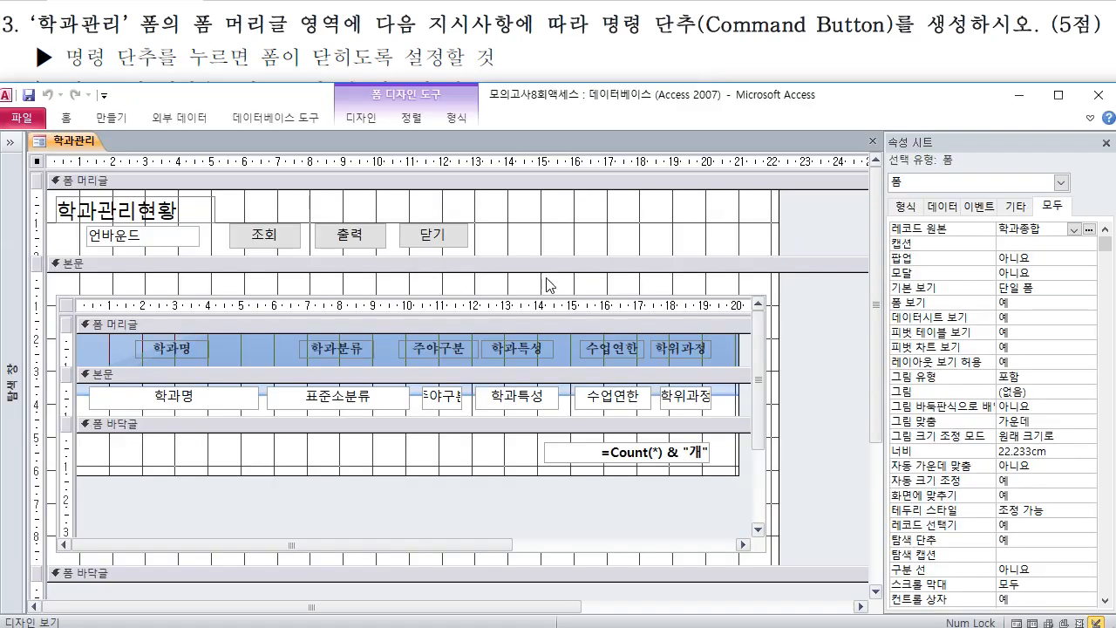
pyautogui.moveTo(526, 83); pyautogui.dragTo(523, 150)
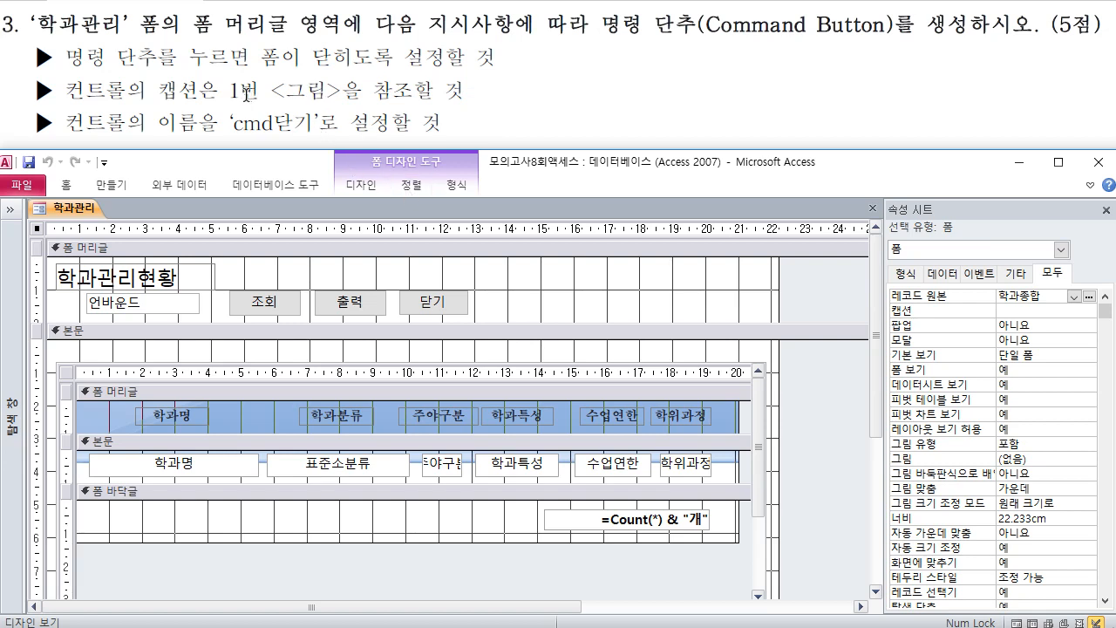
# Look back at the form picture that task 3 refers to in the exam document, then return to Access
pyautogui.click(497, 94)
pyautogui.scroll(10, 498, 127)
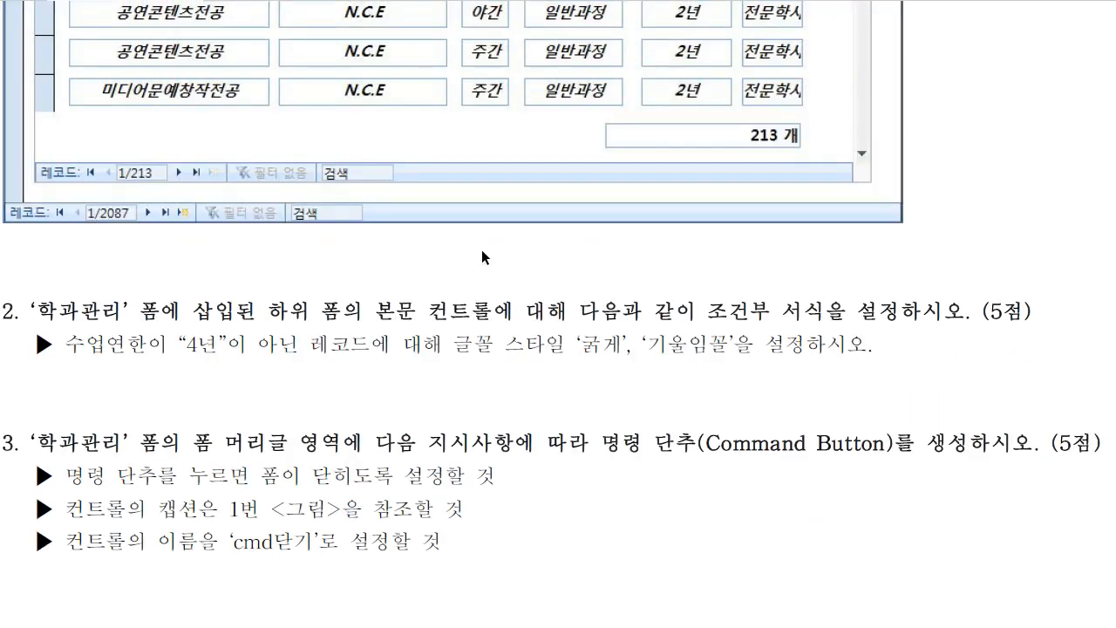
pyautogui.scroll(-5, 448, 249)
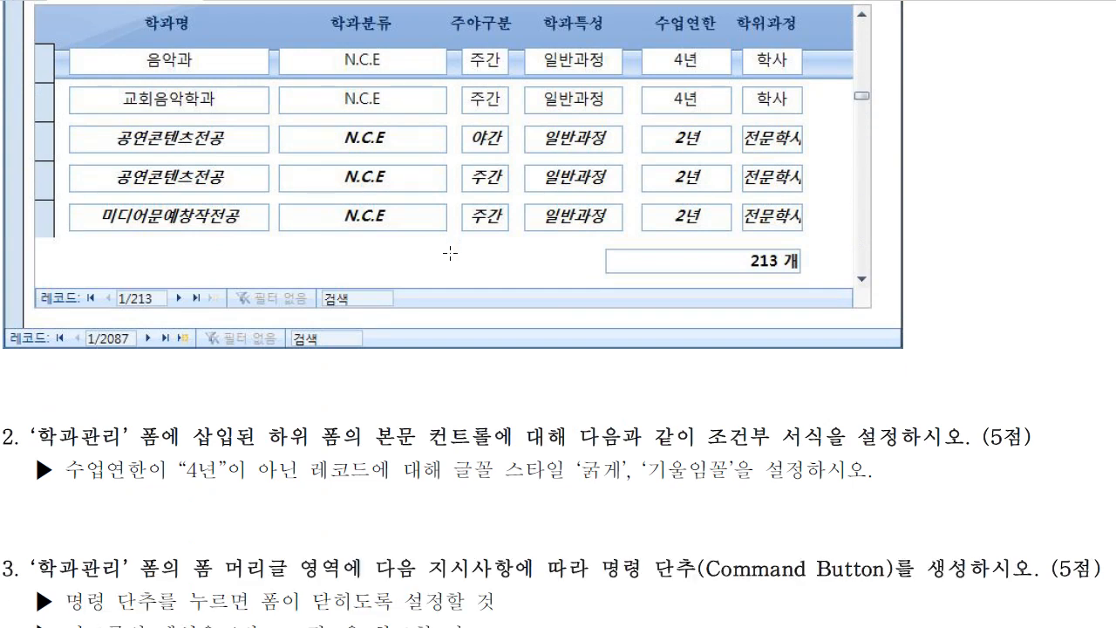
pyautogui.scroll(-1, 407, 360)
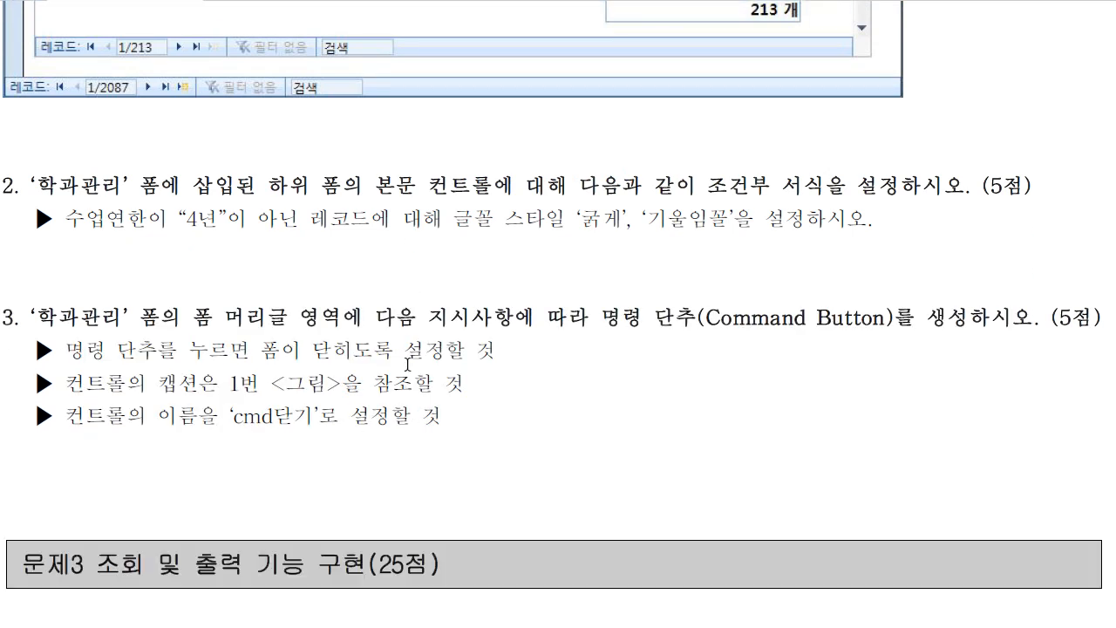
pyautogui.scroll(-7, 407, 364)
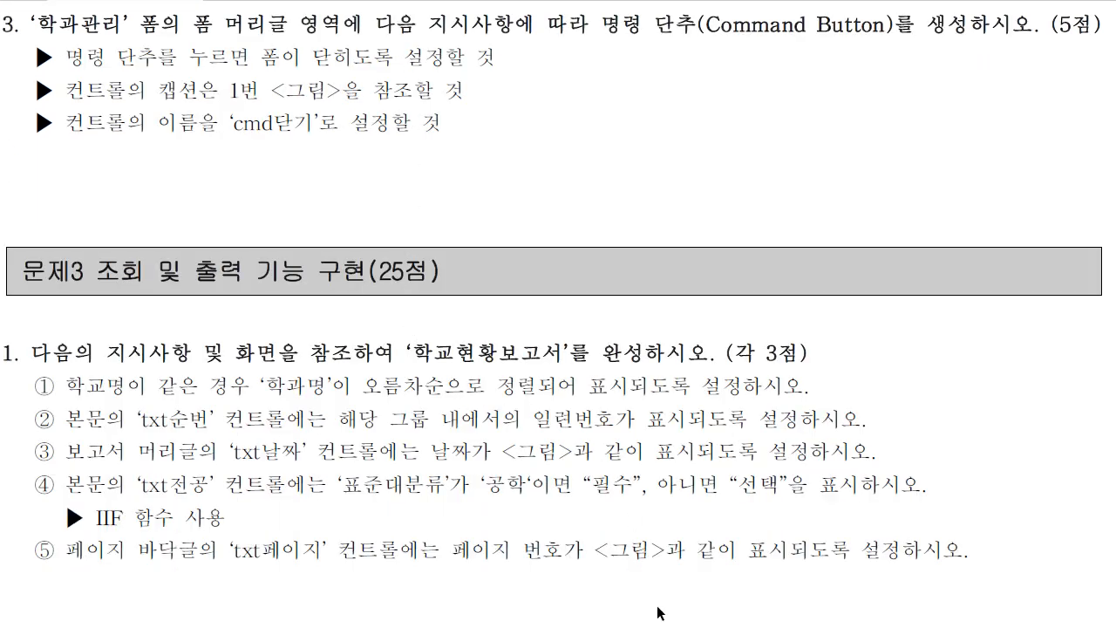
pyautogui.hotkey('alt', 'Tab')
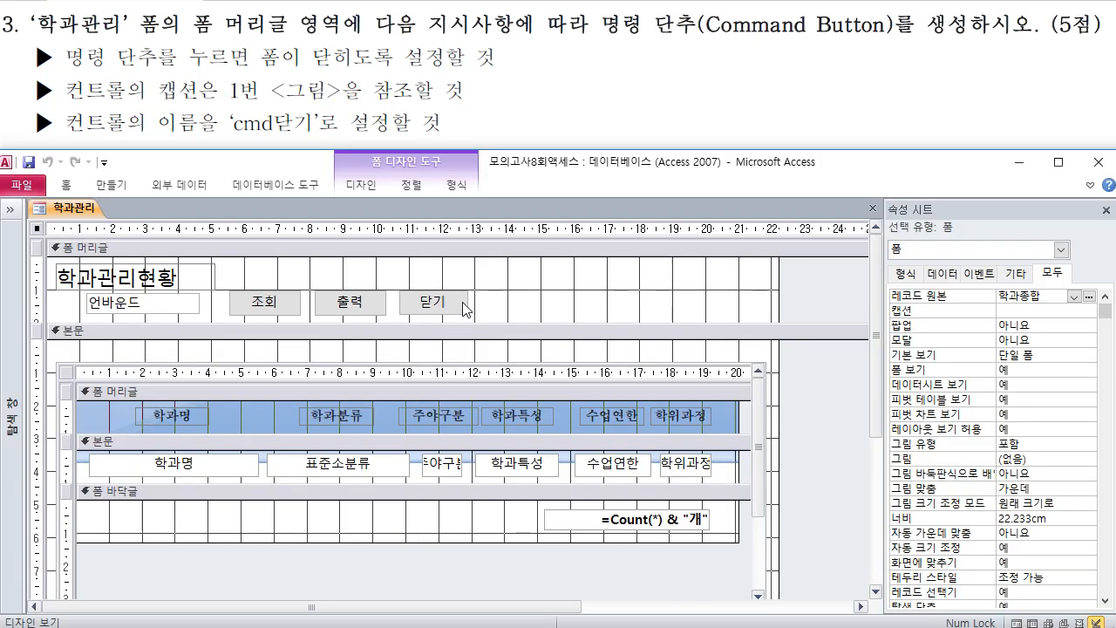
# Select the 닫기 button in the form header and check its name and caption properties against task 3
pyautogui.click(498, 296)
pyautogui.click(463, 305)
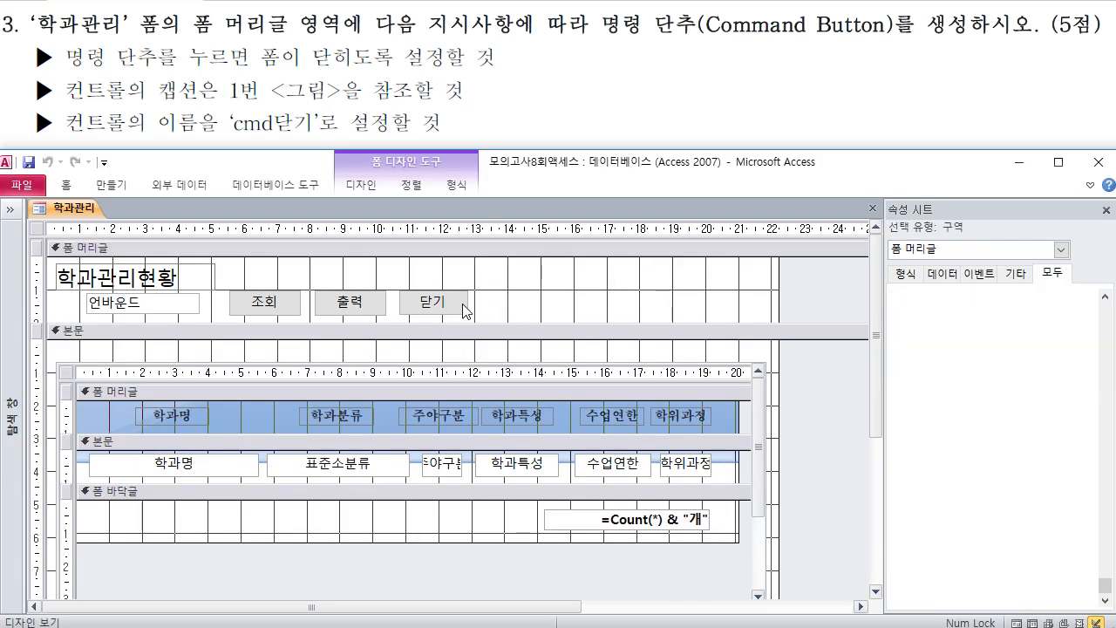
pyautogui.moveTo(1113, 586); pyautogui.dragTo(1102, 310)
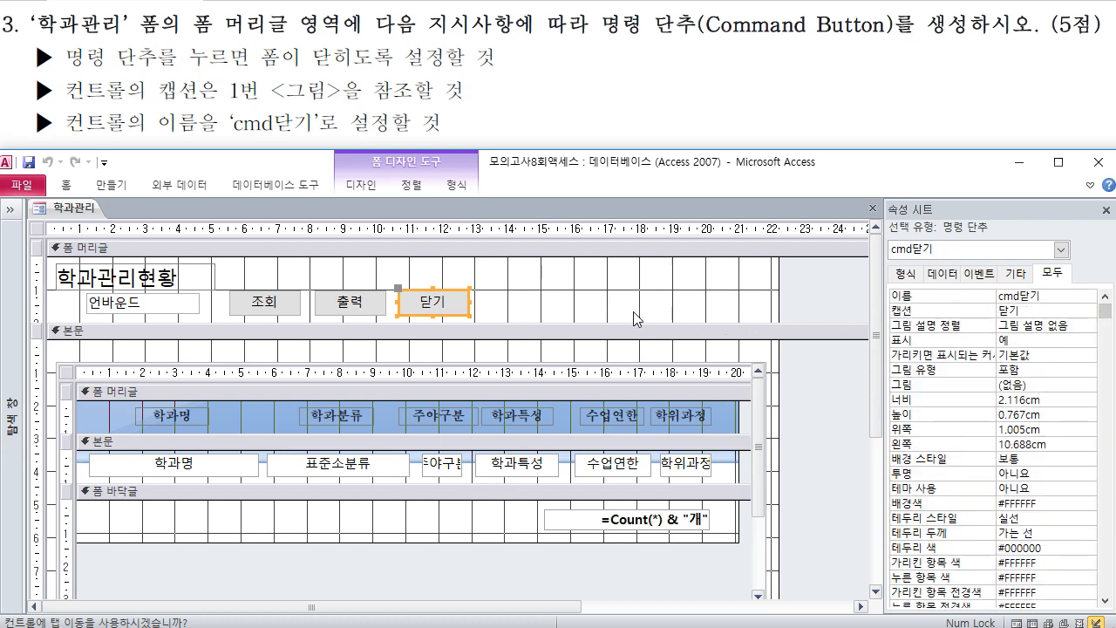
# Draw a new command button in the form header beside 닫기 and assign it the 폼 작업 function 폼 닫기 in the wizard
pyautogui.click(375, 184)
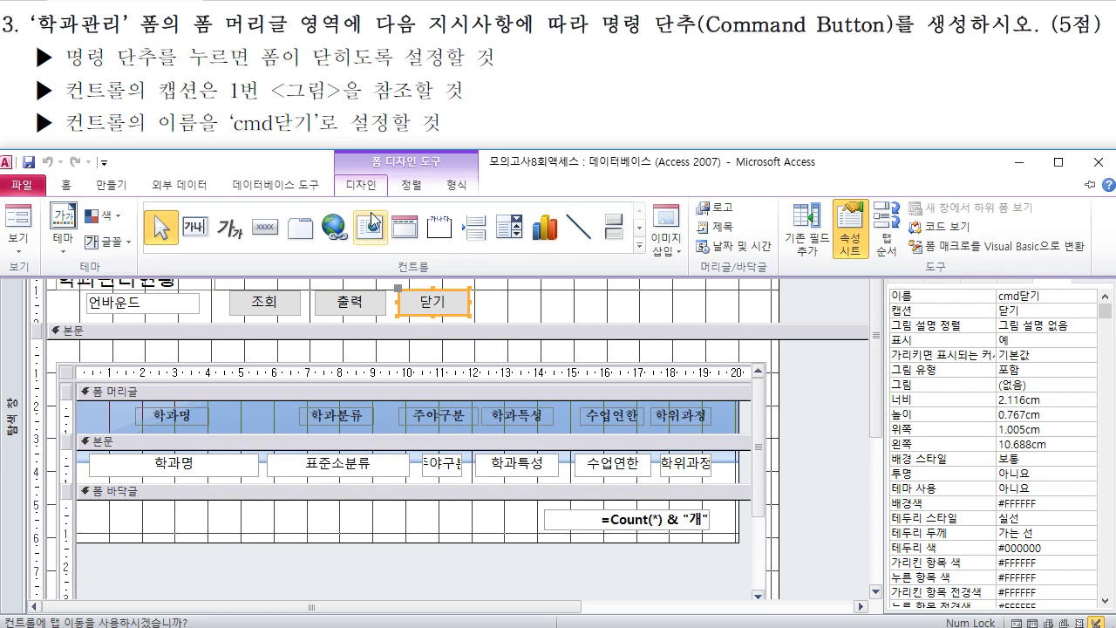
pyautogui.click(265, 227)
pyautogui.moveTo(487, 298); pyautogui.dragTo(526, 311)
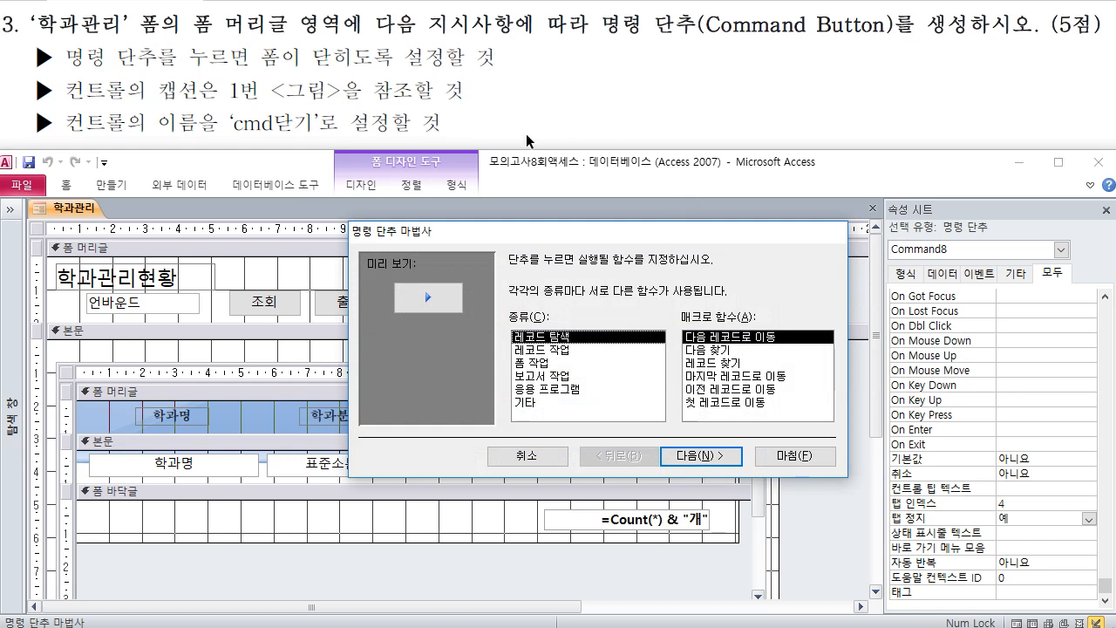
pyautogui.click(547, 362)
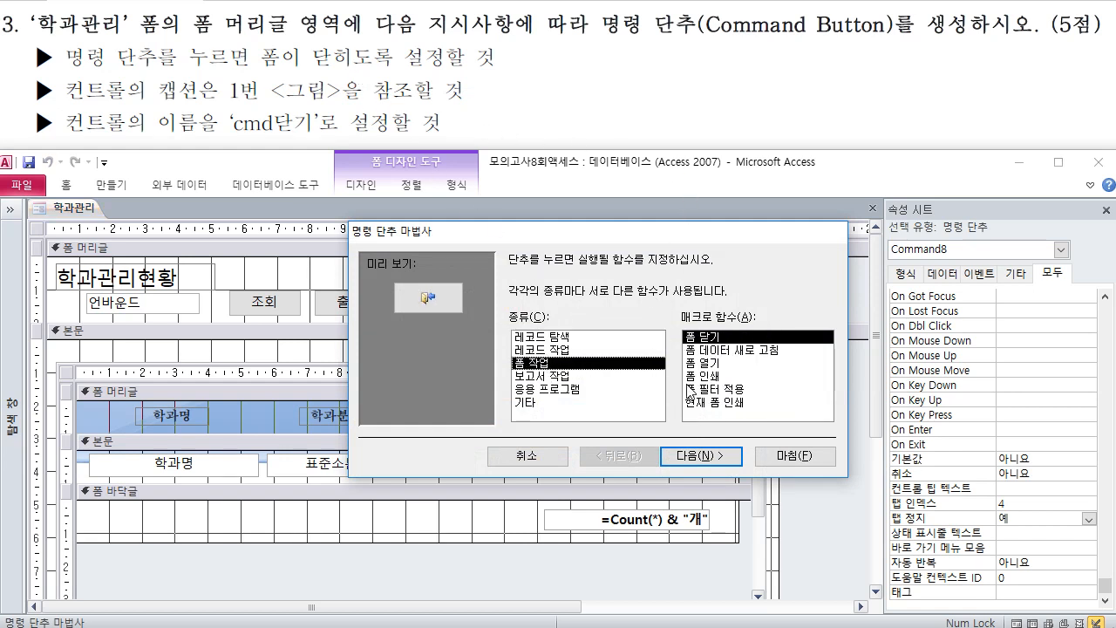
pyautogui.click(706, 456)
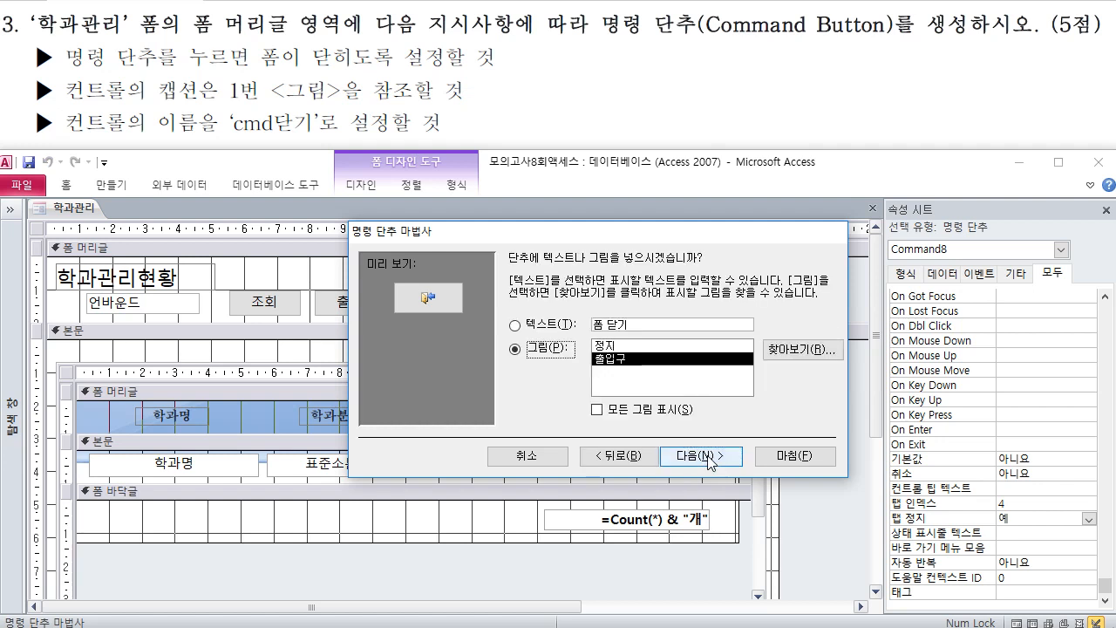
# Give the new command button the text caption 닫기 and finish the wizard with the default name
pyautogui.click(545, 329)
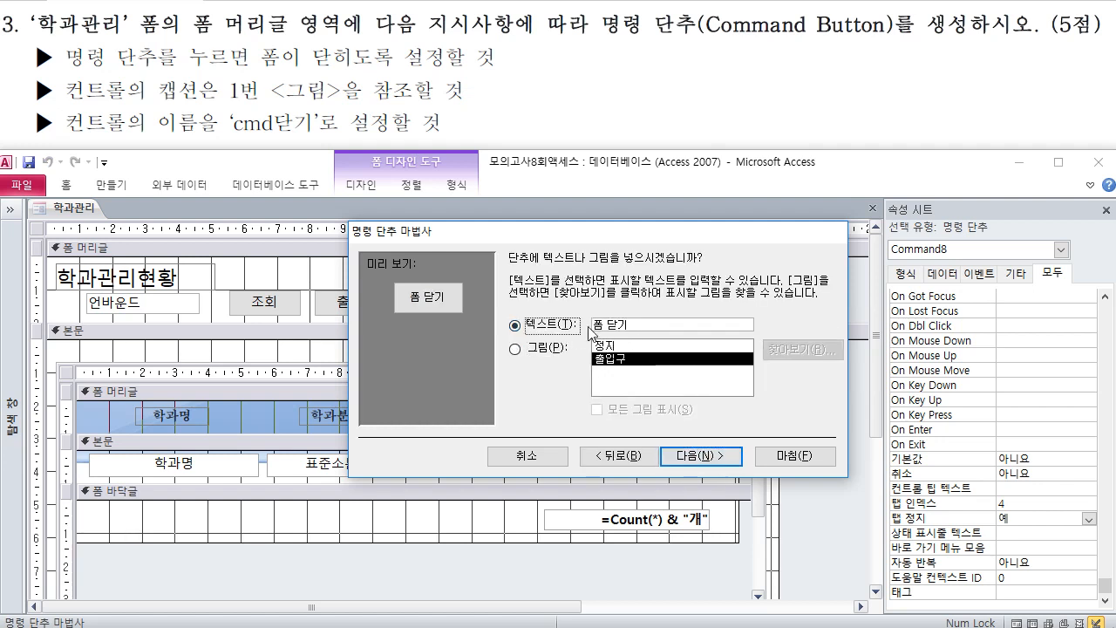
pyautogui.moveTo(610, 329); pyautogui.dragTo(593, 326)
pyautogui.press('BackSpace')
pyautogui.click(689, 456)
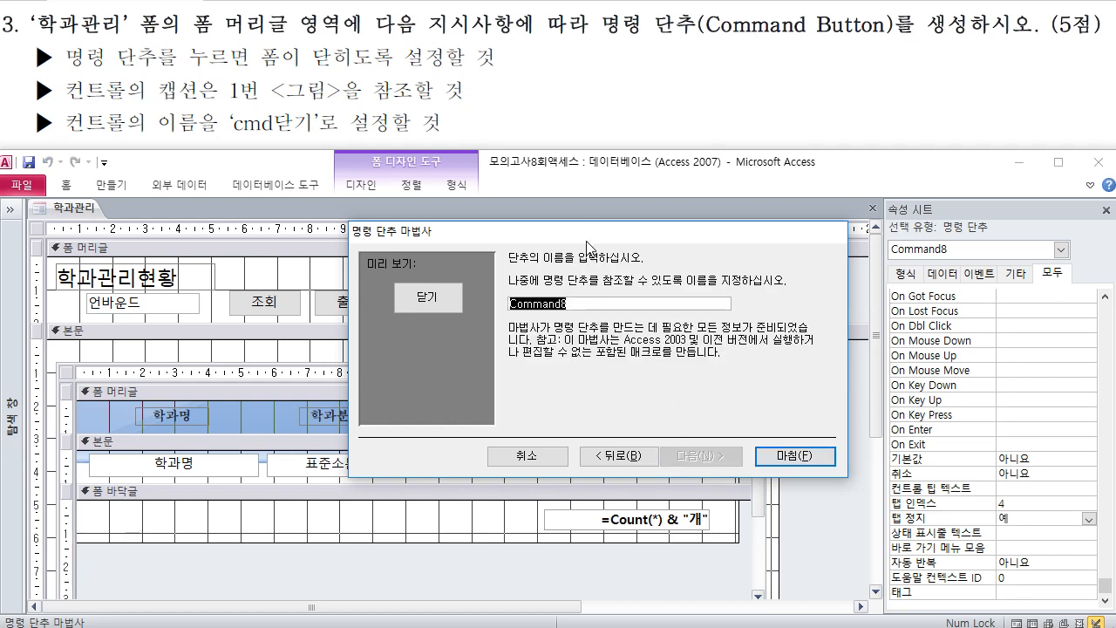
pyautogui.moveTo(587, 232); pyautogui.dragTo(605, 374)
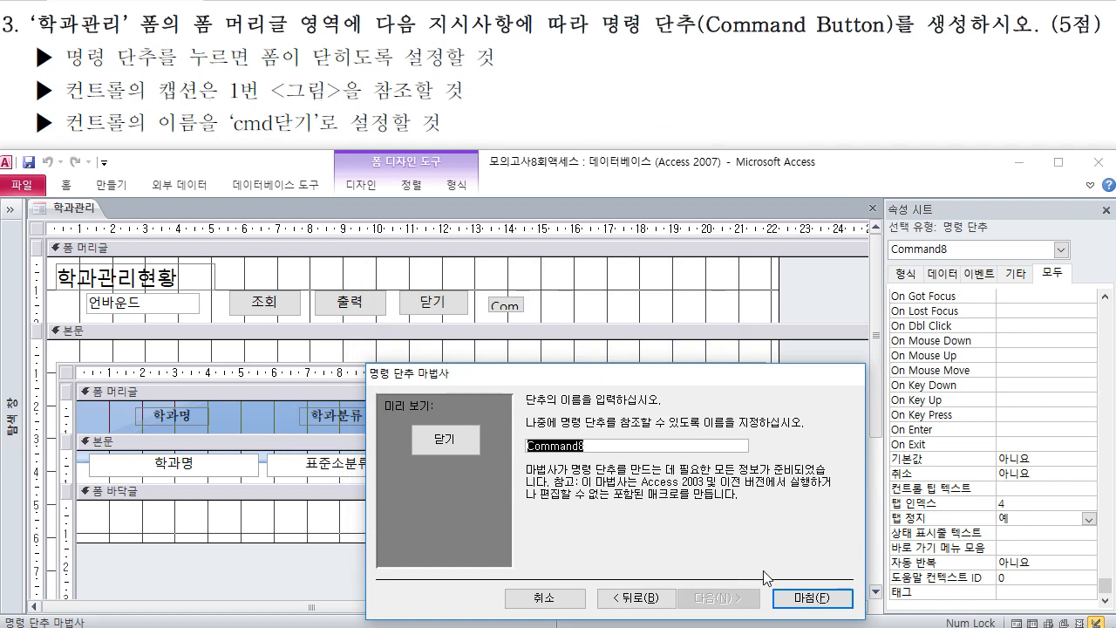
pyautogui.click(801, 598)
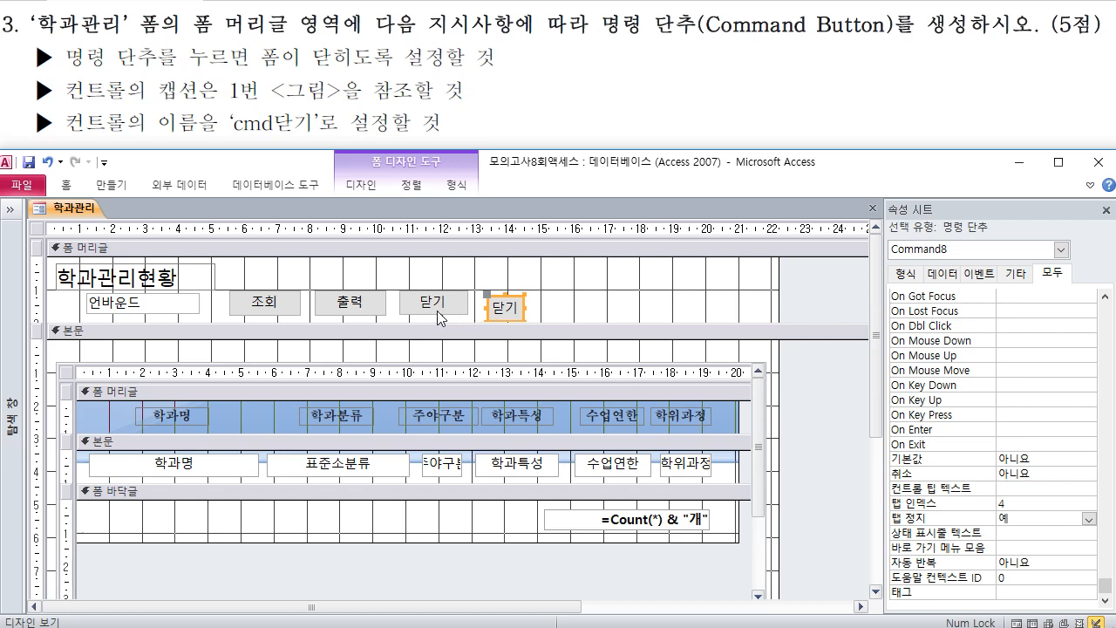
# Select the 출력 button and the new 닫기 button and match their heights with 가장 긴 길이에
pyautogui.click(373, 305)
pyautogui.keyDown('shift'); pyautogui.click(489, 293); pyautogui.keyUp('shift')
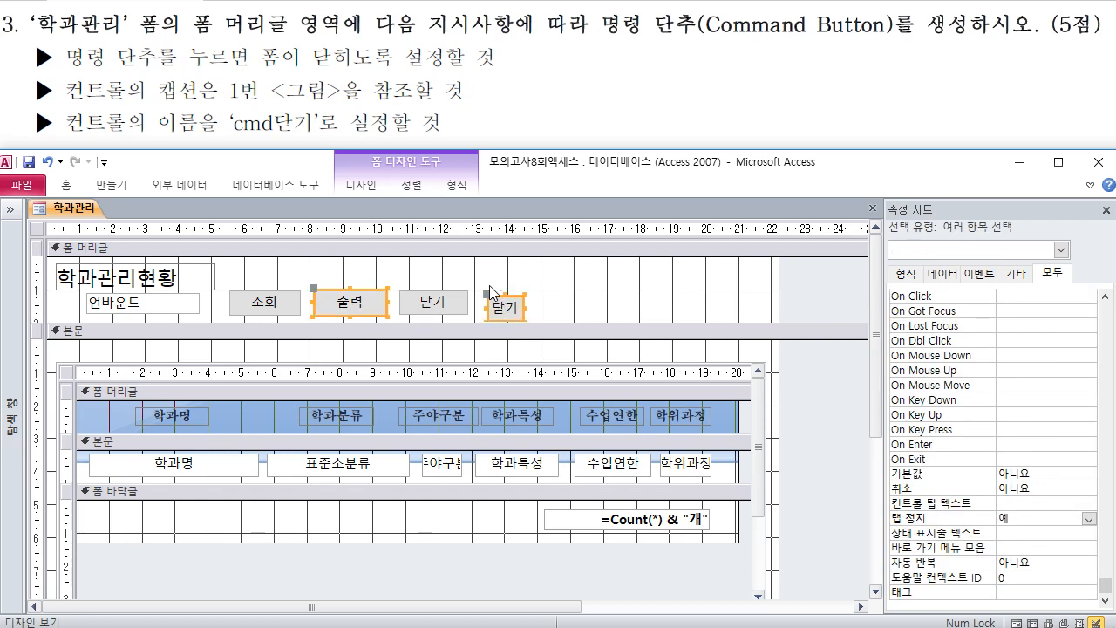
pyautogui.click(361, 184)
pyautogui.click(411, 184)
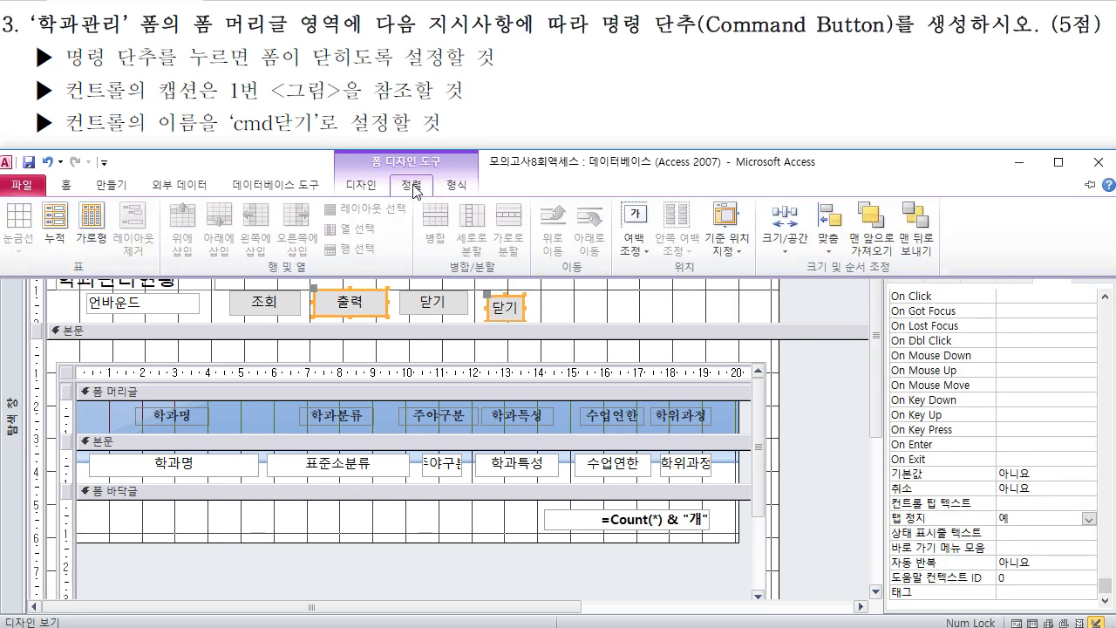
pyautogui.click(767, 244)
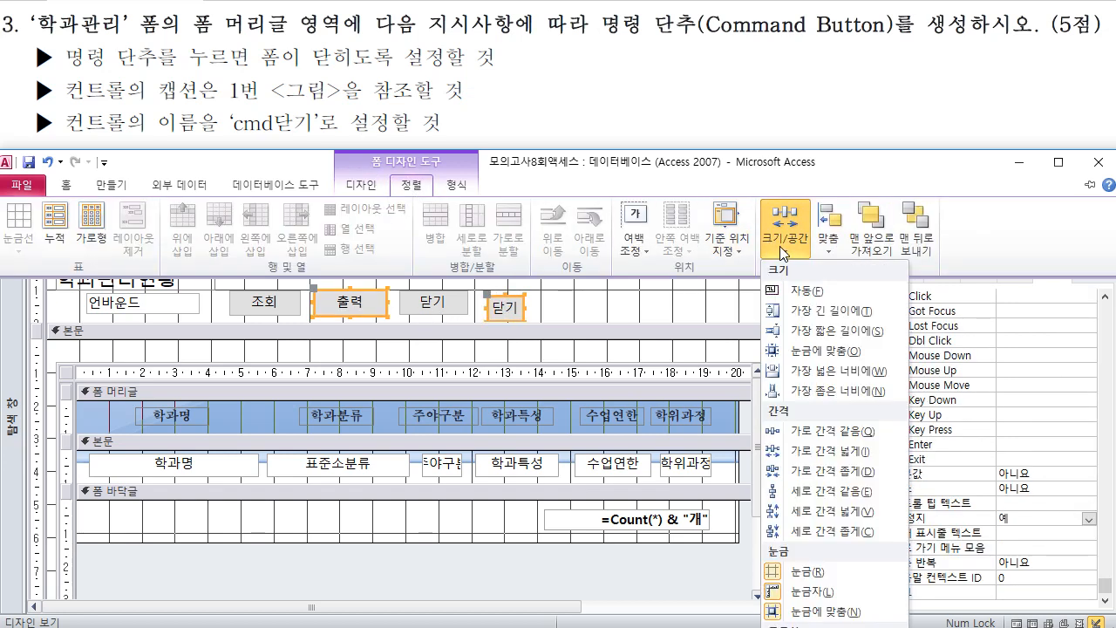
pyautogui.click(817, 312)
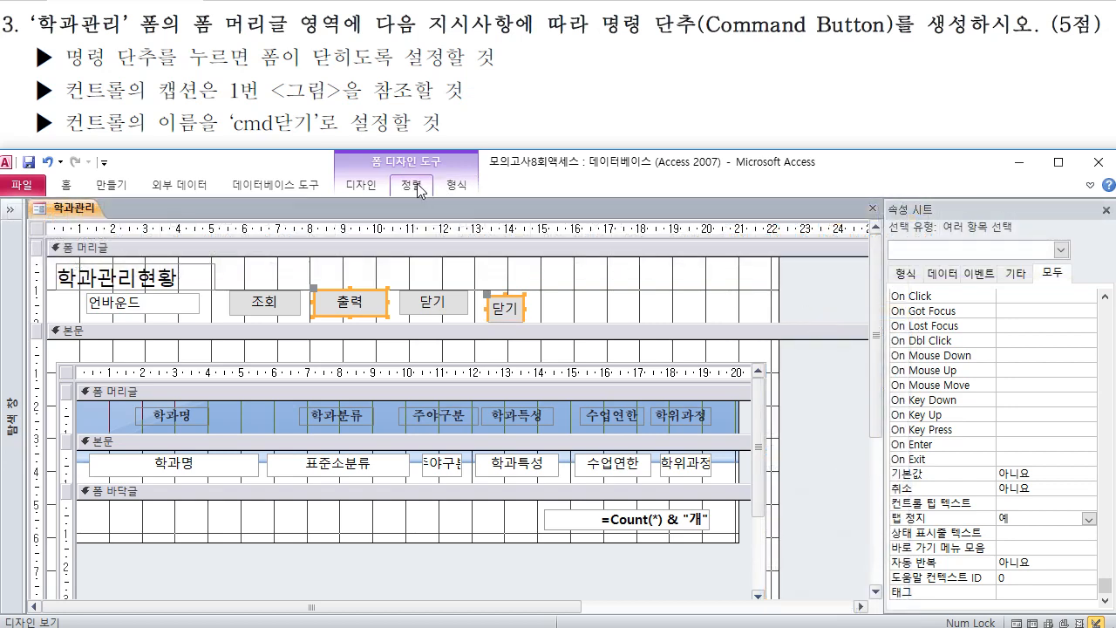
# Match the widths of the 출력 button and the new 닫기 button with 가장 넓은 너비에
pyautogui.click(410, 184)
pyautogui.click(785, 248)
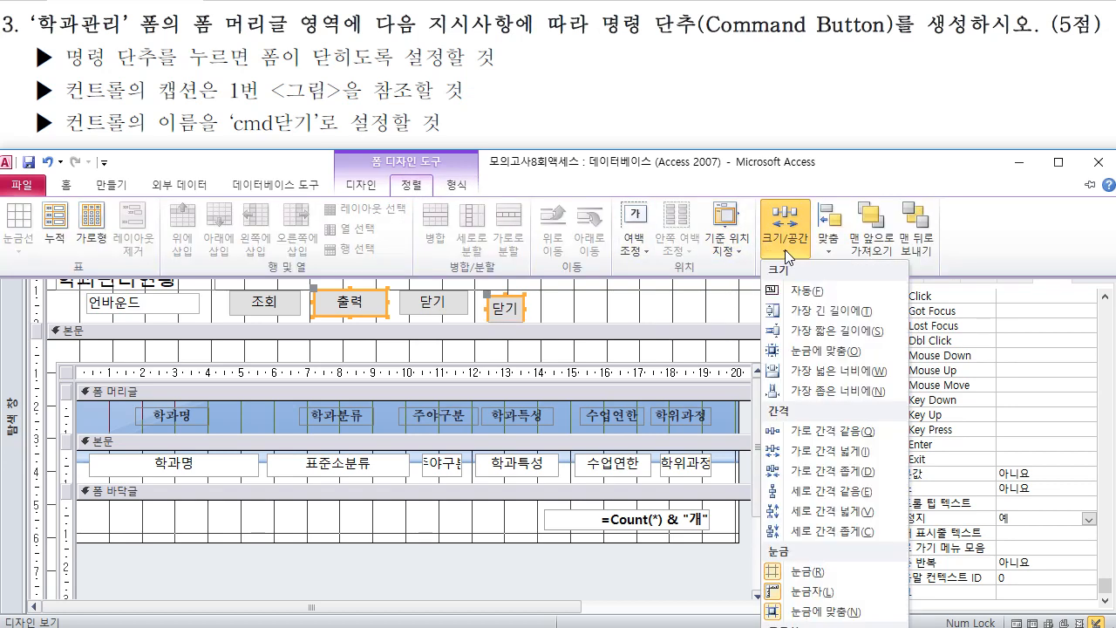
pyautogui.click(827, 373)
pyautogui.click(602, 307)
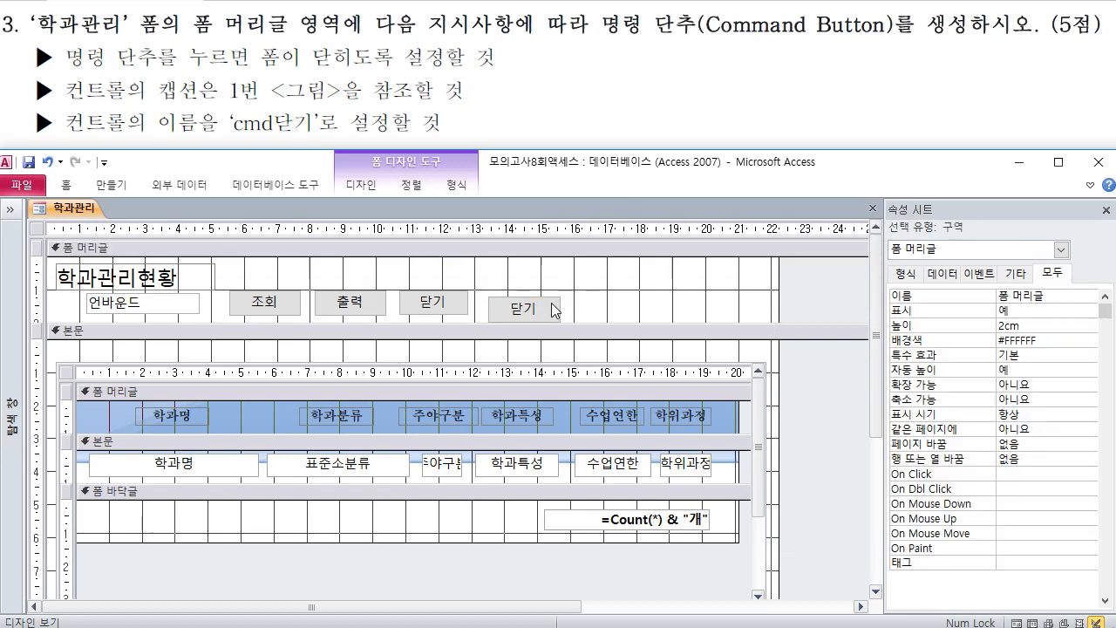
# Align the new 닫기 button with the 출력 button along their top edges (위쪽)
pyautogui.click(551, 309)
pyautogui.keyDown('shift'); pyautogui.click(360, 294); pyautogui.keyUp('shift')
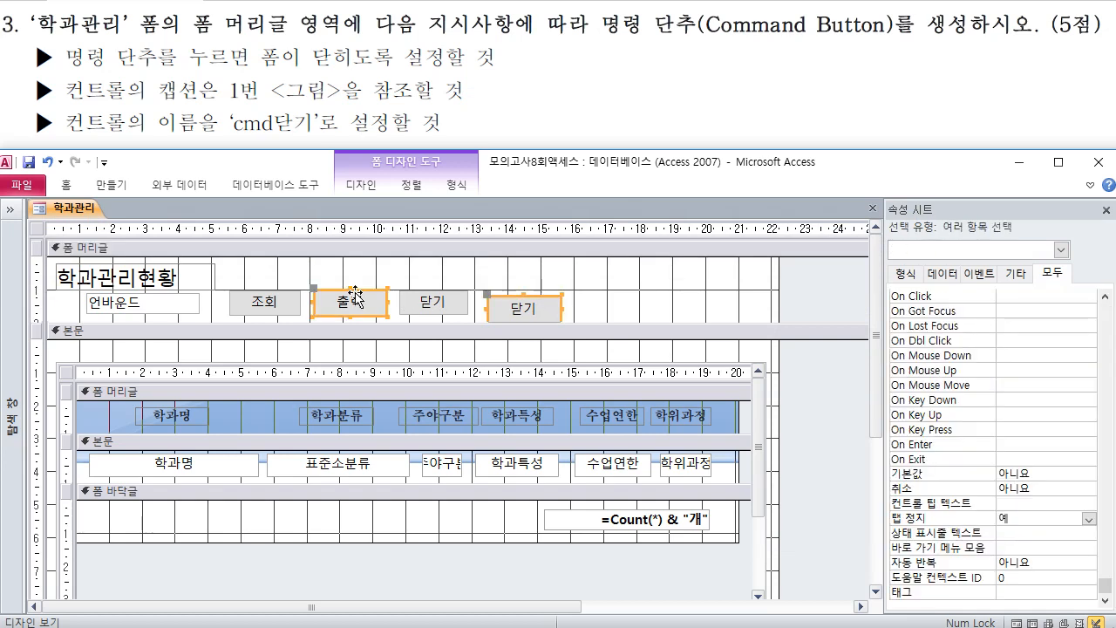
pyautogui.click(453, 185)
pyautogui.click(412, 185)
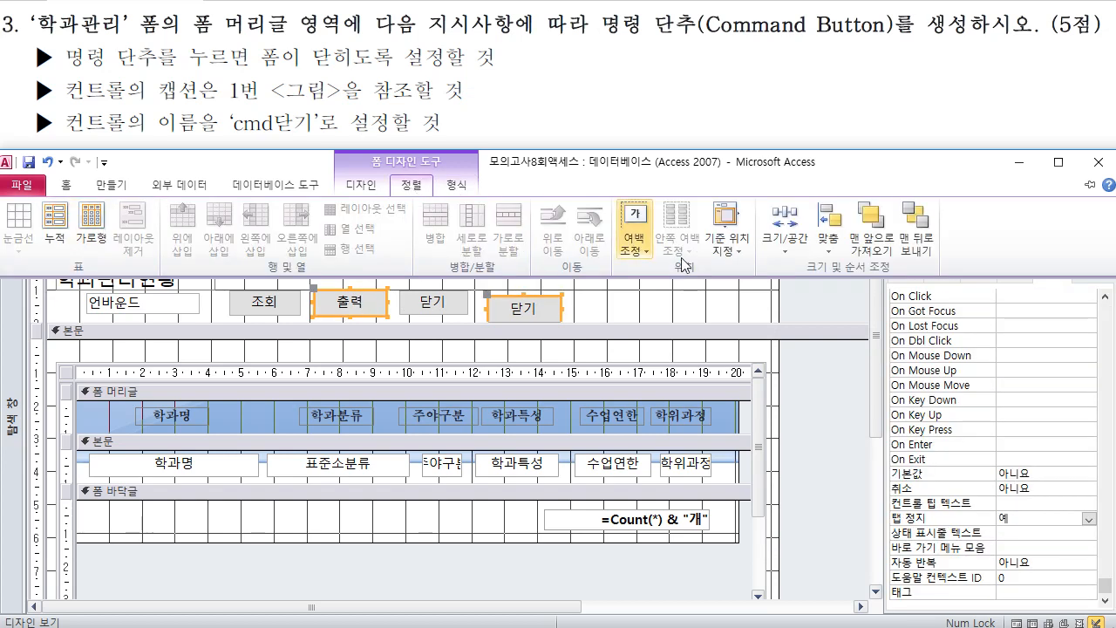
pyautogui.click(787, 238)
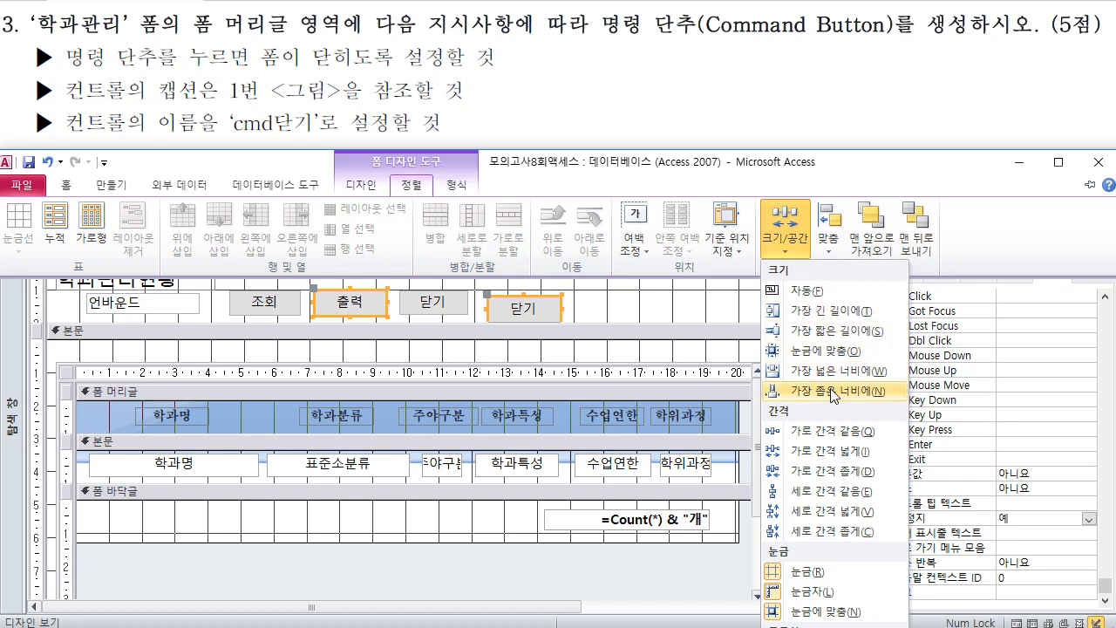
pyautogui.click(826, 240)
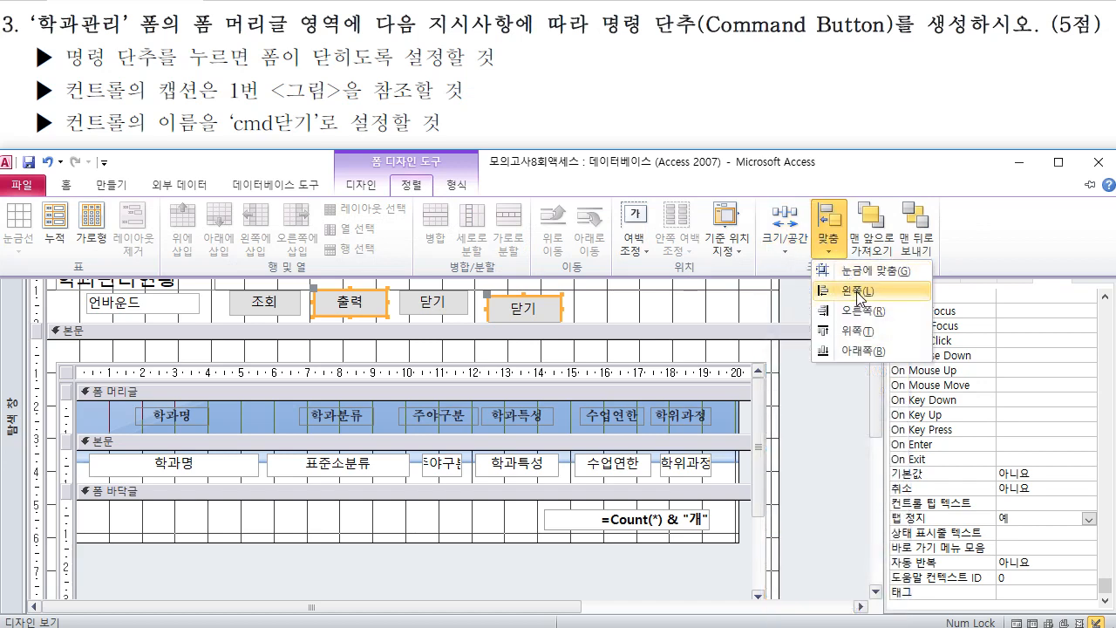
pyautogui.click(857, 331)
pyautogui.click(643, 291)
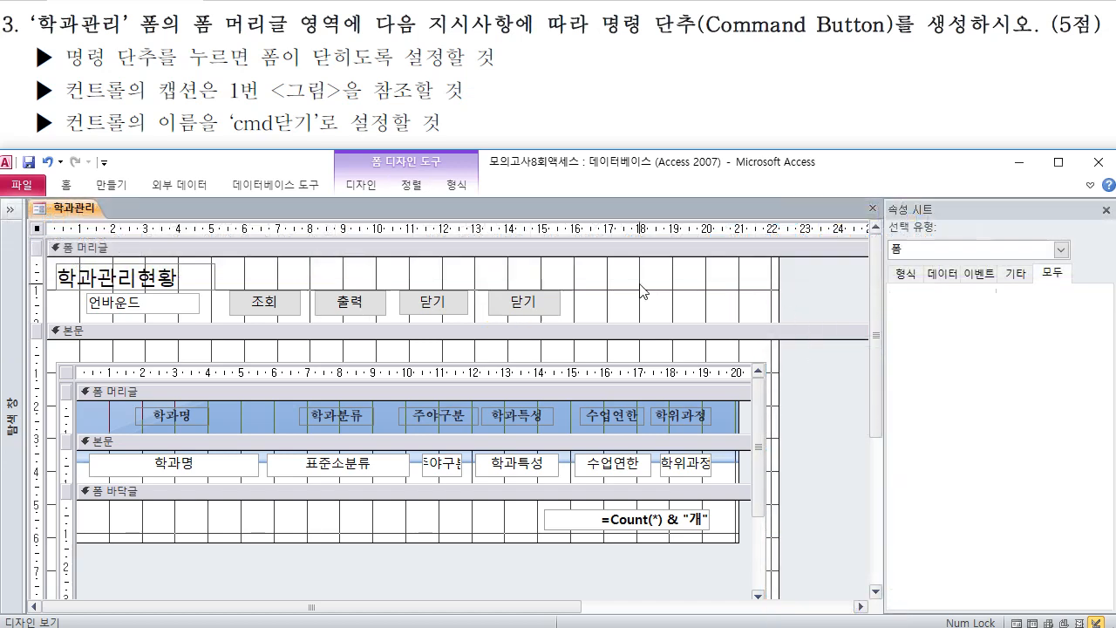
# Delete the newly created 닫기 button from the form header
pyautogui.click(552, 307)
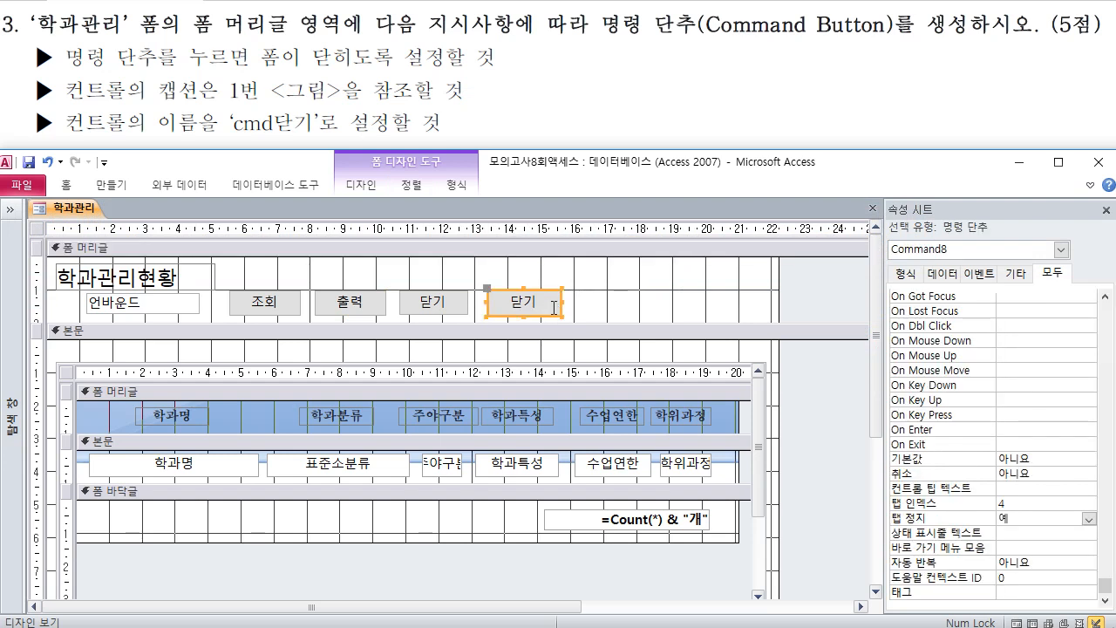
pyautogui.press('Delete')
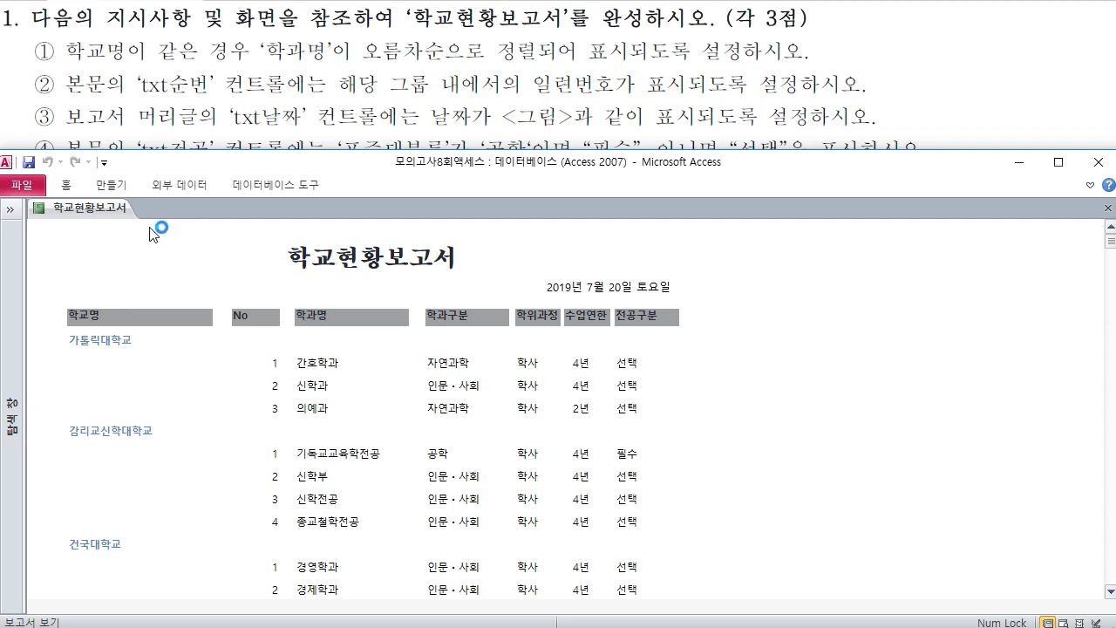
# Open the 학교현황보고서 report in design view and check the sort order of 학과명 within the 학교명 group
pyautogui.rightClick(103, 208)
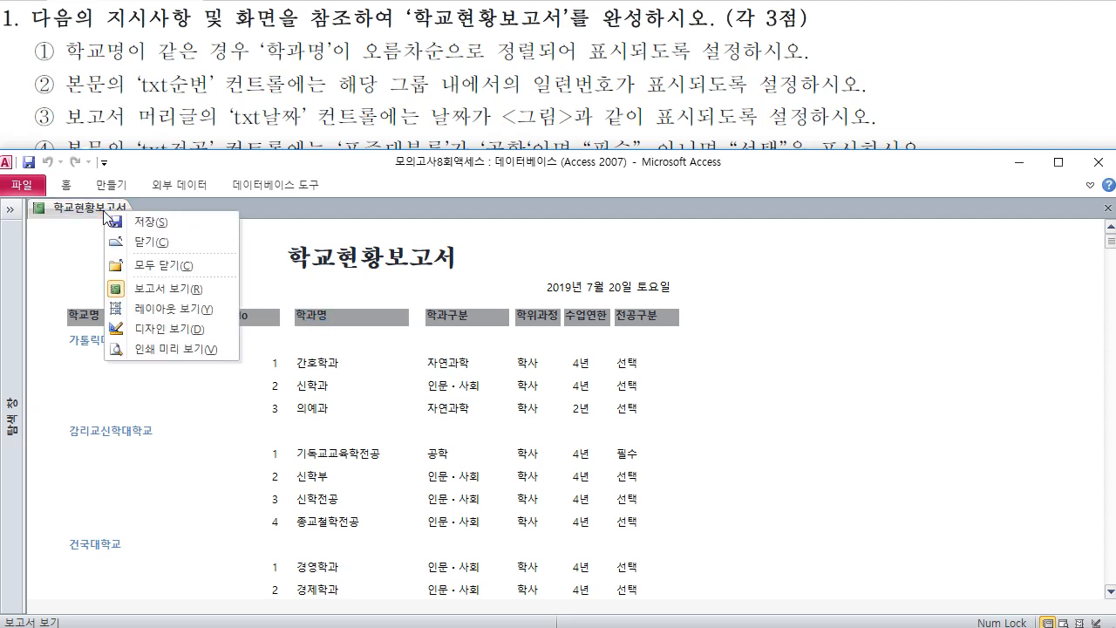
pyautogui.click(163, 330)
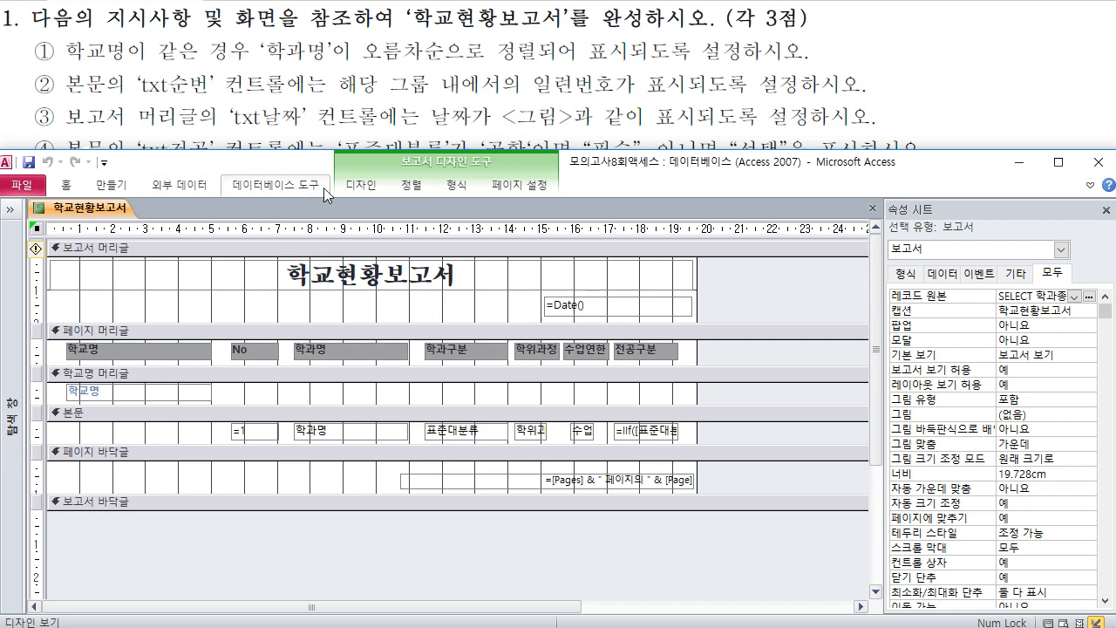
pyautogui.click(360, 187)
pyautogui.click(161, 231)
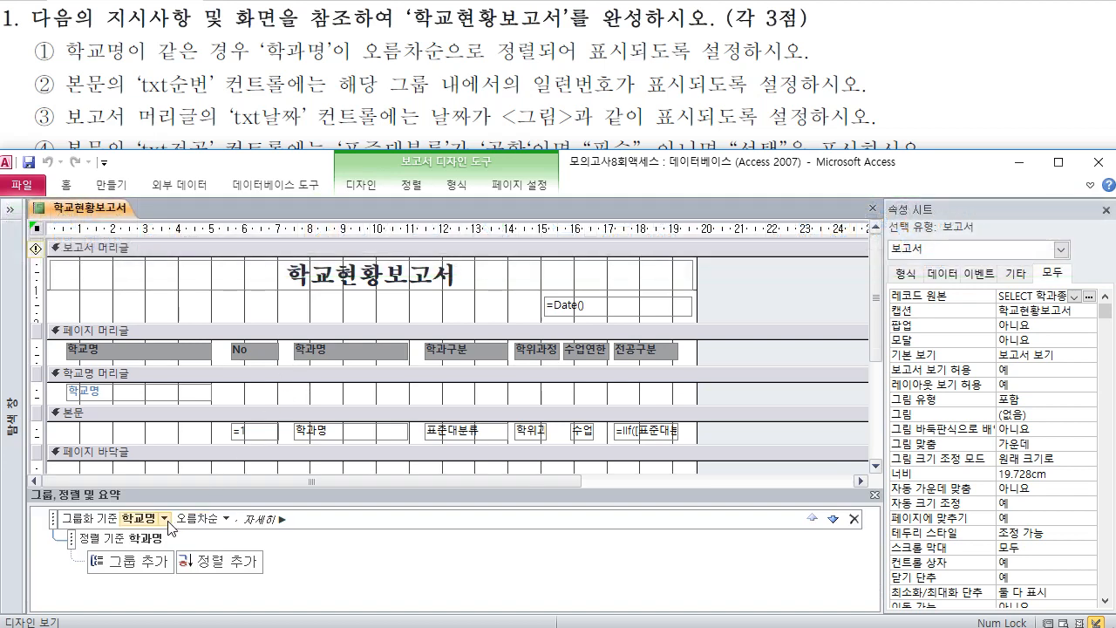
pyautogui.click(131, 538)
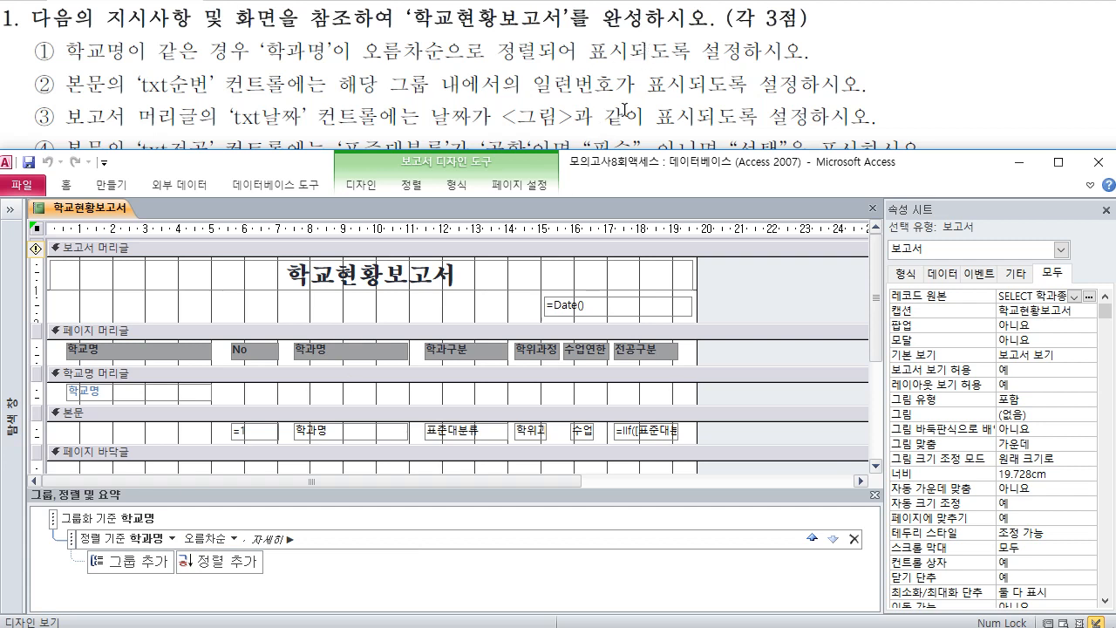
pyautogui.click(874, 495)
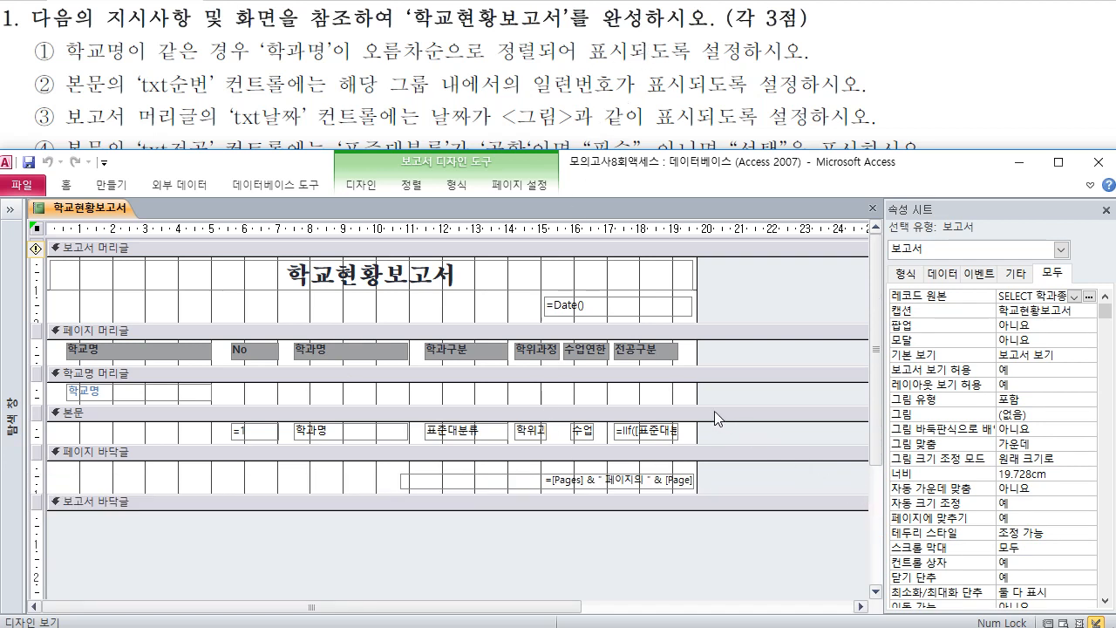
# Examine the 컨트롤 원본 and 누적 합계 properties of the txt순번 control in the report's 본문
pyautogui.click(273, 433)
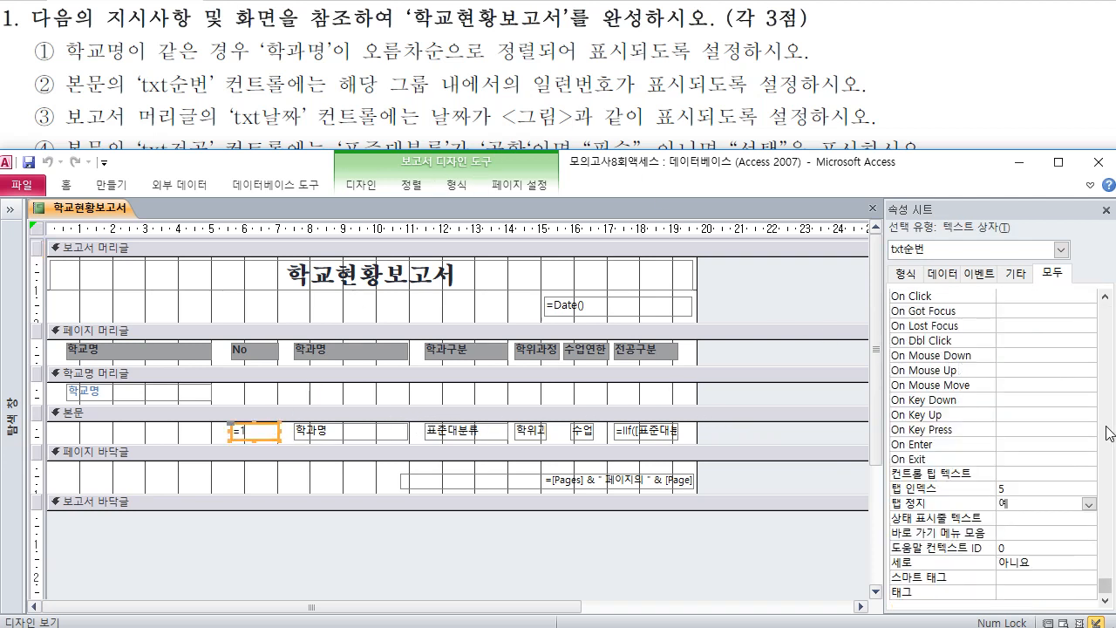
pyautogui.moveTo(1105, 587); pyautogui.dragTo(1106, 305)
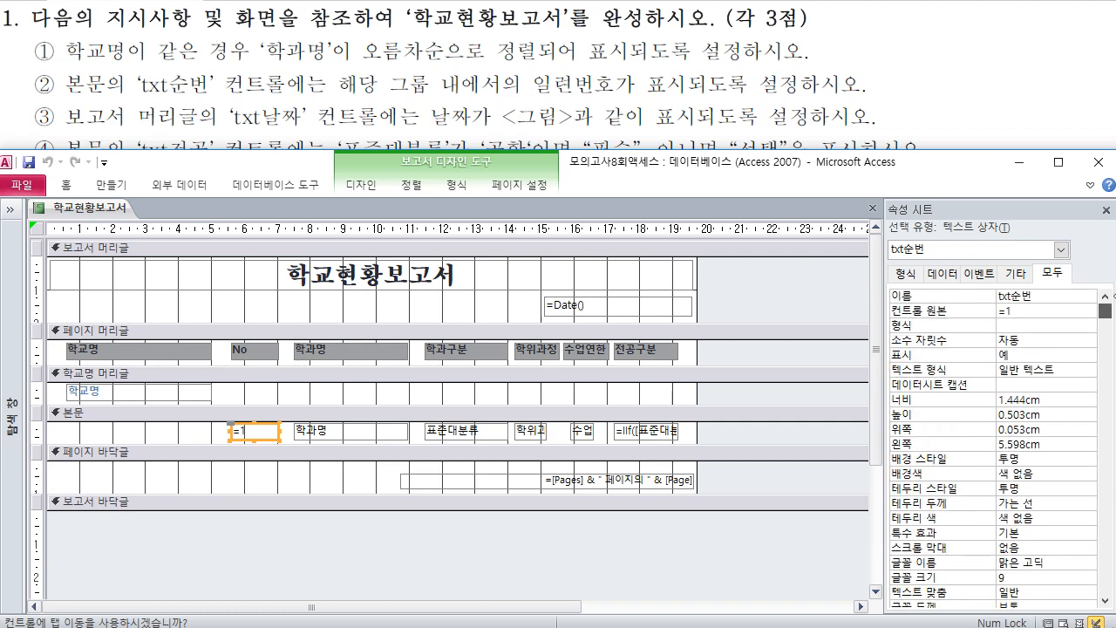
pyautogui.click(1006, 311)
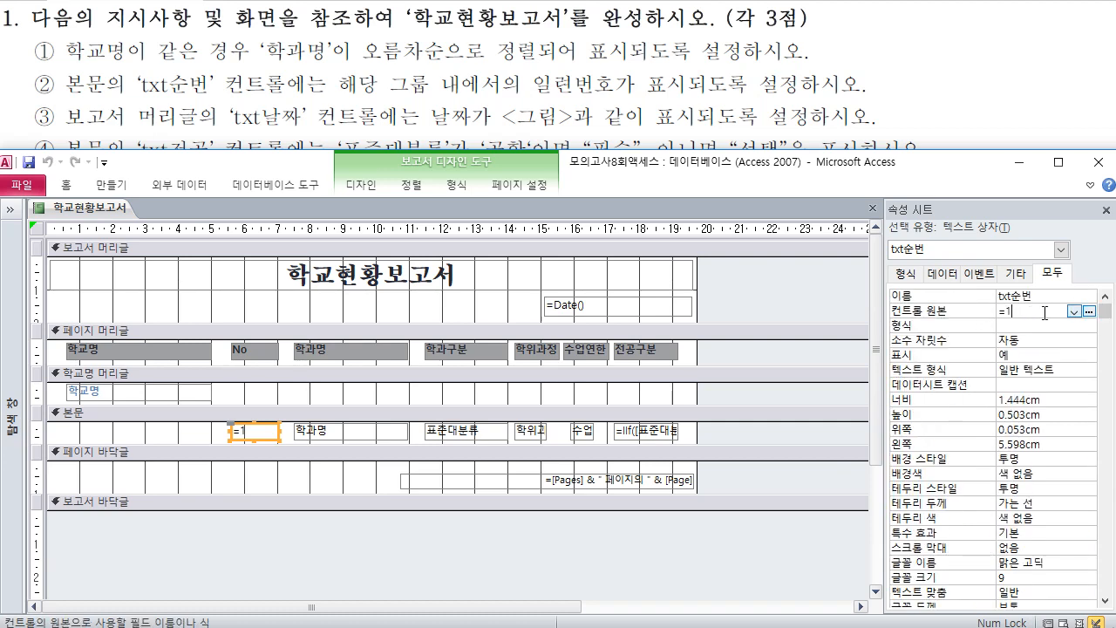
pyautogui.moveTo(1105, 312); pyautogui.dragTo(1109, 515)
pyautogui.click(1014, 518)
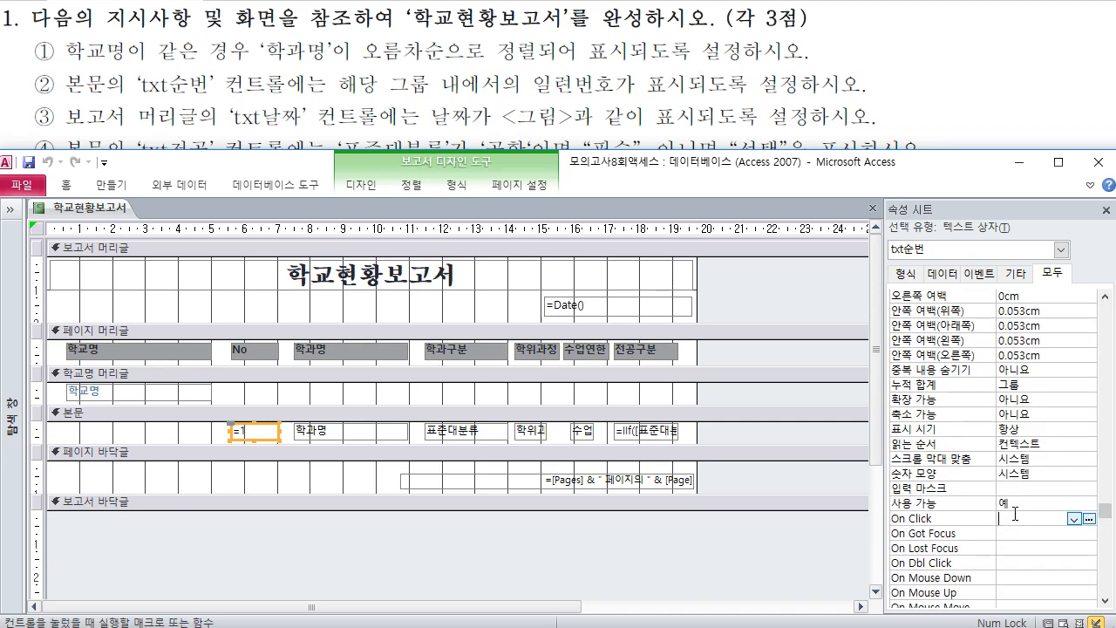
pyautogui.click(1015, 504)
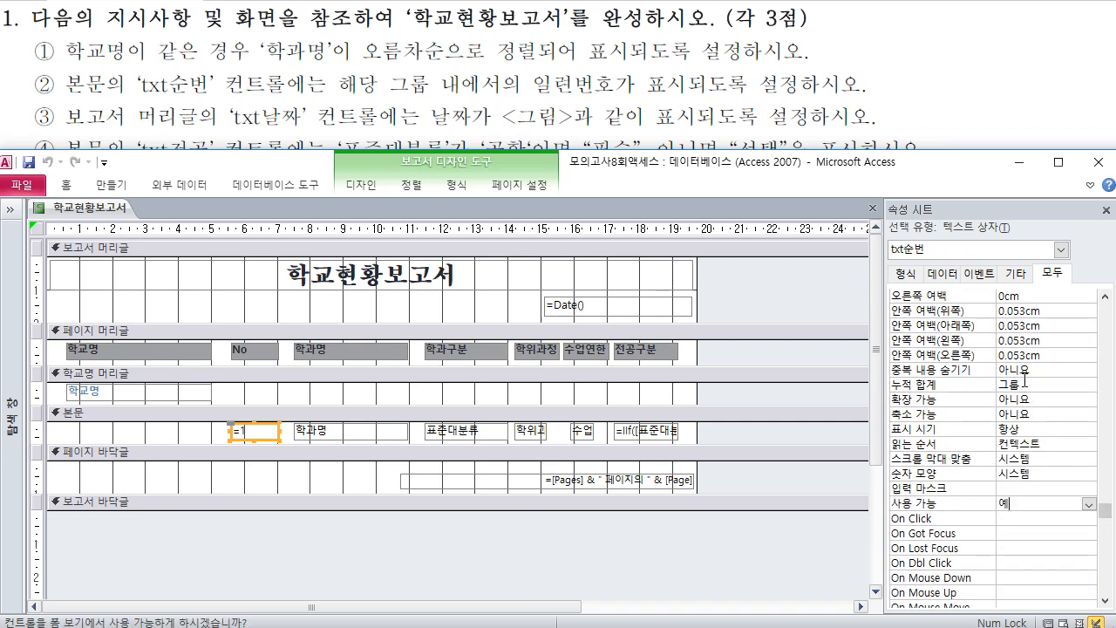
pyautogui.moveTo(1024, 380); pyautogui.dragTo(998, 380)
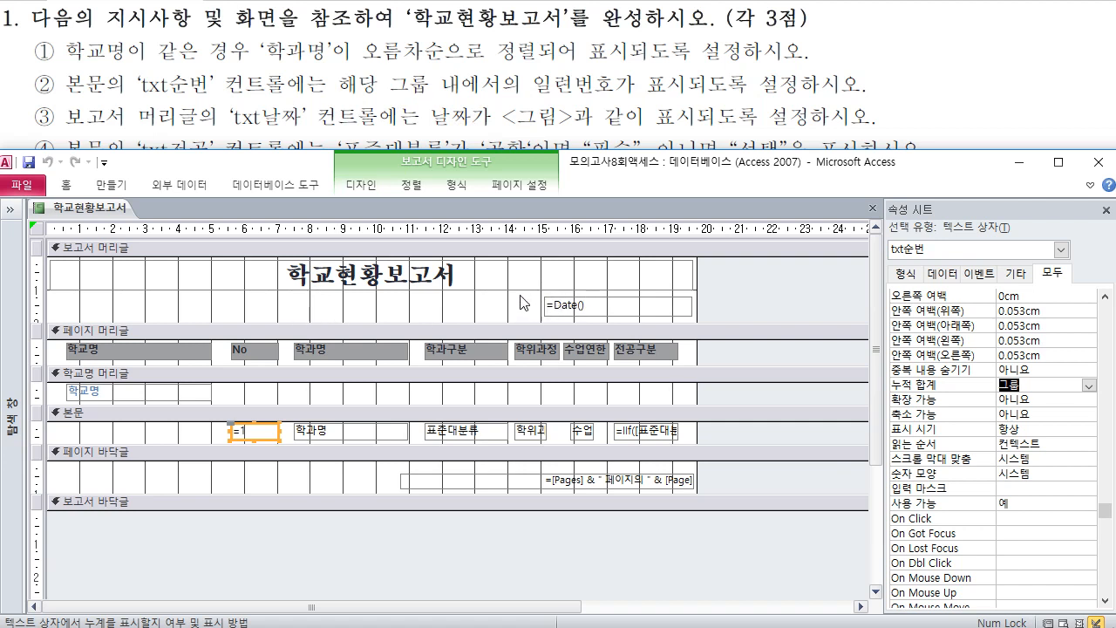
# Switch to the exam document and read the remaining instructions for the 학교현황보고서 report
pyautogui.click(565, 112)
pyautogui.scroll(-1, 522, 342)
pyautogui.scroll(-2, 522, 342)
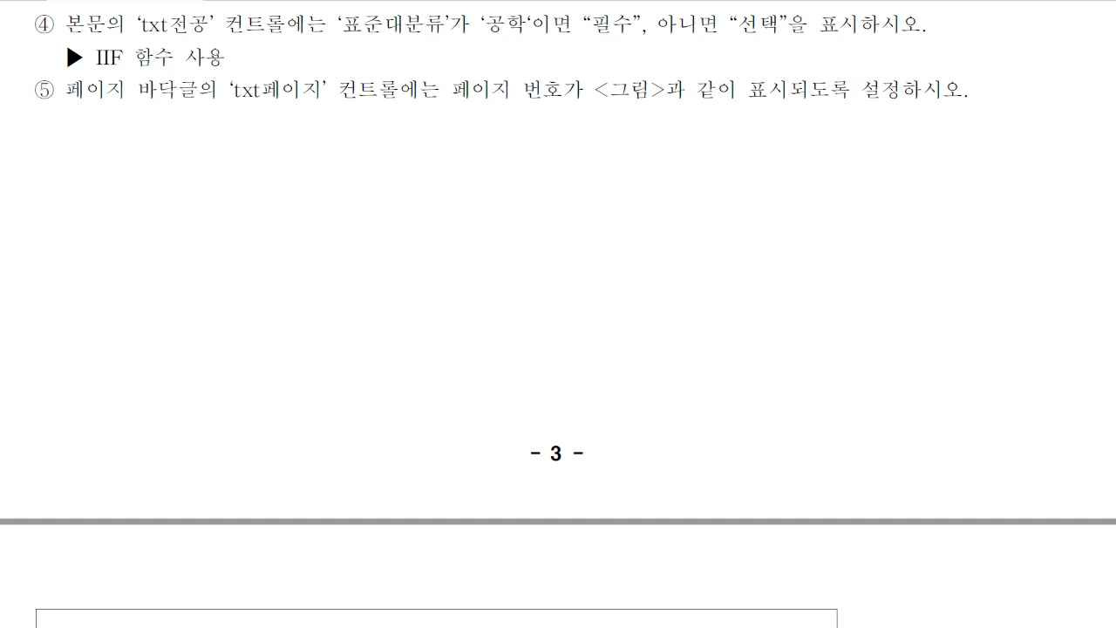
pyautogui.scroll(3, 624, 436)
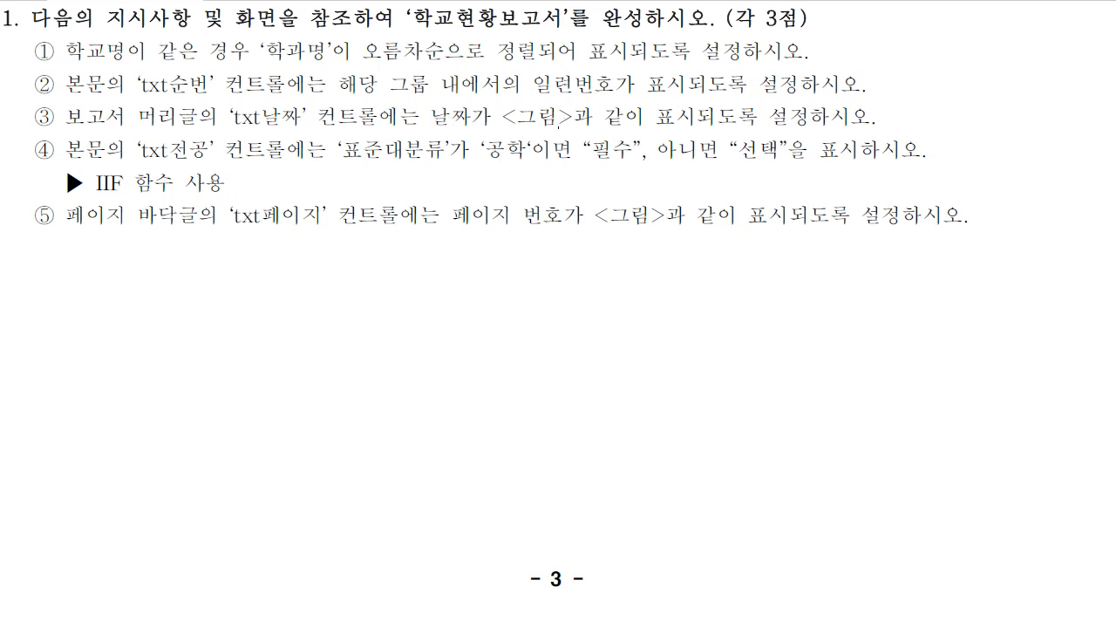
# Switch back to Access, inspect the txt날짜 control's 컨트롤 원본, and compare the sample dates among its 형식 options with the property sheet widened
pyautogui.hotkey('alt', 'Tab')
pyautogui.click(663, 306)
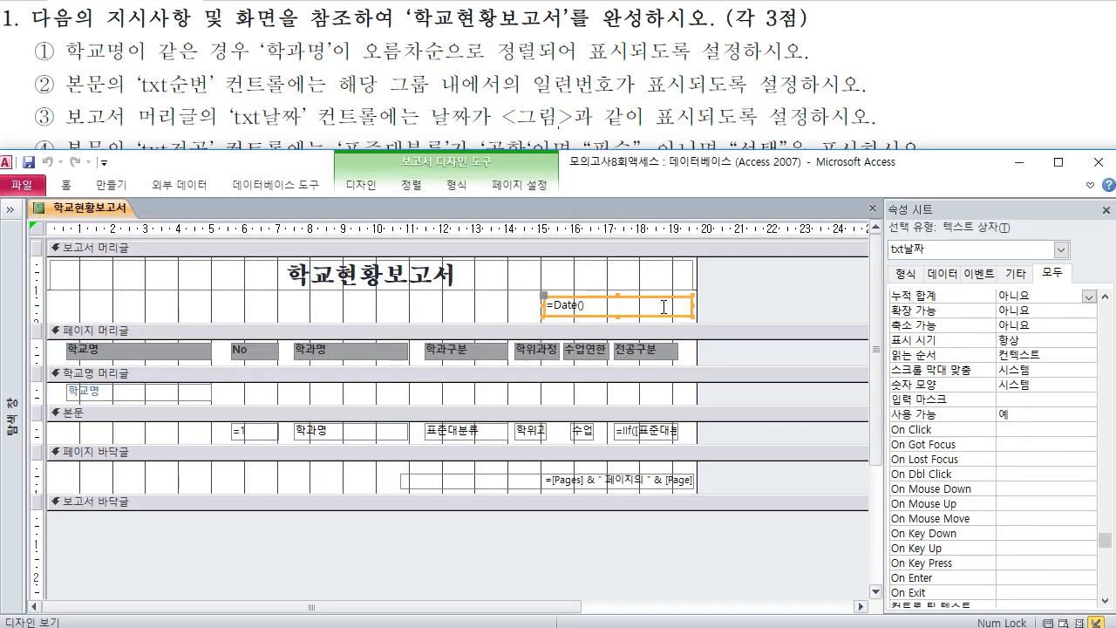
pyautogui.moveTo(1105, 542); pyautogui.dragTo(1108, 288)
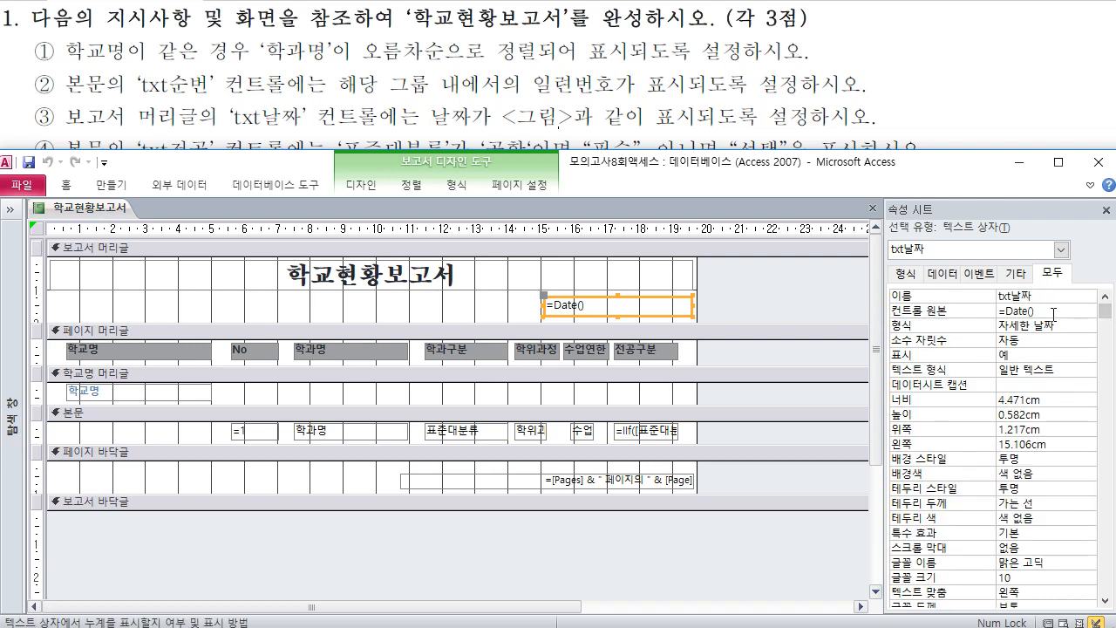
pyautogui.click(1053, 311)
pyautogui.click(1059, 325)
pyautogui.click(1088, 326)
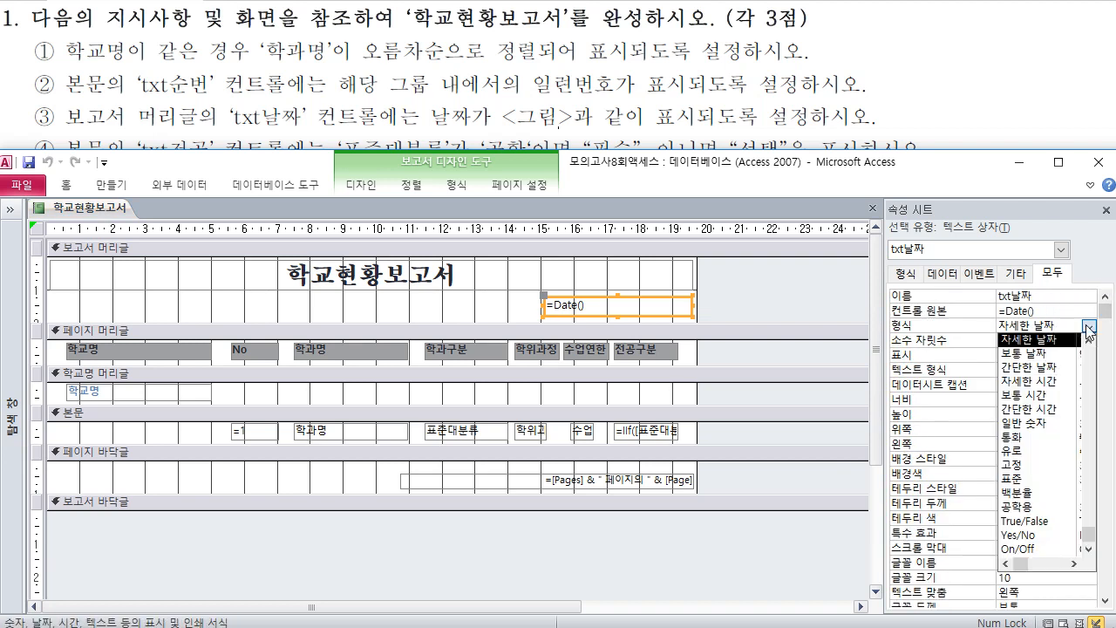
pyautogui.click(906, 273)
pyautogui.moveTo(878, 273); pyautogui.dragTo(809, 272)
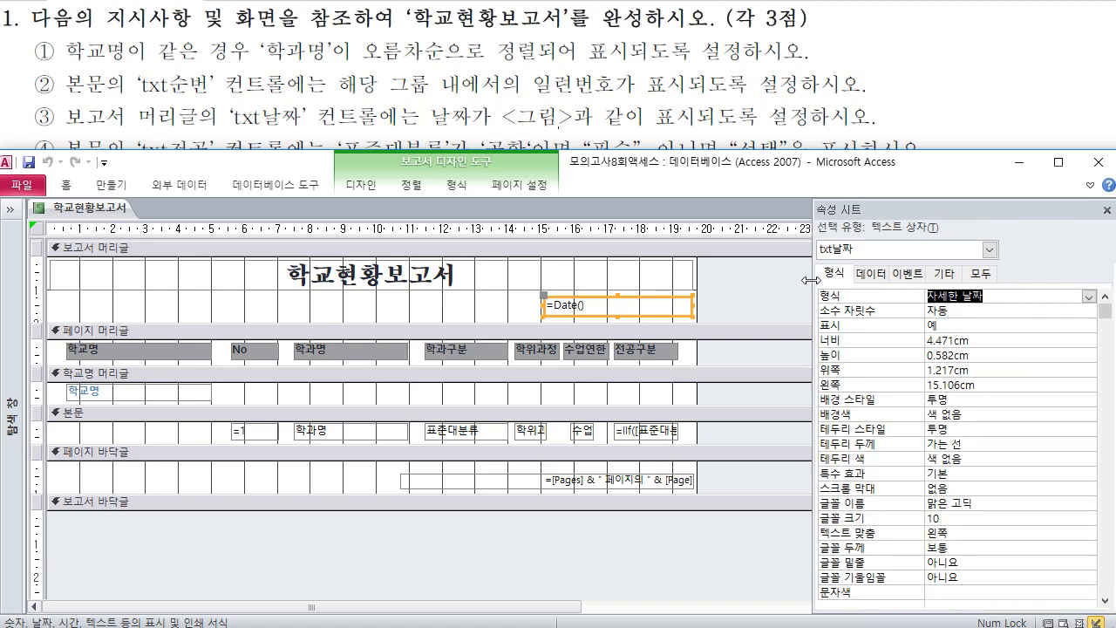
pyautogui.click(1089, 297)
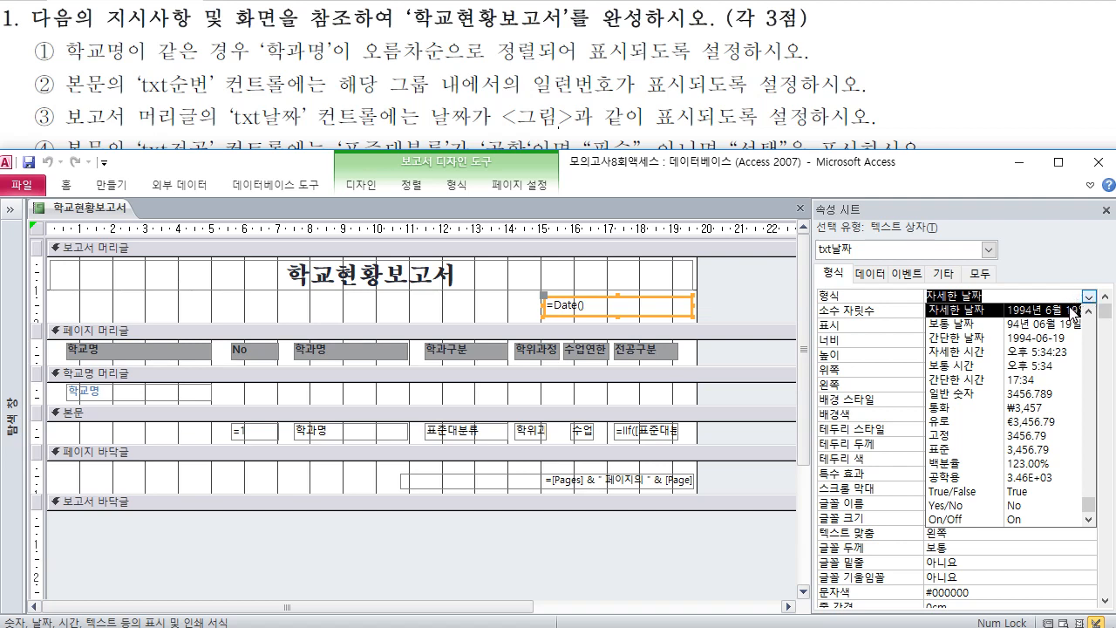
pyautogui.click(752, 301)
# Switch to the exam document and check the date format in the report figure against the txt날짜 instruction
pyautogui.click(643, 105)
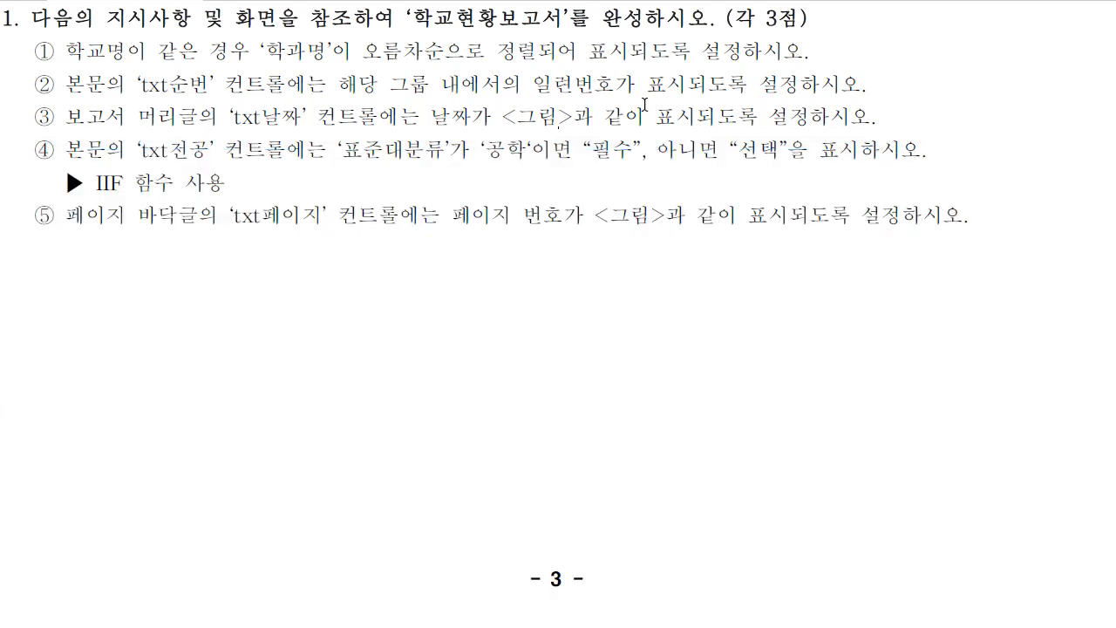
pyautogui.scroll(-4, 629, 374)
pyautogui.scroll(-2, 558, 349)
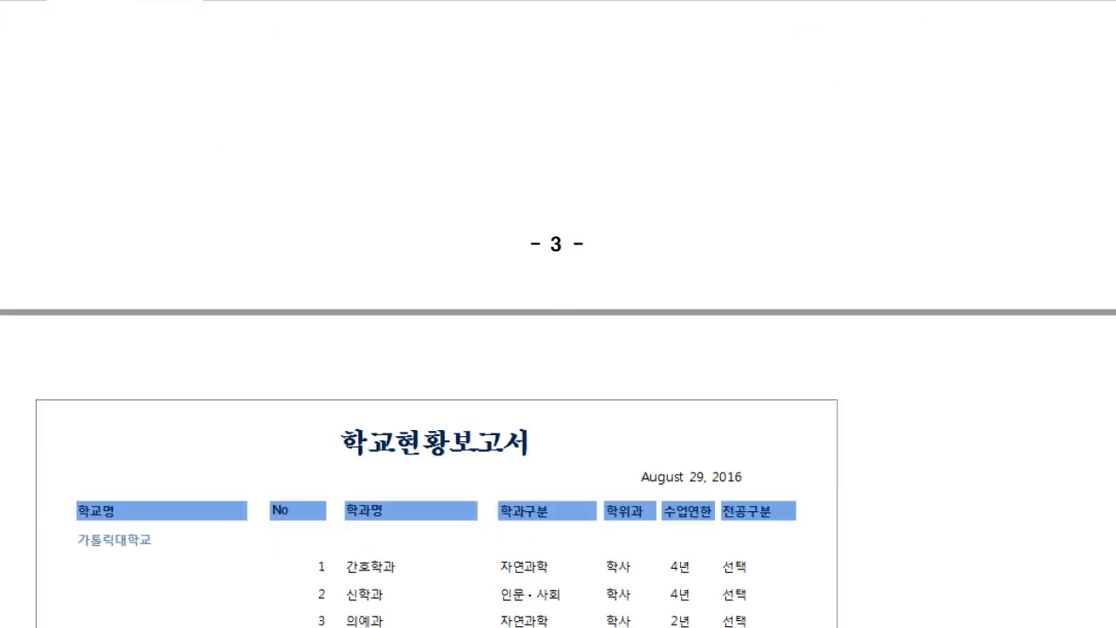
pyautogui.scroll(5, 511, 432)
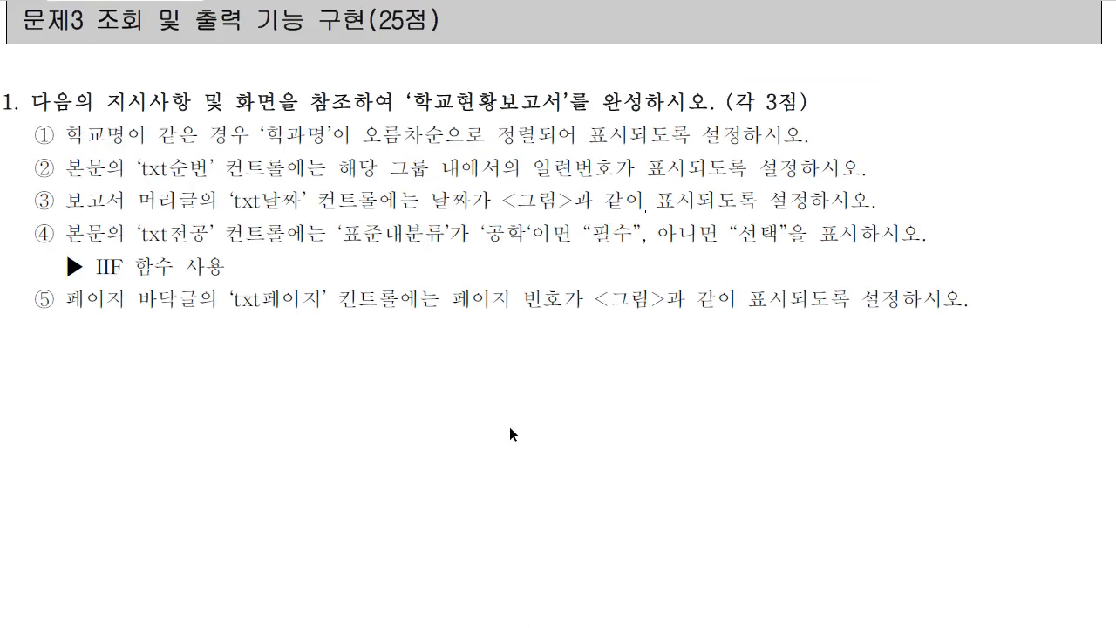
pyautogui.scroll(-1, 510, 432)
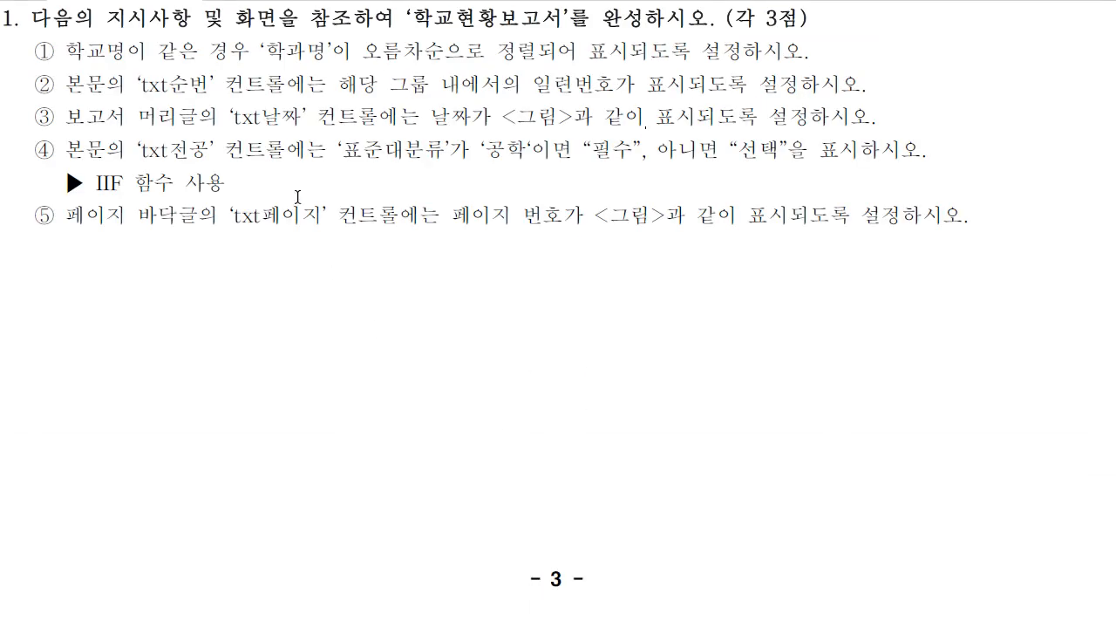
pyautogui.rightClick(299, 201)
pyautogui.click(315, 163)
# Switch back to Access, check the report's date in 인쇄 미리 보기, and return to design view
pyautogui.hotkey('alt', 'Tab')
pyautogui.rightClick(80, 207)
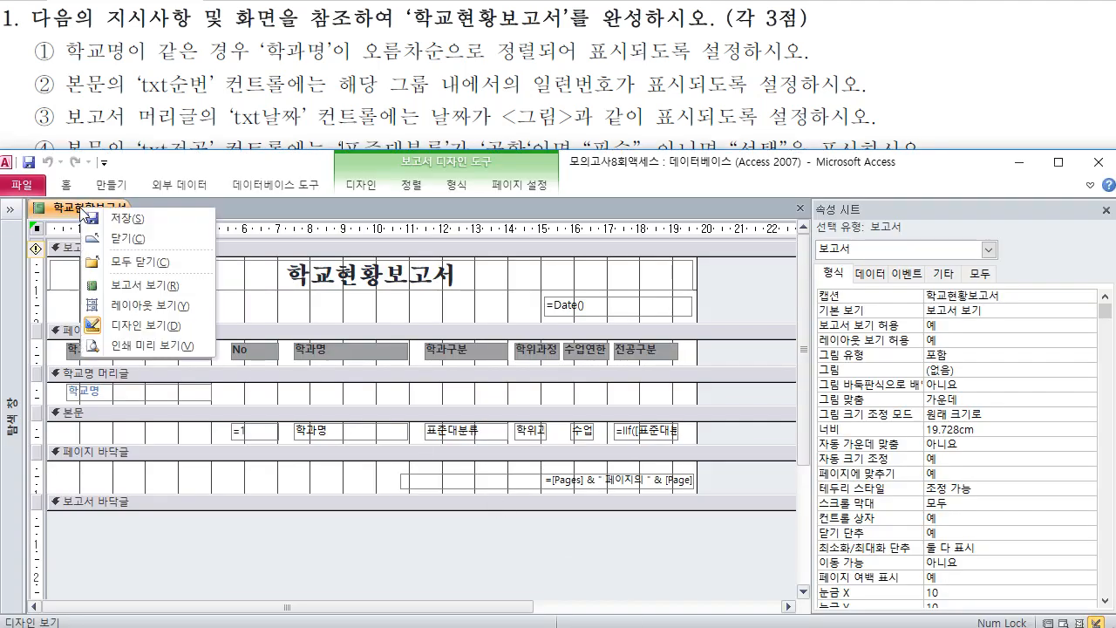
pyautogui.click(133, 345)
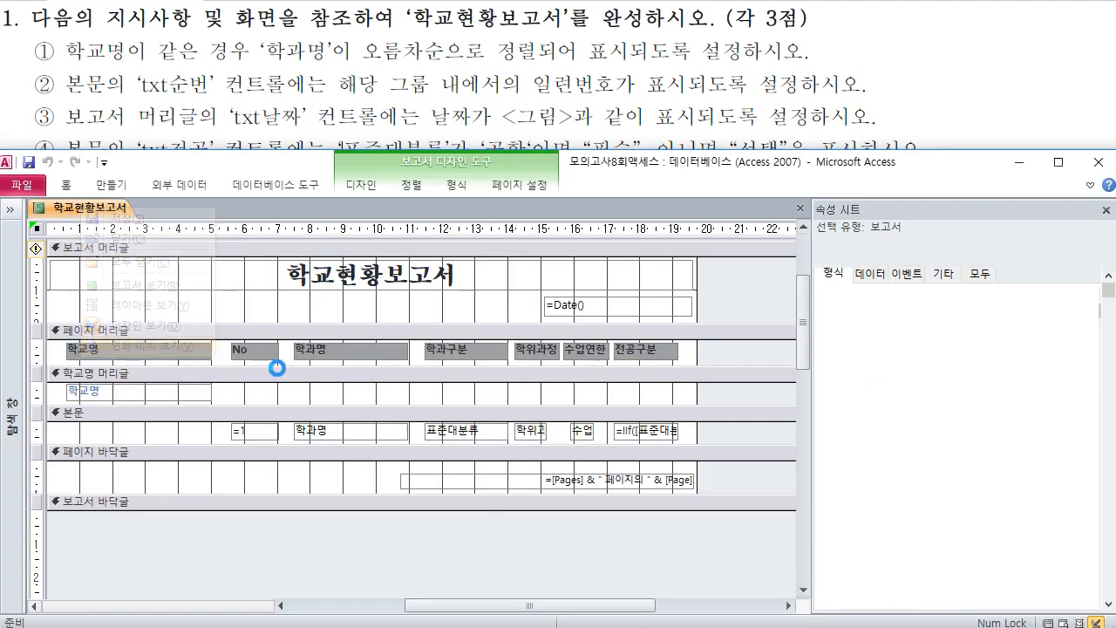
pyautogui.rightClick(610, 311)
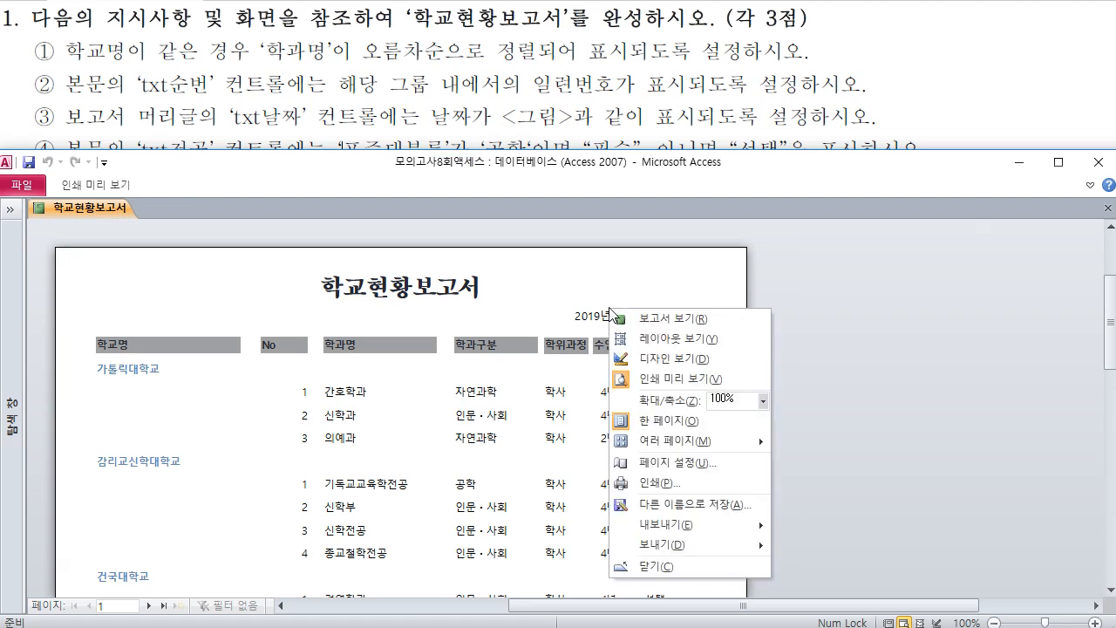
pyautogui.click(650, 358)
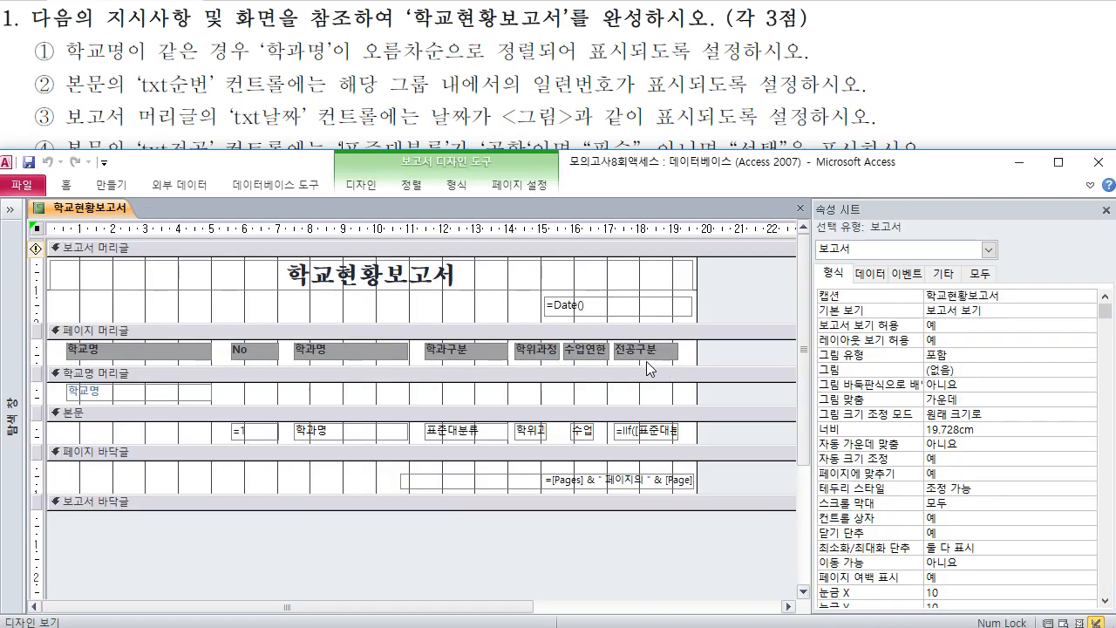
# Set the 형식 of the txt날짜 control in the report header to mmmm dd", "yyyy
pyautogui.click(623, 310)
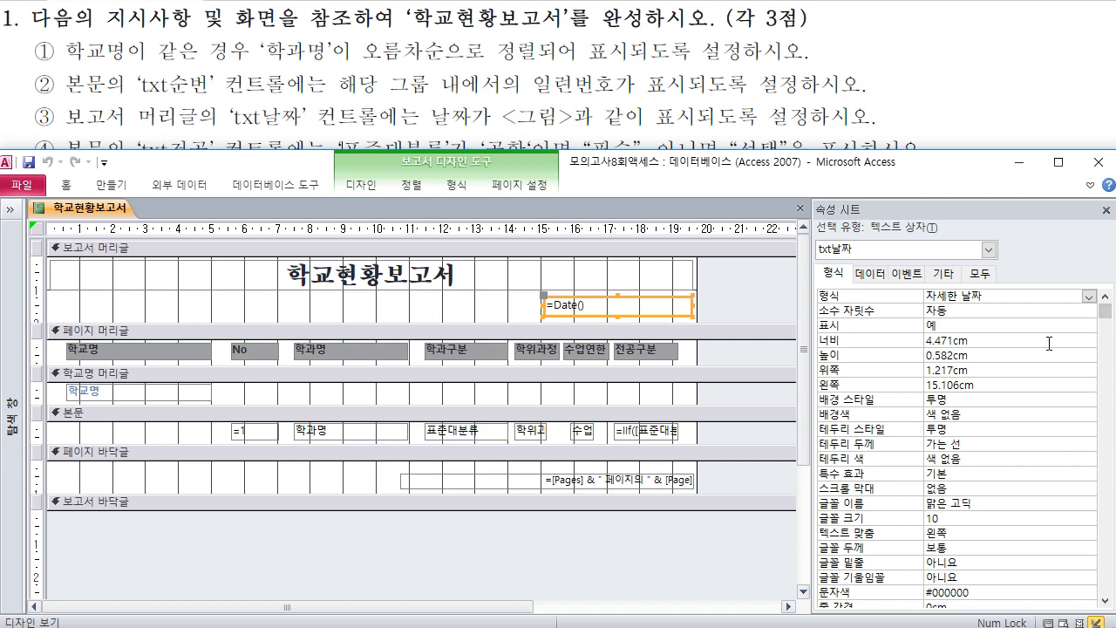
pyautogui.click(995, 297)
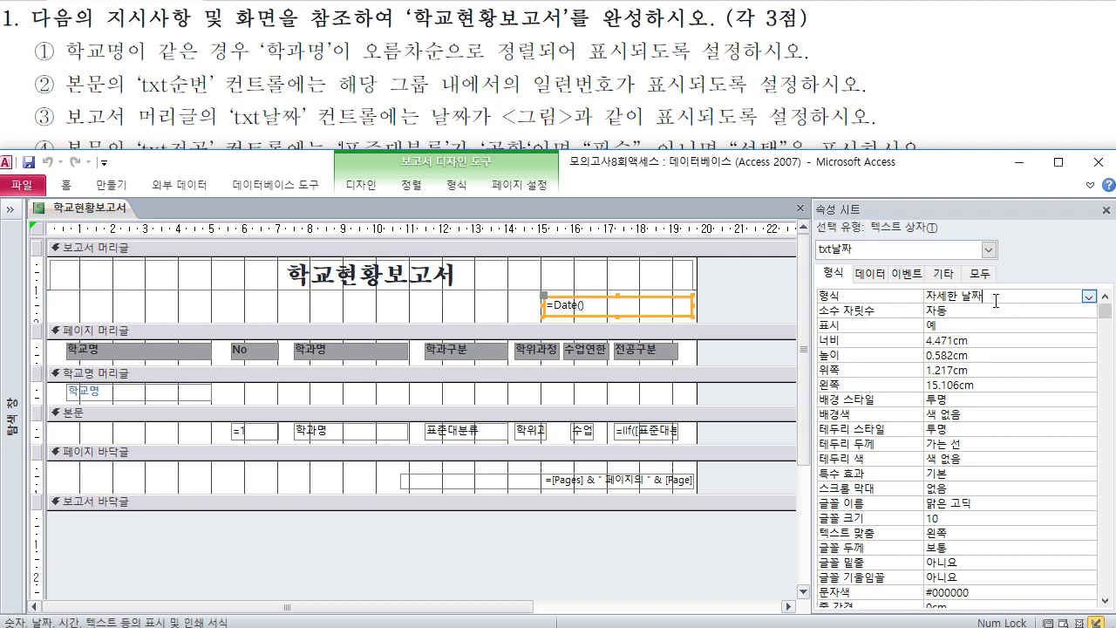
pyautogui.click(894, 297)
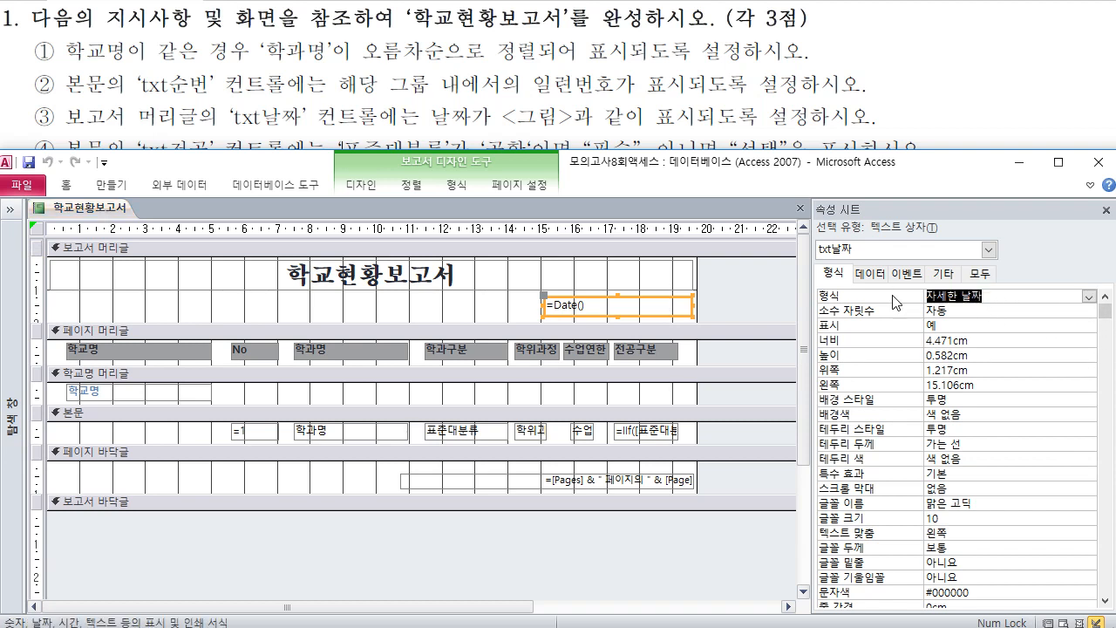
pyautogui.press('BackSpace')
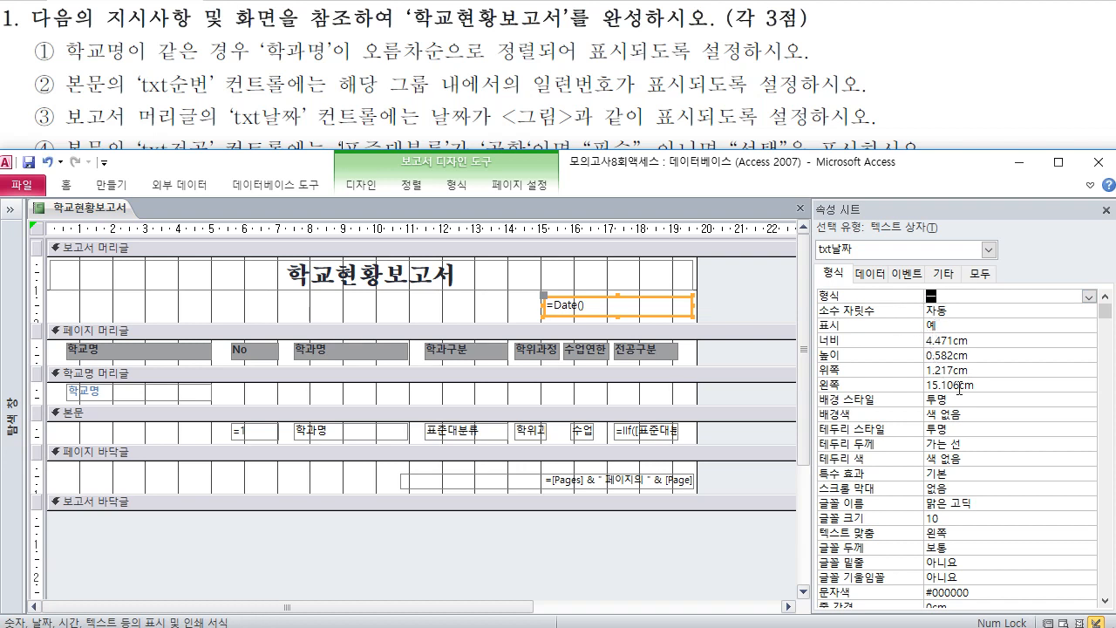
pyautogui.write('ㅡㅡ')
pyautogui.write('dd')
pyautogui.click(1010, 306)
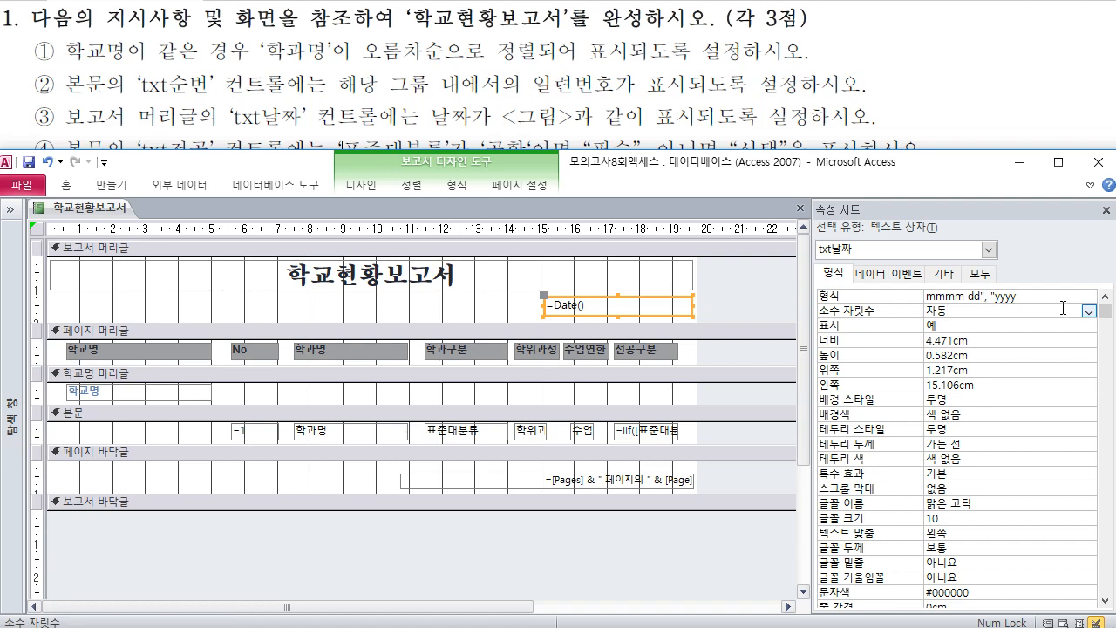
# Minimize Access and compare the date format with the report figure in the exam document
pyautogui.click(1018, 162)
pyautogui.scroll(-3, 779, 445)
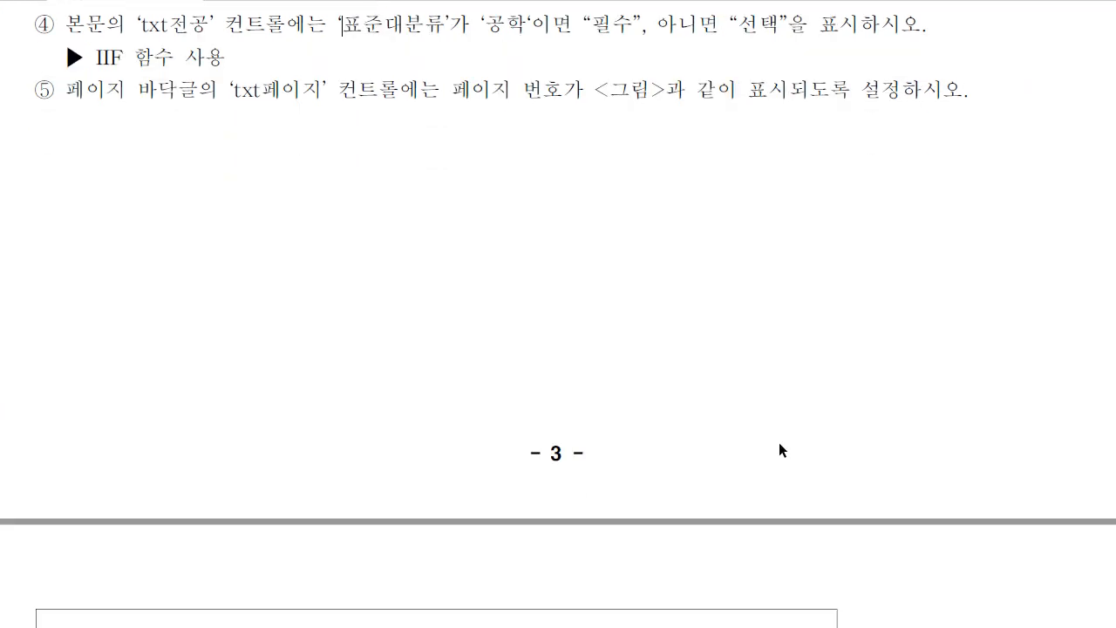
pyautogui.scroll(-3, 779, 442)
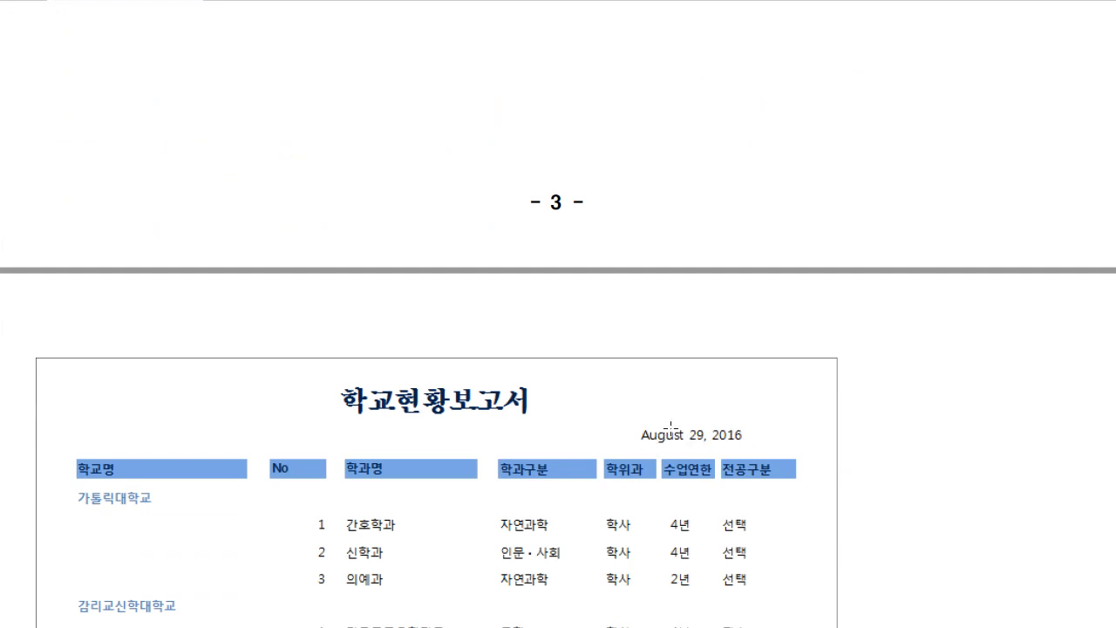
pyautogui.scroll(5, 706, 448)
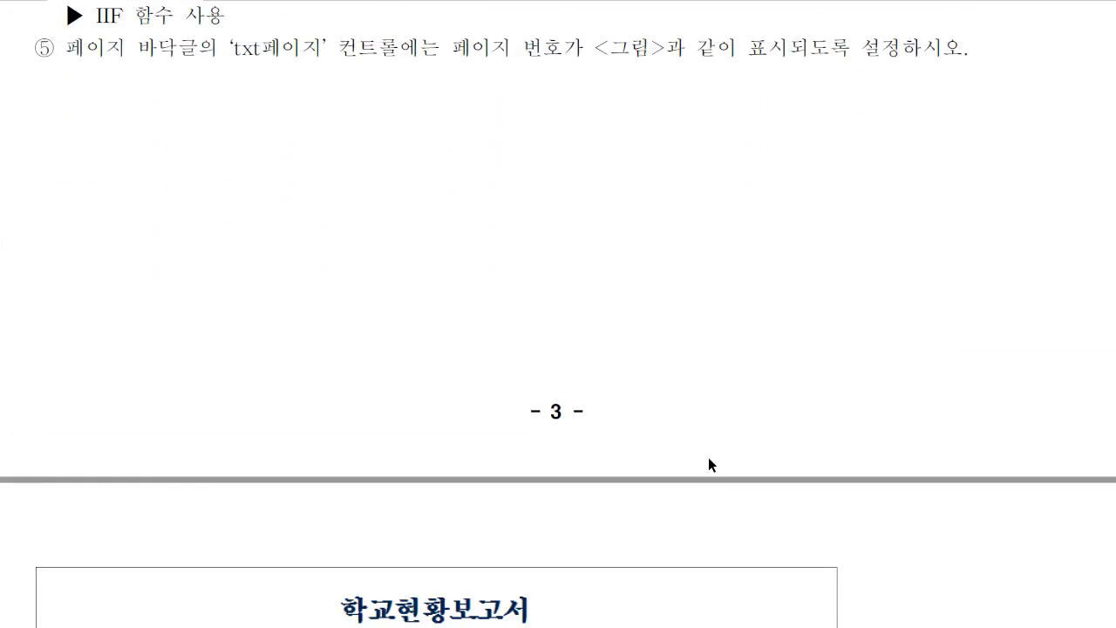
pyautogui.scroll(-1, 708, 461)
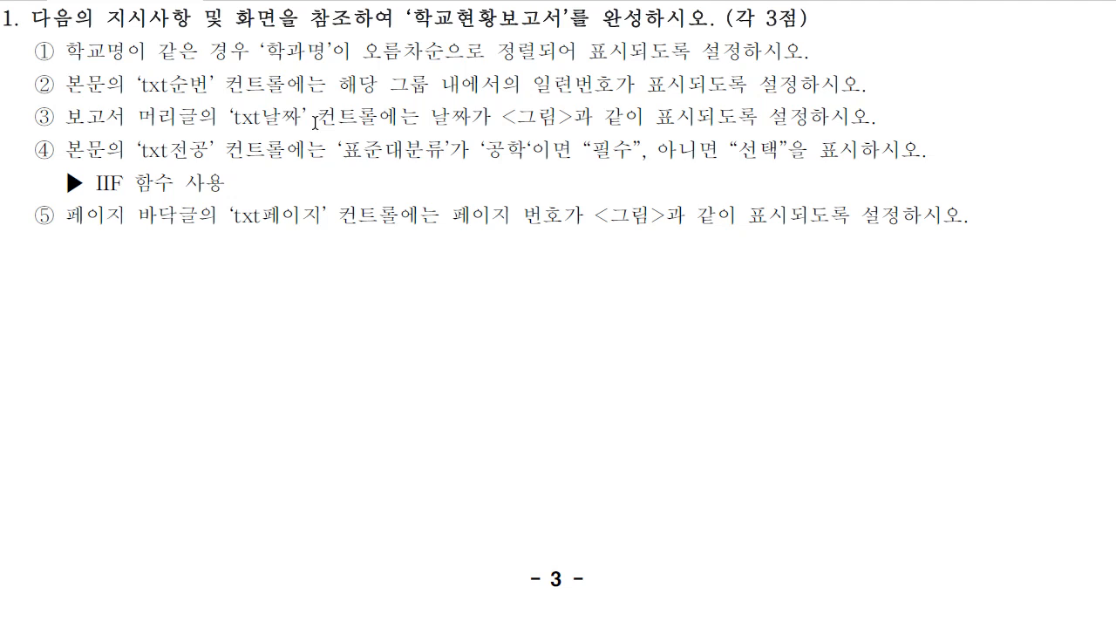
# Switch back to Access, preview the 학교현황보고서 report to check its date display, and return to design view
pyautogui.hotkey('alt', 'Tab')
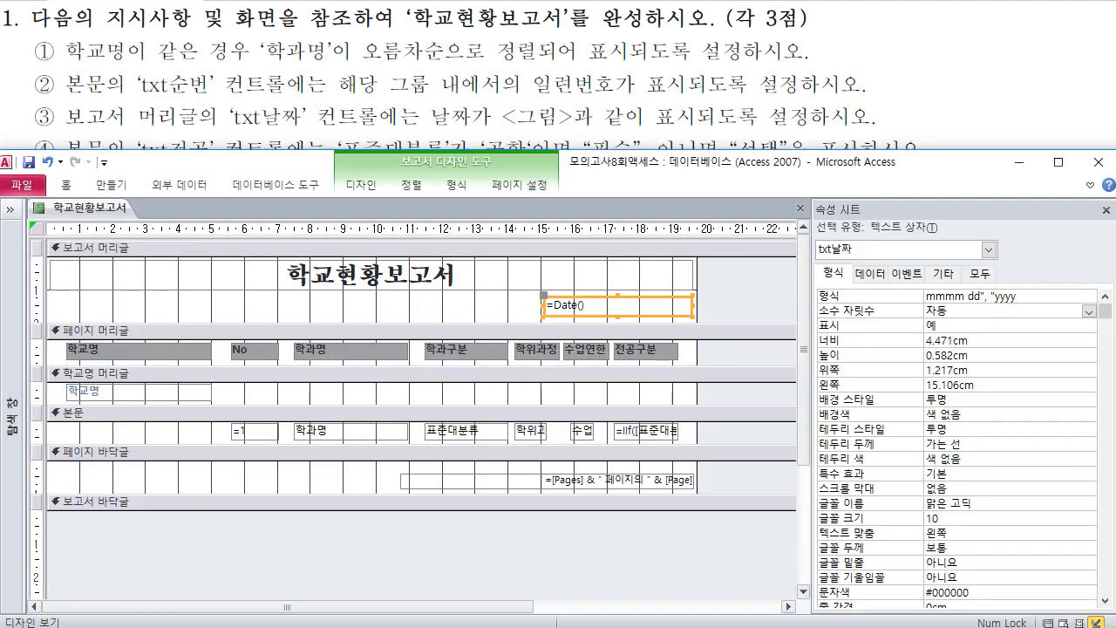
pyautogui.rightClick(113, 211)
pyautogui.click(148, 347)
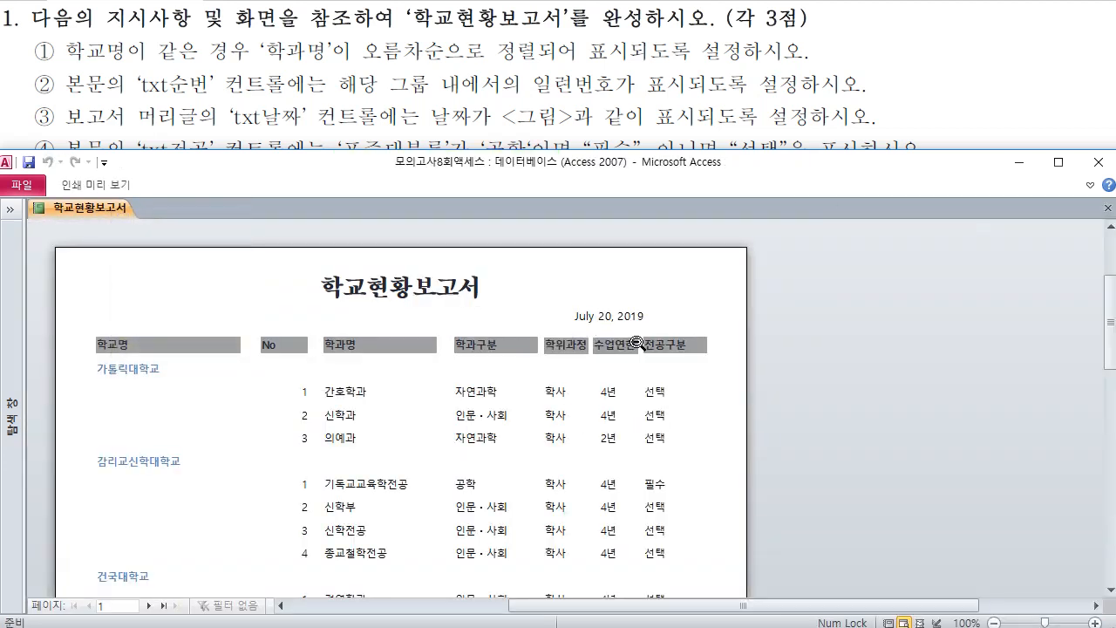
pyautogui.rightClick(224, 279)
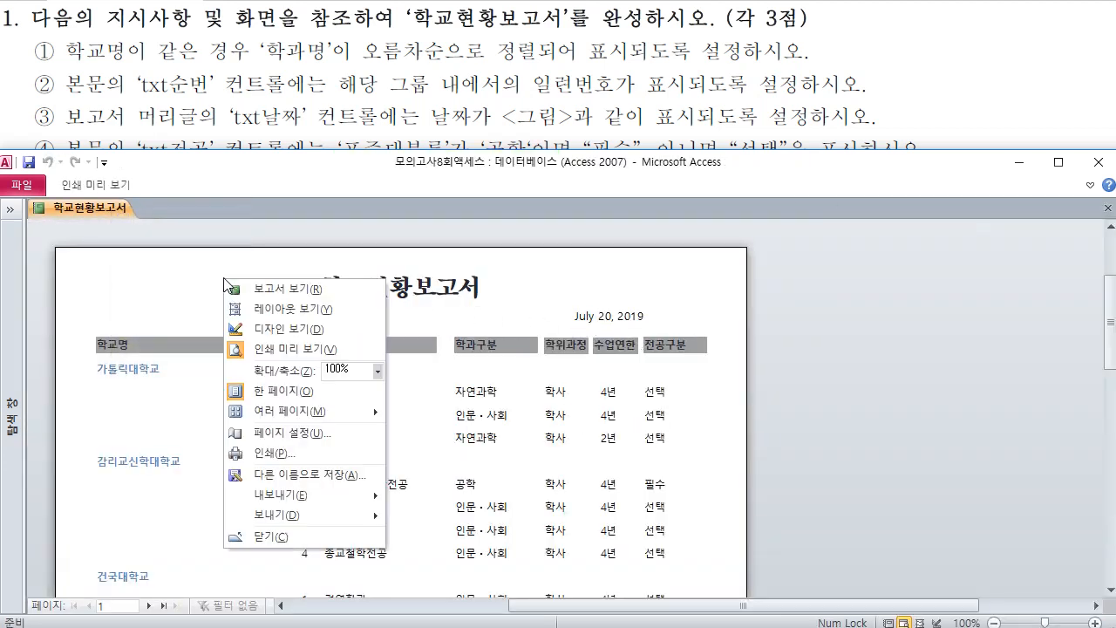
pyautogui.click(281, 330)
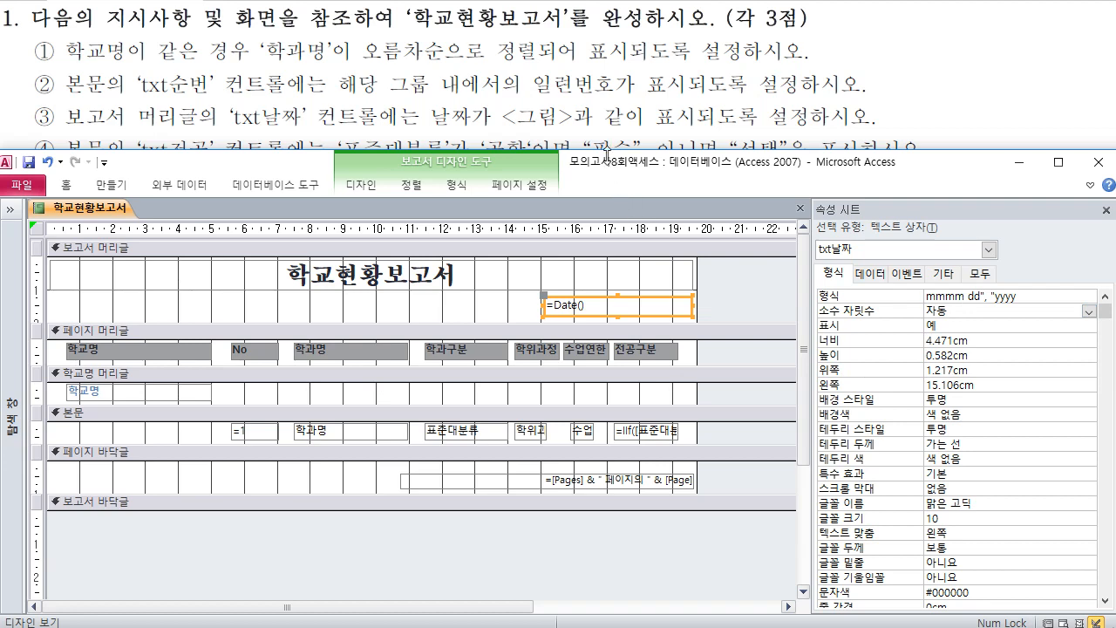
# Review the IIf expression in the 컨트롤 원본 of the txt전공 control, enlarged in the 확대/축소 window, against instruction ④
pyautogui.moveTo(607, 150); pyautogui.dragTo(598, 217)
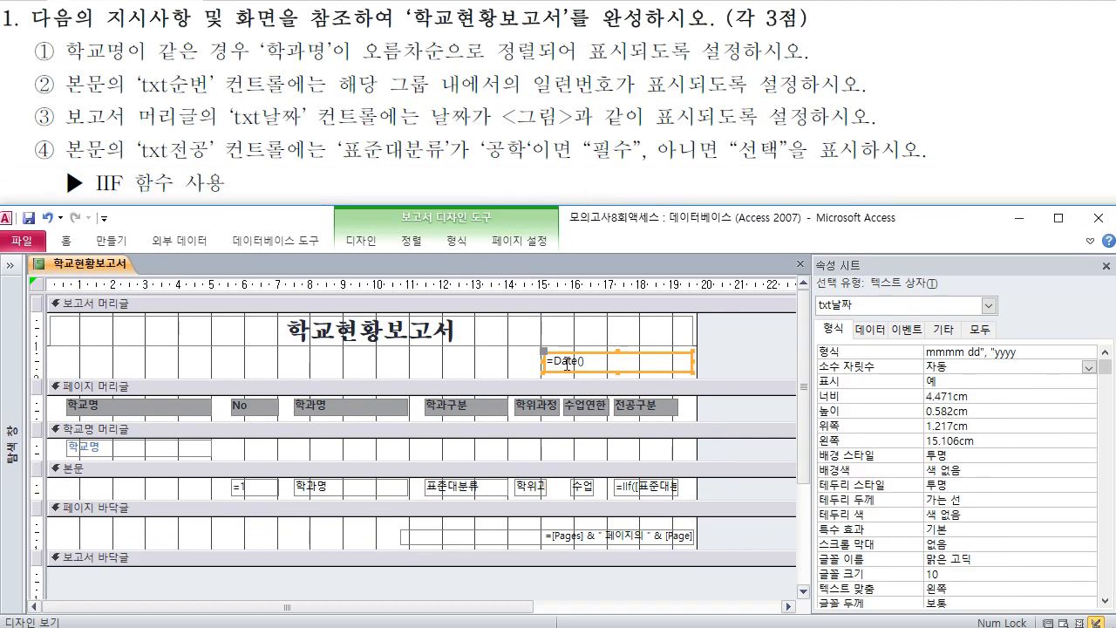
pyautogui.click(642, 491)
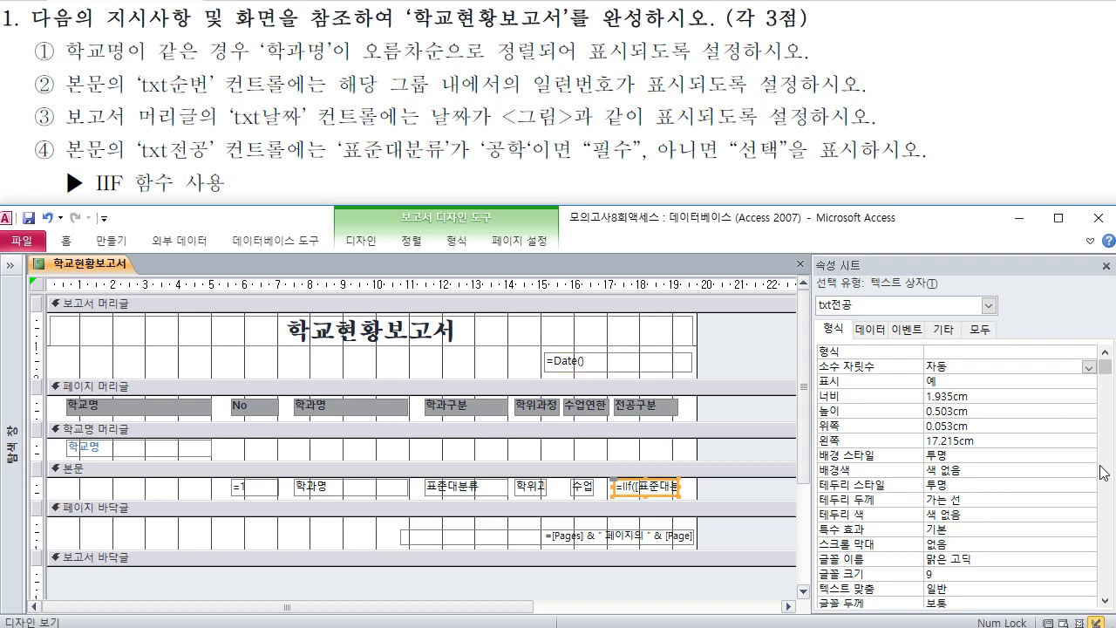
pyautogui.click(1102, 374)
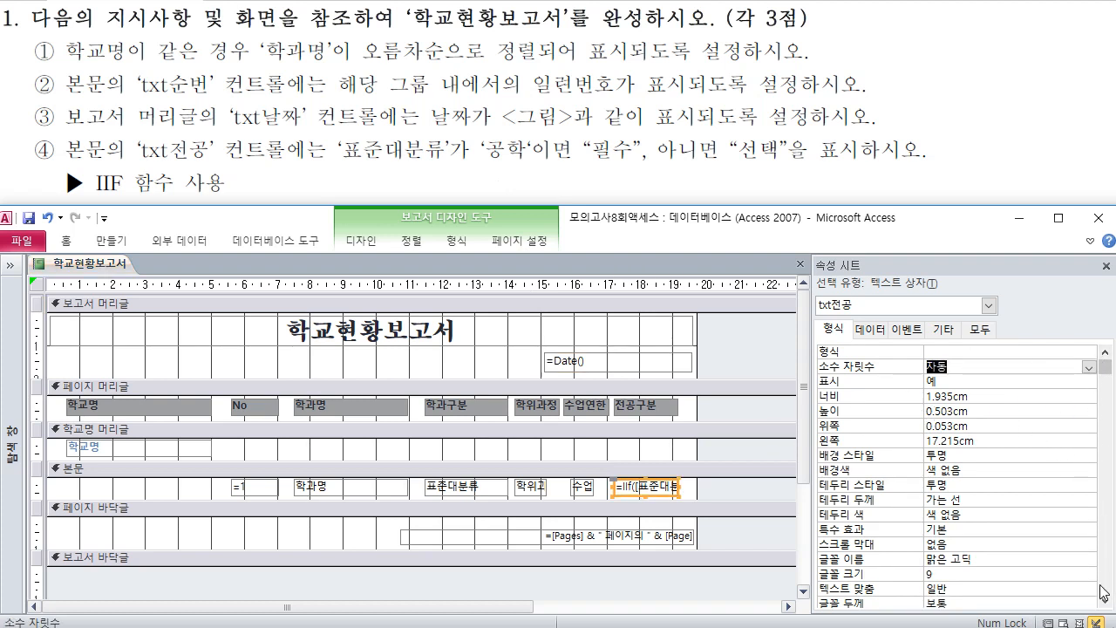
pyautogui.click(987, 337)
pyautogui.click(994, 366)
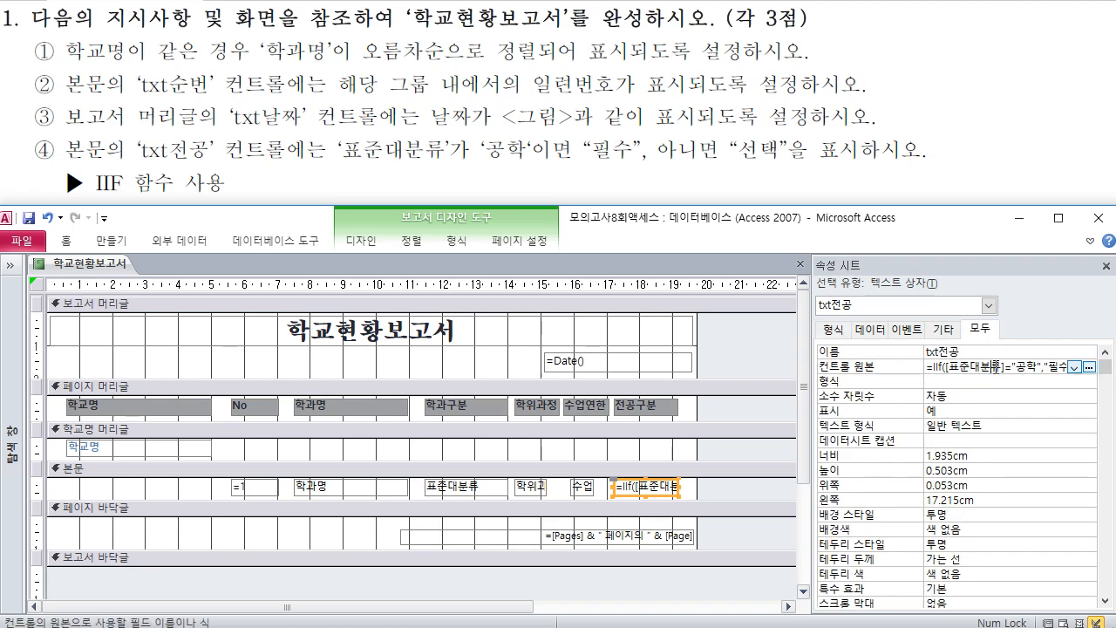
pyautogui.hotkey('shift', 'F2')
pyautogui.click(551, 401)
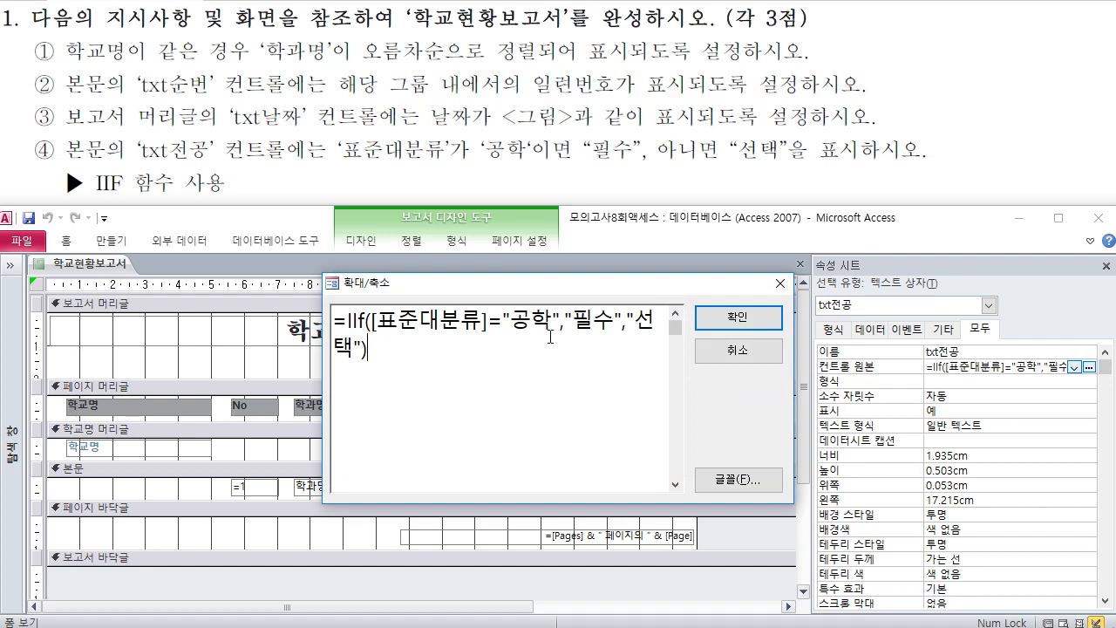
pyautogui.click(737, 317)
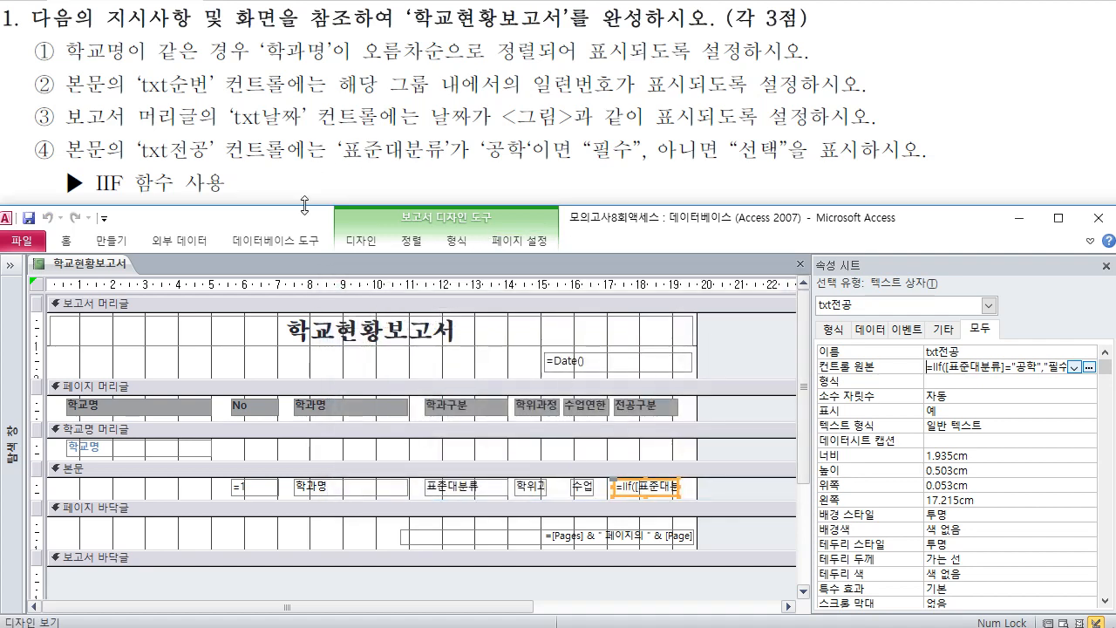
# Switch to the exam document and check the txt페이지 instruction against the page number format in the report figure
pyautogui.moveTo(305, 206); pyautogui.dragTo(326, 234)
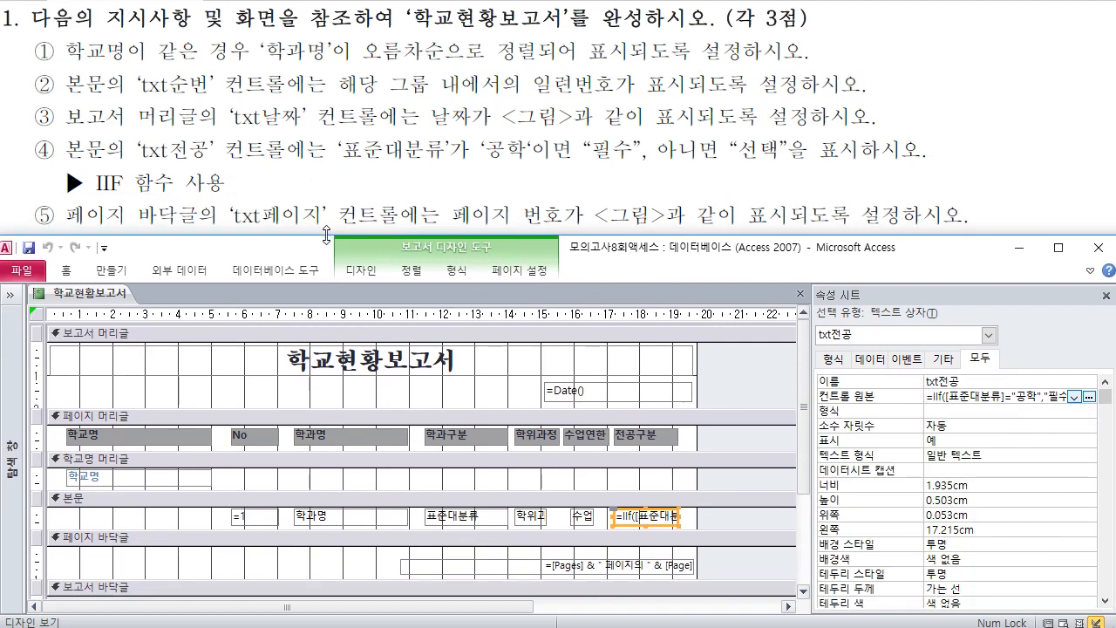
pyautogui.click(502, 221)
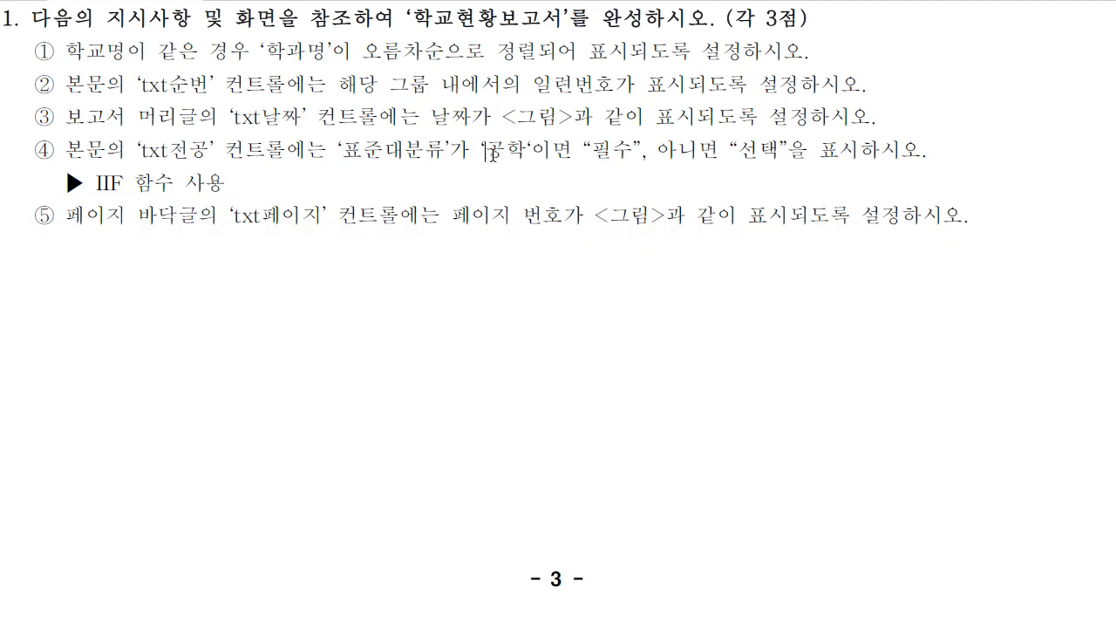
pyautogui.scroll(-10, 492, 155)
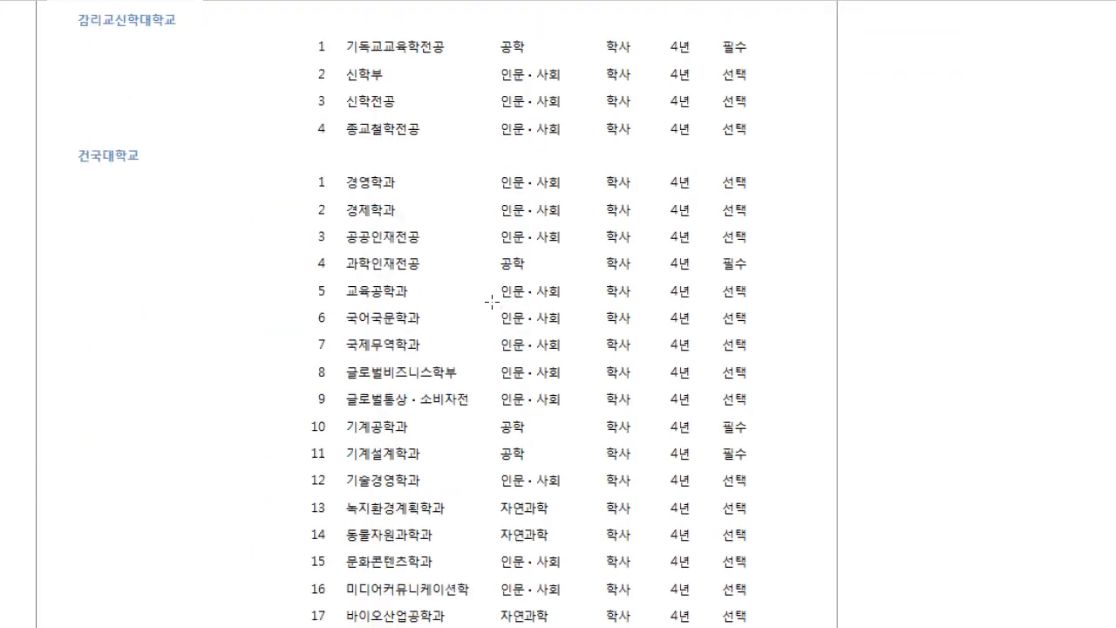
pyautogui.scroll(-8, 492, 301)
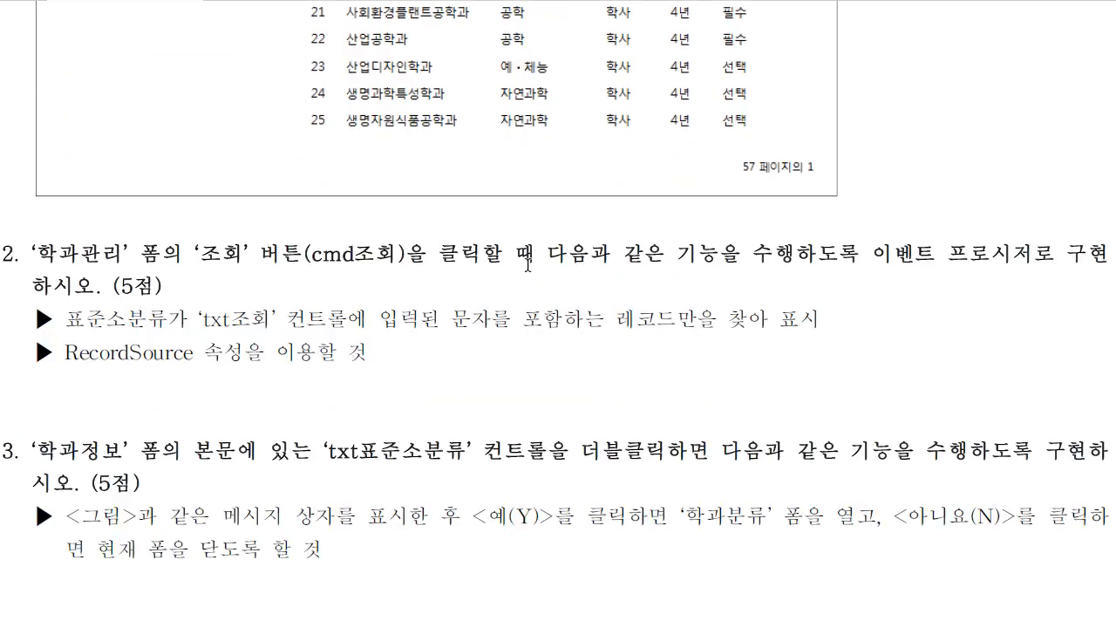
pyautogui.scroll(-1, 732, 181)
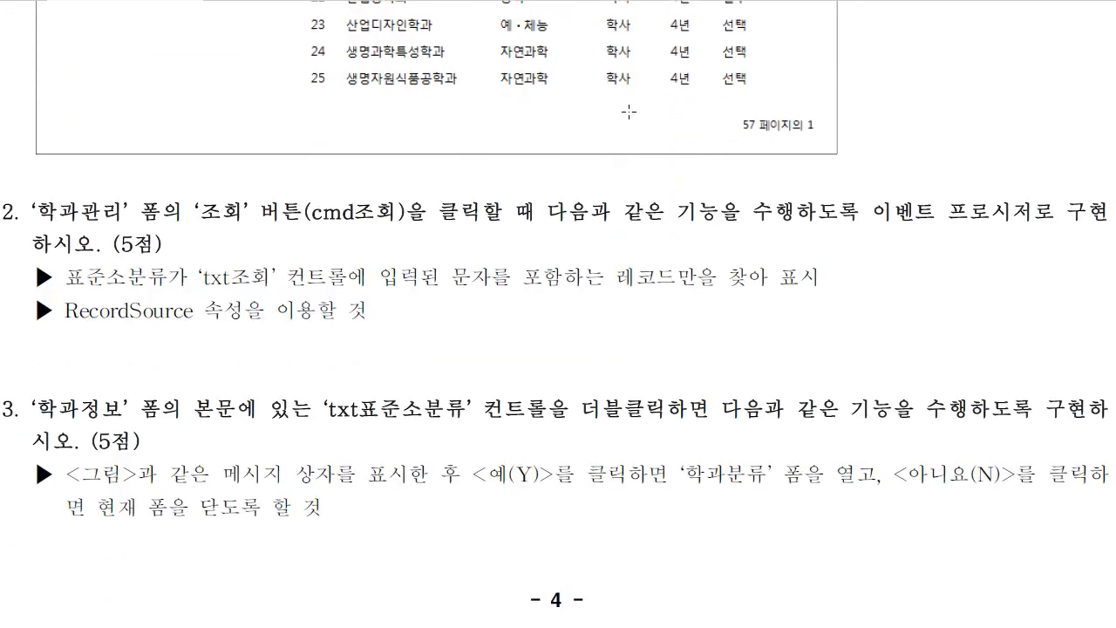
pyautogui.scroll(-2, 642, 149)
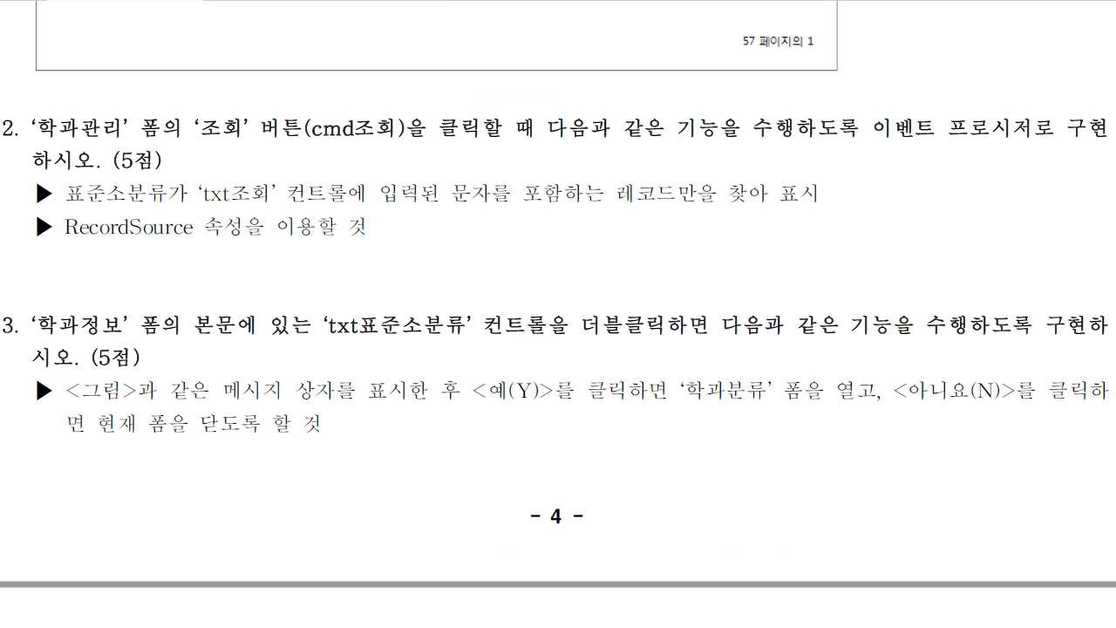
# Return to Access and review the 컨트롤 원본 expression of the txt페이지 control in the 확대/축소 window
pyautogui.hotkey('alt', 'Tab')
pyautogui.scroll(-1, 693, 539)
pyautogui.click(671, 494)
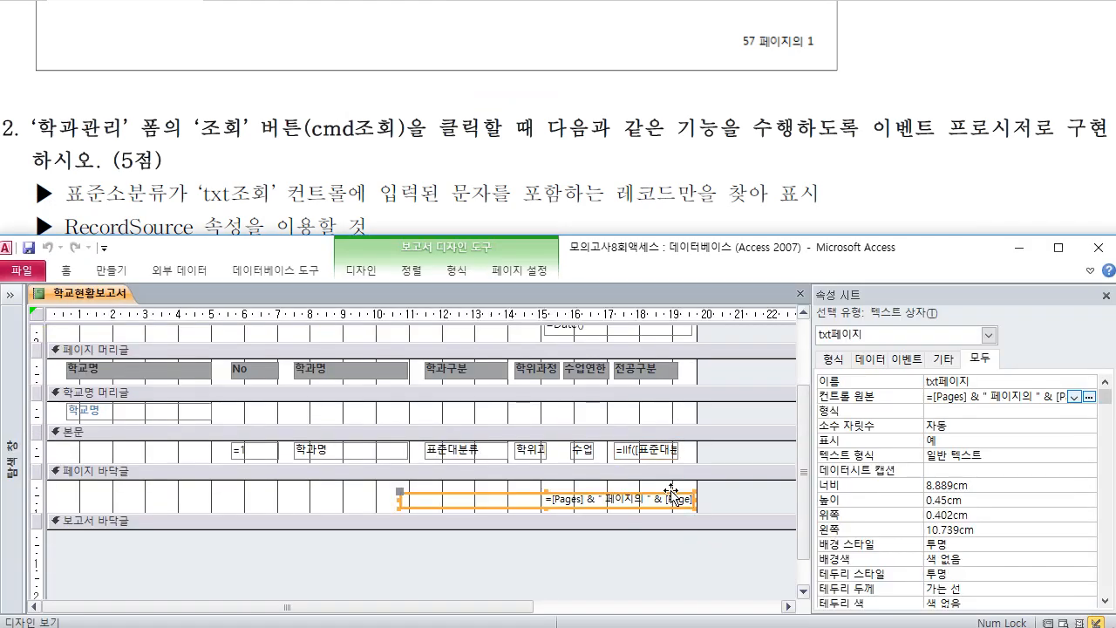
pyautogui.click(999, 397)
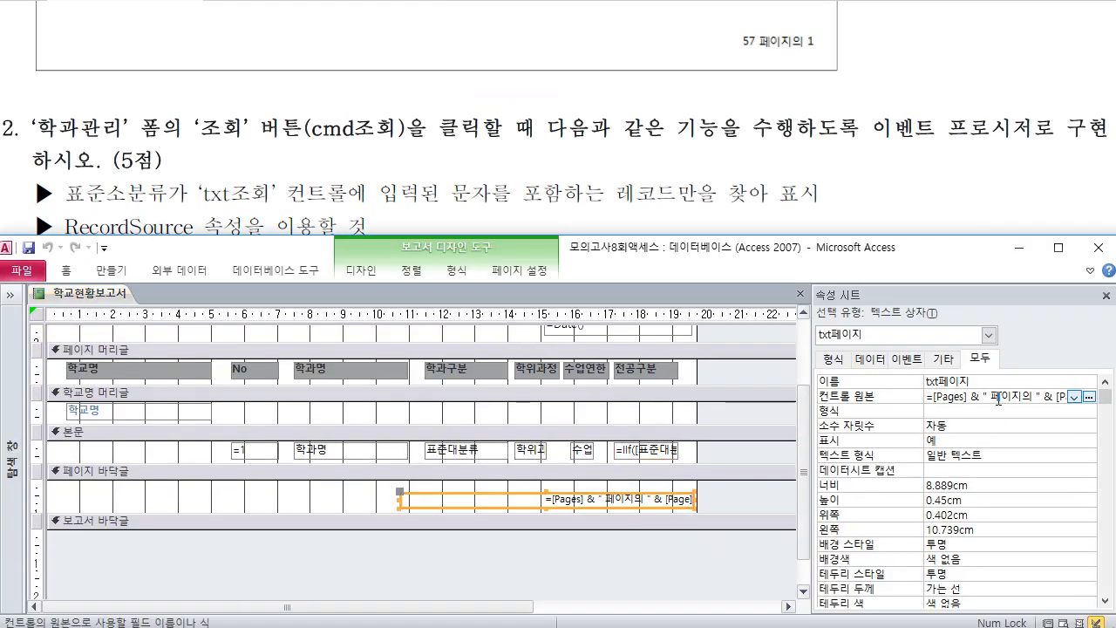
pyautogui.hotkey('shift', 'F2')
pyautogui.click(434, 341)
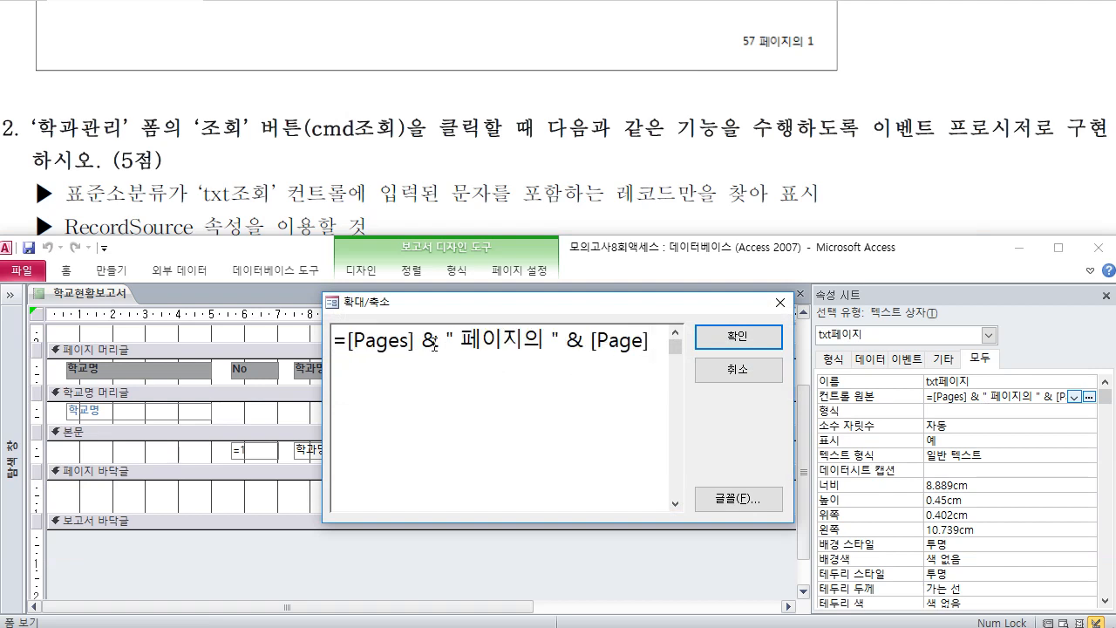
pyautogui.press('End')
pyautogui.click(568, 340)
pyautogui.click(737, 336)
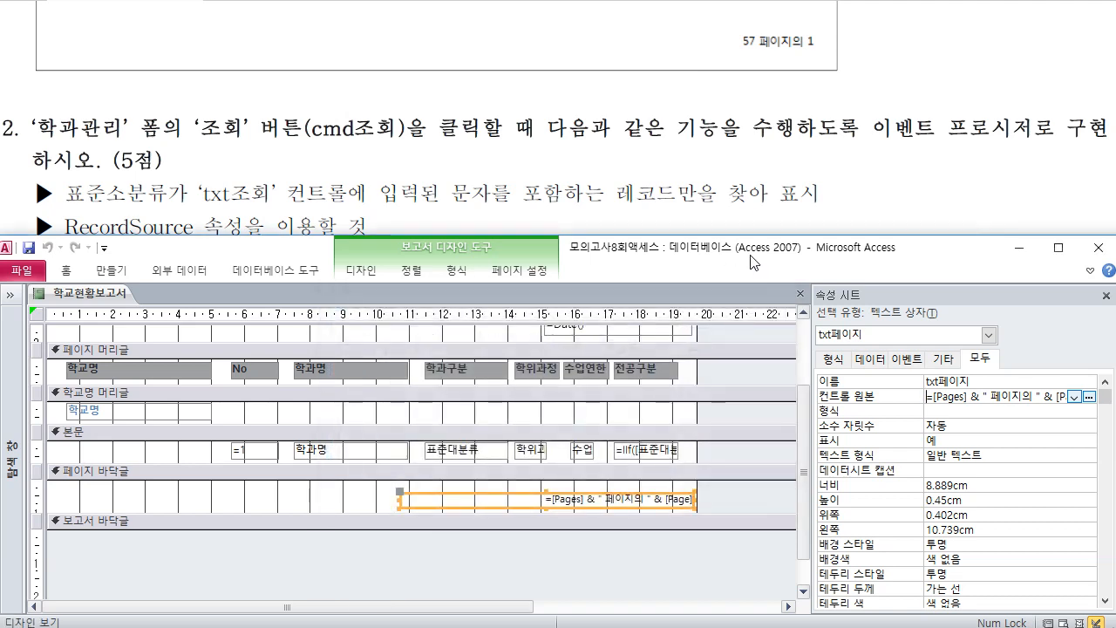
# Review the report instructions in the exam document again, especially the txt날짜 item, and read the 학과관리 form's 조회 button task
pyautogui.click(715, 167)
pyautogui.scroll(-2, 713, 168)
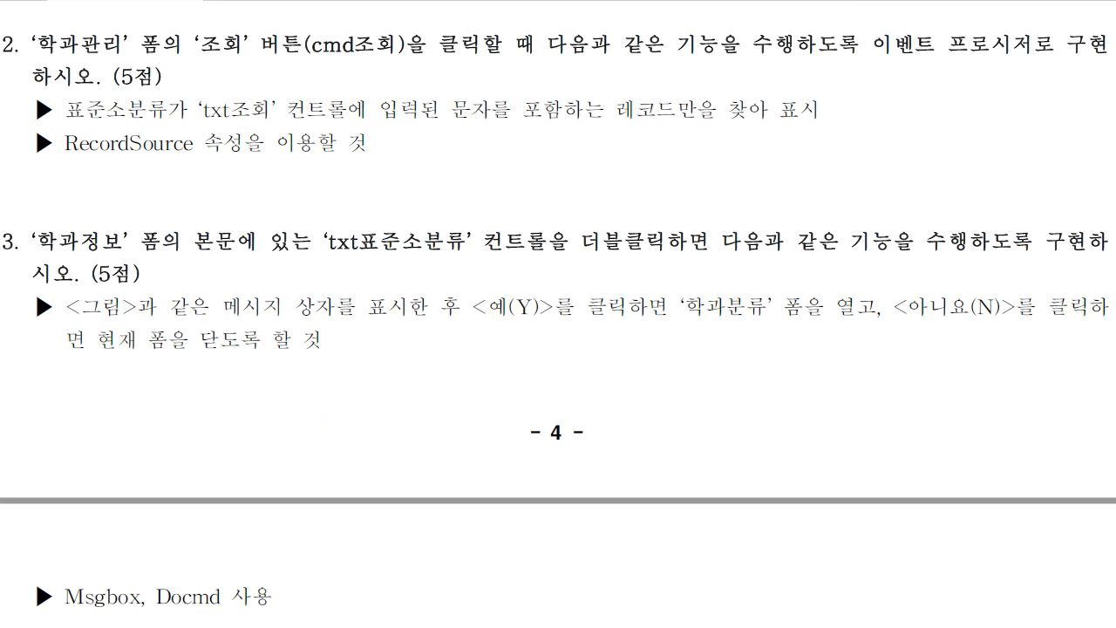
pyautogui.scroll(20, 819, 175)
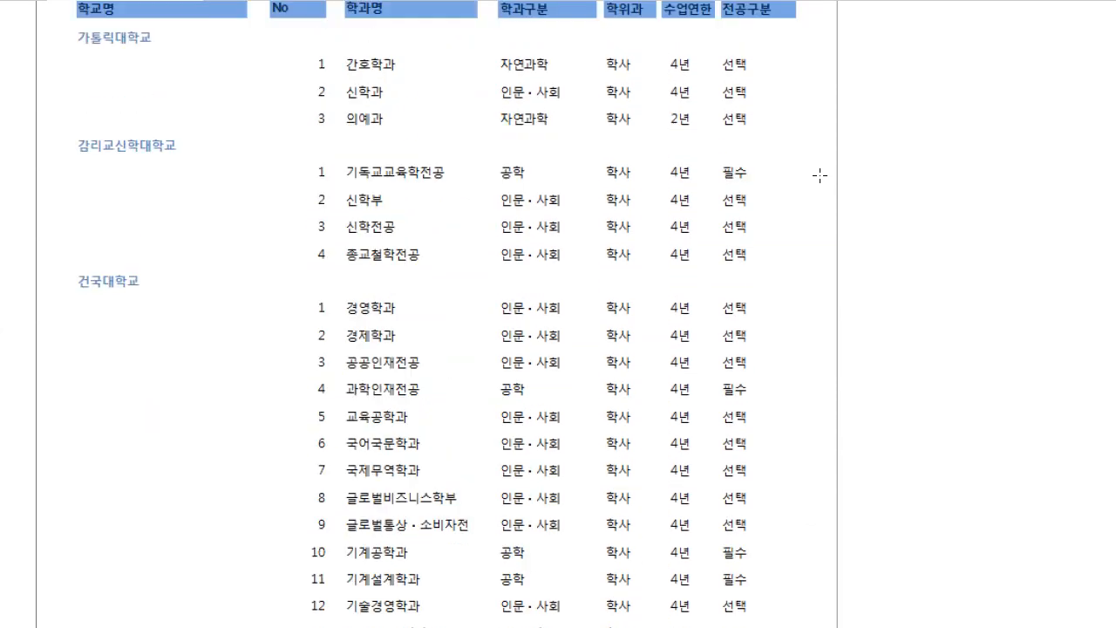
pyautogui.scroll(20, 819, 175)
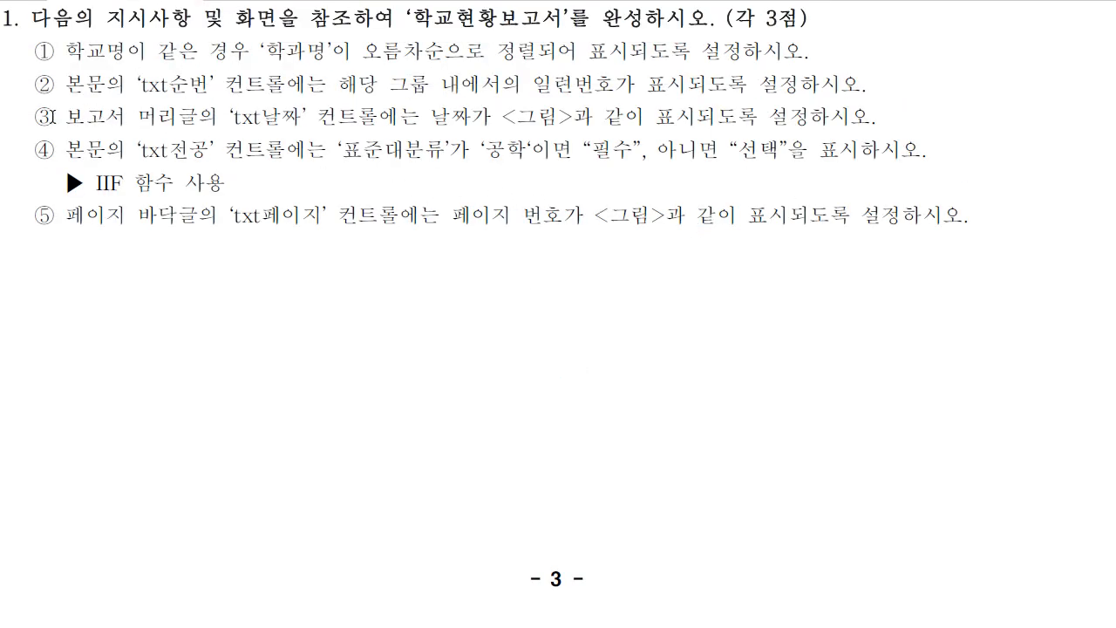
pyautogui.moveTo(34, 117); pyautogui.dragTo(863, 113)
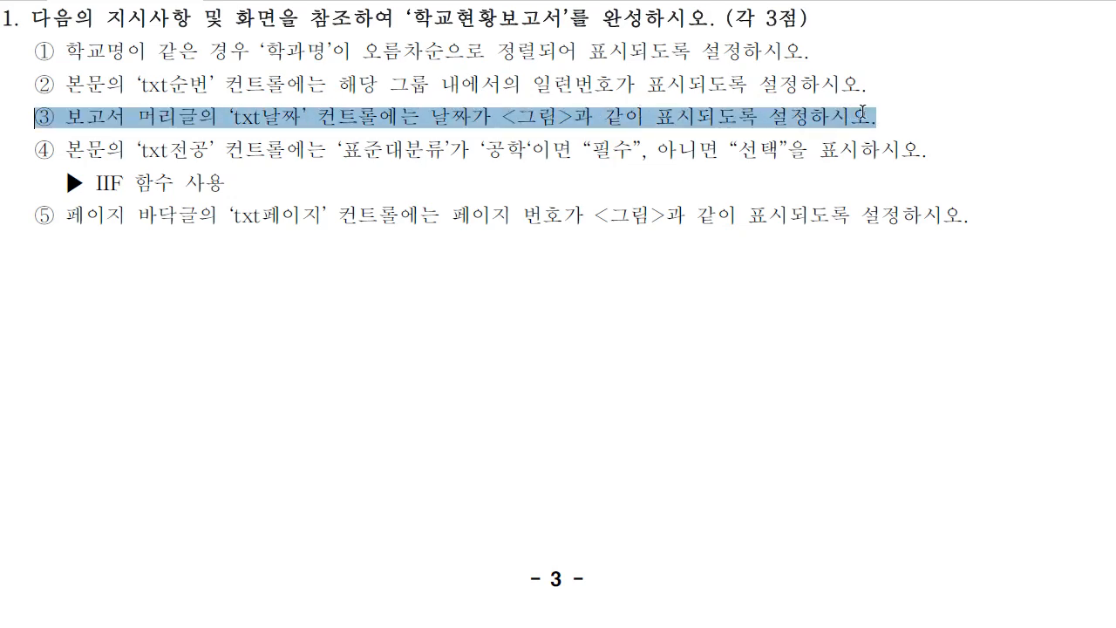
pyautogui.click(630, 221)
pyautogui.scroll(-15, 604, 253)
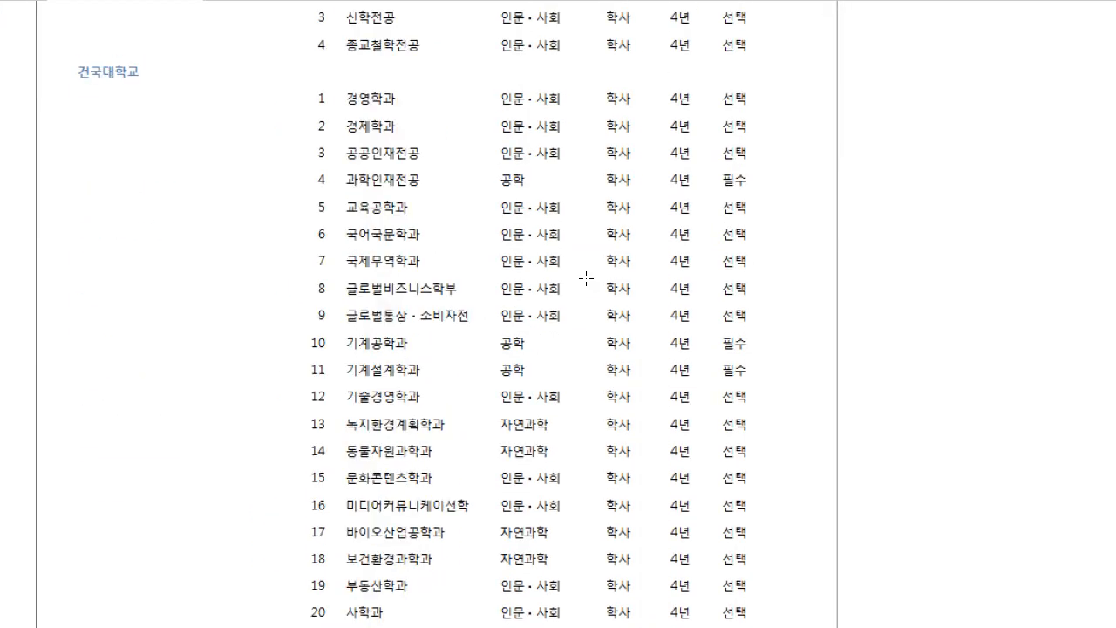
pyautogui.scroll(-10, 586, 277)
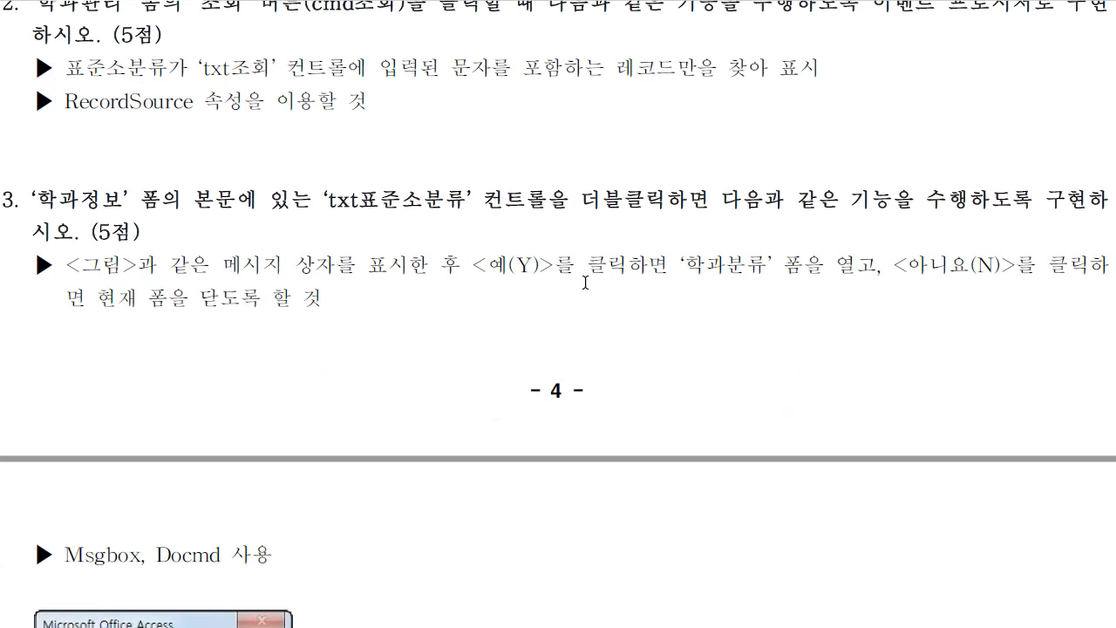
pyautogui.scroll(1, 584, 282)
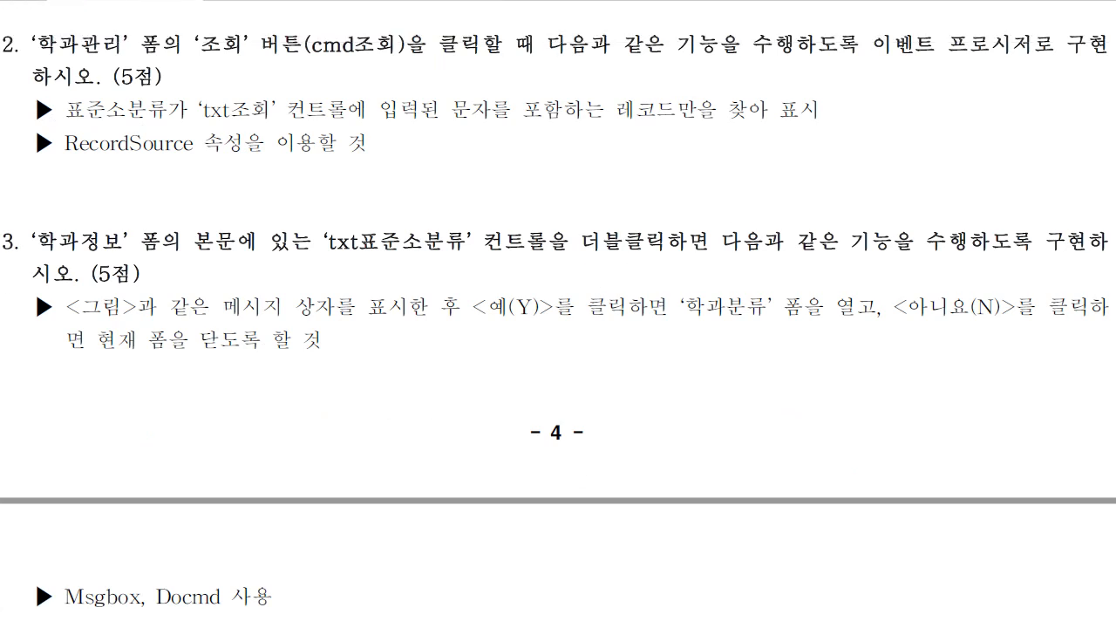
pyautogui.scroll(-1, 558, 313)
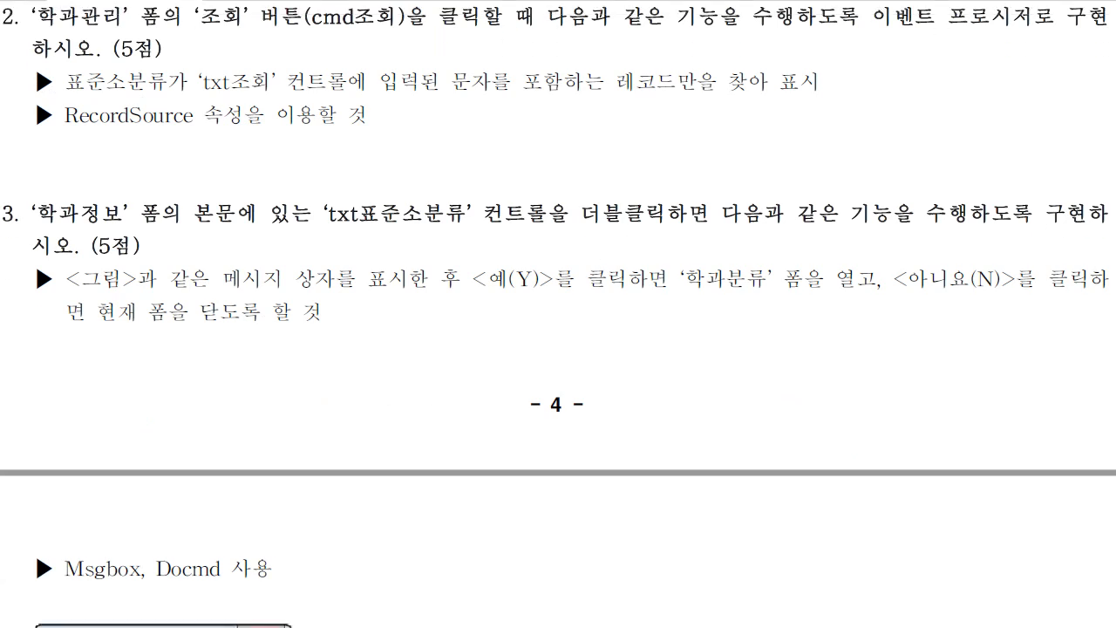
# In Access, close the 학교현황보고서 report without saving its changes and open the 학과관리 form with the 탐색 창 collapsed
pyautogui.hotkey('alt', 'Tab')
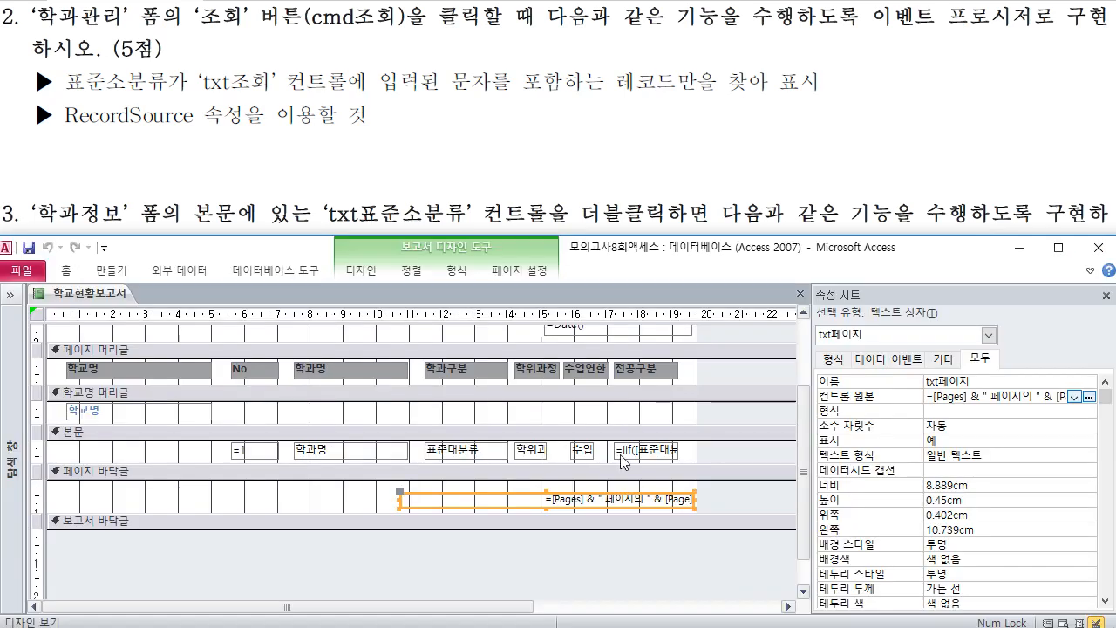
pyautogui.moveTo(607, 232); pyautogui.dragTo(610, 132)
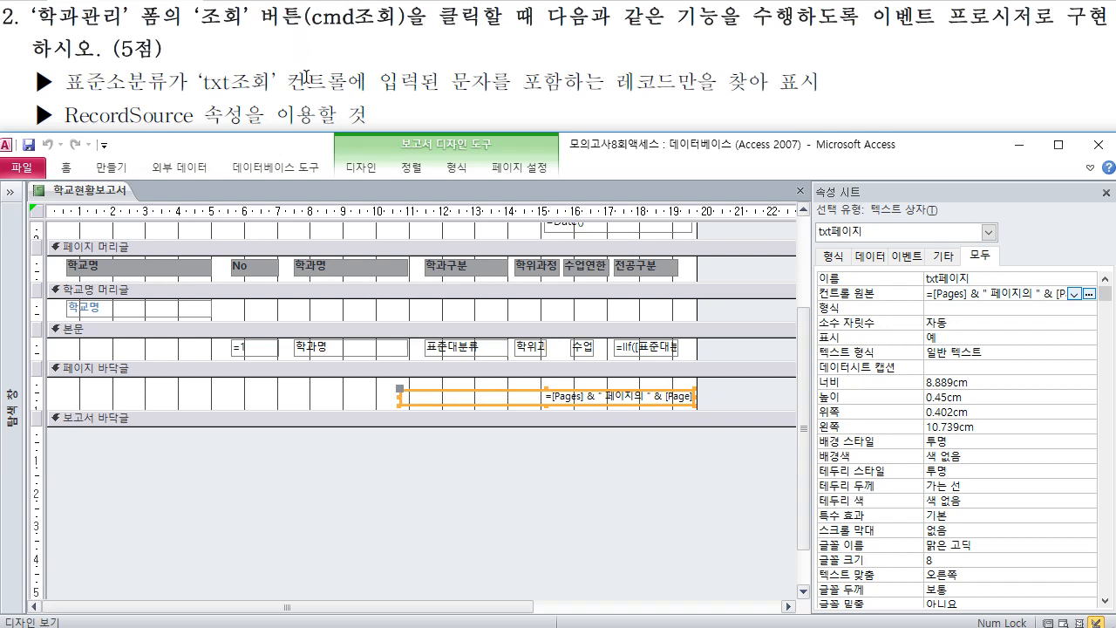
pyautogui.scroll(2, 457, 377)
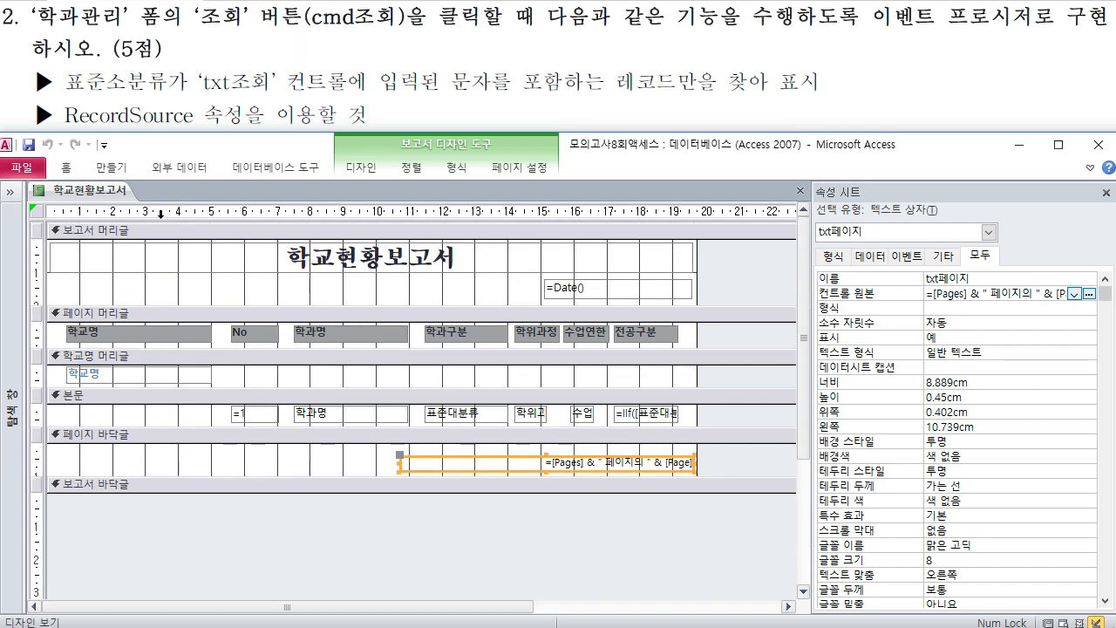
pyautogui.rightClick(112, 191)
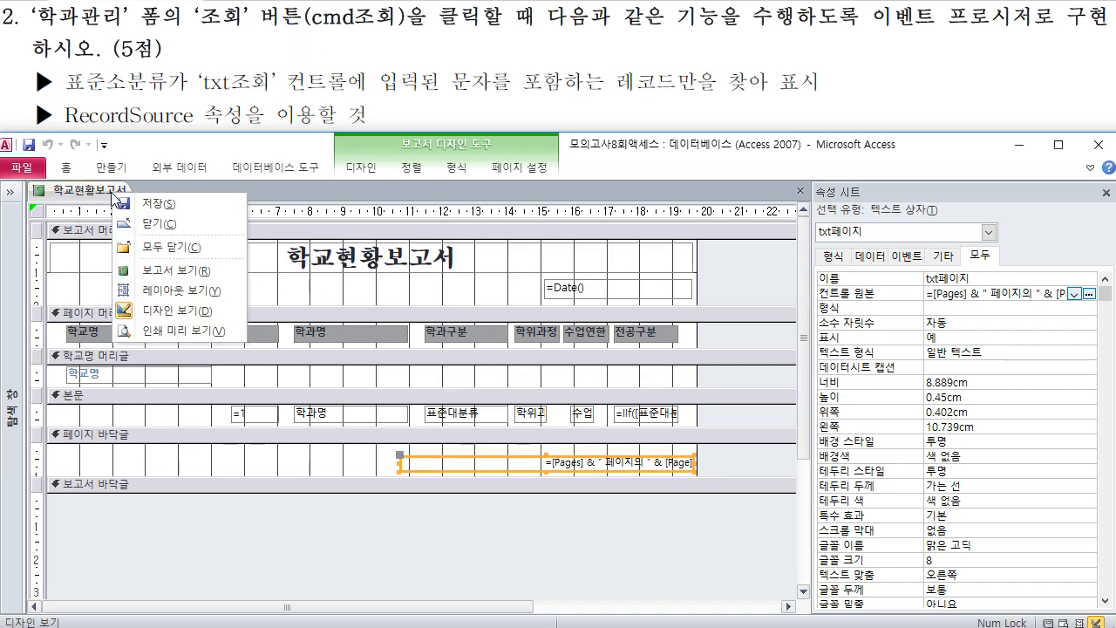
pyautogui.click(161, 223)
pyautogui.click(793, 425)
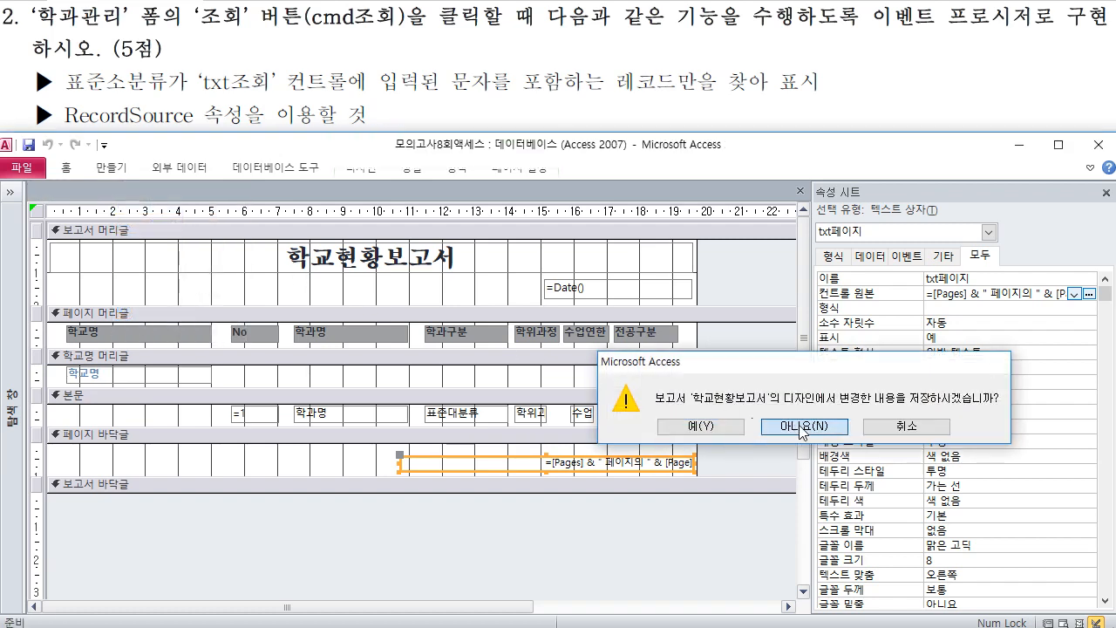
pyautogui.doubleClick(73, 386)
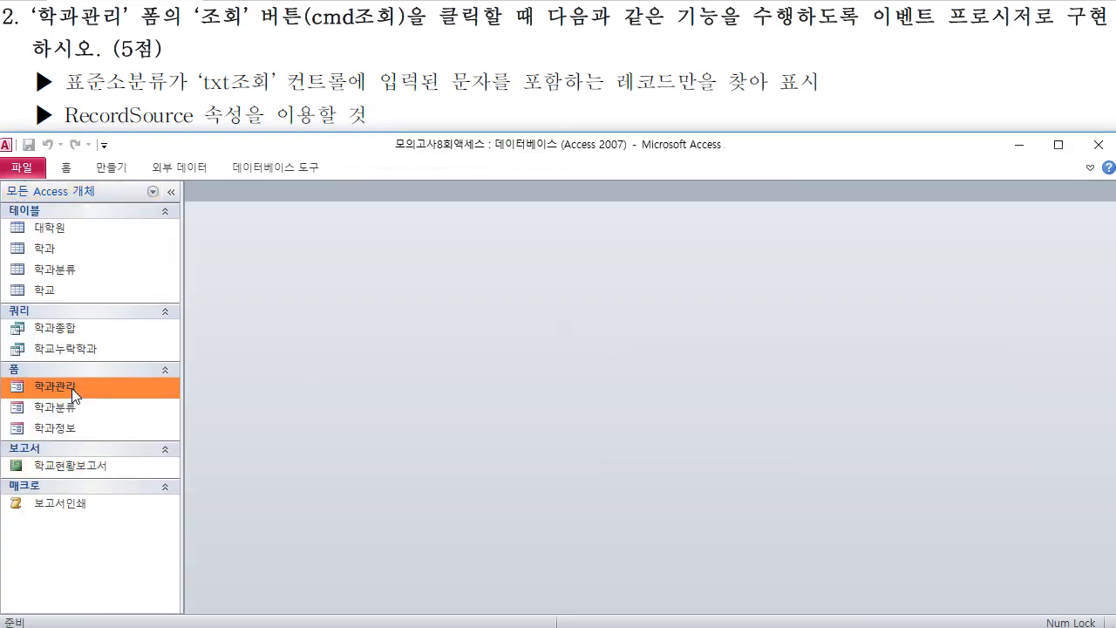
pyautogui.click(171, 193)
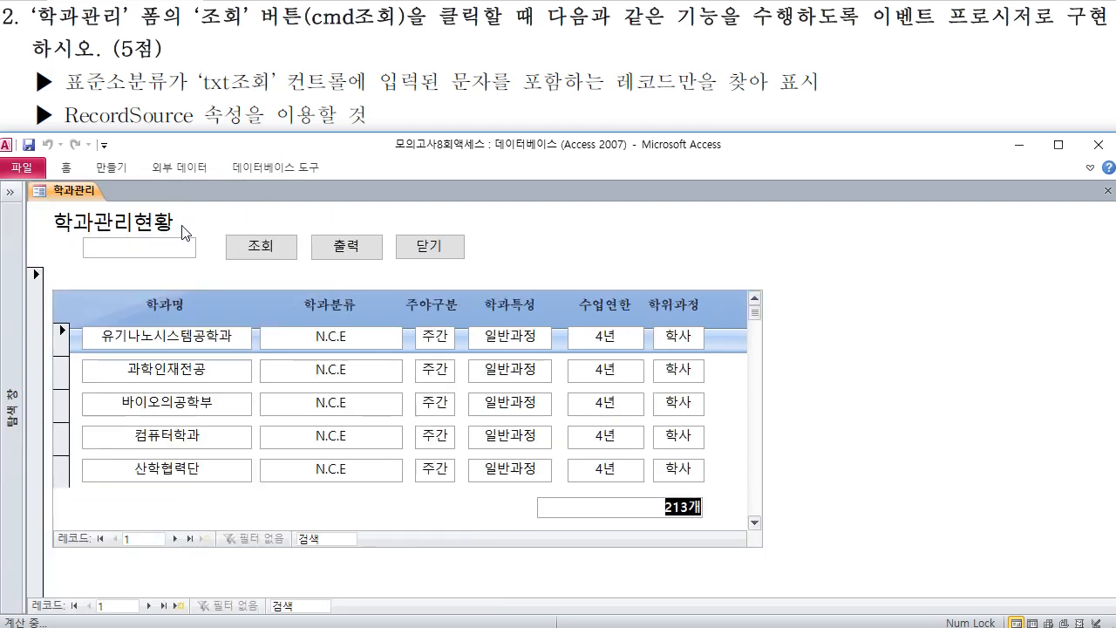
# Switch the 학과관리 form to 디자인 보기 and select the 조회 button in the form header
pyautogui.rightClick(78, 193)
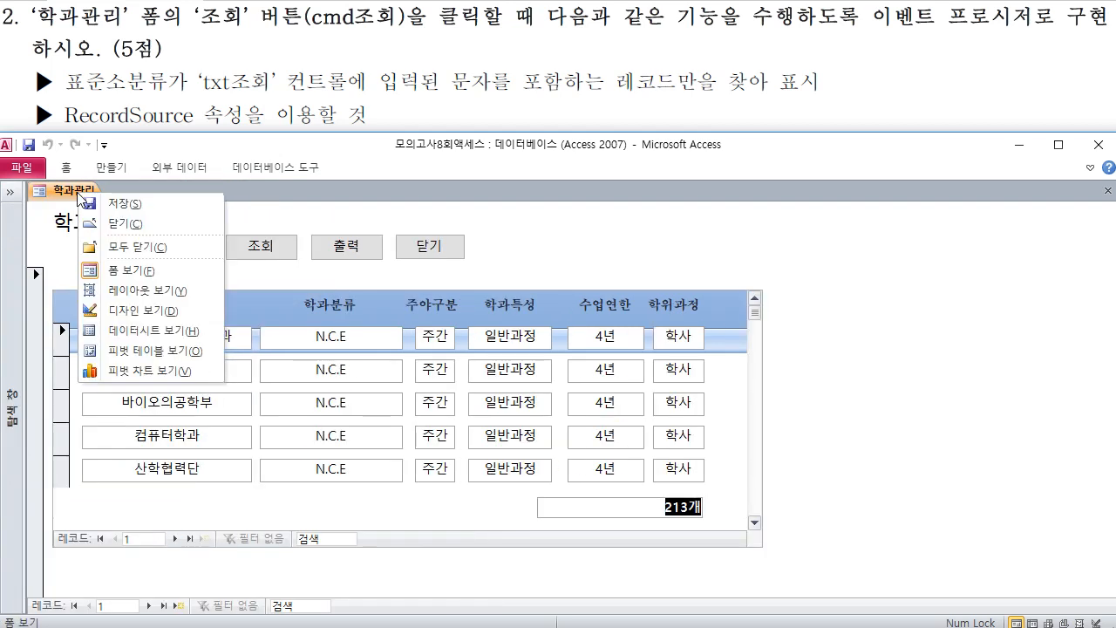
pyautogui.click(133, 270)
pyautogui.rightClick(73, 190)
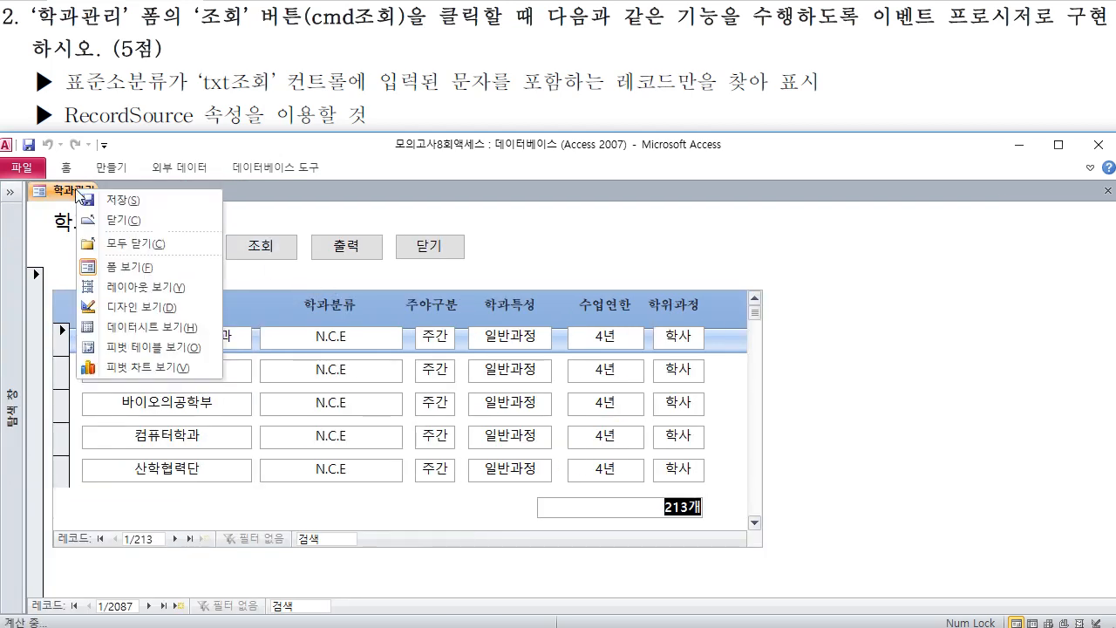
pyautogui.click(131, 299)
pyautogui.click(292, 293)
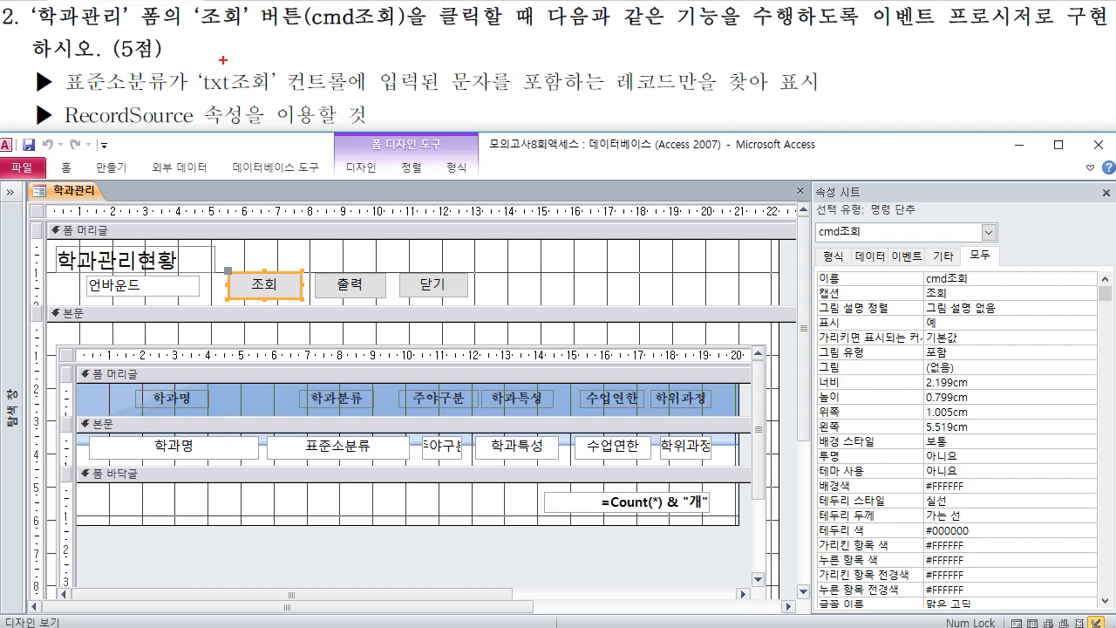
pyautogui.moveTo(182, 5); pyautogui.dragTo(489, 35)
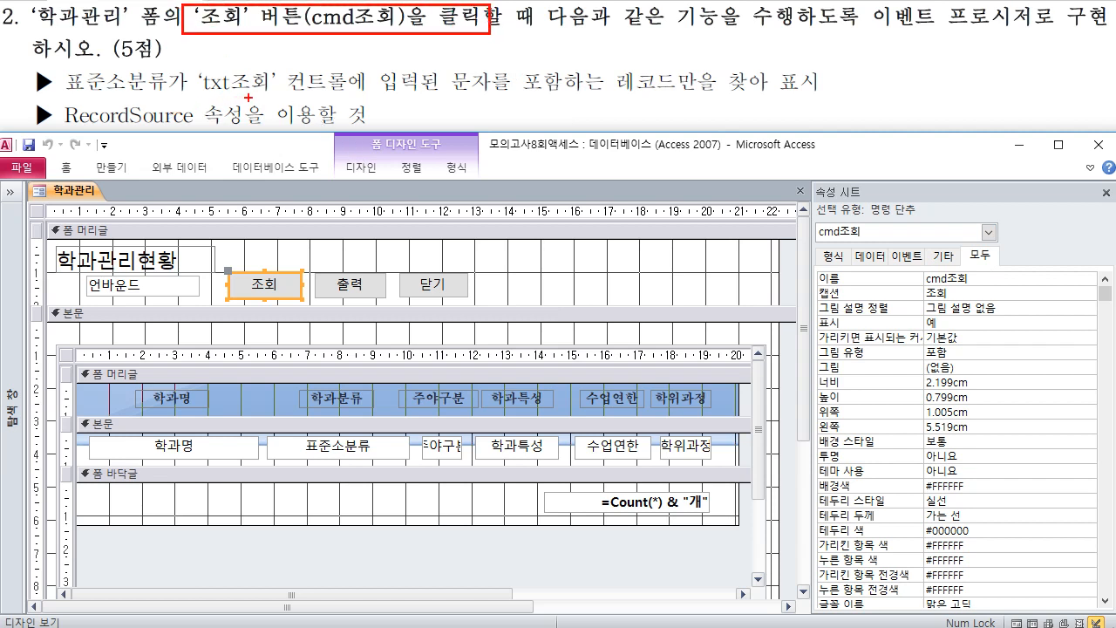
# Select the unbound text box in the form header and check its name against the exam's txt조회 and 표준소분류 instruction
pyautogui.click(194, 292)
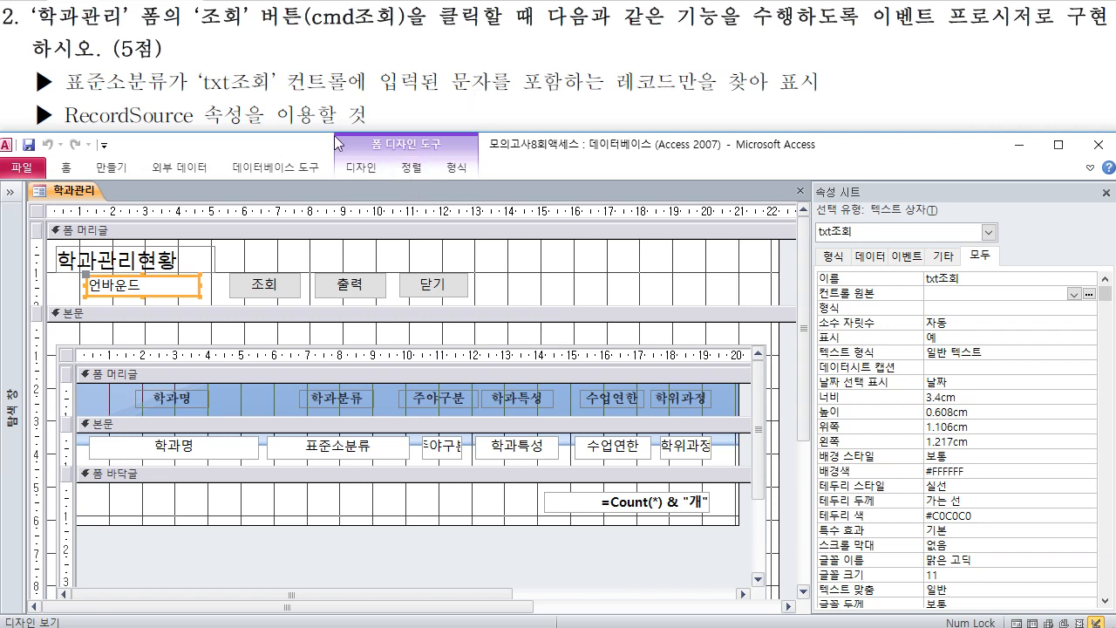
pyautogui.moveTo(67, 71); pyautogui.dragTo(478, 92)
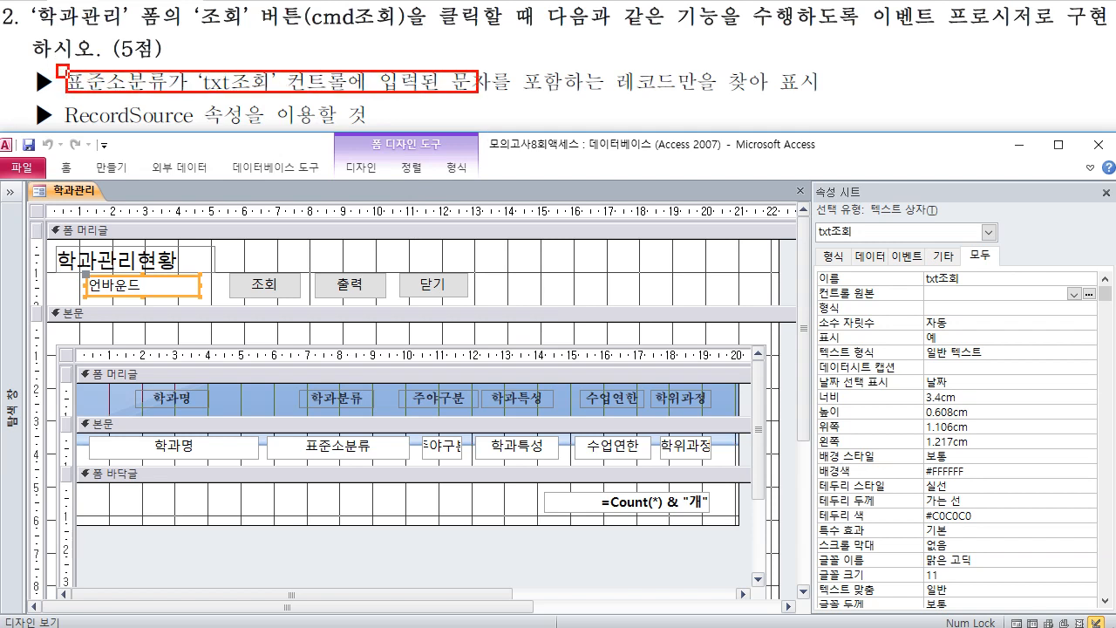
pyautogui.moveTo(58, 64); pyautogui.dragTo(172, 96)
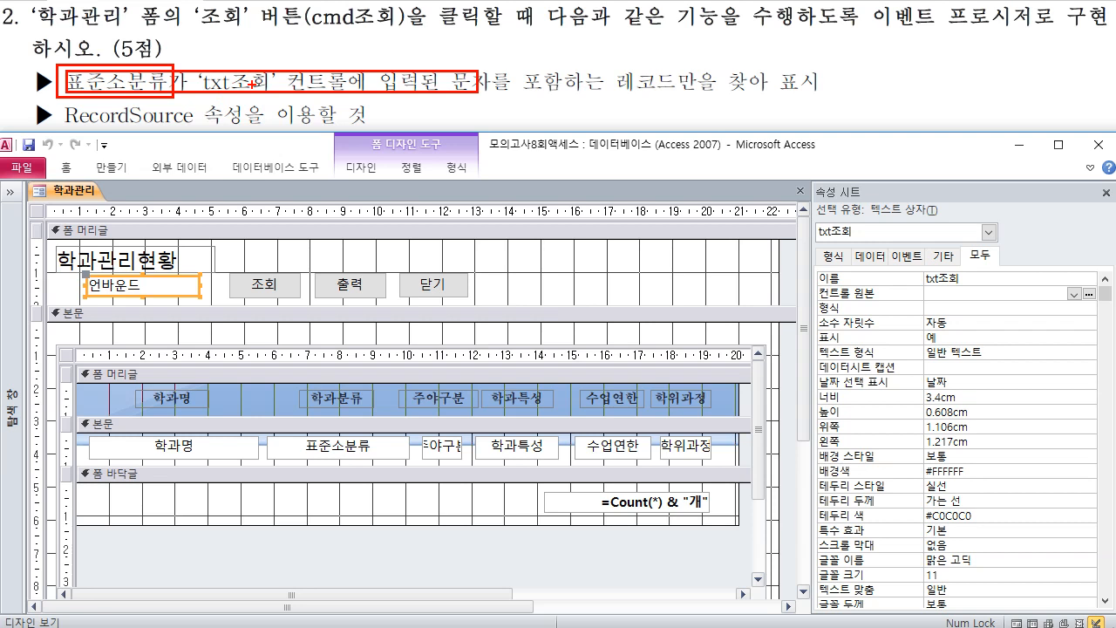
pyautogui.press('Escape')
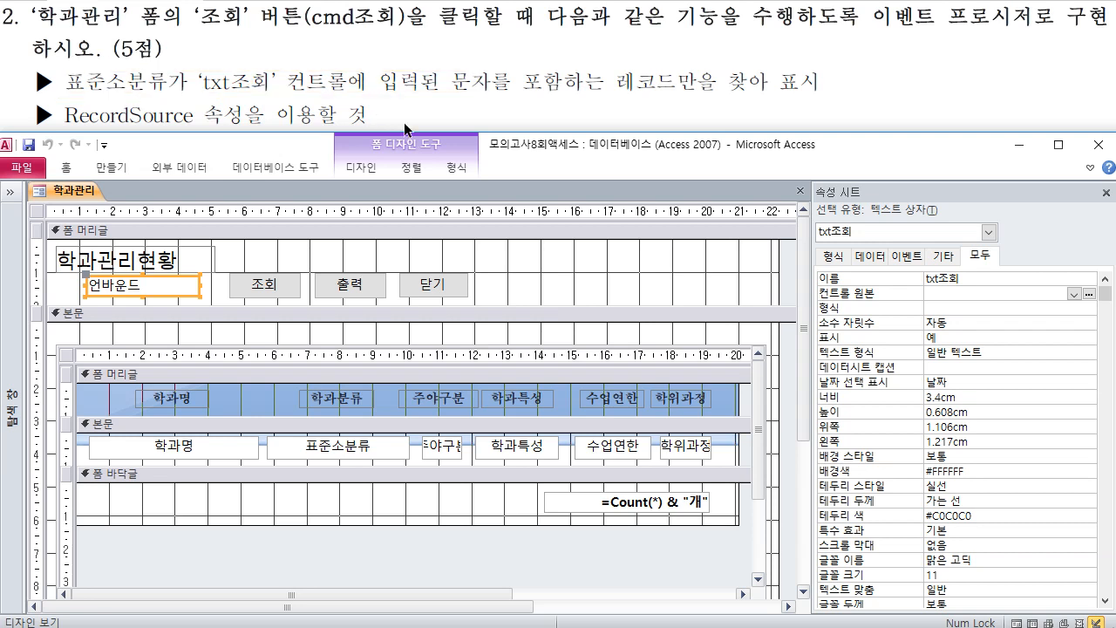
# Open the On Click event procedure of the 조회 button and reposition the Visual Basic editor below the exam text
pyautogui.click(253, 288)
pyautogui.click(901, 259)
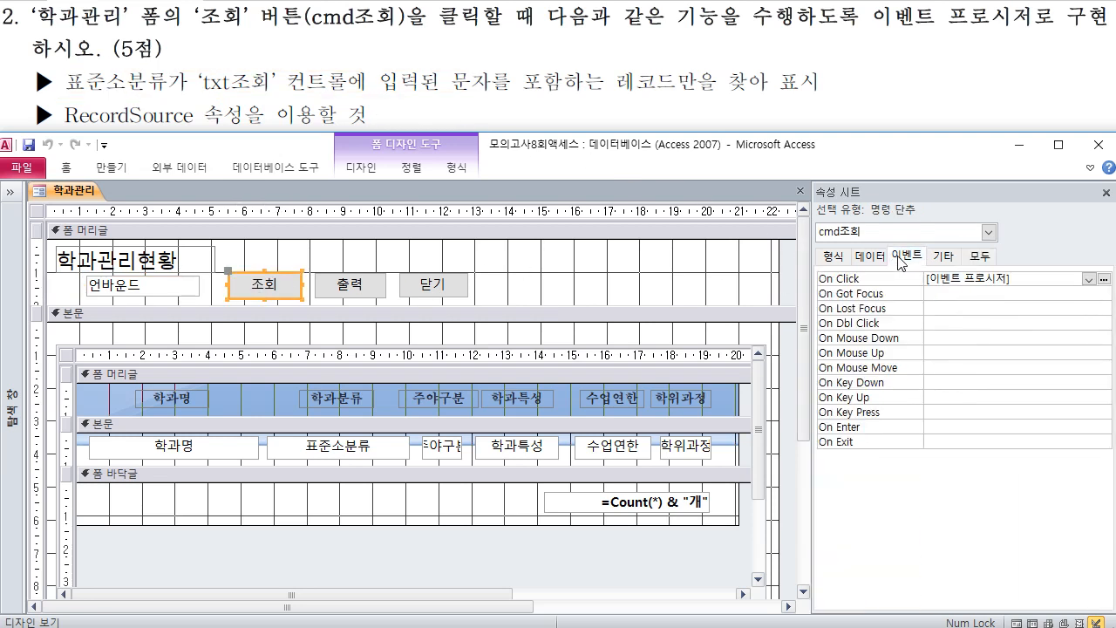
pyautogui.click(1103, 278)
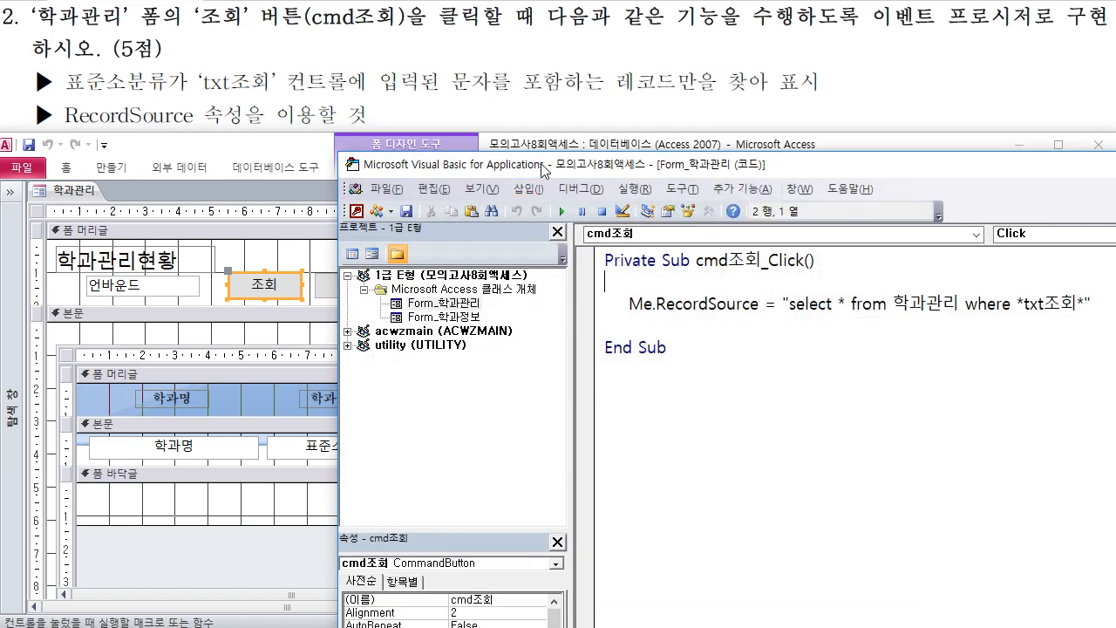
pyautogui.moveTo(542, 170); pyautogui.dragTo(309, 211)
# Review the where condition and the table name in the Me.RecordSource statement of the cmd조회_Click procedure
pyautogui.click(555, 364)
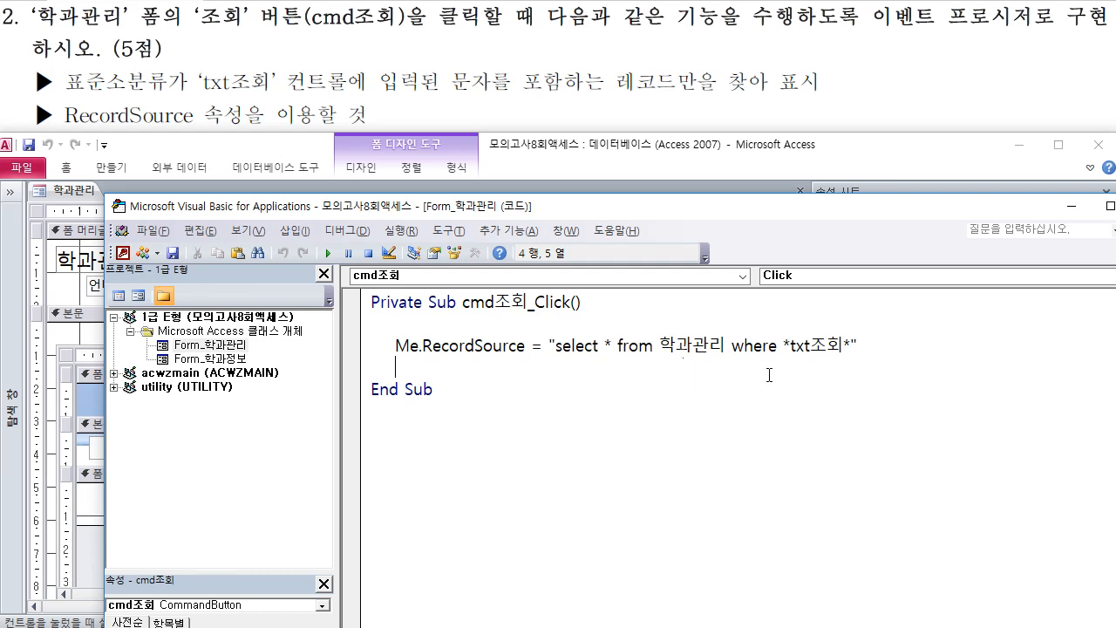
pyautogui.moveTo(783, 346); pyautogui.dragTo(864, 345)
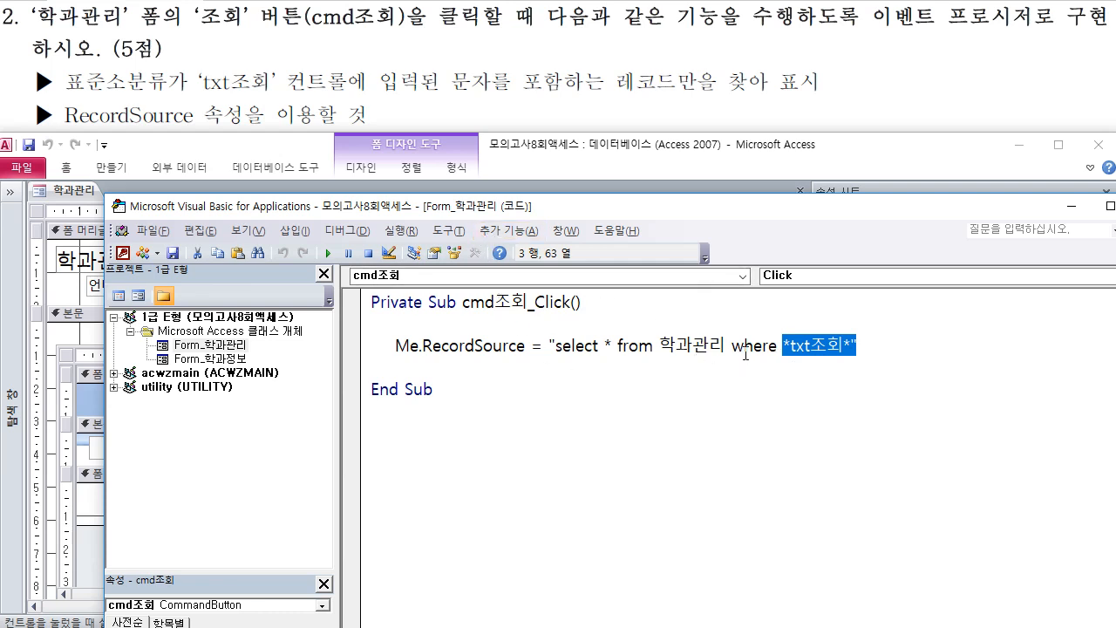
pyautogui.moveTo(658, 346); pyautogui.dragTo(725, 346)
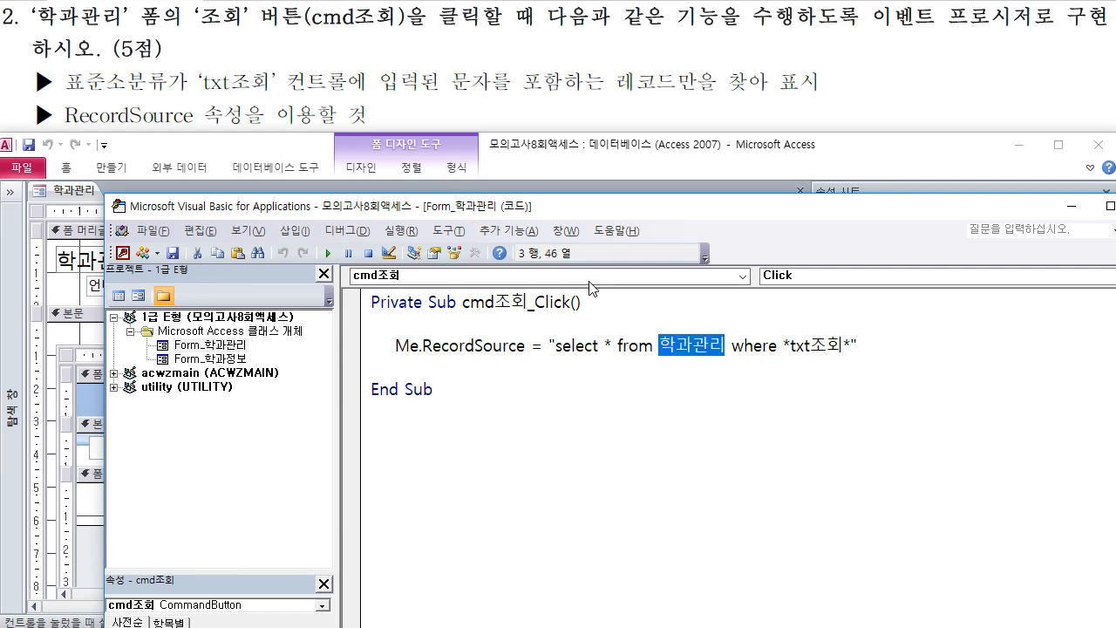
# Return to the 학과관리 form design and check the form's 레코드 원본 property
pyautogui.click(476, 93)
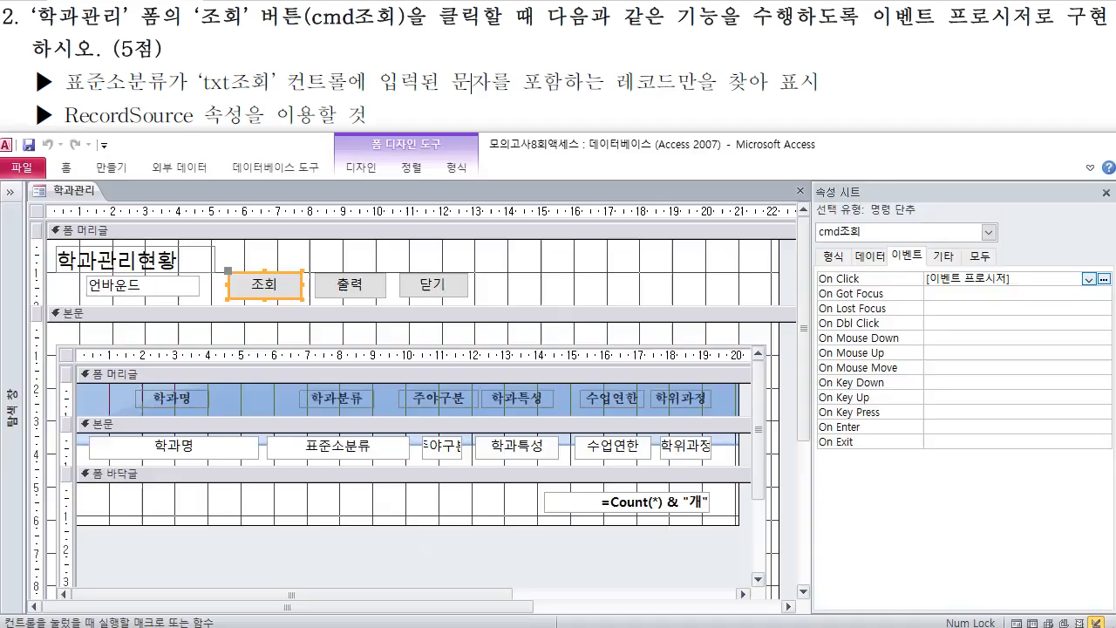
pyautogui.click(37, 211)
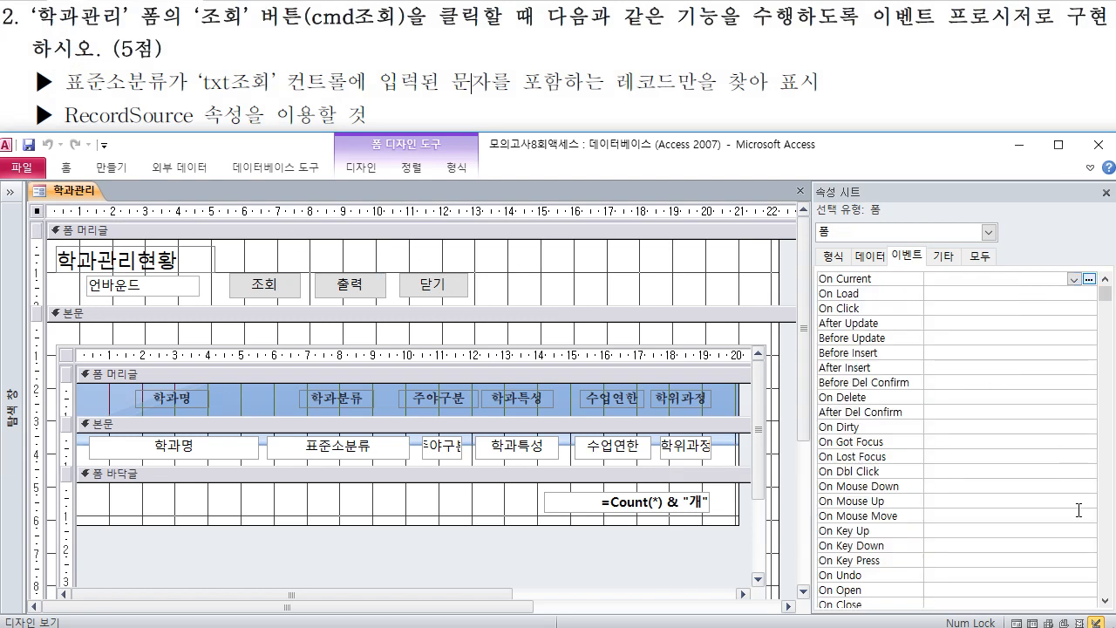
pyautogui.click(980, 256)
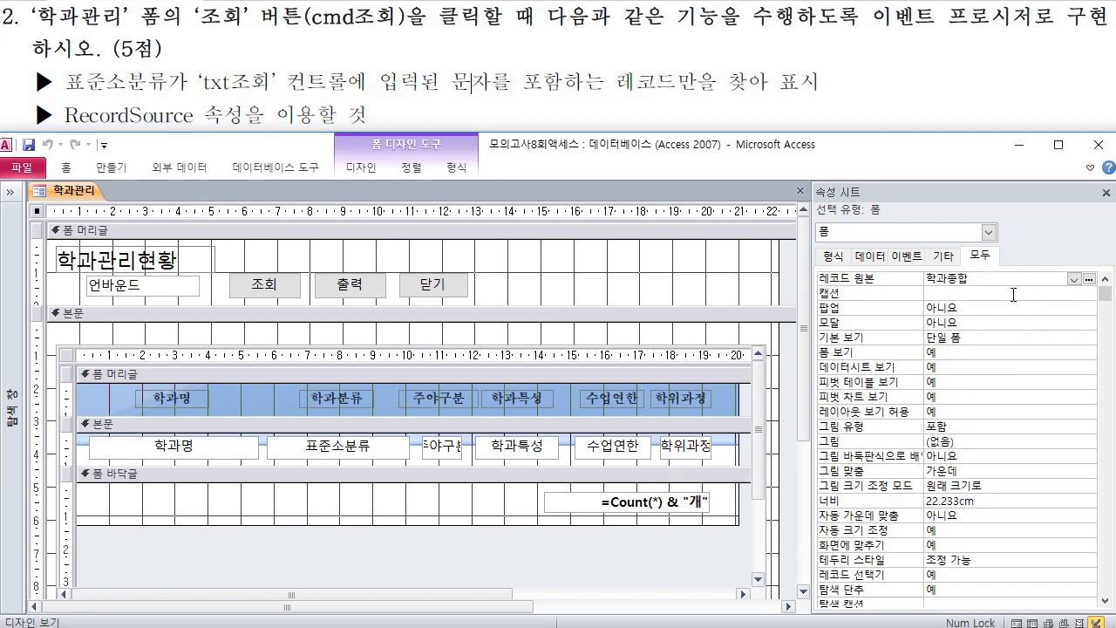
pyautogui.click(972, 277)
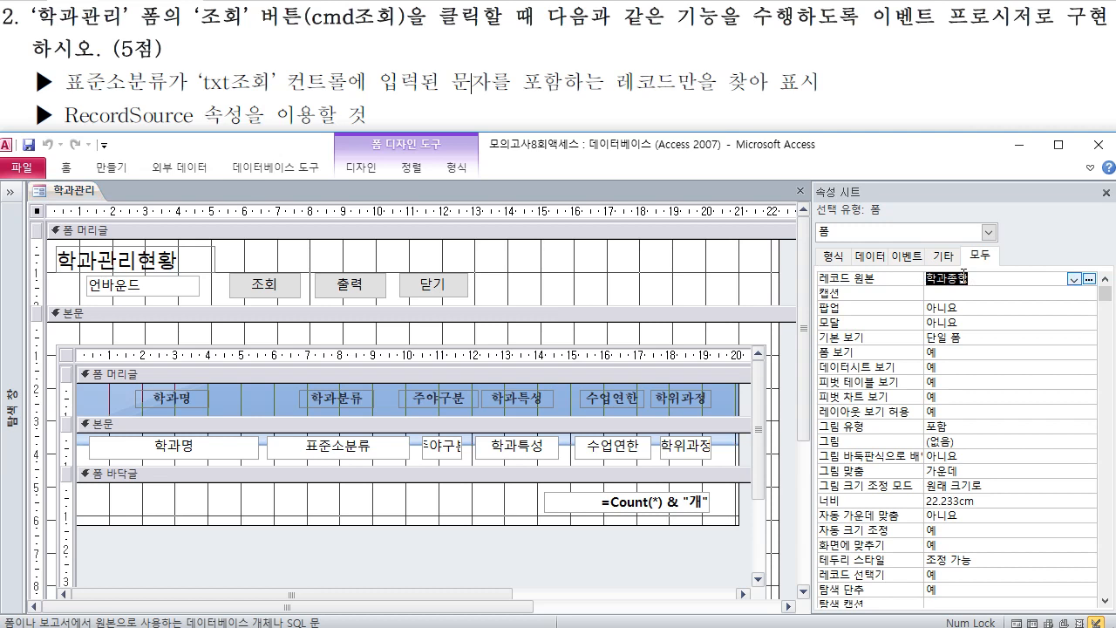
pyautogui.moveTo(972, 277); pyautogui.dragTo(924, 280)
pyautogui.click(948, 278)
pyautogui.click(971, 280)
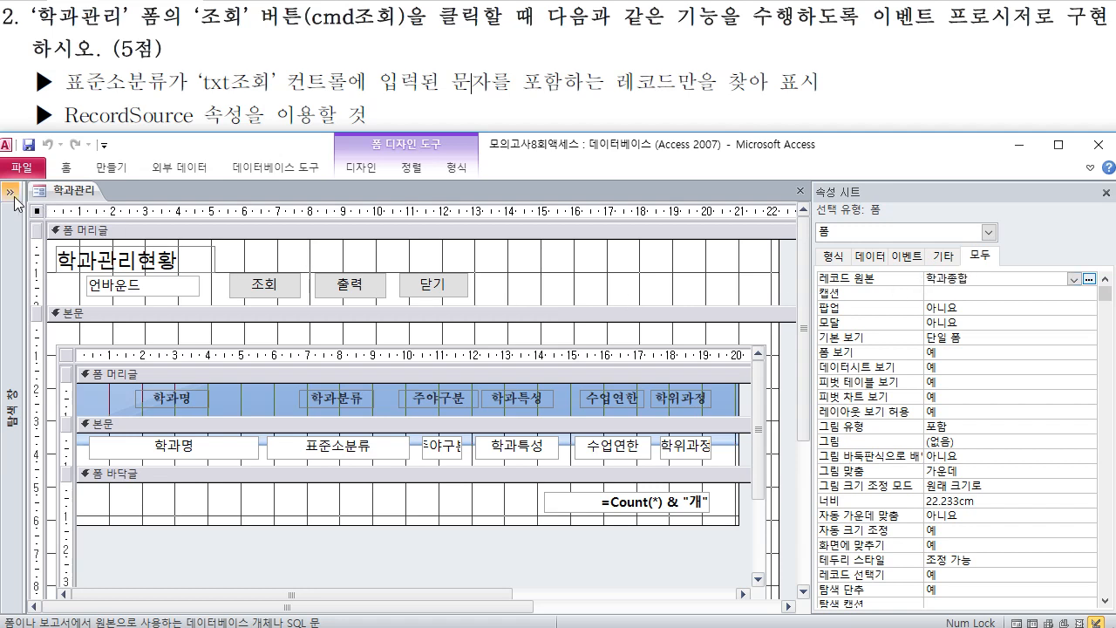
# Open the Click event procedure of the 조회 button and change the query source in its RecordSource statement to 학과종합
pyautogui.click(13, 194)
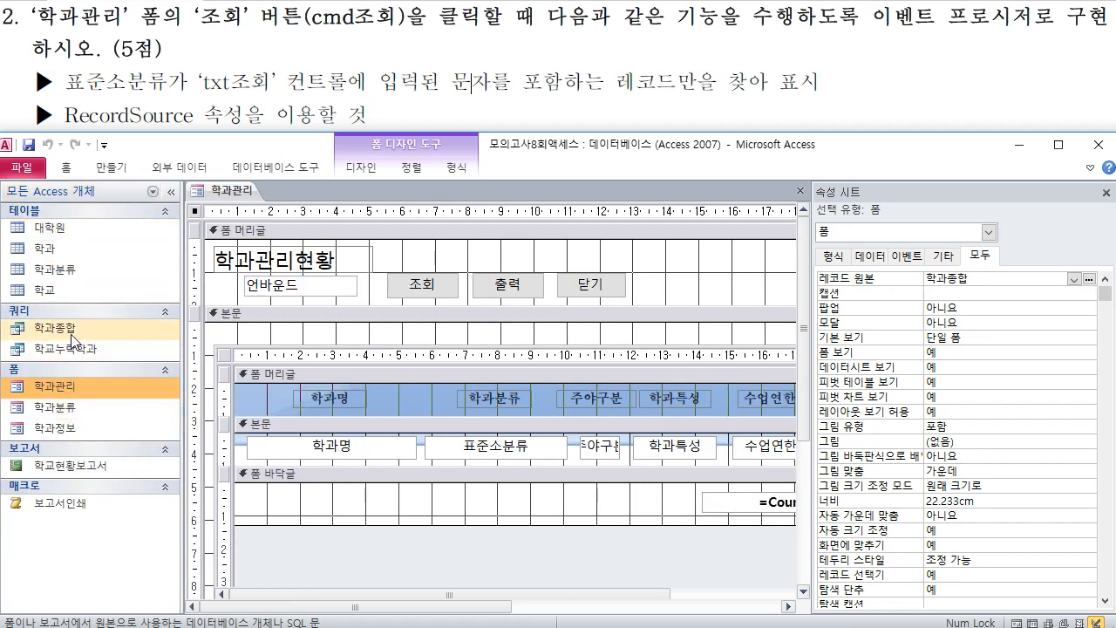
pyautogui.click(171, 191)
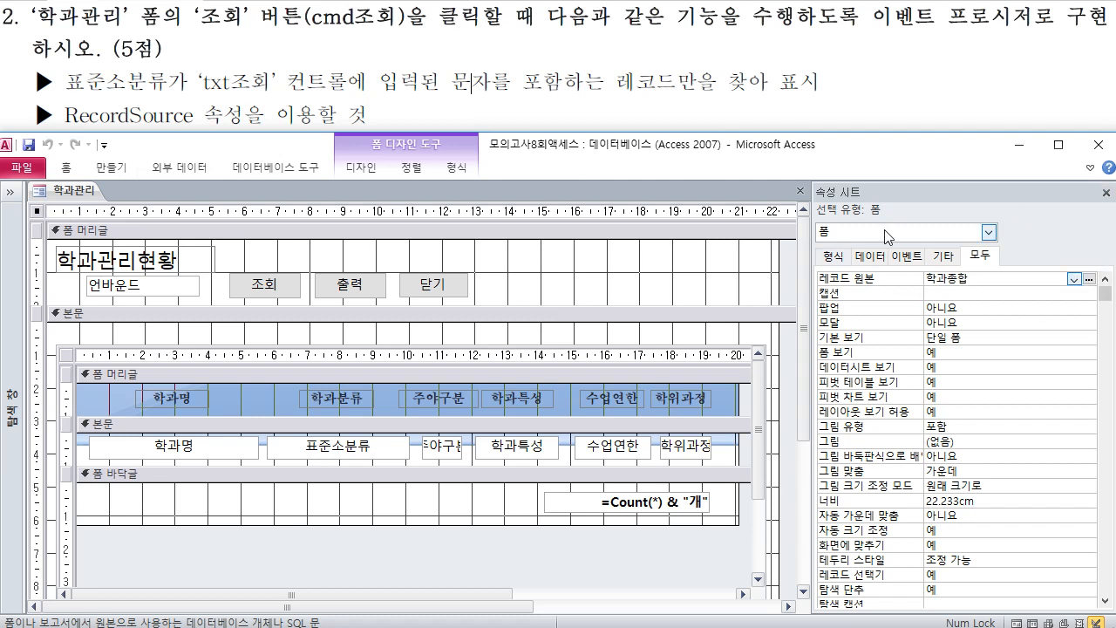
pyautogui.click(906, 255)
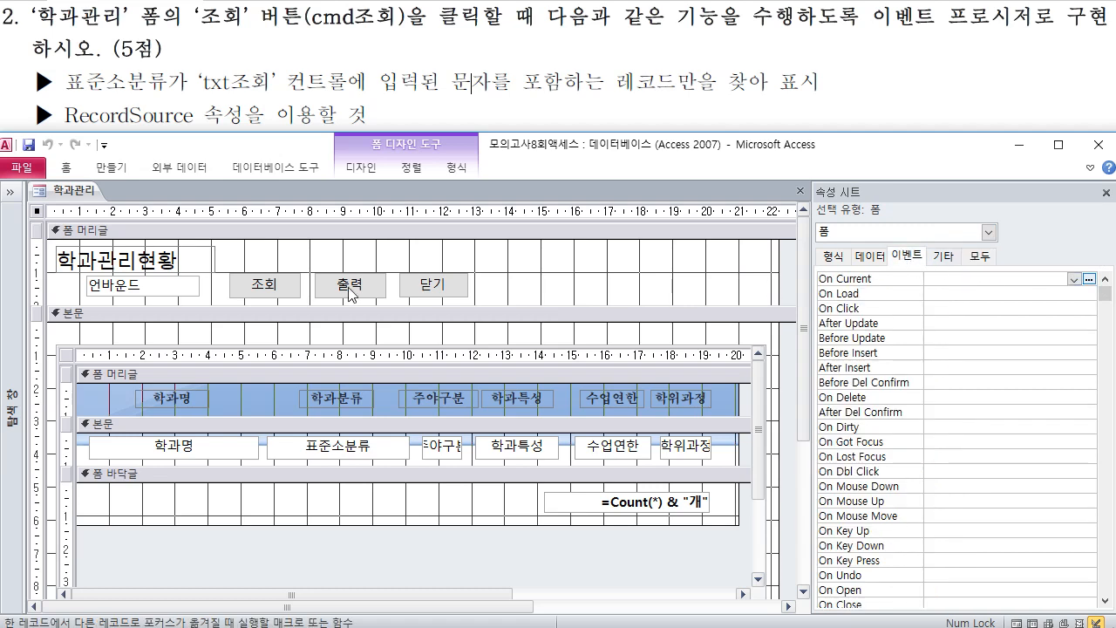
pyautogui.click(273, 291)
pyautogui.click(1089, 279)
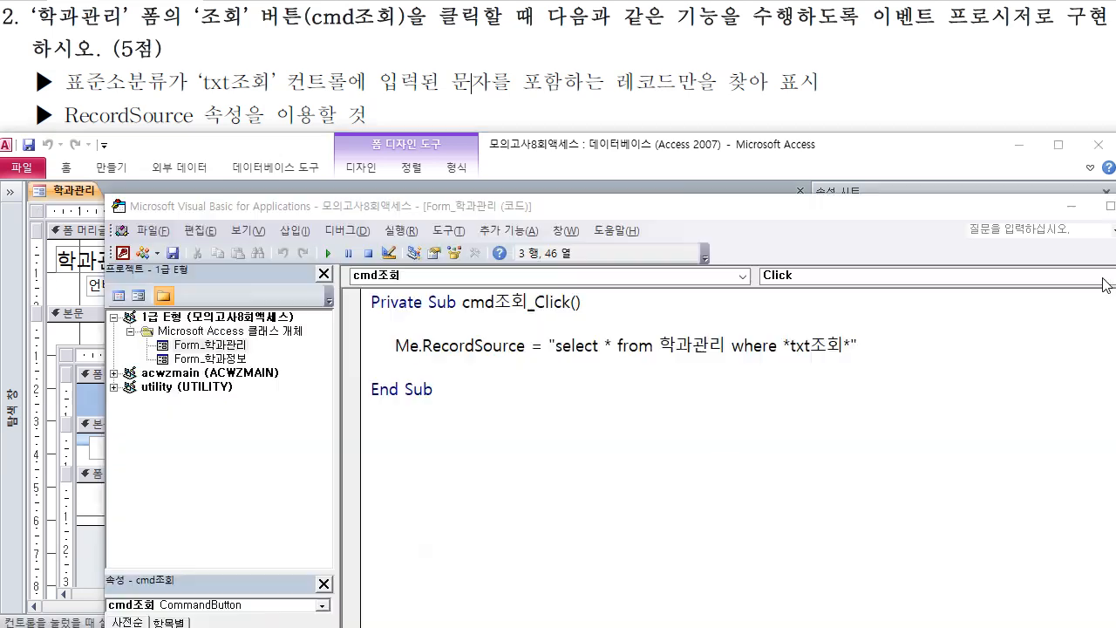
pyautogui.moveTo(663, 346); pyautogui.dragTo(726, 345)
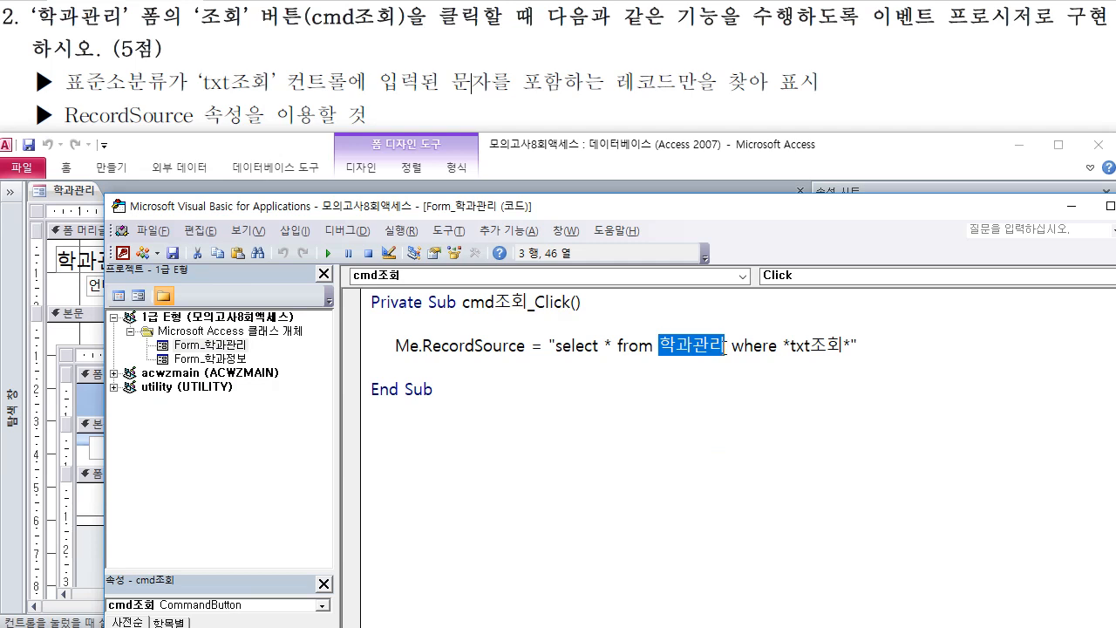
pyautogui.write('학과종합')
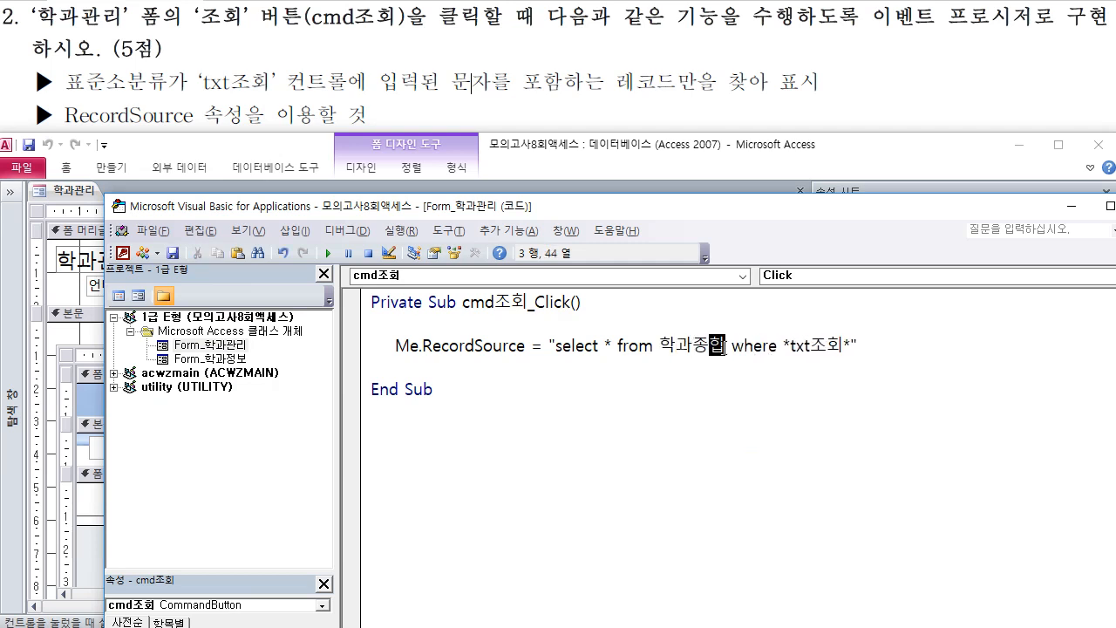
# Insert an opening quotation mark and the field name [표준소분류] before *txt조회* in the WHERE condition
pyautogui.press('Right')
pyautogui.press('Right')
pyautogui.press('Right')
pyautogui.press('Right')
pyautogui.press('Right')
pyautogui.press('Right')
pyautogui.press('Right')
pyautogui.write('"')
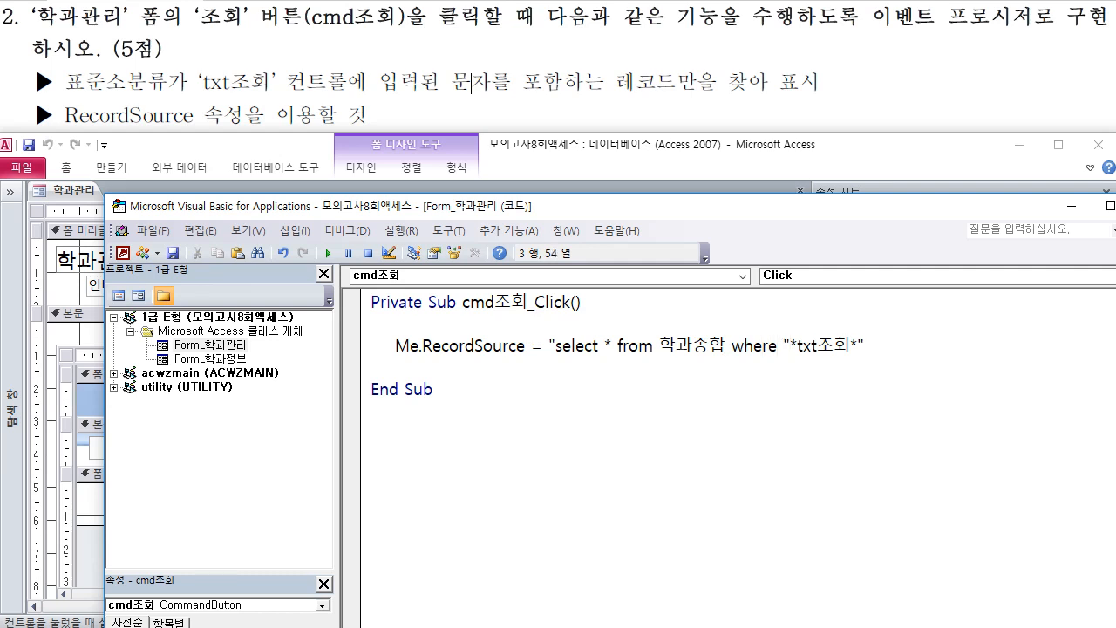
pyautogui.write('[')
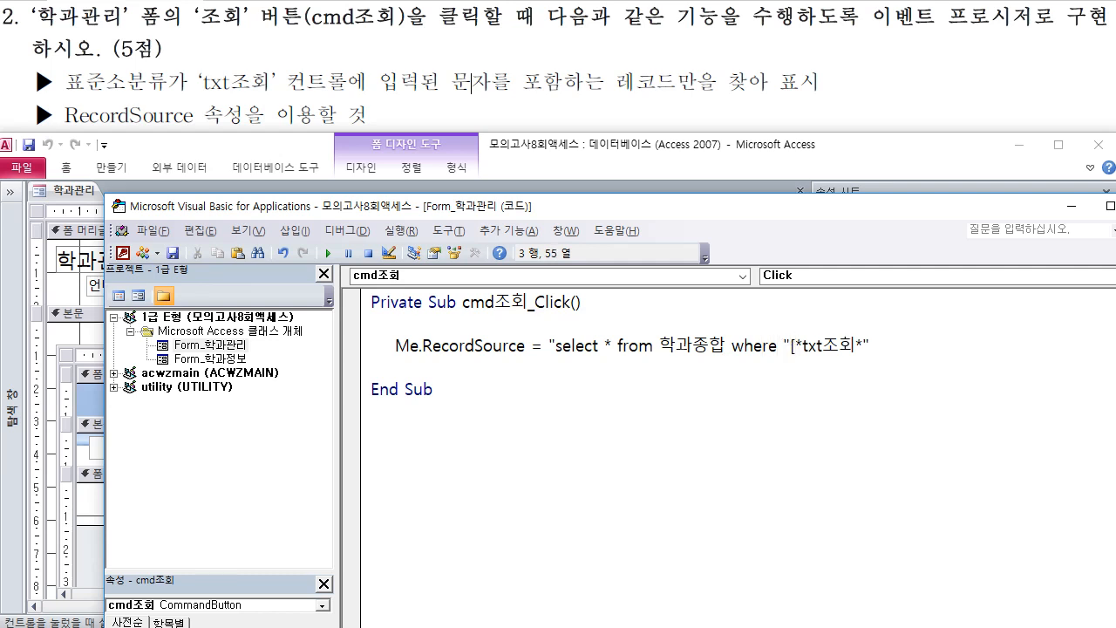
pyautogui.write('표주로')
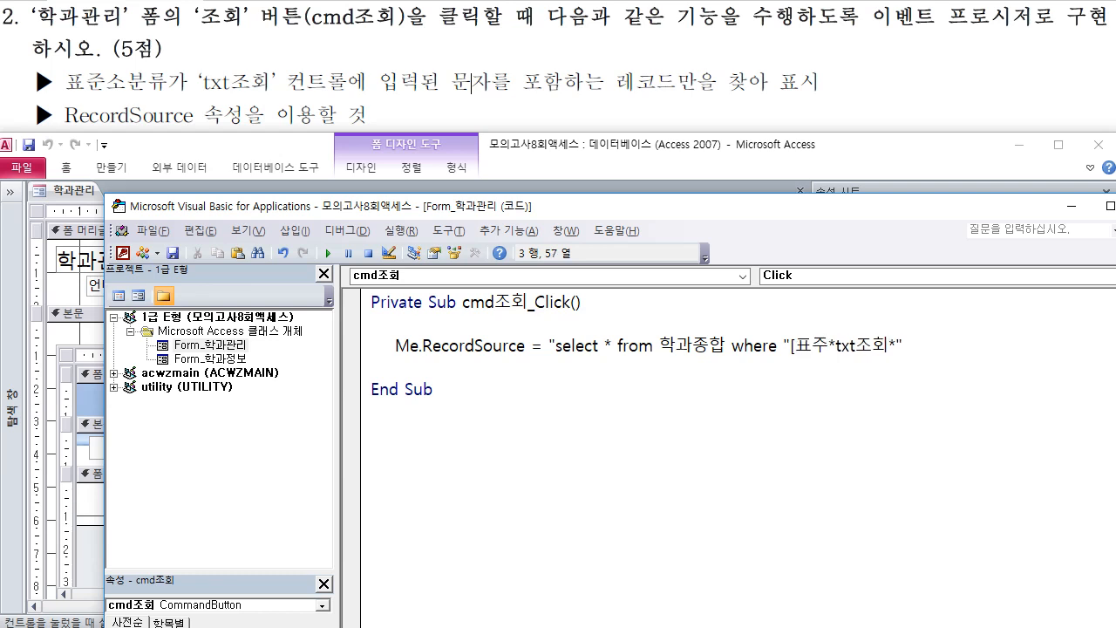
pyautogui.press('BackSpace')
pyautogui.press('BackSpace')
pyautogui.press('BackSpace')
pyautogui.write('준ㅅ')
pyautogui.write('소분')
pyautogui.write('류')
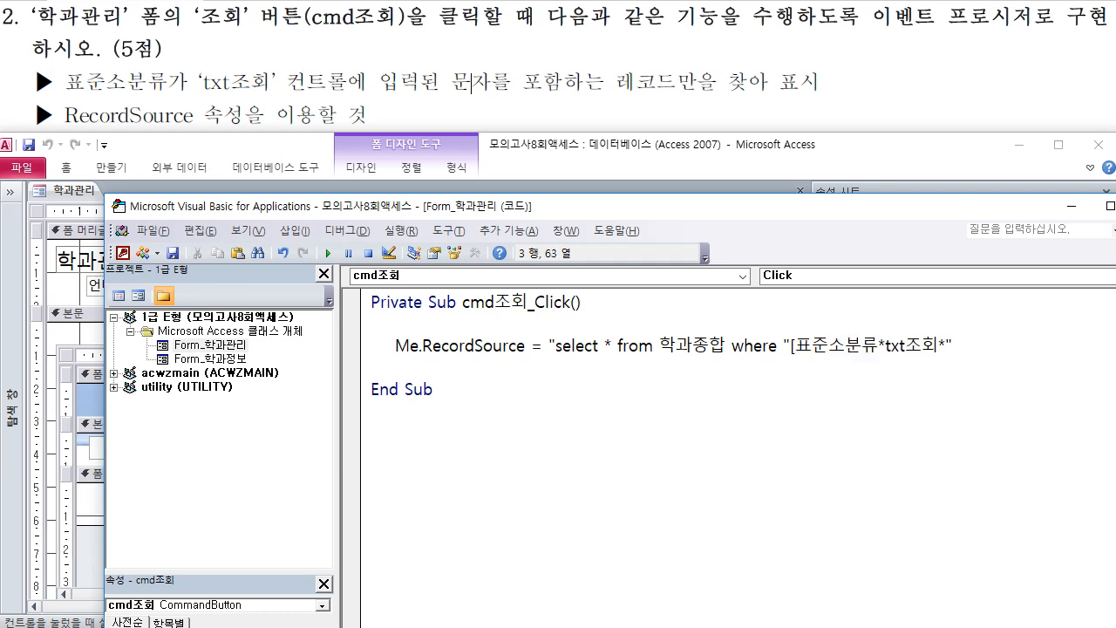
pyautogui.write(']')
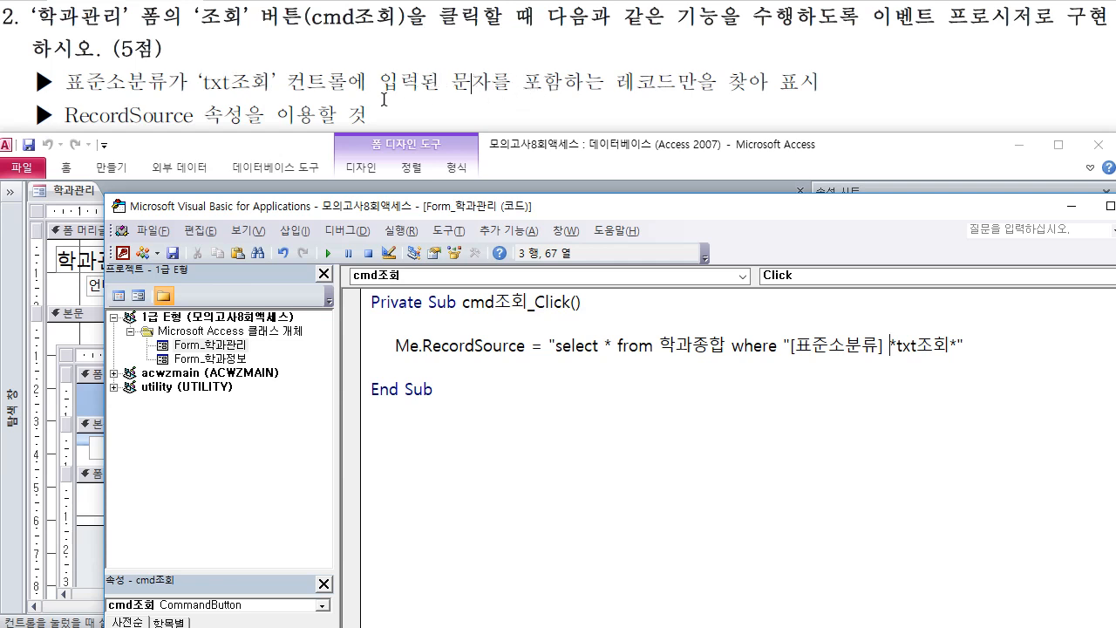
pyautogui.moveTo(65, 68); pyautogui.dragTo(177, 97)
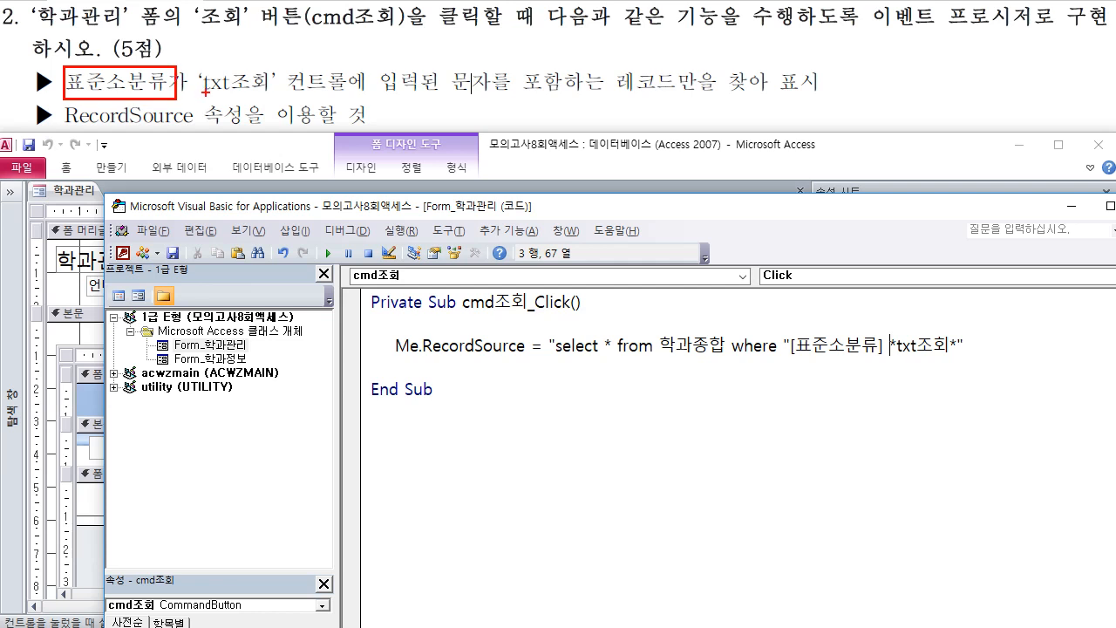
pyautogui.moveTo(198, 71)
pyautogui.mouseDown()
pyautogui.moveTo(237, 82)
pyautogui.moveTo(616, 96)
pyautogui.mouseUp()
pyautogui.press('Escape')
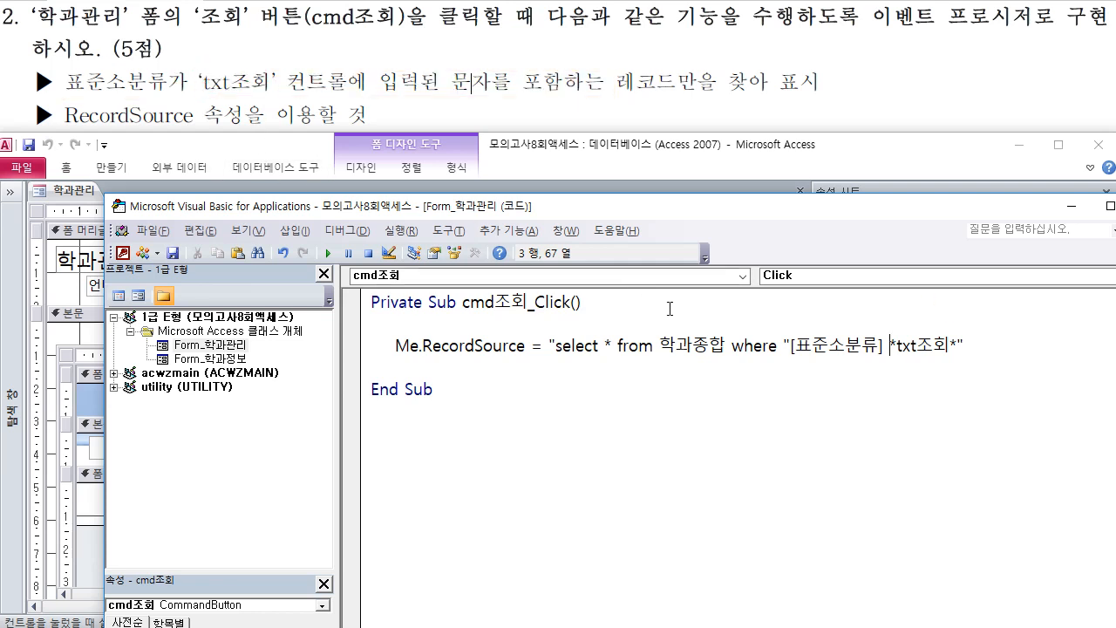
# Insert an equals sign after [표준소분류] and an & between the first asterisk and txt조회
pyautogui.write('=')
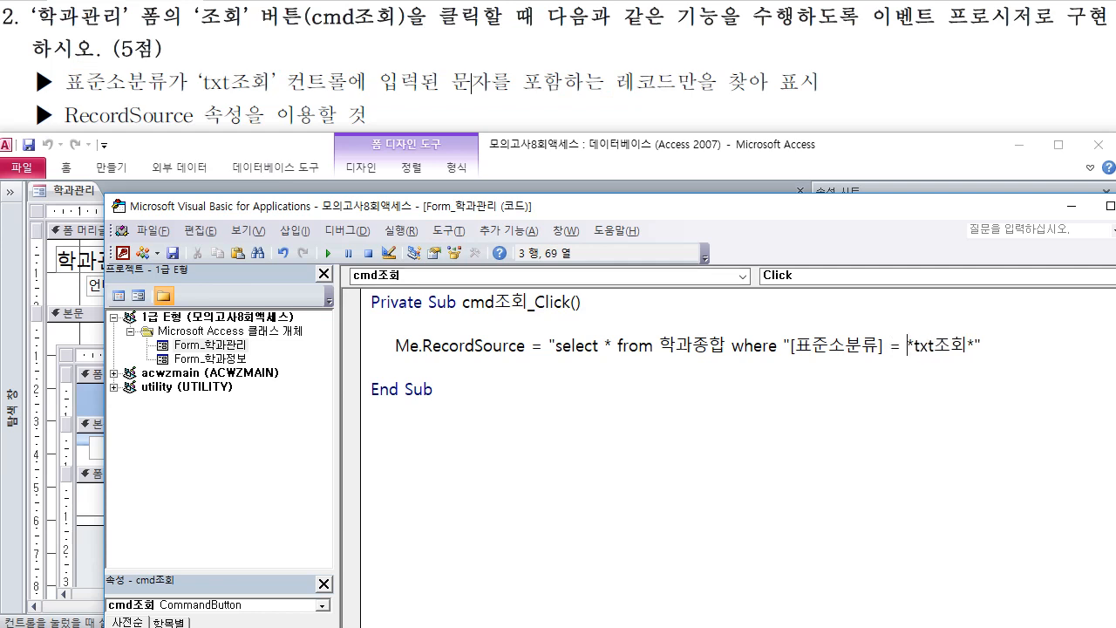
pyautogui.press('Right')
pyautogui.press('Right')
pyautogui.write('&')
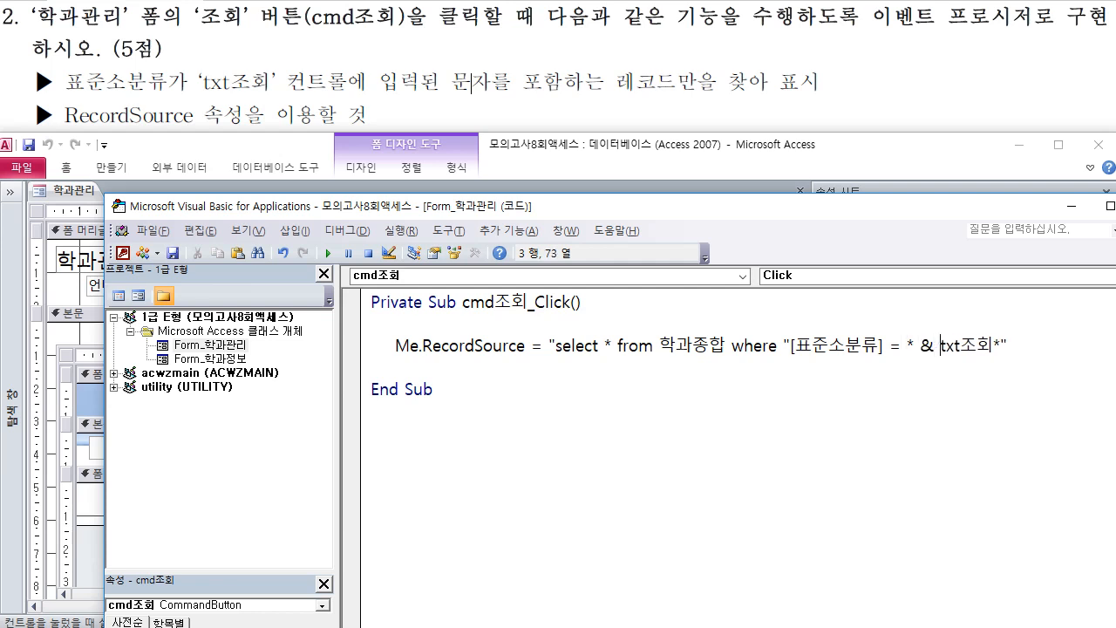
# Add an apostrophe after the first asterisk and an & with an apostrophe between txt조회 and the last asterisk
pyautogui.press('Right')
pyautogui.press('Right')
pyautogui.press('Right')
pyautogui.press('Right')
pyautogui.press('Right')
pyautogui.press('Right')
pyautogui.press('Left')
pyautogui.press('Left')
pyautogui.press('Left')
pyautogui.press('Left')
pyautogui.press('Left')
pyautogui.press('Left')
pyautogui.press('Left')
pyautogui.press('Left')
pyautogui.press('Left')
pyautogui.write("'")
pyautogui.press('Right')
pyautogui.press('Right')
pyautogui.press('Right')
pyautogui.press('Right')
pyautogui.press('Right')
pyautogui.press('Right')
pyautogui.press('Right')
pyautogui.press('Right')
pyautogui.press('Right')
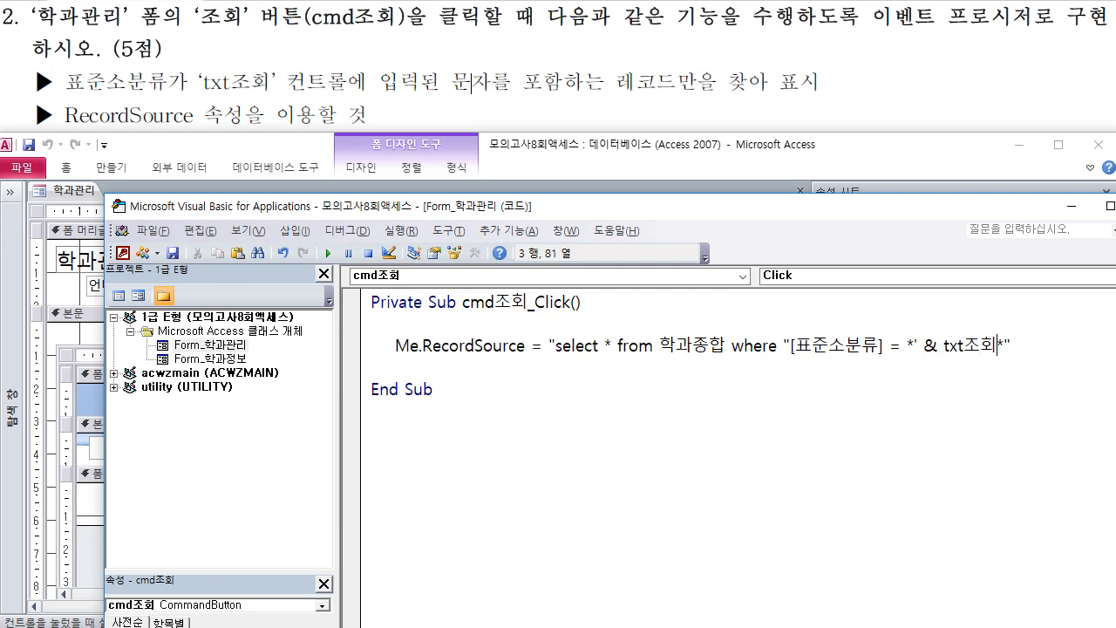
pyautogui.press('Left')
pyautogui.write('&')
# Add a quotation mark on each side of the & txt조회 & part, separating it from the literal text
pyautogui.press('Left')
pyautogui.press('Left')
pyautogui.press('Left')
pyautogui.press('Left')
pyautogui.press('Left')
pyautogui.press('Left')
pyautogui.press('Left')
pyautogui.press('Left')
pyautogui.press('Left')
pyautogui.press('Left')
pyautogui.press('Right')
pyautogui.write('"')
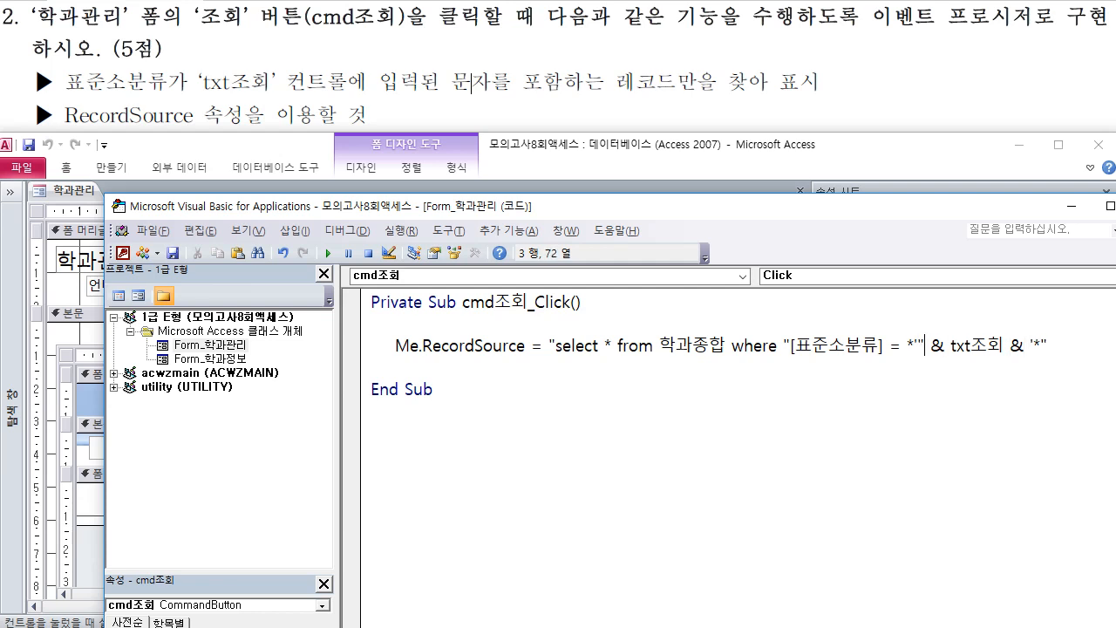
pyautogui.press('Right')
pyautogui.press('Right')
pyautogui.press('Right')
pyautogui.press('Right')
pyautogui.press('Right')
pyautogui.press('Right')
pyautogui.press('Right')
pyautogui.press('Right')
pyautogui.press('Right')
pyautogui.press('Right')
pyautogui.write('"')
pyautogui.moveTo(791, 330)
pyautogui.mouseDown()
pyautogui.moveTo(823, 362)
pyautogui.moveTo(884, 365)
pyautogui.mouseUp()
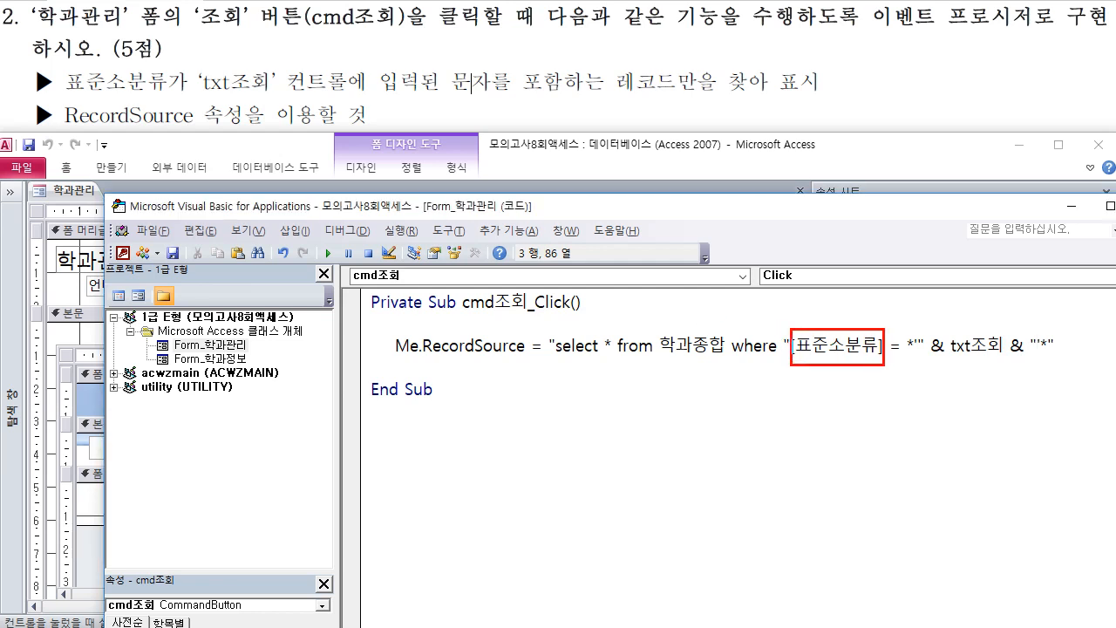
pyautogui.press('Escape')
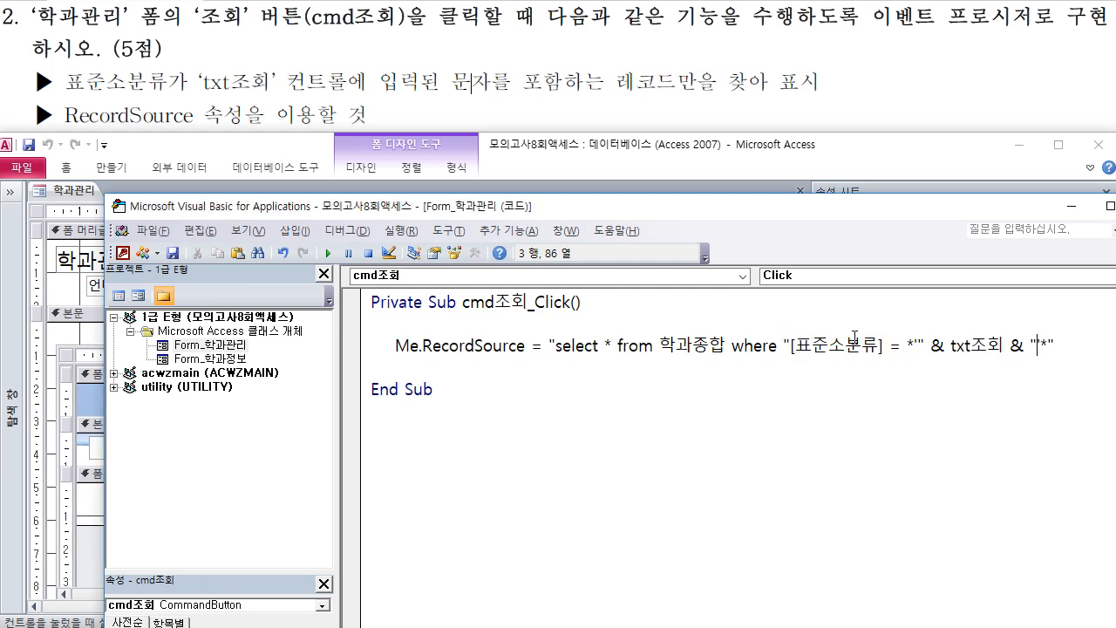
# Replace the equals sign in the WHERE condition with like and delete the stray quotation mark before [표준소분류]
pyautogui.doubleClick(895, 346)
pyautogui.write('like')
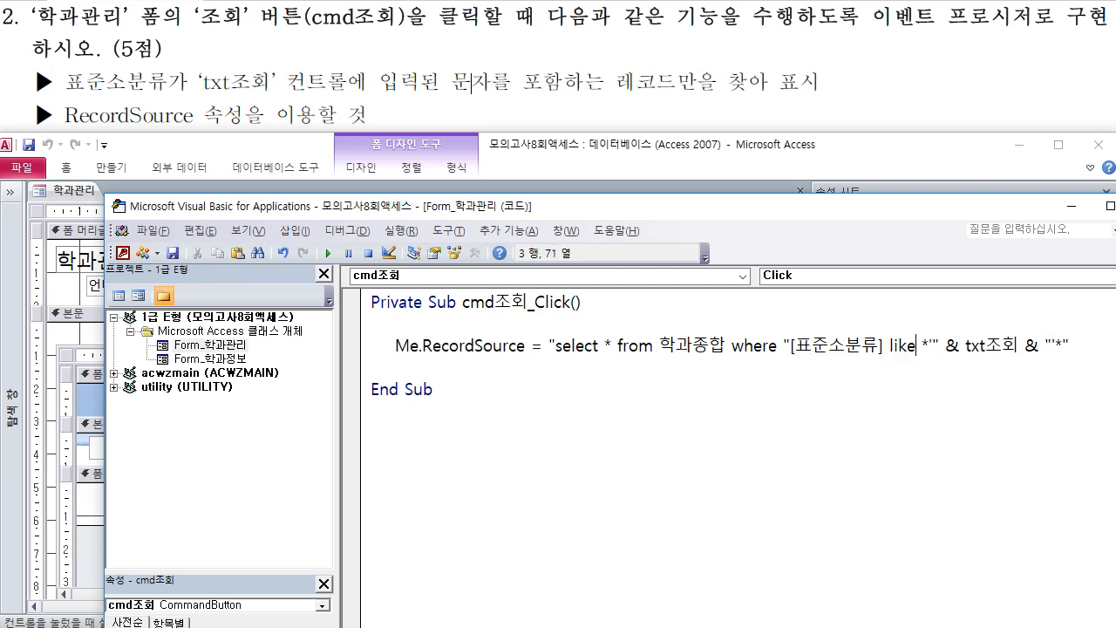
pyautogui.click(914, 382)
pyautogui.click(805, 443)
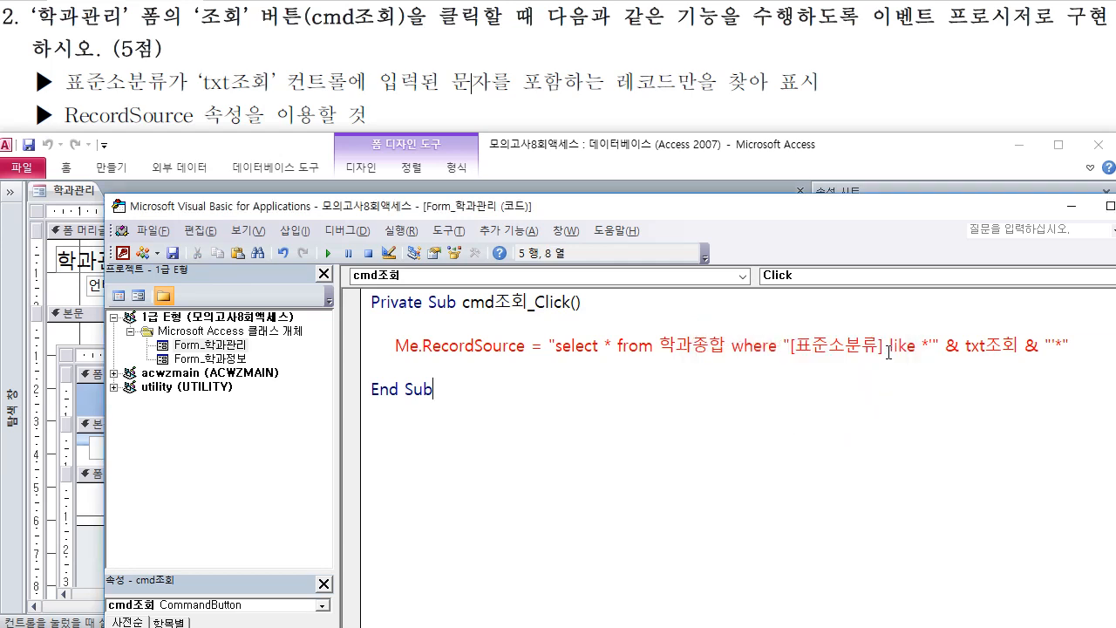
pyautogui.moveTo(793, 347); pyautogui.dragTo(784, 347)
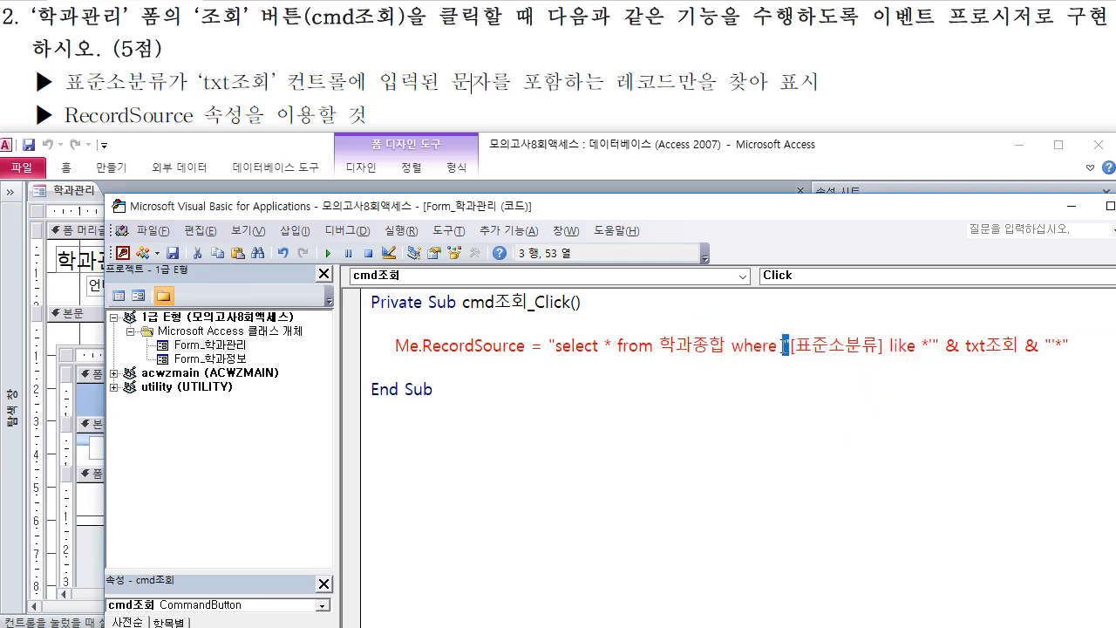
pyautogui.press('Delete')
pyautogui.click(794, 368)
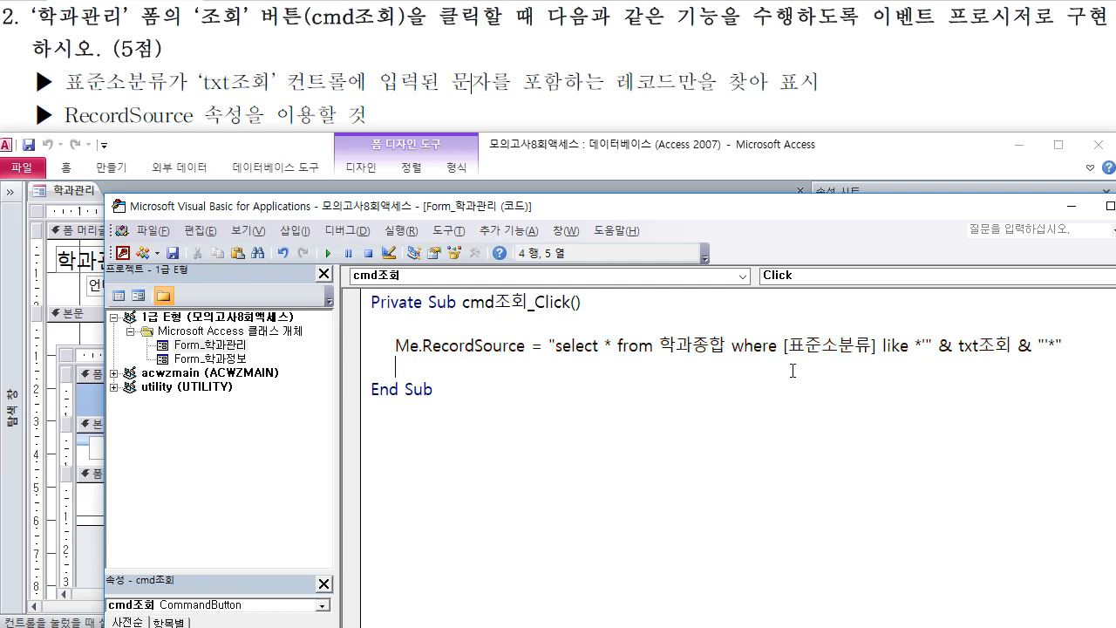
pyautogui.moveTo(557, 345); pyautogui.dragTo(550, 346)
pyautogui.click(797, 359)
pyautogui.moveTo(548, 345); pyautogui.dragTo(922, 354)
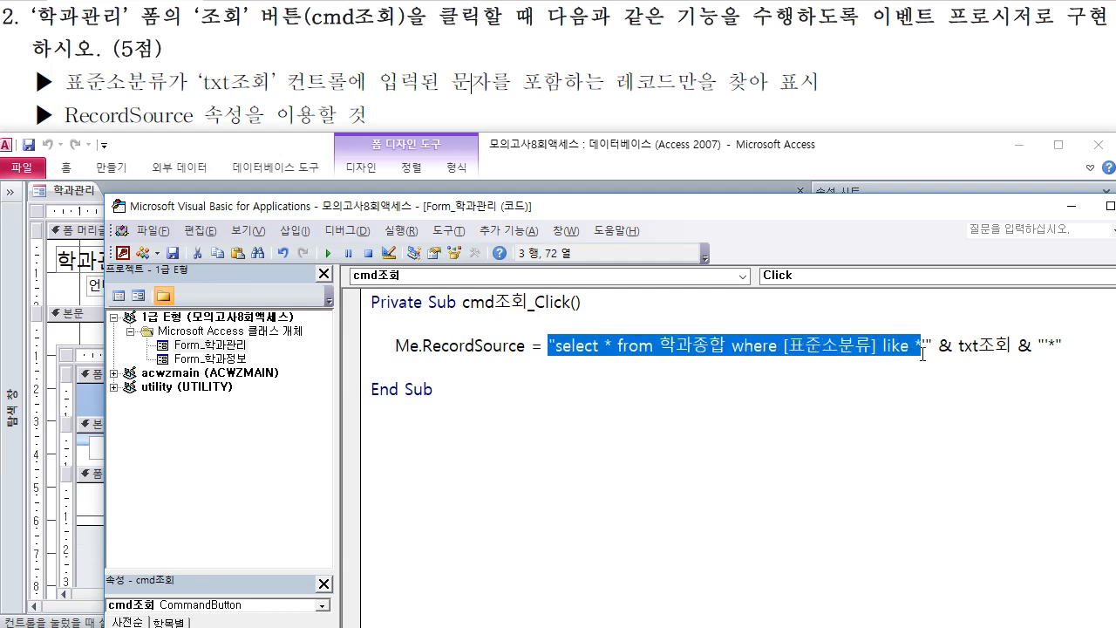
pyautogui.click(977, 370)
pyautogui.moveTo(1035, 346); pyautogui.dragTo(1076, 345)
pyautogui.click(1031, 369)
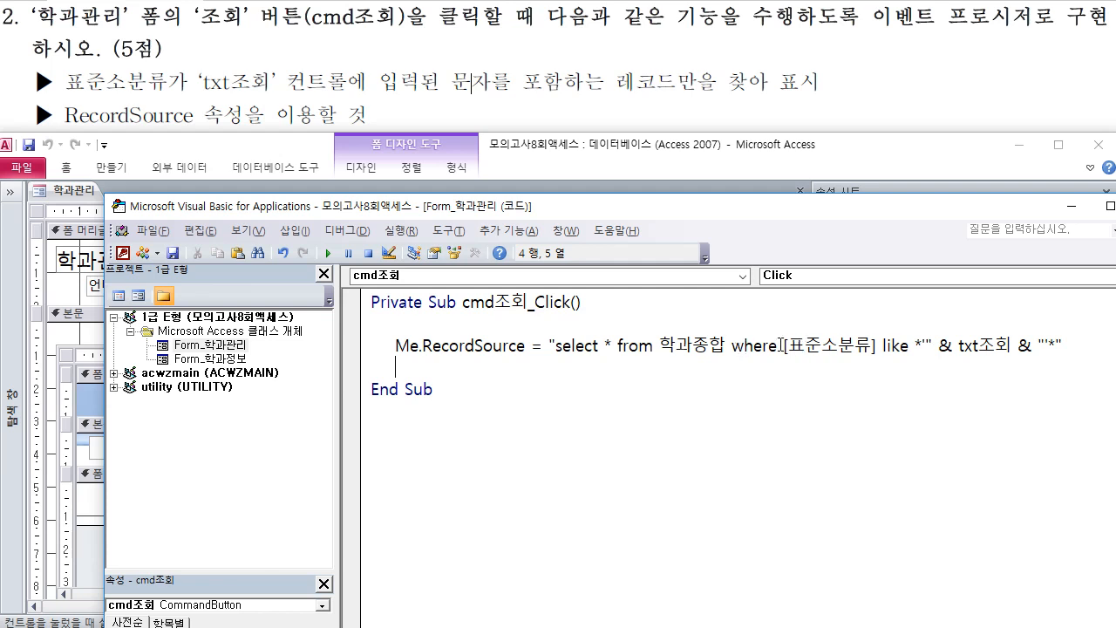
# Rewrite the condition after where as [표준소분류] like '*txt조회*' and close the SQL string with a quotation mark
pyautogui.moveTo(783, 346); pyautogui.dragTo(1069, 346)
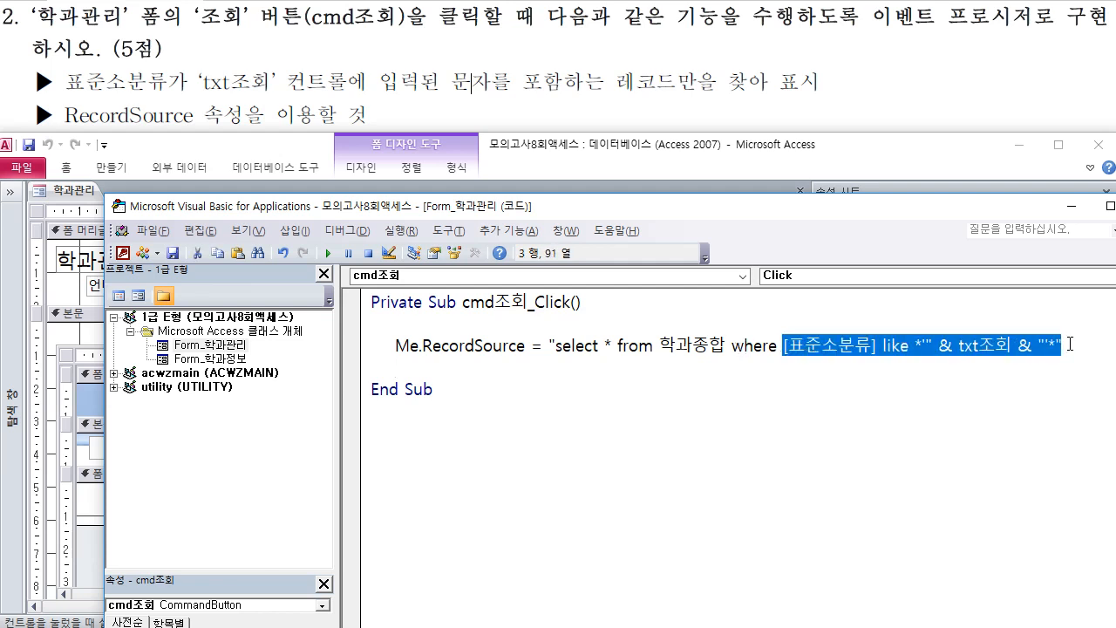
pyautogui.press('Delete')
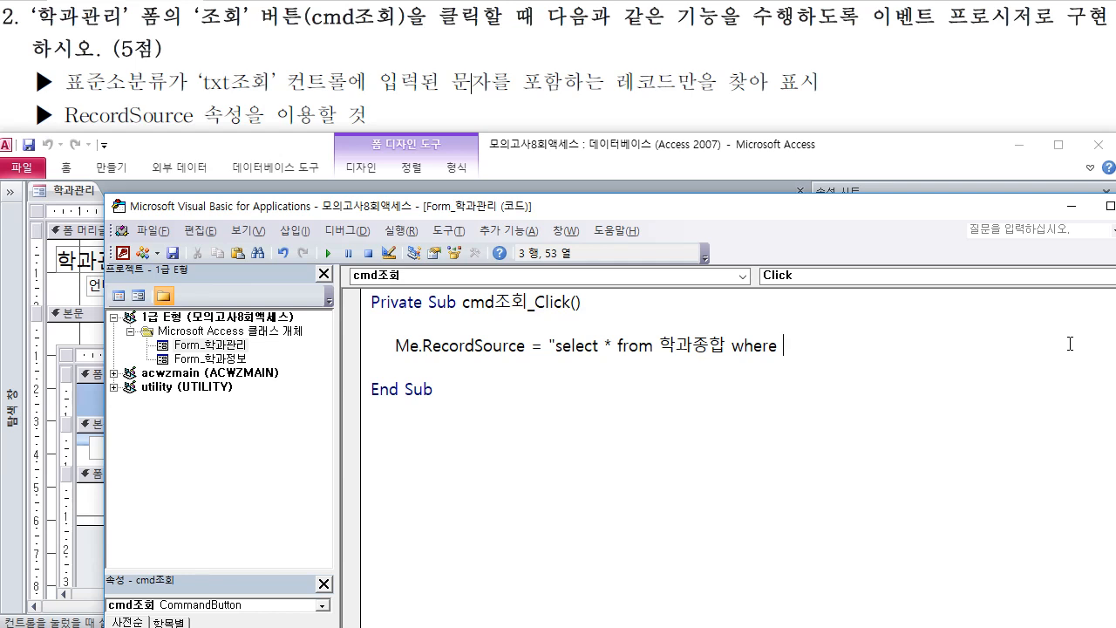
pyautogui.write('[표준소분르')
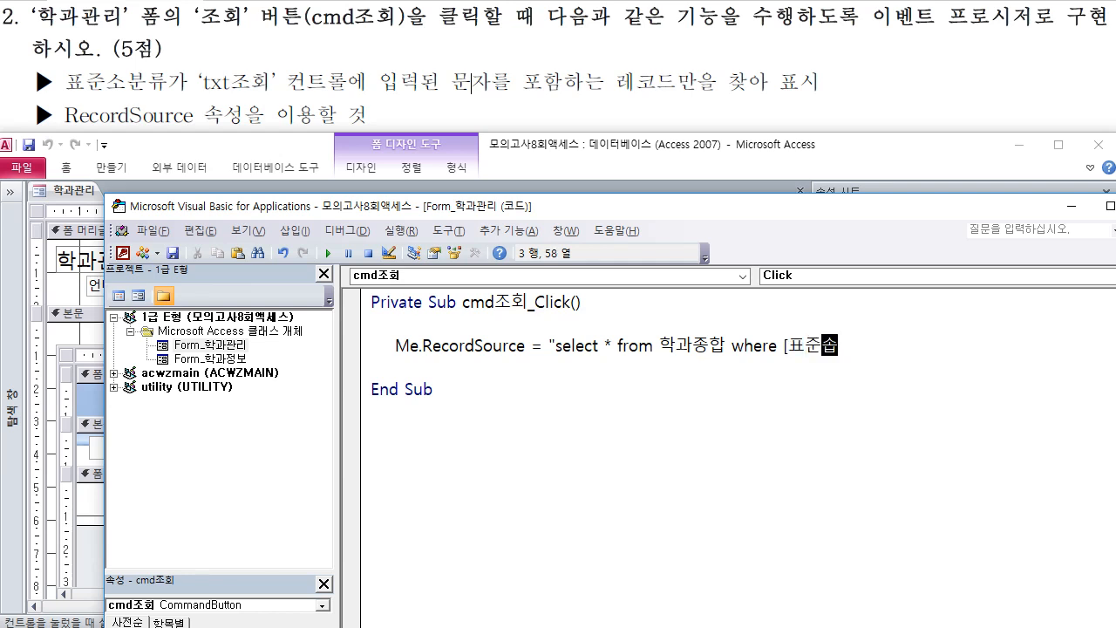
pyautogui.press('BackSpace')
pyautogui.write('류] ')
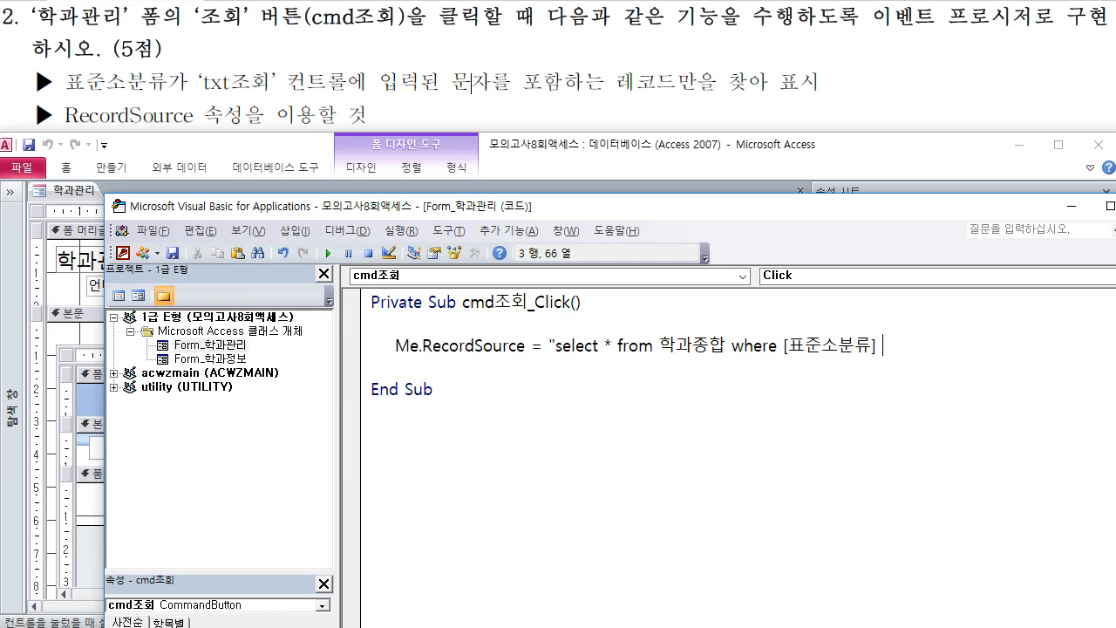
pyautogui.write("like '*txt조회")
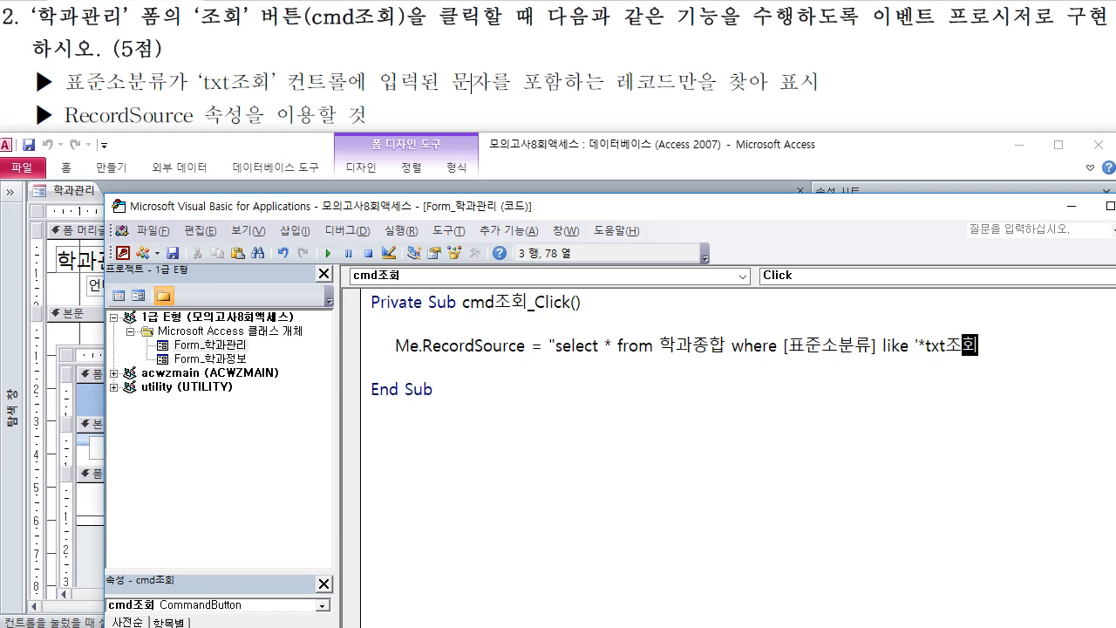
pyautogui.write("'")
pyautogui.press('BackSpace')
pyautogui.write('*\' "')
pyautogui.press('Down')
# Concatenate txt조회 into the SQL string so the condition ends with like '*" & txt조회 & "*'"
pyautogui.click(919, 342)
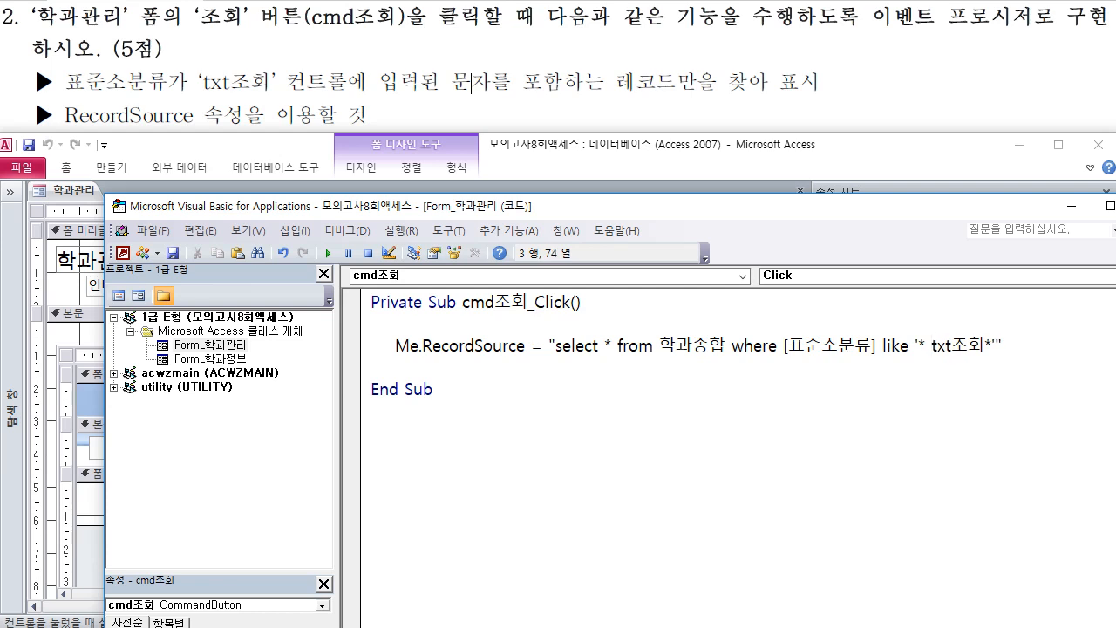
pyautogui.write('&')
pyautogui.press('Right')
pyautogui.press('Right')
pyautogui.press('Right')
pyautogui.press('Right')
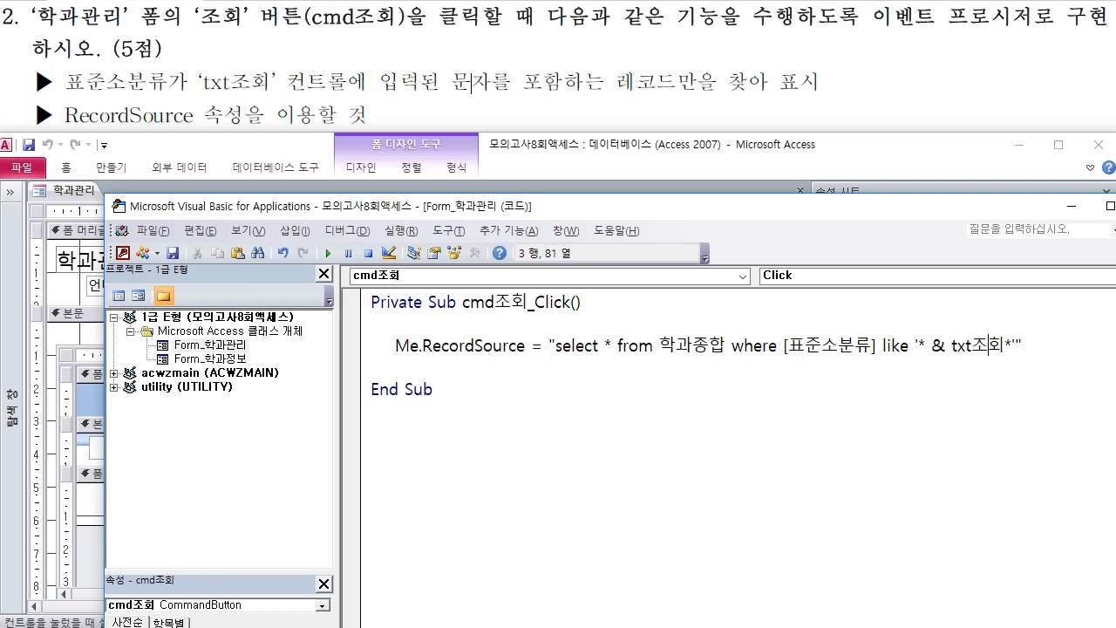
pyautogui.press('Right')
pyautogui.write('& "')
pyautogui.press('Left')
pyautogui.press('Left')
pyautogui.press('Left')
pyautogui.press('Left')
pyautogui.press('Left')
pyautogui.press('Left')
pyautogui.press('Left')
pyautogui.press('Left')
pyautogui.press('Left')
pyautogui.press('Left')
pyautogui.press('Left')
pyautogui.press('Left')
pyautogui.press('Left')
pyautogui.press('Right')
pyautogui.write('"')
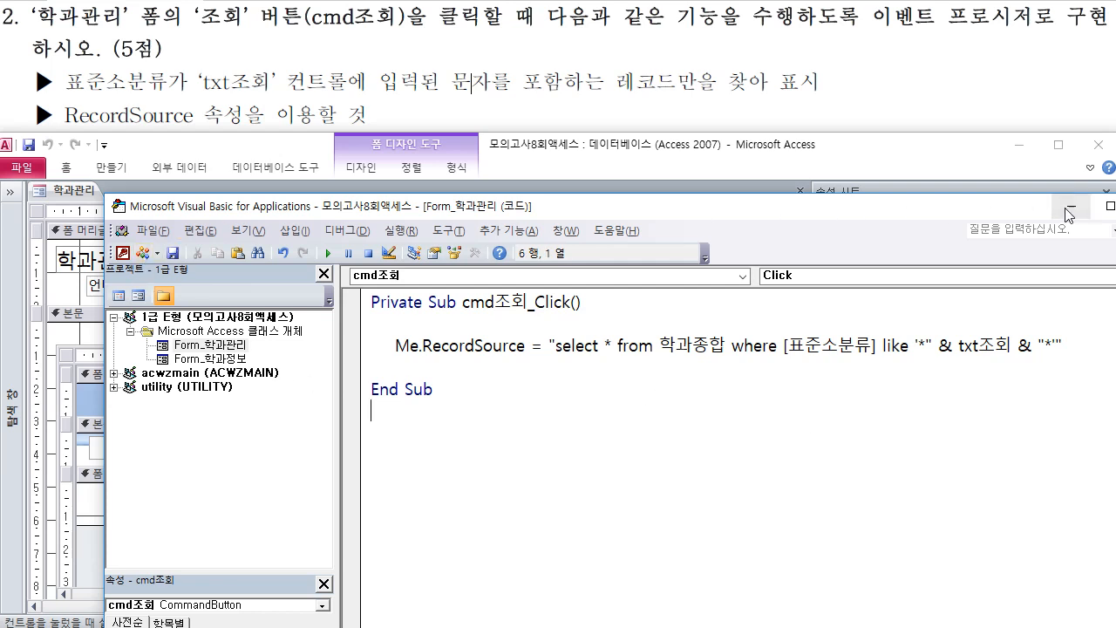
# Leave the code editor and examine the records in the 학과 and 학과분류 tables, closing each one after viewing
pyautogui.click(1115, 207)
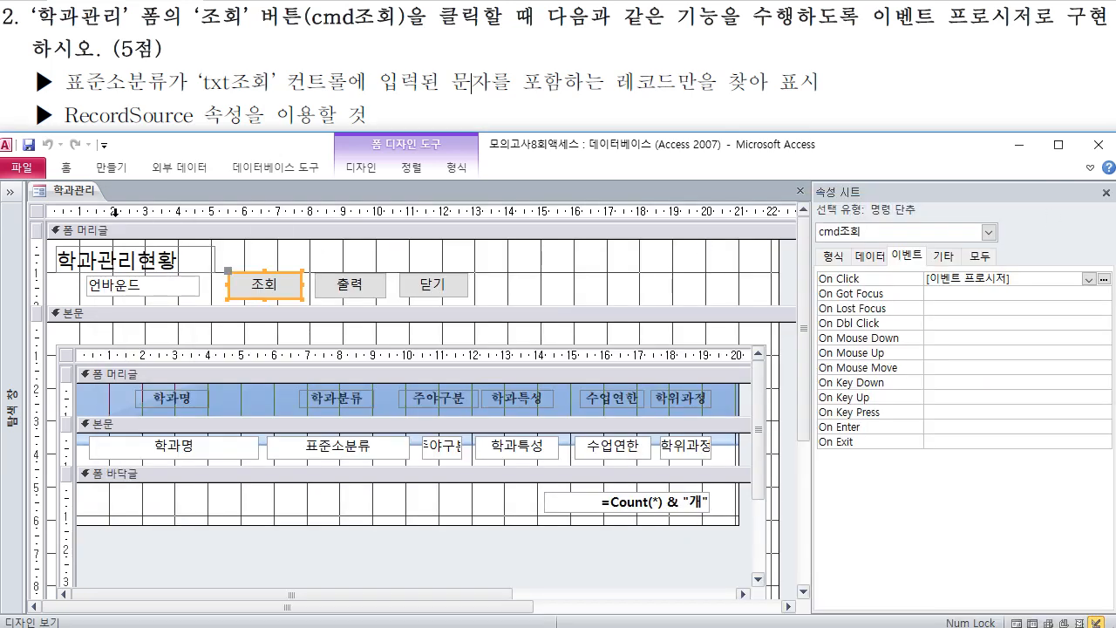
pyautogui.click(15, 197)
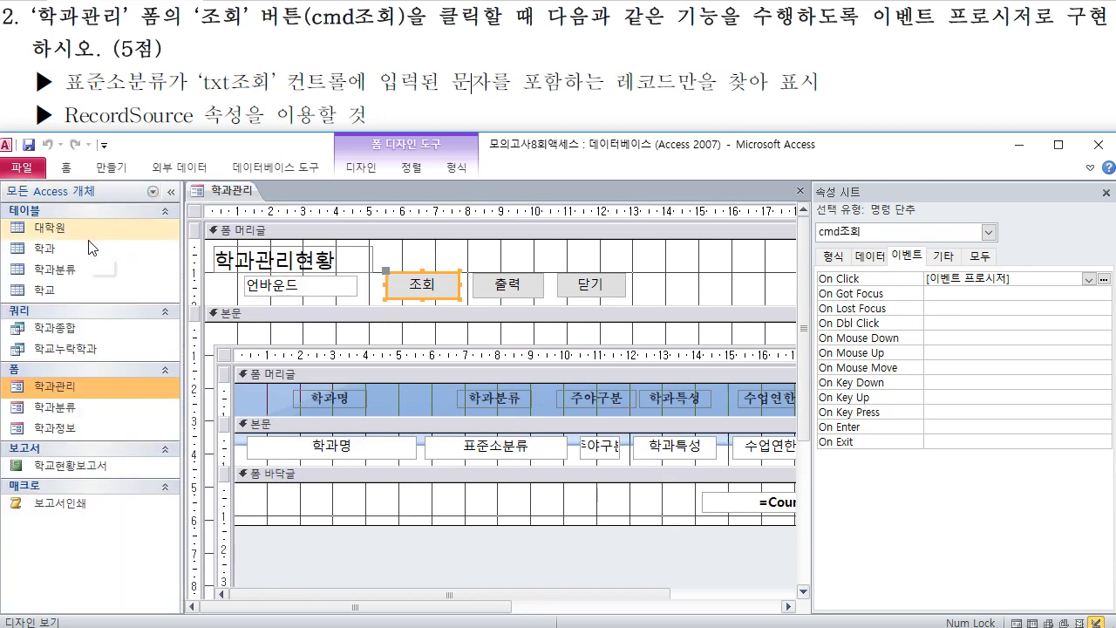
pyautogui.doubleClick(90, 257)
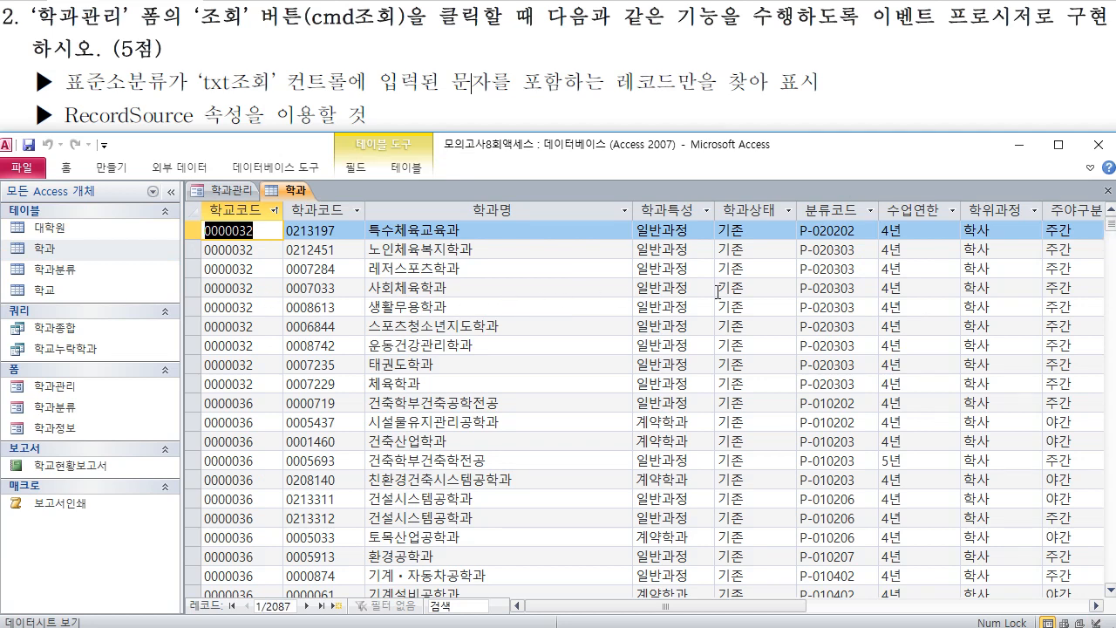
pyautogui.click(1107, 190)
pyautogui.doubleClick(88, 273)
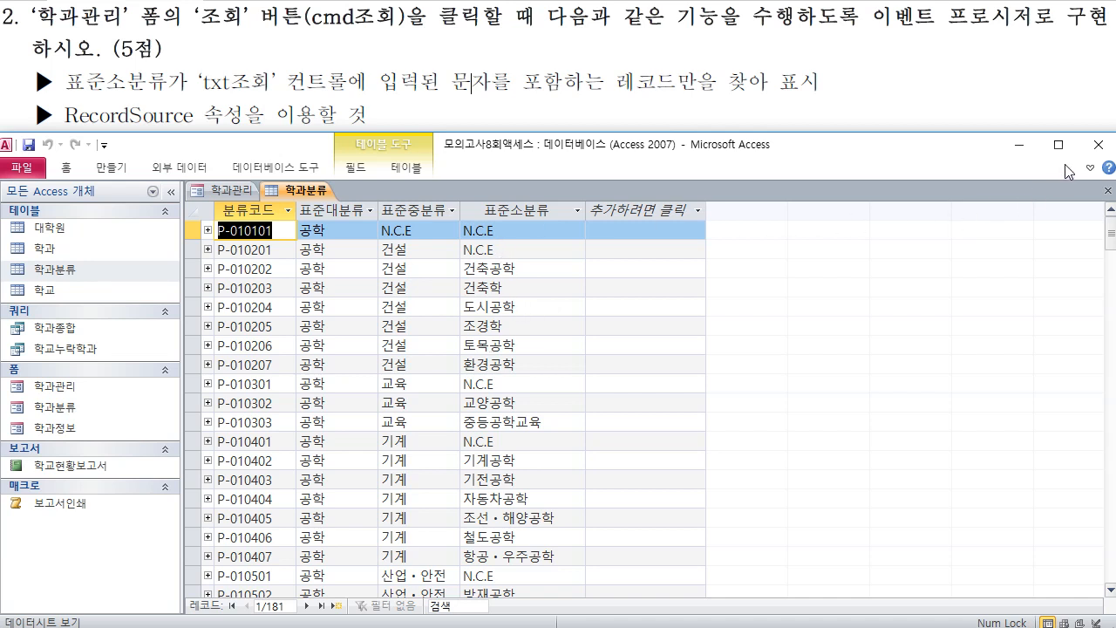
pyautogui.click(1107, 190)
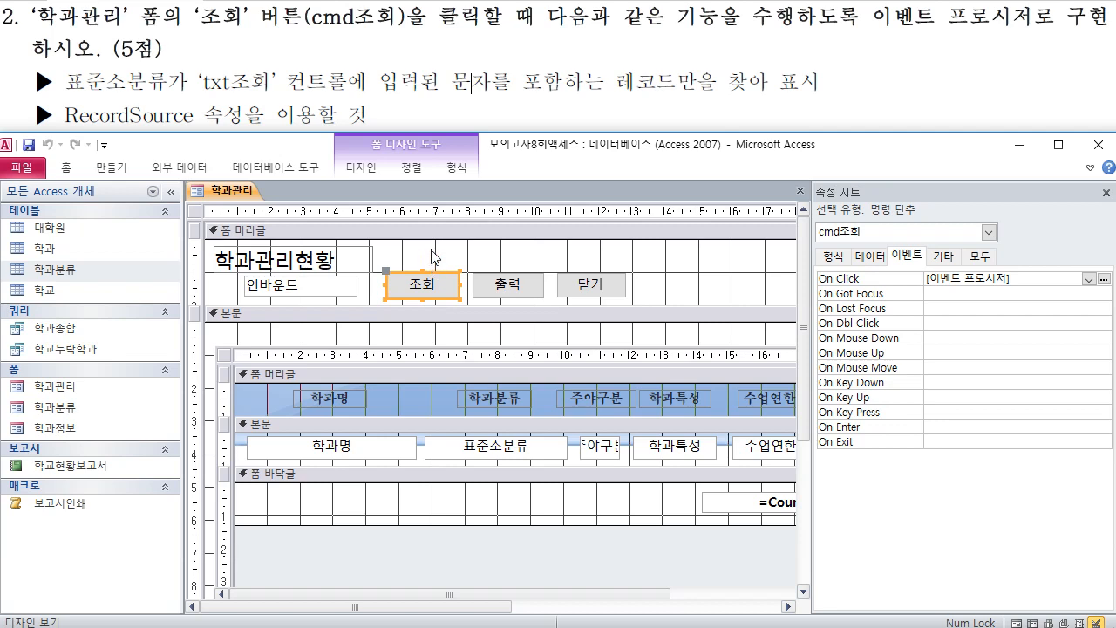
pyautogui.click(171, 191)
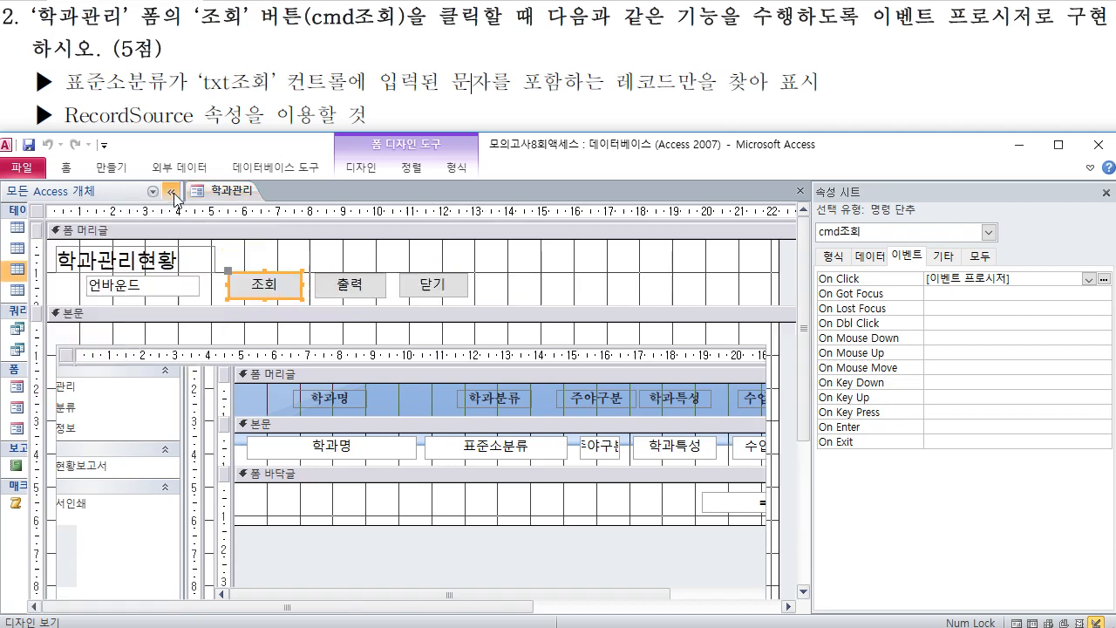
# Show the 학과관리 form in Form view, query it with 공학, and look through the filtered records
pyautogui.rightClick(79, 192)
pyautogui.click(129, 272)
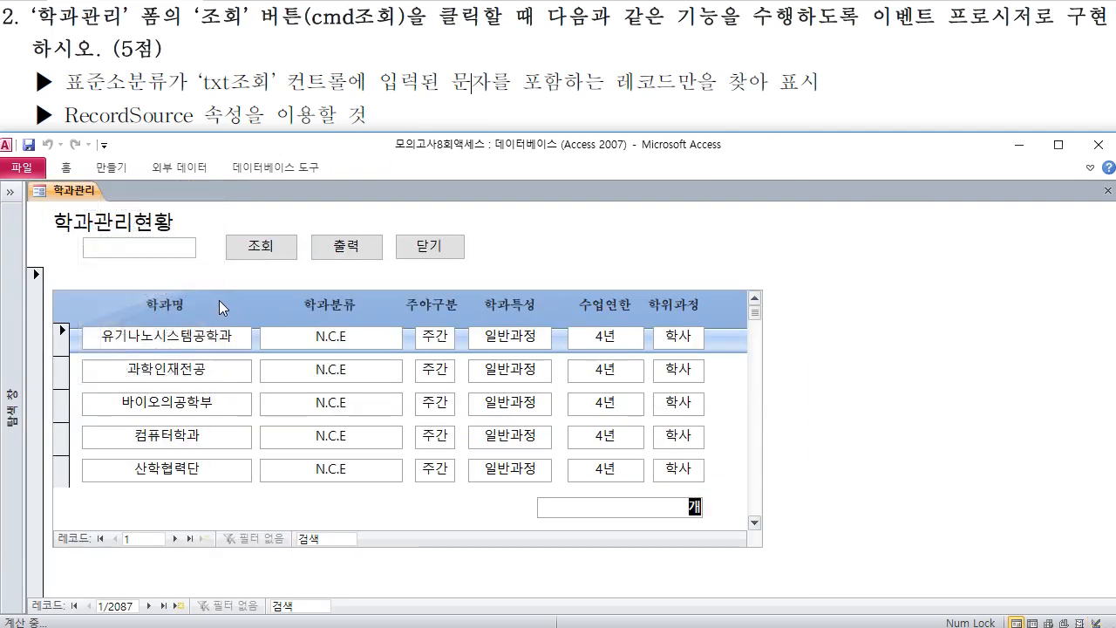
pyautogui.click(146, 250)
pyautogui.write('공학')
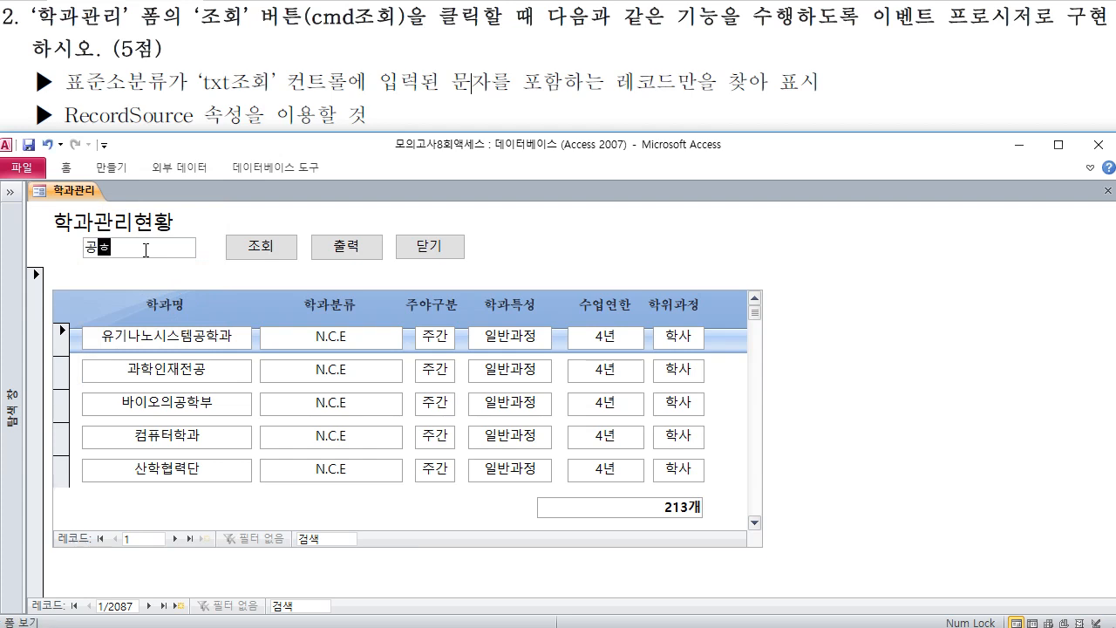
pyautogui.click(242, 251)
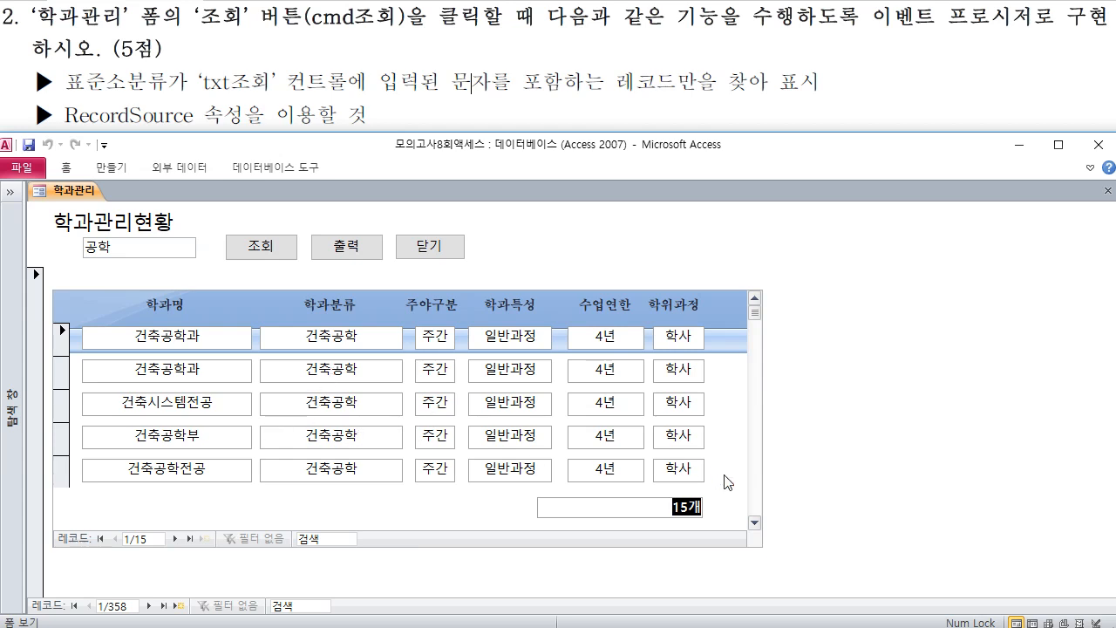
pyautogui.scroll(-3, 379, 397)
pyautogui.scroll(3, 344, 394)
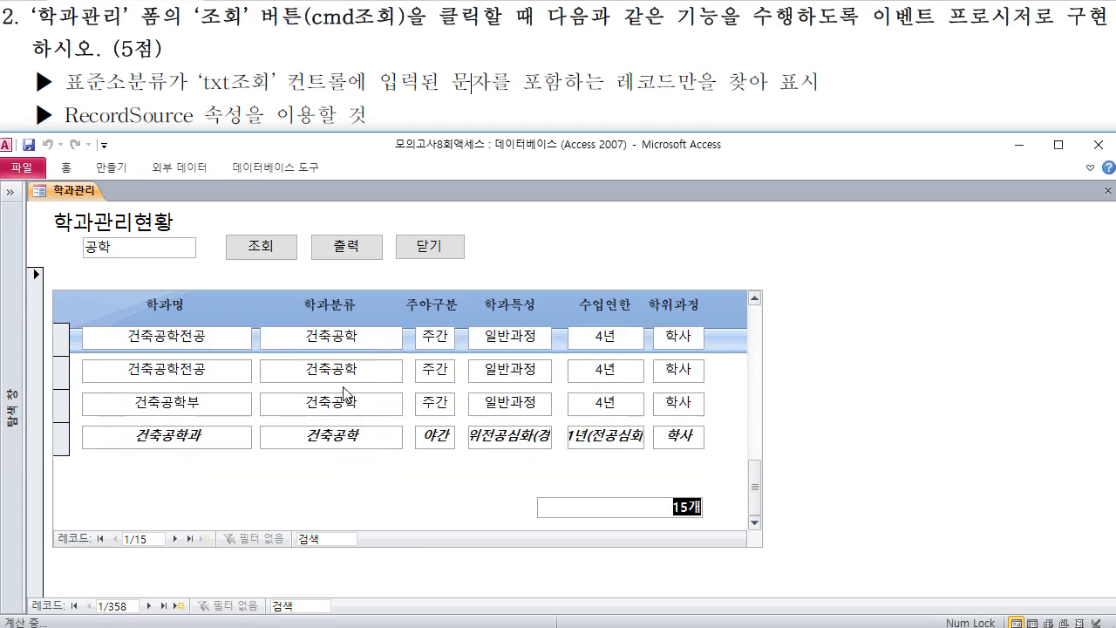
pyautogui.scroll(2, 344, 394)
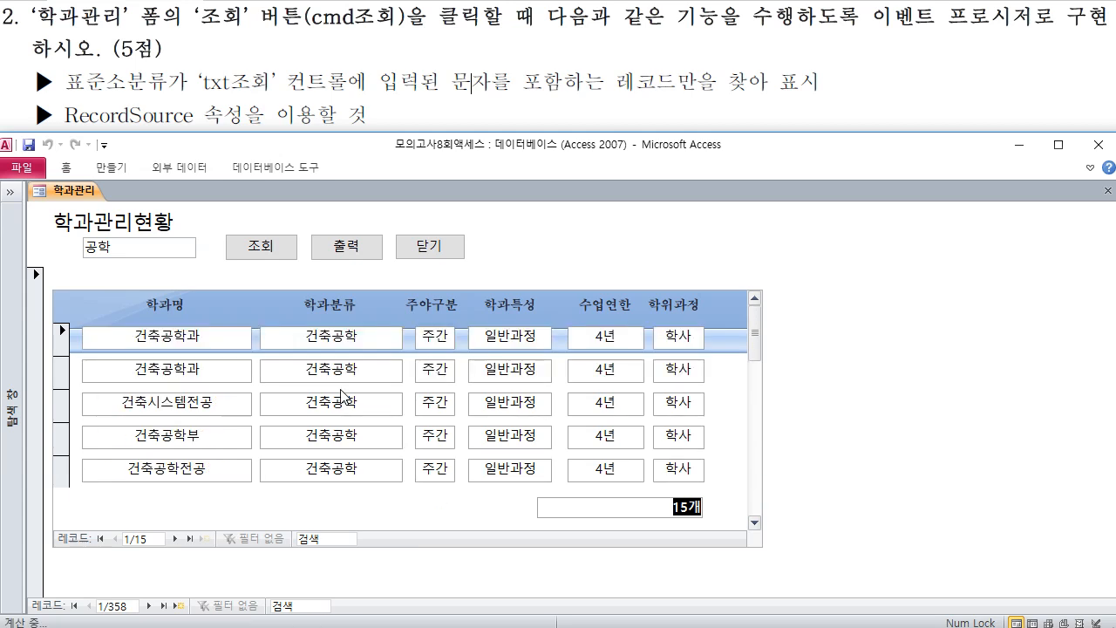
# Replace the search text with C, run the 조회 query again, and look through the filtered records
pyautogui.click(138, 245)
pyautogui.moveTo(137, 245); pyautogui.dragTo(41, 252)
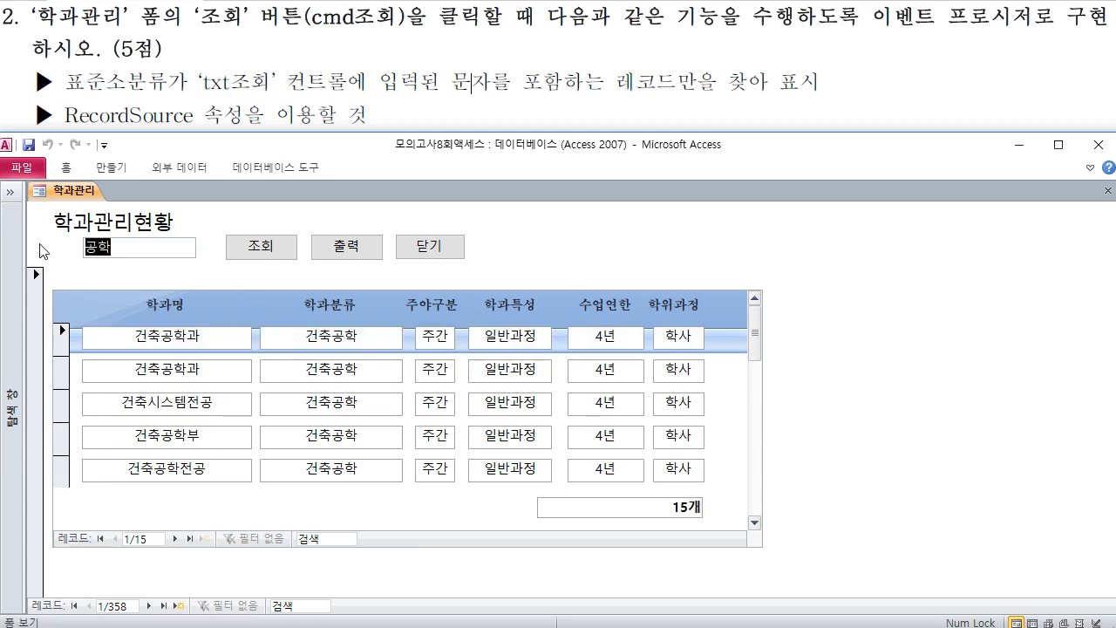
pyautogui.write('c')
pyautogui.press('BackSpace')
pyautogui.write('C')
pyautogui.click(238, 247)
pyautogui.scroll(-4, 380, 465)
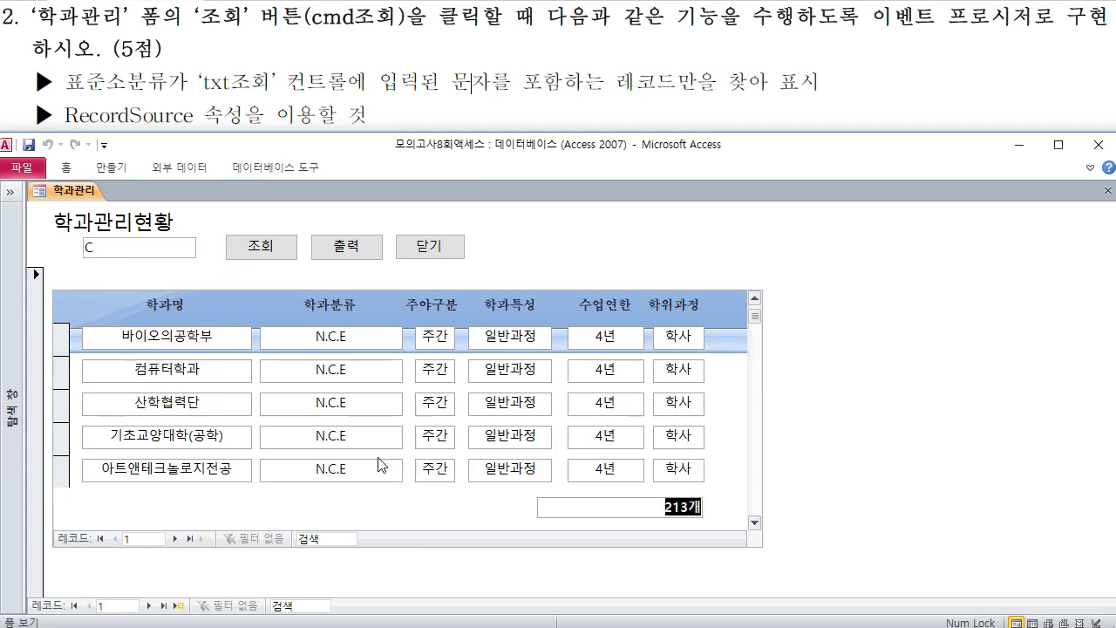
pyautogui.scroll(-2, 380, 465)
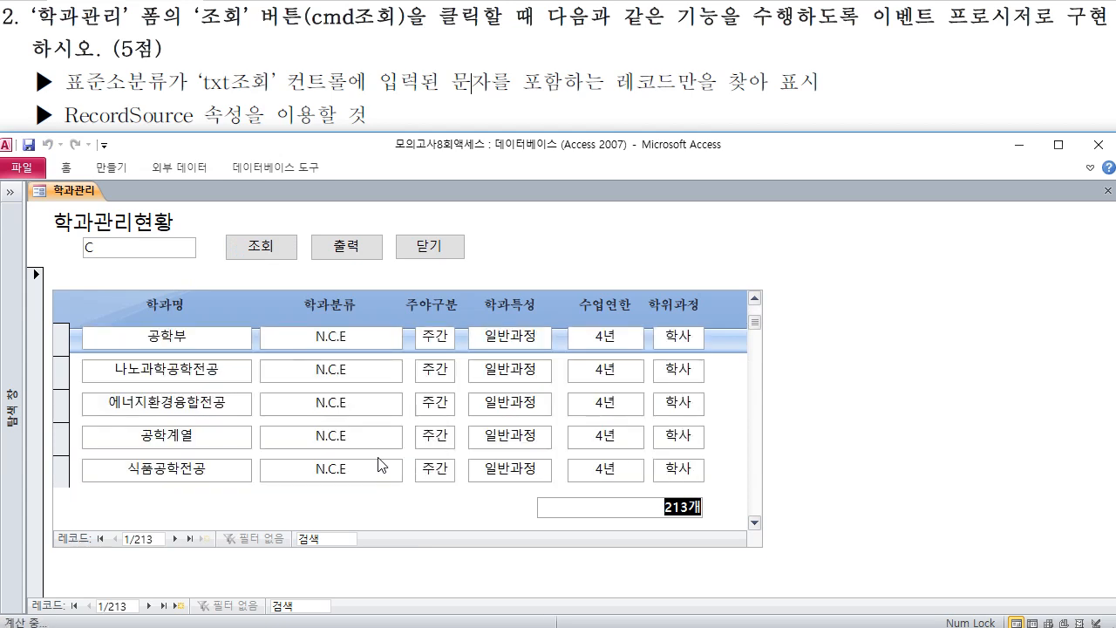
pyautogui.scroll(2, 380, 465)
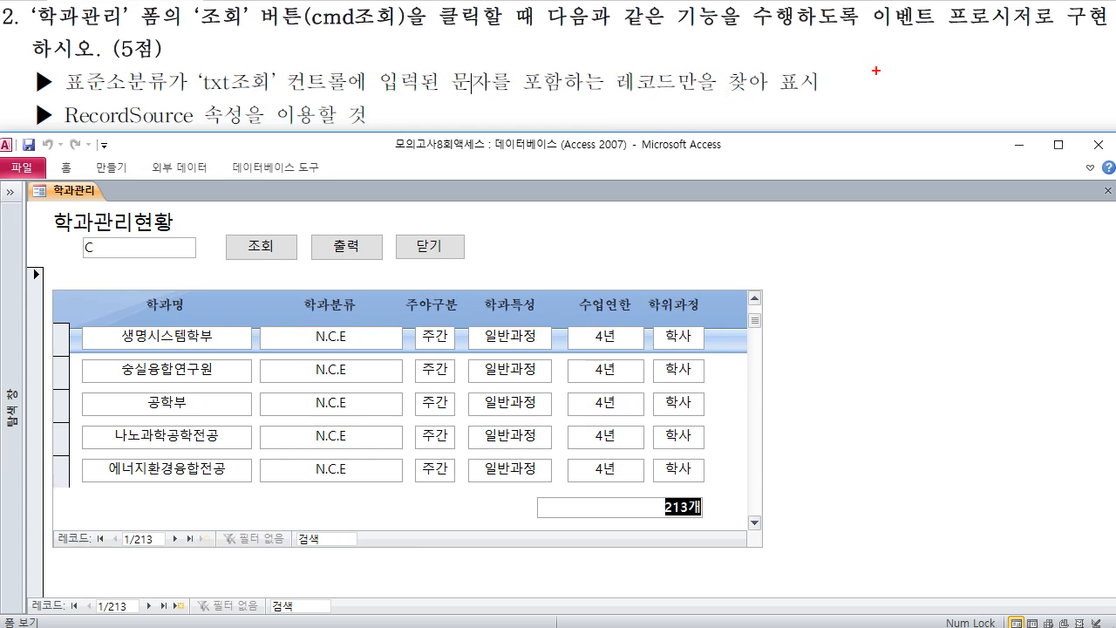
pyautogui.moveTo(860, 76); pyautogui.dragTo(877, 85)
pyautogui.moveTo(867, 86); pyautogui.dragTo(879, 90)
pyautogui.moveTo(879, 79); pyautogui.dragTo(896, 91)
pyautogui.moveTo(896, 73); pyautogui.dragTo(901, 82)
pyautogui.click(902, 87)
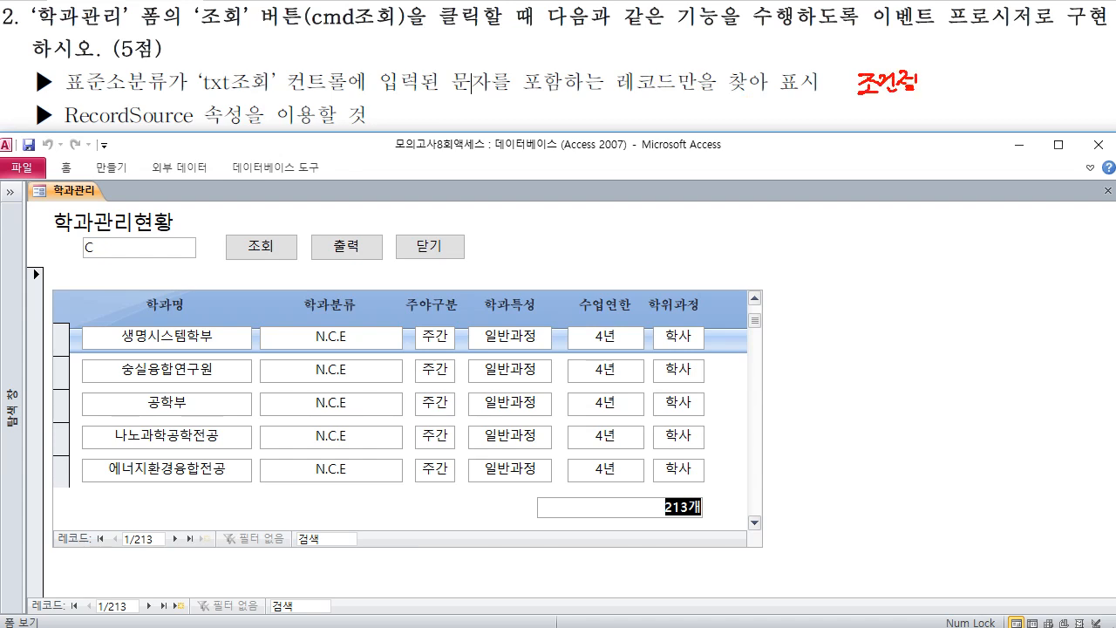
pyautogui.moveTo(852, 128)
pyautogui.mouseDown()
pyautogui.moveTo(844, 148)
pyautogui.moveTo(876, 139)
pyautogui.mouseUp()
pyautogui.moveTo(867, 143); pyautogui.dragTo(877, 151)
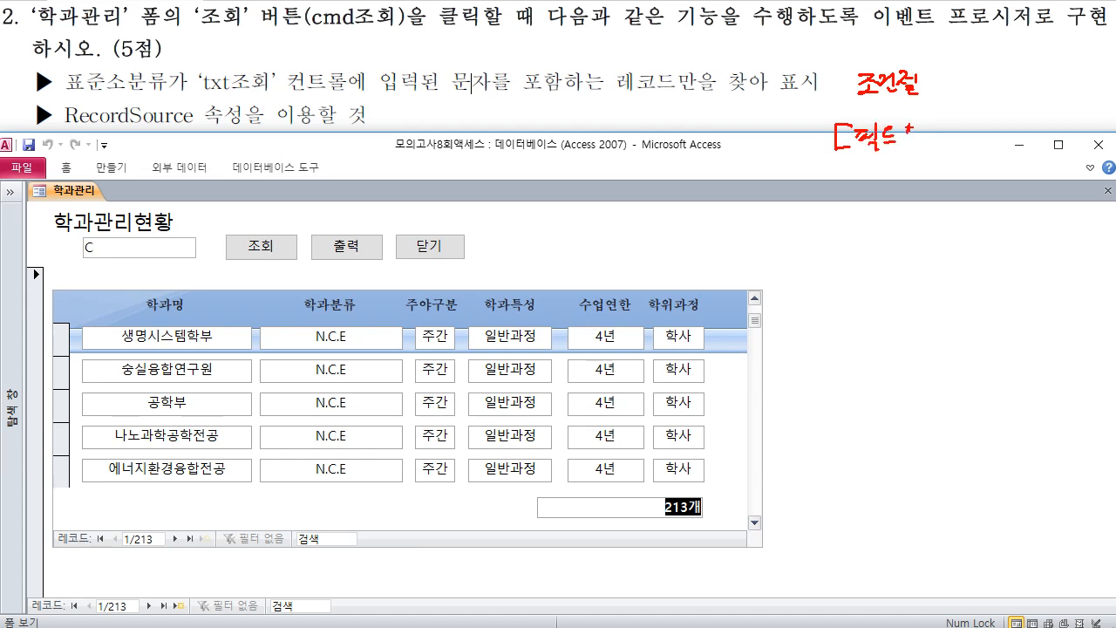
pyautogui.moveTo(936, 124)
pyautogui.mouseDown()
pyautogui.moveTo(947, 129)
pyautogui.moveTo(929, 150)
pyautogui.moveTo(969, 122)
pyautogui.moveTo(991, 142)
pyautogui.moveTo(1032, 140)
pyautogui.mouseUp()
pyautogui.moveTo(1030, 187); pyautogui.dragTo(1046, 232)
pyautogui.moveTo(996, 202); pyautogui.dragTo(1115, 124)
pyautogui.moveTo(1060, 192)
pyautogui.mouseDown()
pyautogui.moveTo(1070, 203)
pyautogui.moveTo(1061, 208)
pyautogui.mouseUp()
pyautogui.moveTo(1053, 211); pyautogui.dragTo(1083, 207)
pyautogui.moveTo(1093, 185); pyautogui.dragTo(1087, 217)
pyautogui.moveTo(1090, 200); pyautogui.dragTo(1094, 217)
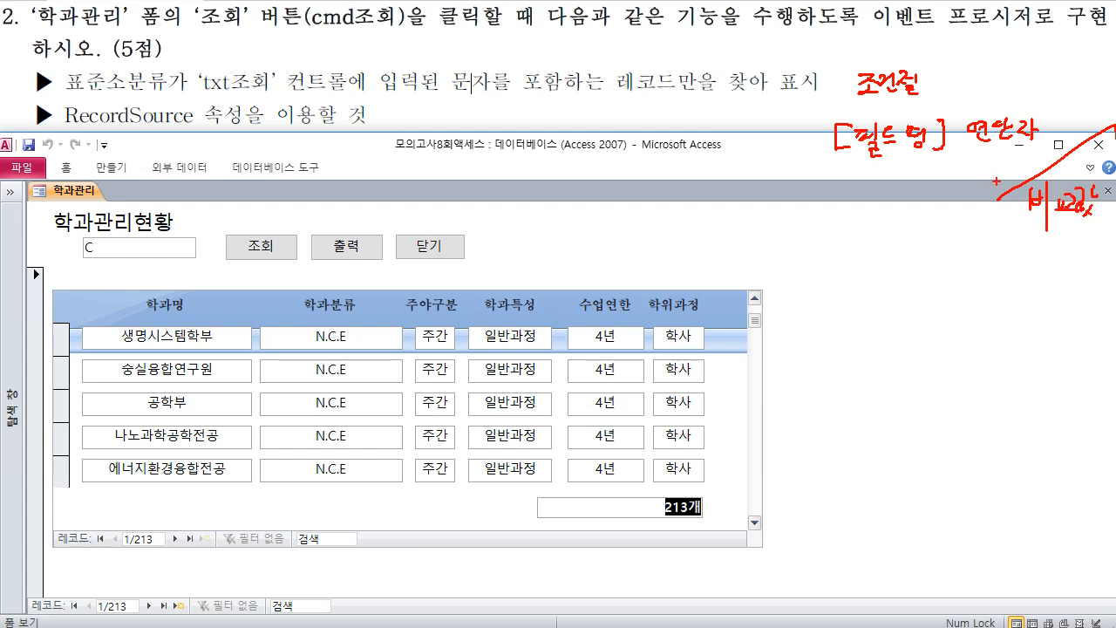
pyautogui.moveTo(1020, 225); pyautogui.dragTo(1074, 230)
pyautogui.moveTo(996, 262)
pyautogui.mouseDown()
pyautogui.moveTo(1015, 249)
pyautogui.moveTo(1011, 259)
pyautogui.mouseUp()
pyautogui.click(926, 252)
pyautogui.click(926, 261)
pyautogui.moveTo(915, 234)
pyautogui.mouseDown()
pyautogui.moveTo(914, 269)
pyautogui.moveTo(957, 270)
pyautogui.mouseUp()
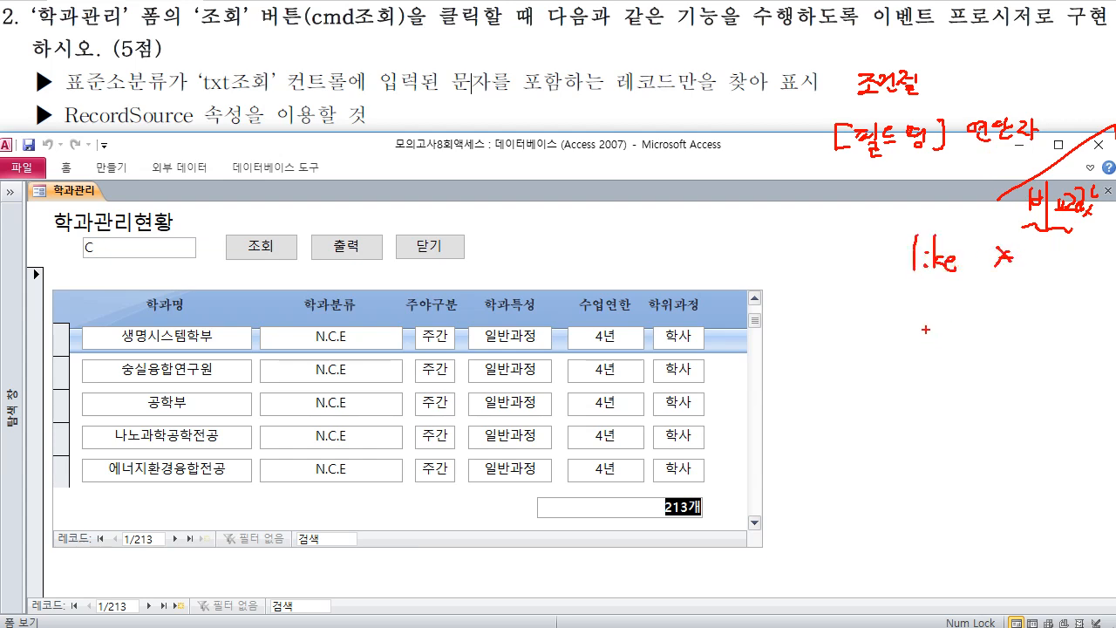
pyautogui.moveTo(917, 338); pyautogui.dragTo(930, 338)
pyautogui.moveTo(918, 346); pyautogui.dragTo(967, 354)
pyautogui.moveTo(915, 389)
pyautogui.mouseDown()
pyautogui.moveTo(923, 403)
pyautogui.moveTo(944, 392)
pyautogui.mouseUp()
pyautogui.moveTo(931, 398)
pyautogui.mouseDown()
pyautogui.moveTo(974, 388)
pyautogui.moveTo(954, 433)
pyautogui.mouseUp()
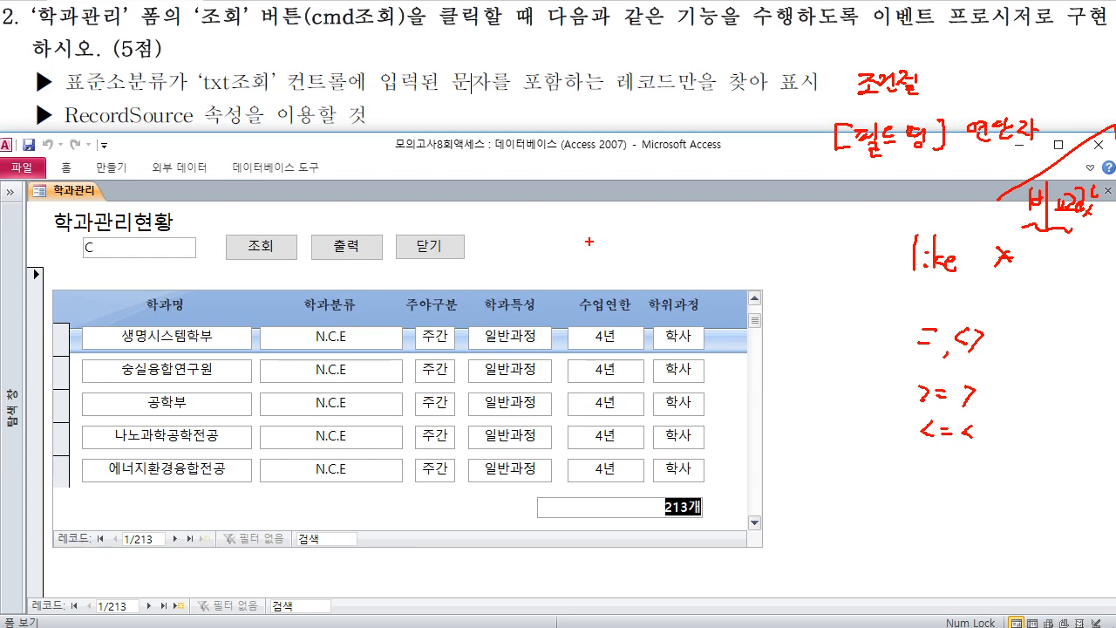
pyautogui.moveTo(575, 233)
pyautogui.mouseDown()
pyautogui.moveTo(583, 256)
pyautogui.moveTo(604, 260)
pyautogui.mouseUp()
pyautogui.moveTo(613, 237)
pyautogui.mouseDown()
pyautogui.moveTo(626, 256)
pyautogui.moveTo(666, 251)
pyautogui.mouseUp()
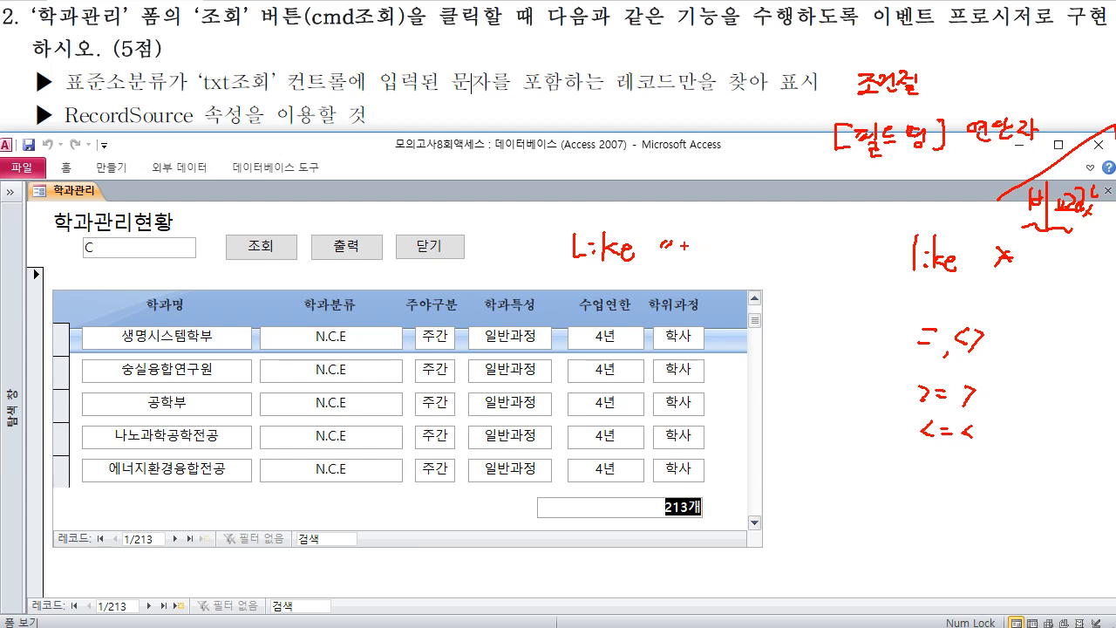
pyautogui.moveTo(682, 249); pyautogui.dragTo(693, 258)
pyautogui.moveTo(694, 244)
pyautogui.mouseDown()
pyautogui.moveTo(683, 258)
pyautogui.moveTo(705, 246)
pyautogui.moveTo(715, 262)
pyautogui.mouseUp()
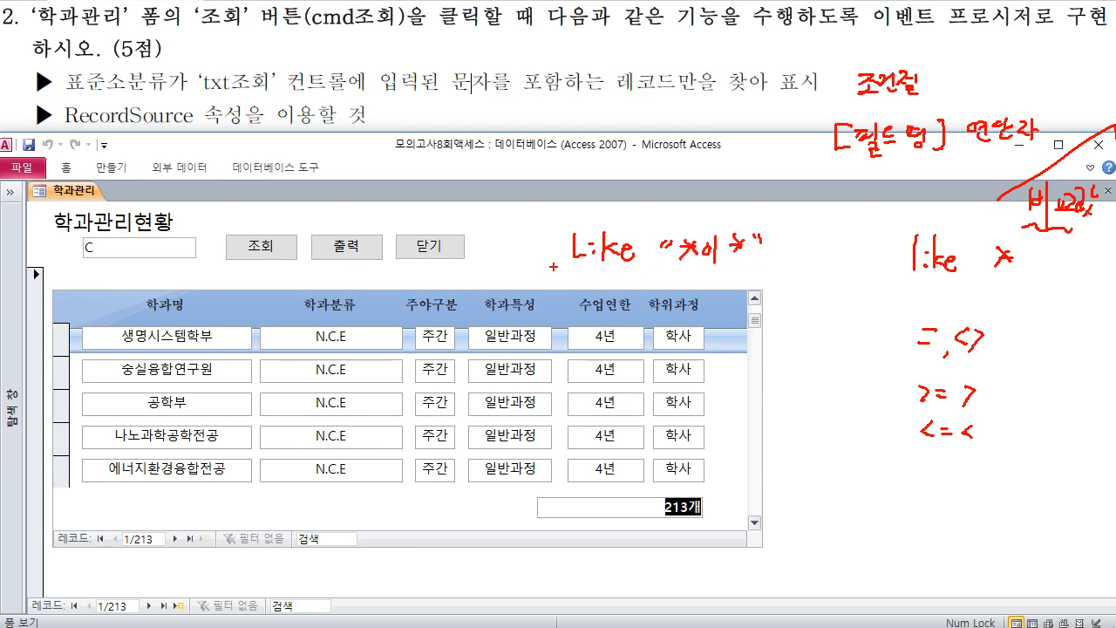
pyautogui.moveTo(551, 267); pyautogui.dragTo(748, 260)
pyautogui.moveTo(787, 307)
pyautogui.mouseDown()
pyautogui.moveTo(799, 305)
pyautogui.moveTo(787, 318)
pyautogui.mouseUp()
pyautogui.moveTo(792, 300)
pyautogui.mouseDown()
pyautogui.moveTo(805, 313)
pyautogui.moveTo(822, 302)
pyautogui.moveTo(832, 326)
pyautogui.mouseUp()
pyautogui.moveTo(838, 305)
pyautogui.mouseDown()
pyautogui.moveTo(851, 305)
pyautogui.moveTo(842, 312)
pyautogui.mouseUp()
pyautogui.moveTo(845, 298)
pyautogui.mouseDown()
pyautogui.moveTo(882, 318)
pyautogui.moveTo(870, 314)
pyautogui.mouseUp()
pyautogui.moveTo(863, 319); pyautogui.dragTo(883, 316)
pyautogui.moveTo(751, 253); pyautogui.dragTo(768, 254)
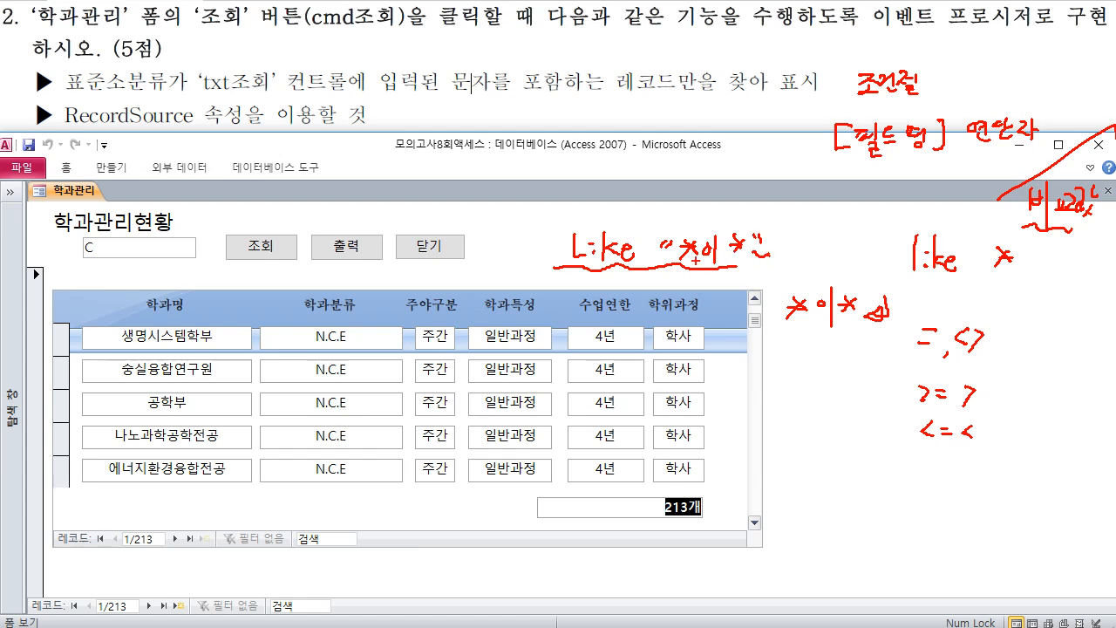
pyautogui.moveTo(659, 249); pyautogui.dragTo(678, 253)
pyautogui.moveTo(769, 256)
pyautogui.mouseDown()
pyautogui.moveTo(773, 239)
pyautogui.moveTo(750, 251)
pyautogui.mouseUp()
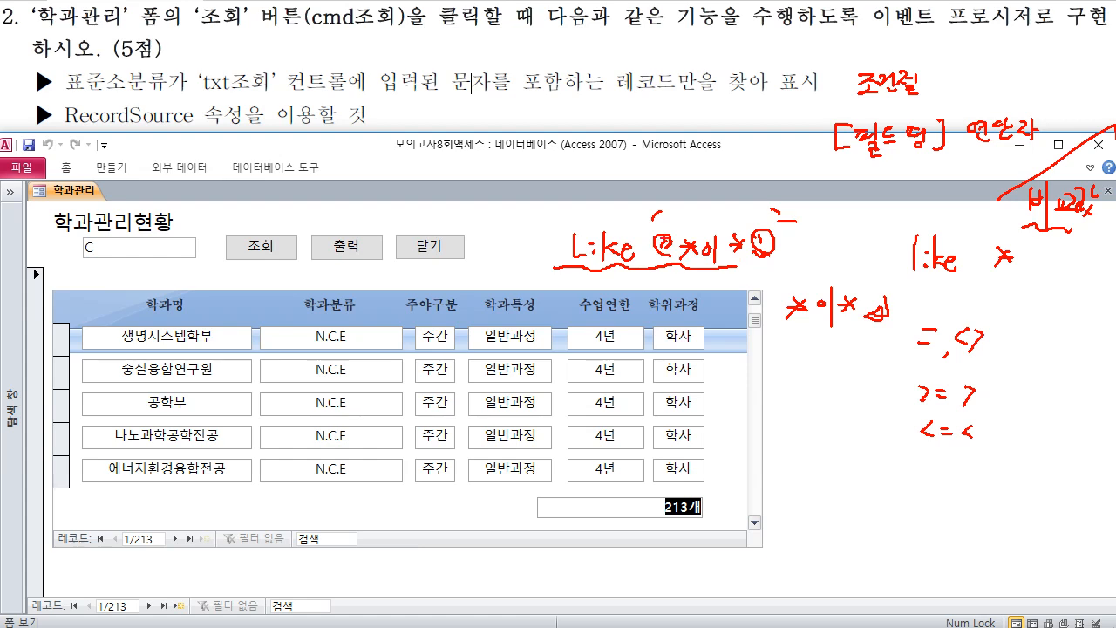
pyautogui.press('Escape')
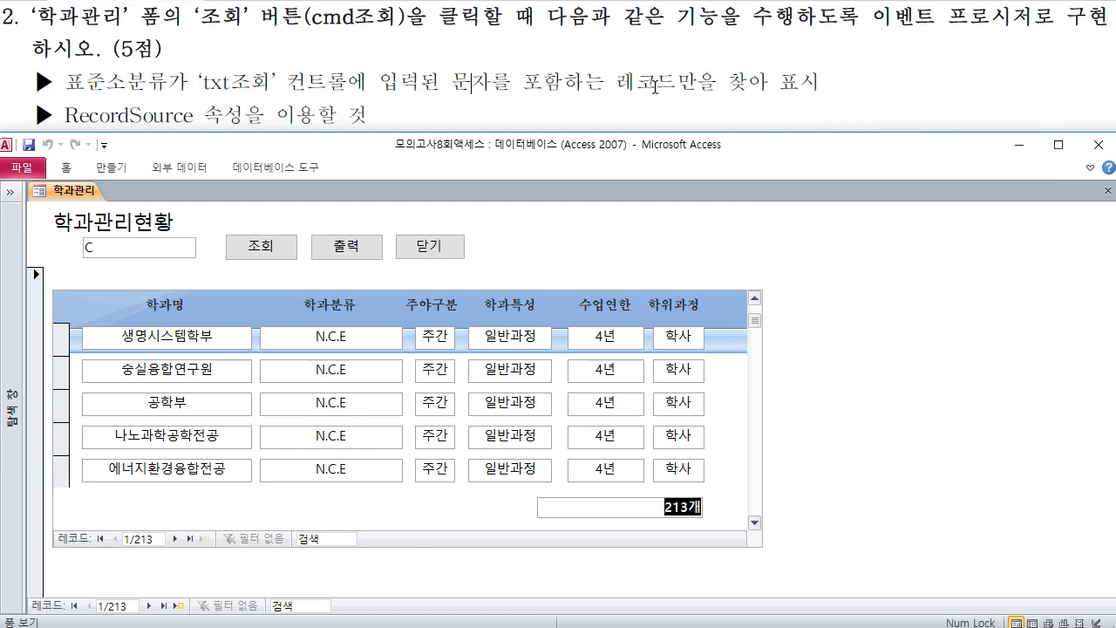
# Switch to the exam document and read question 3 on the 학과정보 form's txt표준소분류 double-click procedure and its message box
pyautogui.click(652, 77)
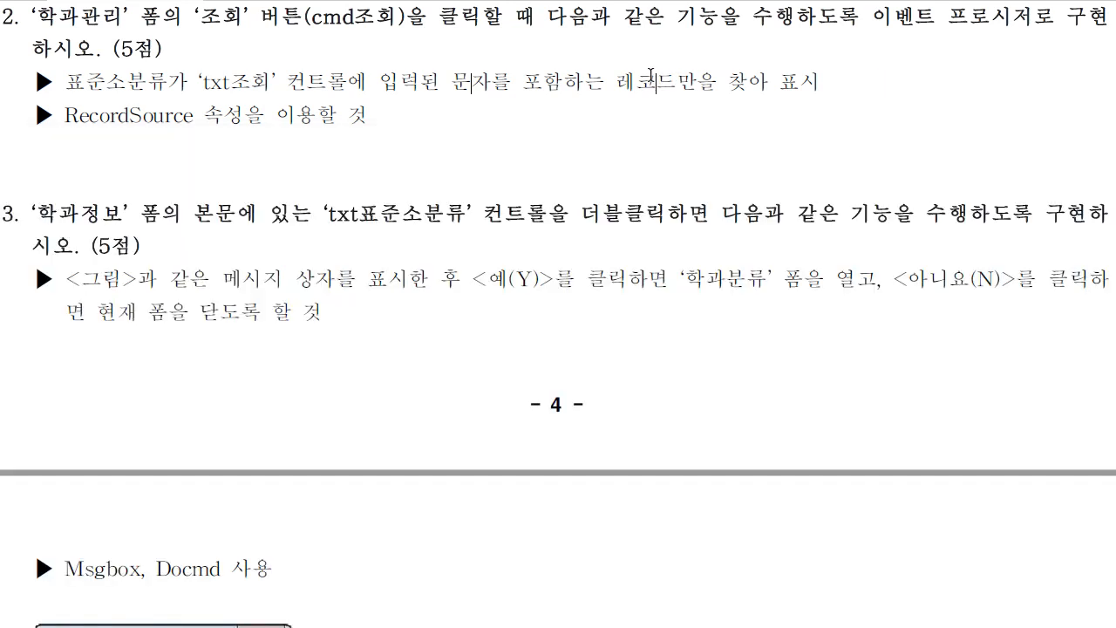
pyautogui.scroll(-3, 640, 87)
pyautogui.scroll(-3, 639, 82)
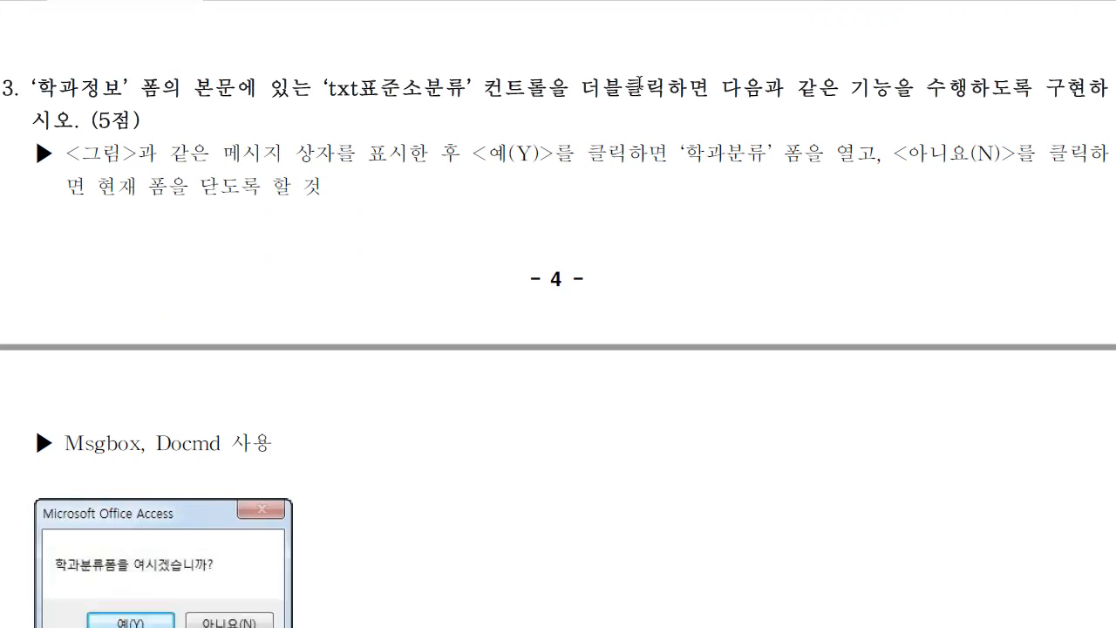
pyautogui.scroll(7, 639, 82)
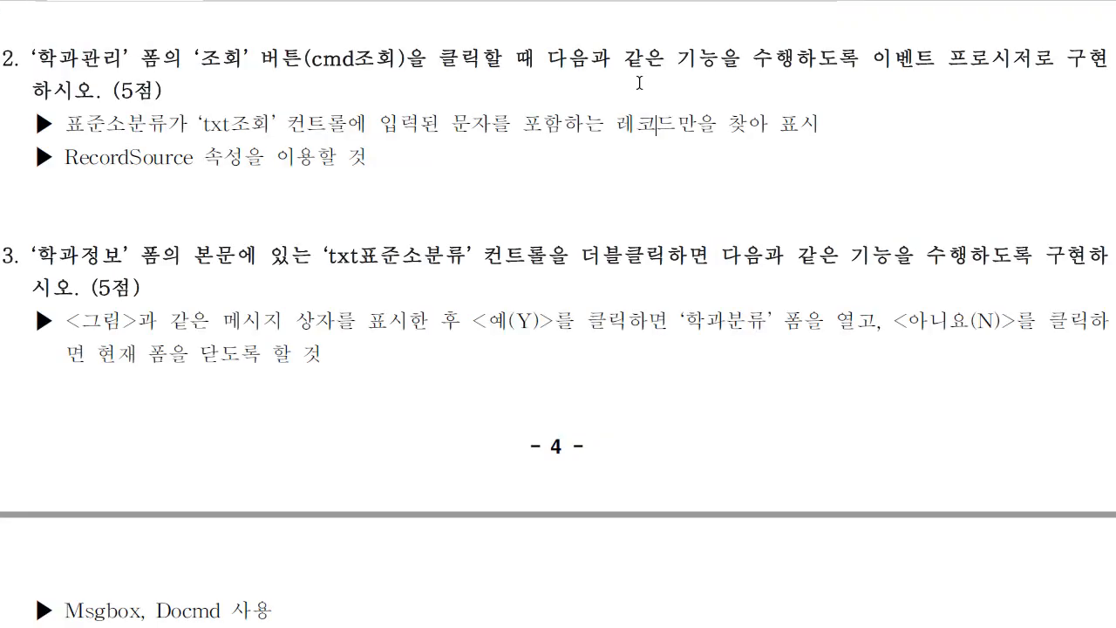
pyautogui.scroll(-3, 639, 82)
pyautogui.scroll(12, 639, 82)
pyautogui.scroll(12, 640, 83)
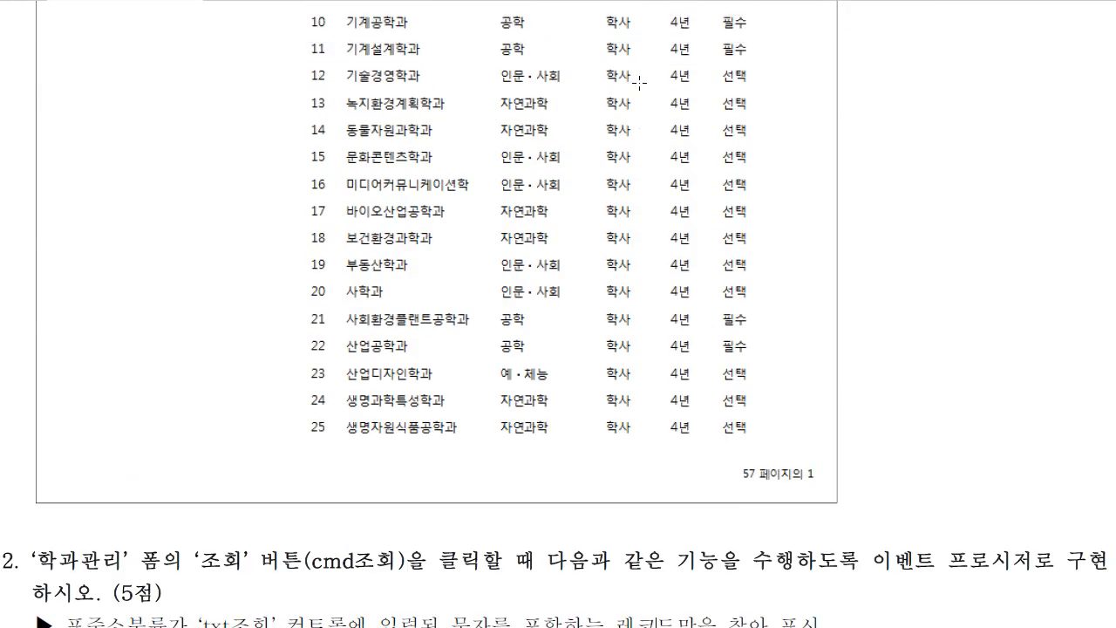
pyautogui.scroll(-17, 639, 83)
pyautogui.scroll(-6, 622, 103)
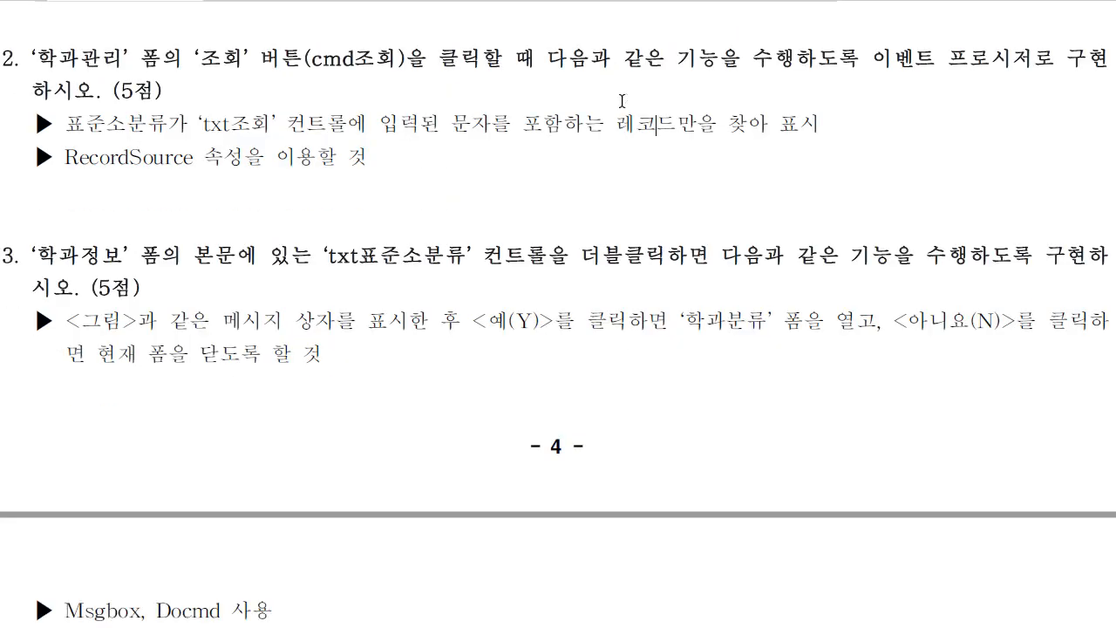
pyautogui.scroll(-3, 622, 103)
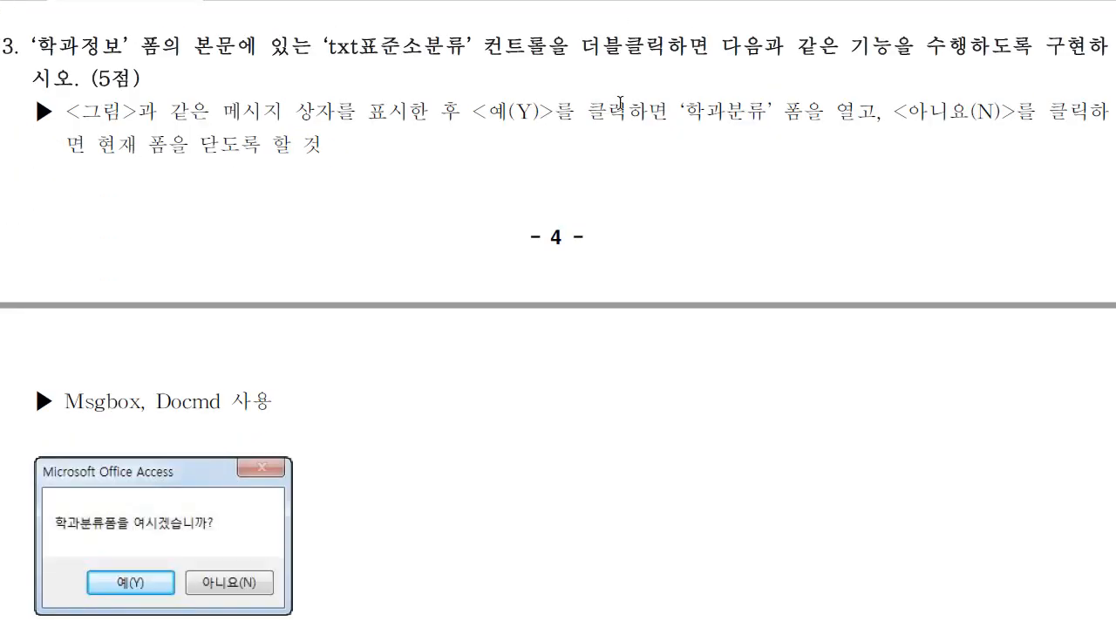
pyautogui.scroll(-2, 621, 103)
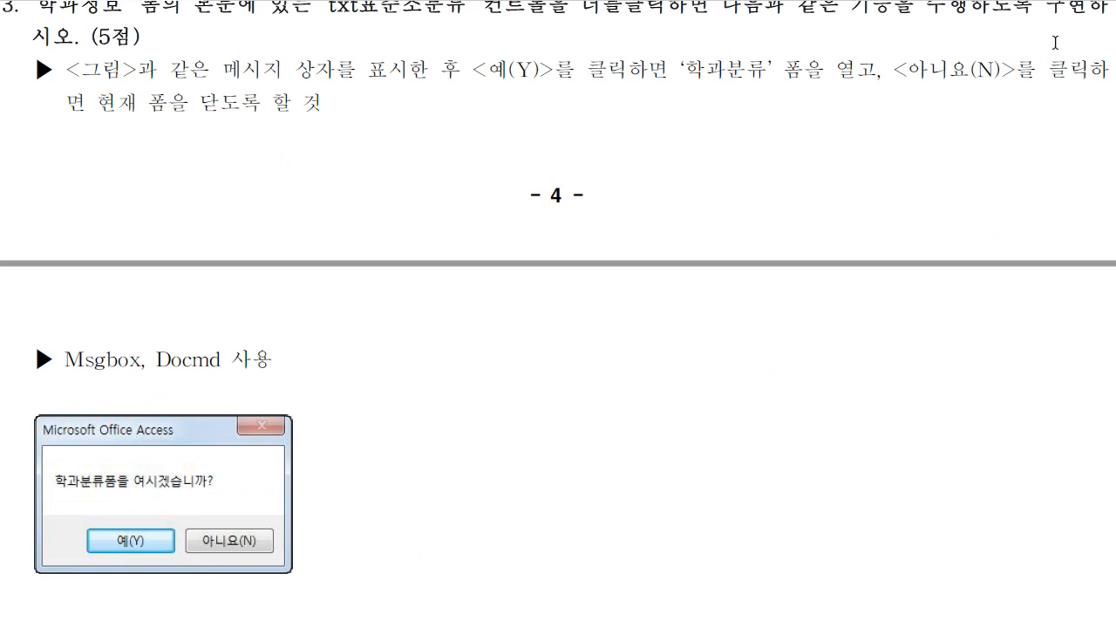
pyautogui.scroll(1, 558, 294)
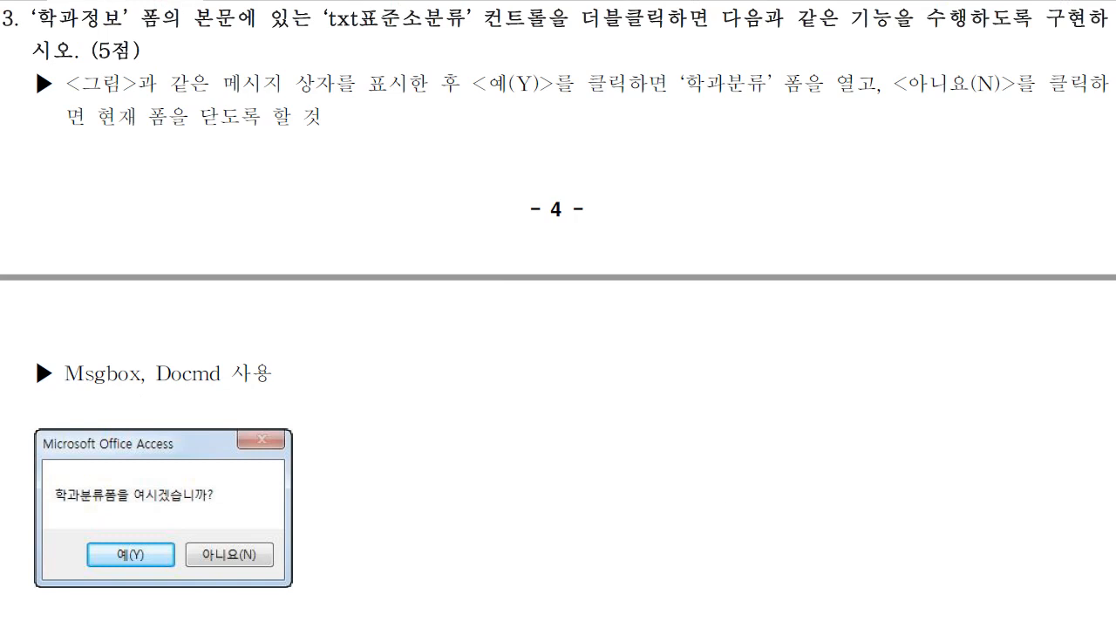
# Return to the Access database, show the 학과관리 form in Design view, and close it without saving the design changes
pyautogui.hotkey('alt', 'Tab')
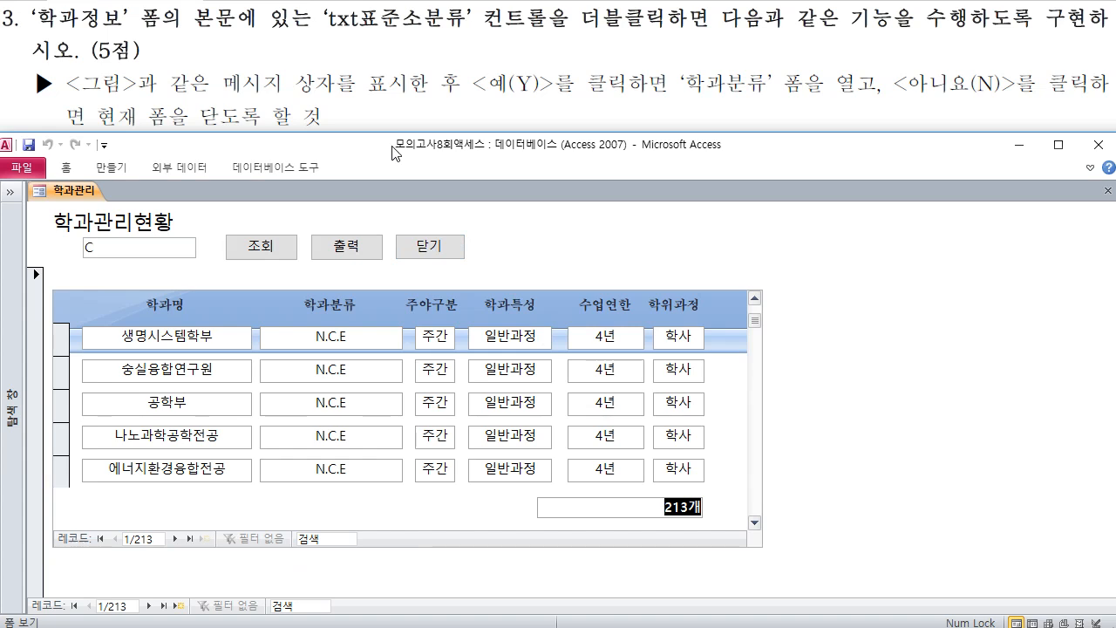
pyautogui.rightClick(80, 185)
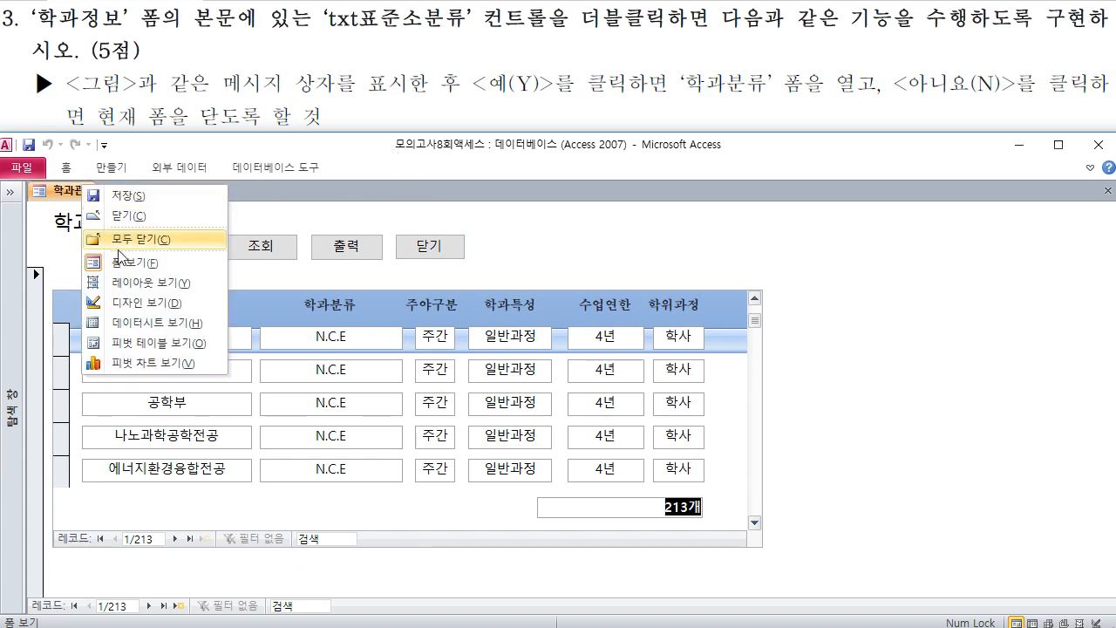
pyautogui.click(126, 302)
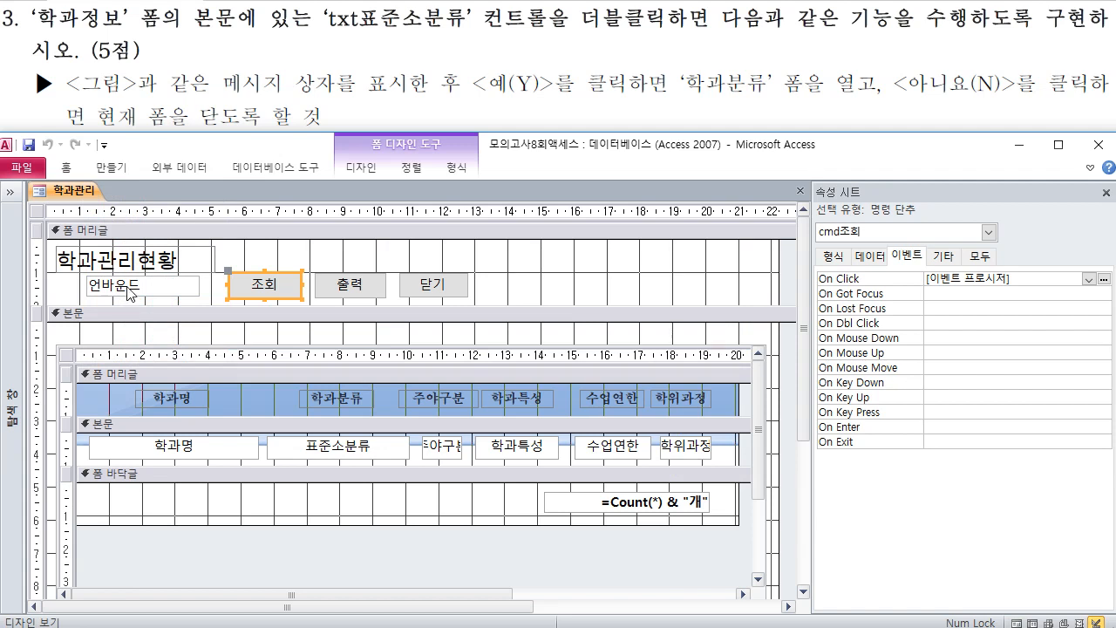
pyautogui.click(799, 190)
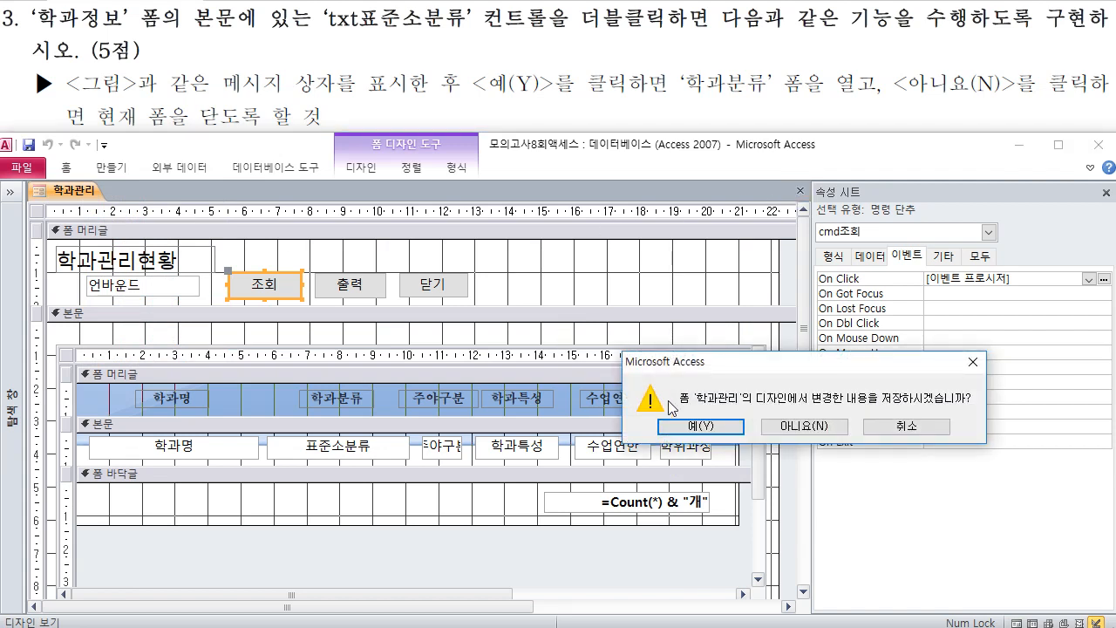
pyautogui.click(810, 427)
# Open the 학과정보 form from the database objects and show it in Design view
pyautogui.click(9, 191)
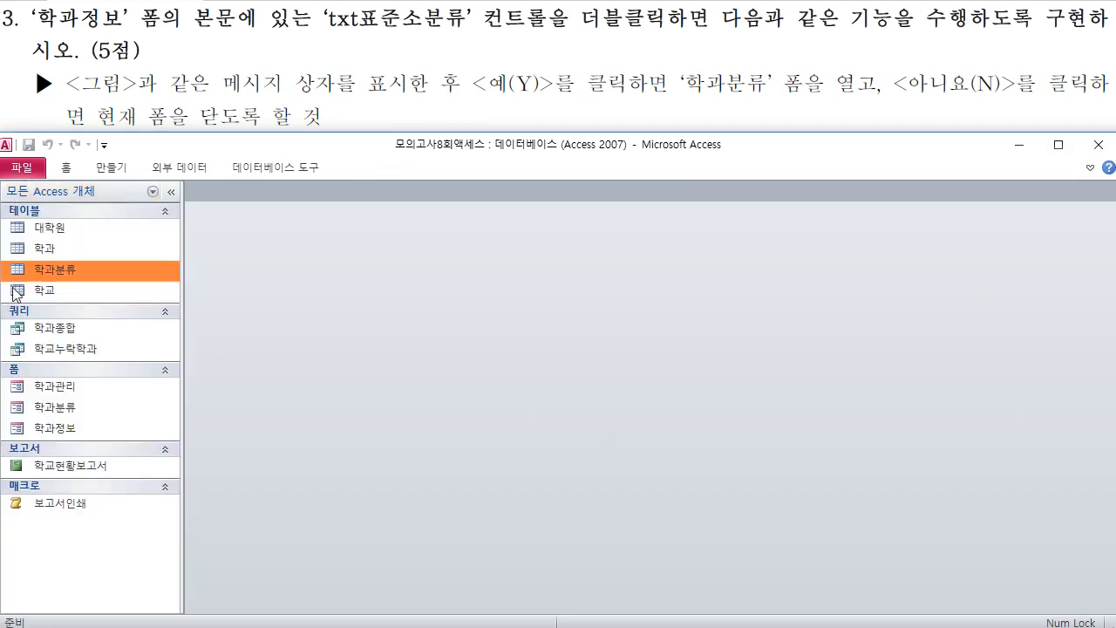
pyautogui.doubleClick(65, 422)
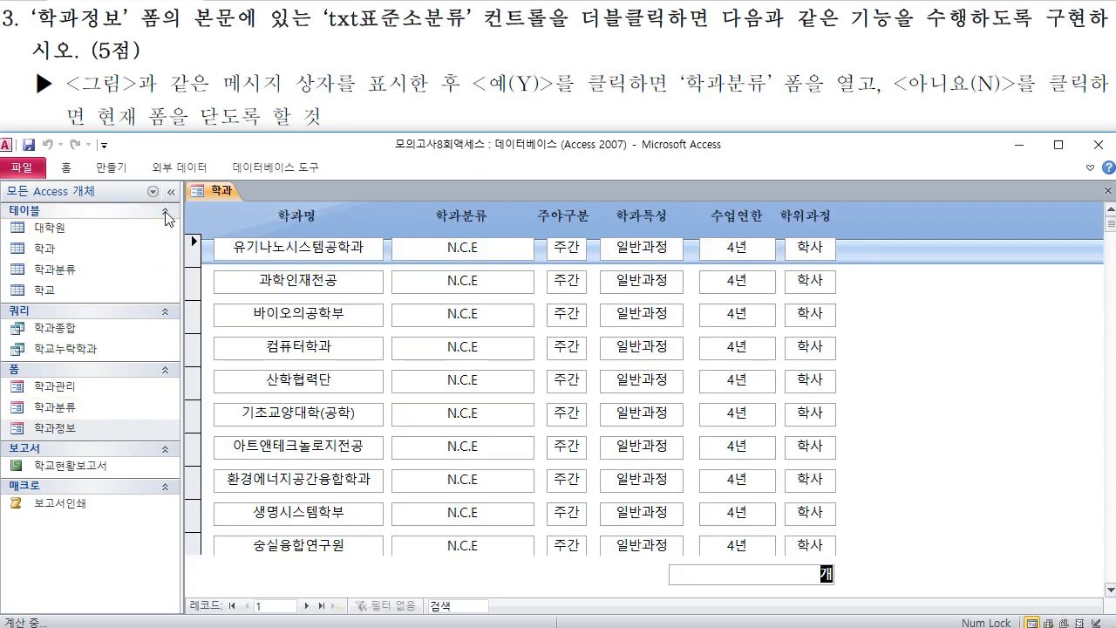
pyautogui.click(170, 191)
pyautogui.rightClick(68, 192)
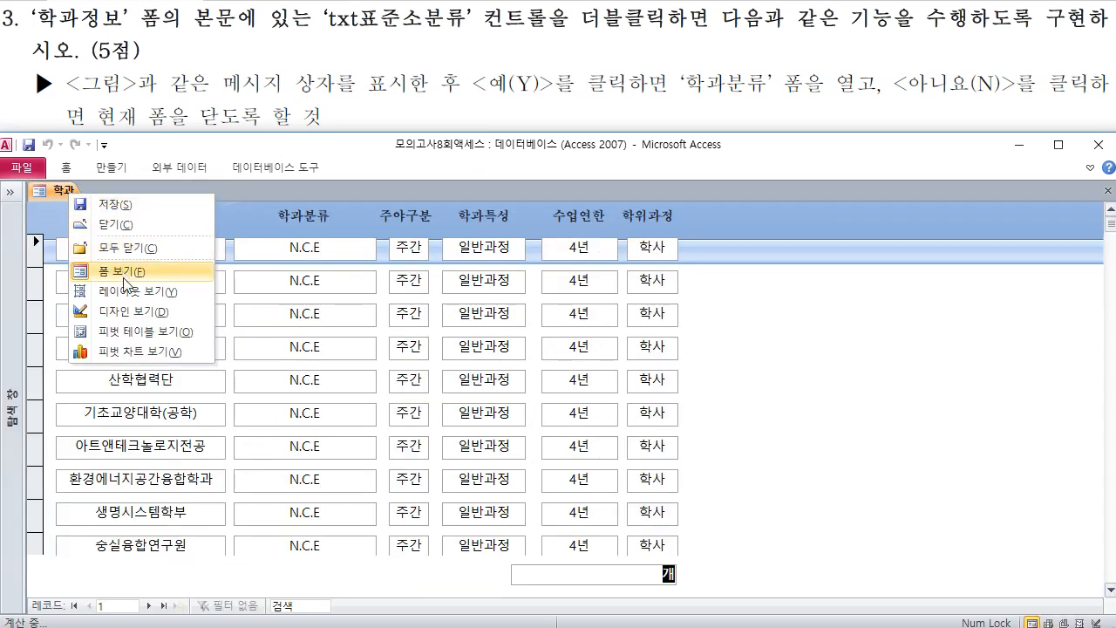
pyautogui.click(129, 305)
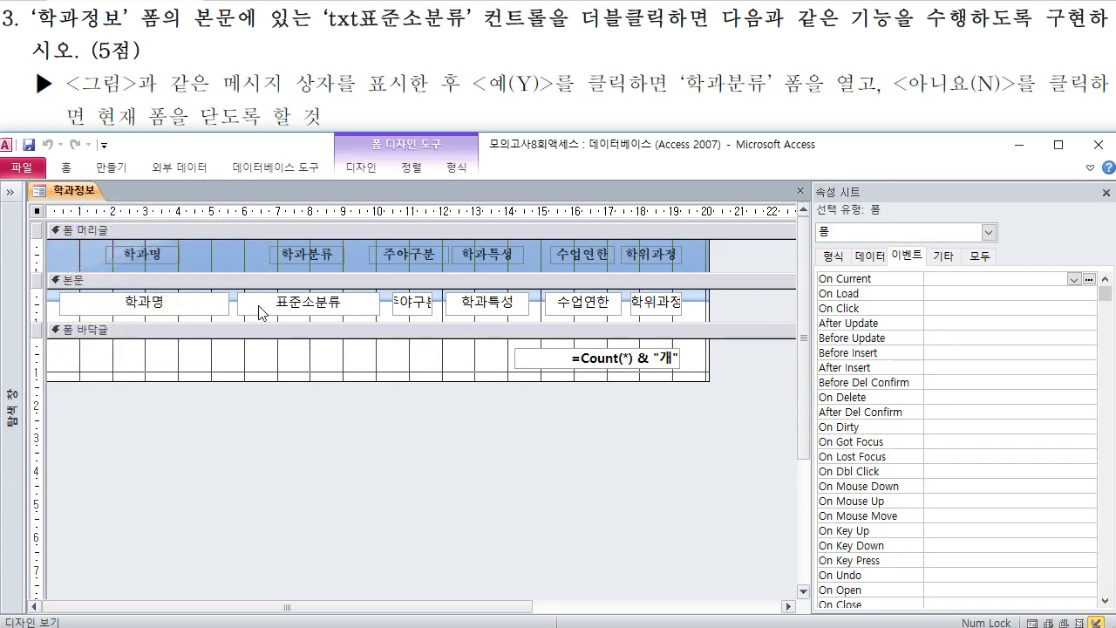
# Select the txt표준소분류 control and open the event procedure for its On Dbl Click event
pyautogui.click(988, 232)
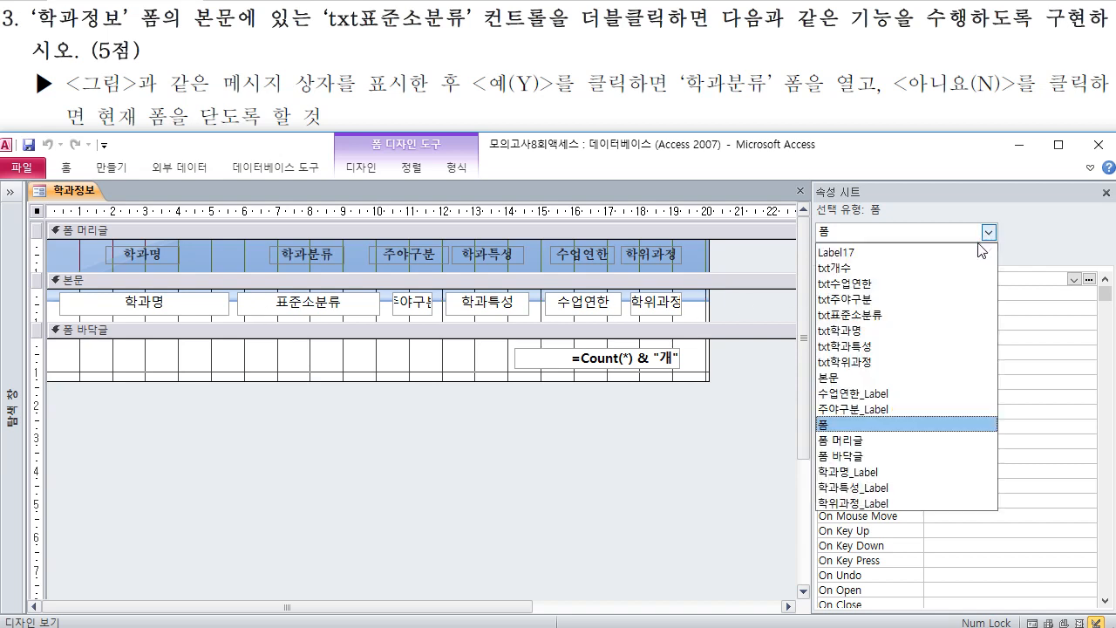
pyautogui.click(941, 313)
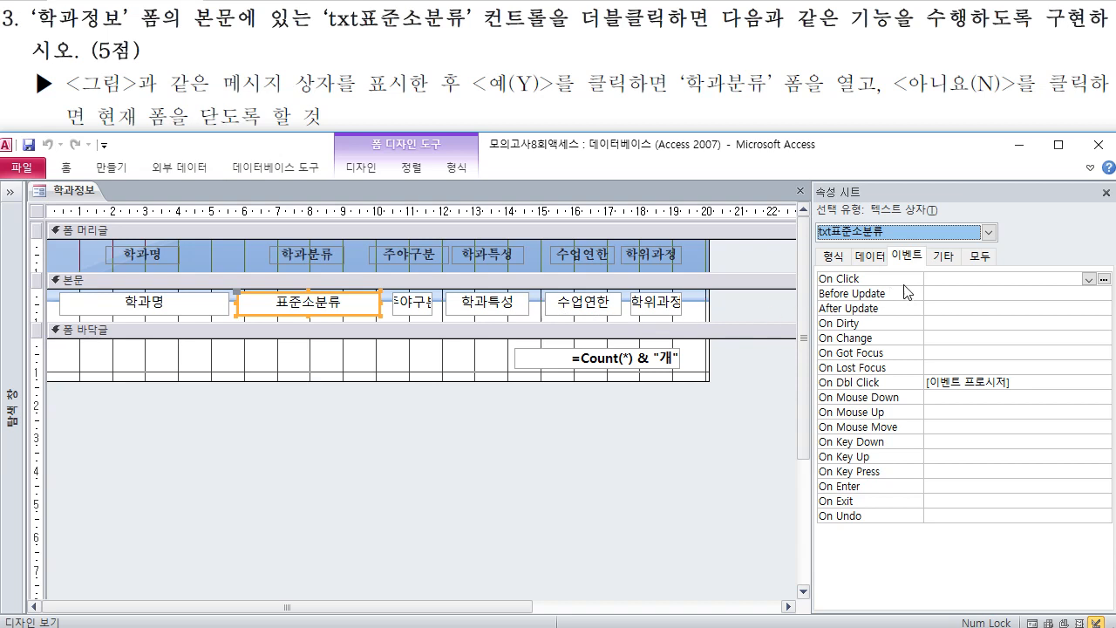
pyautogui.click(917, 260)
pyautogui.click(1040, 382)
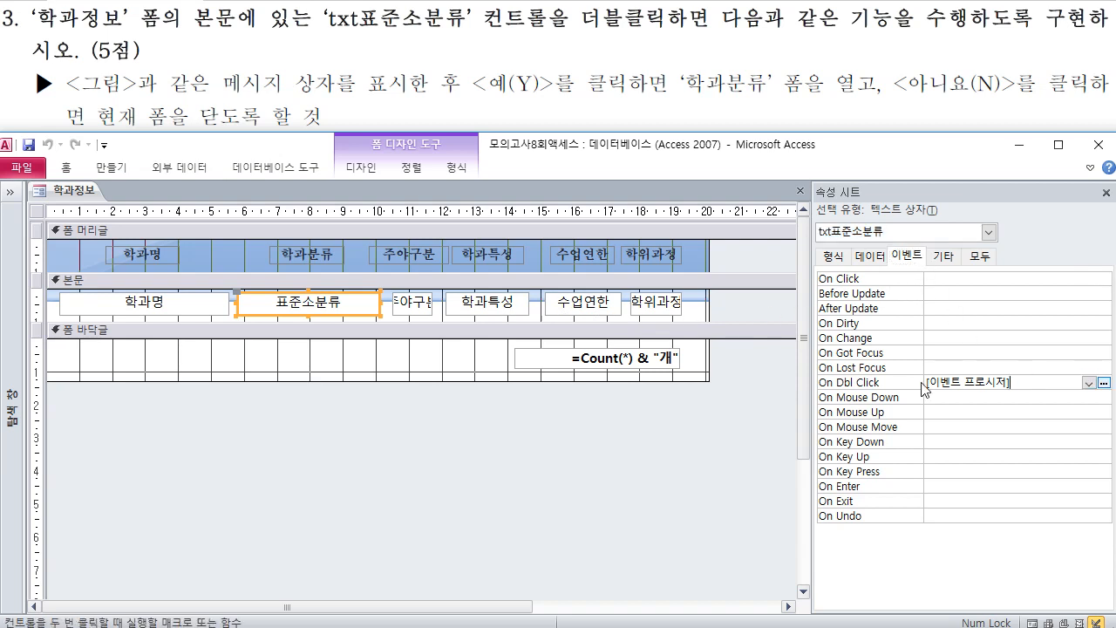
pyautogui.click(1103, 382)
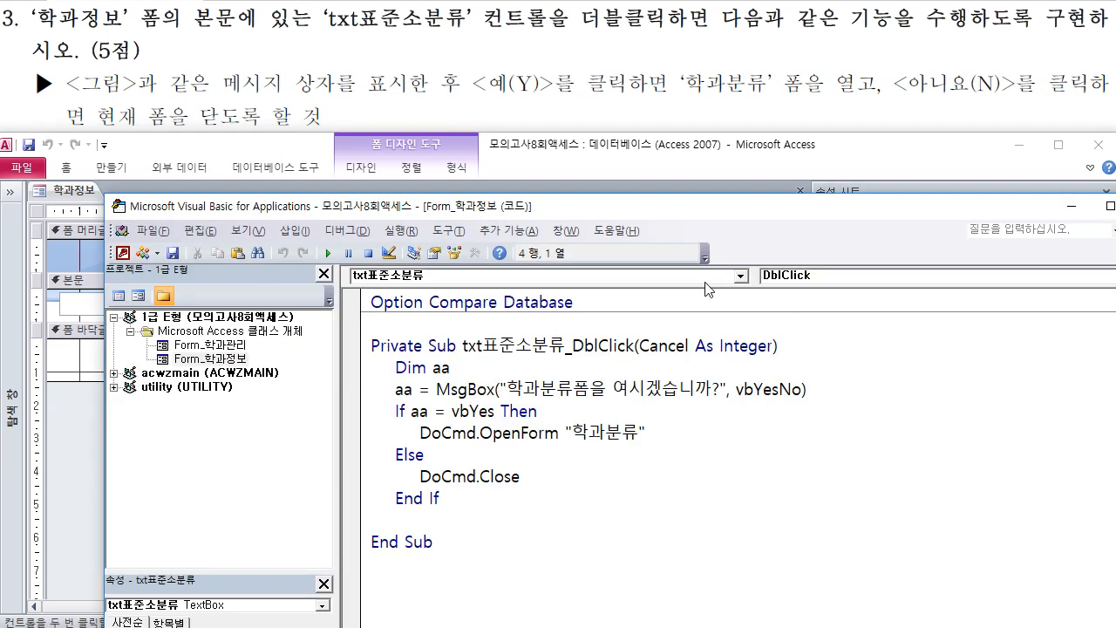
# Examine the txt표준소분류_DblClick code, comparing its variable and MsgBox lines with the exam's message box figure
pyautogui.moveTo(651, 214); pyautogui.dragTo(708, 228)
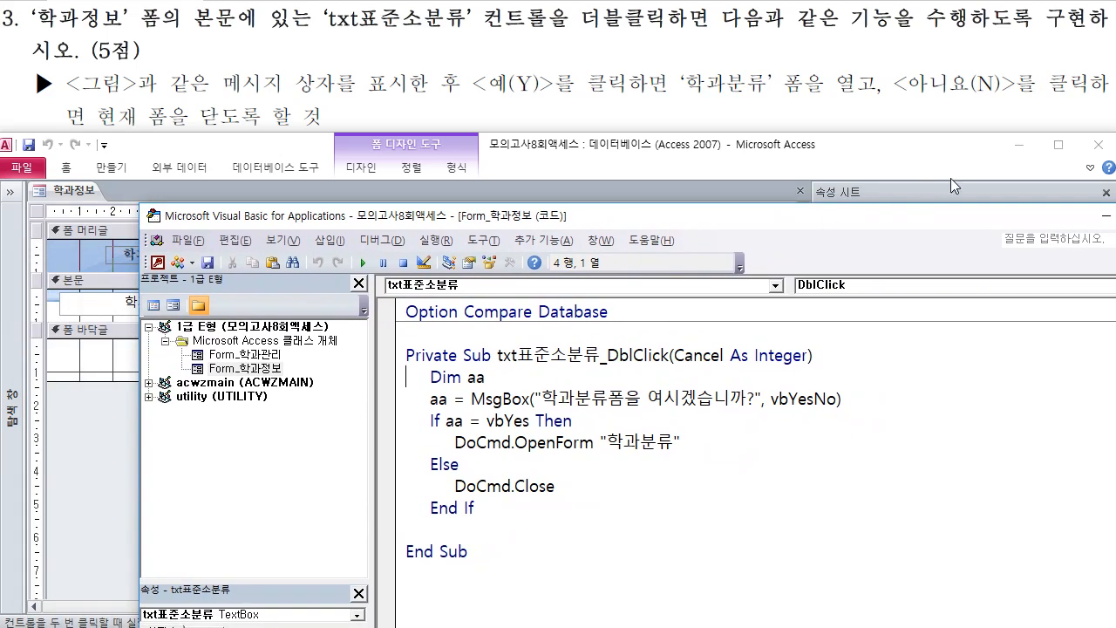
pyautogui.click(1018, 143)
pyautogui.moveTo(827, 225); pyautogui.dragTo(980, 141)
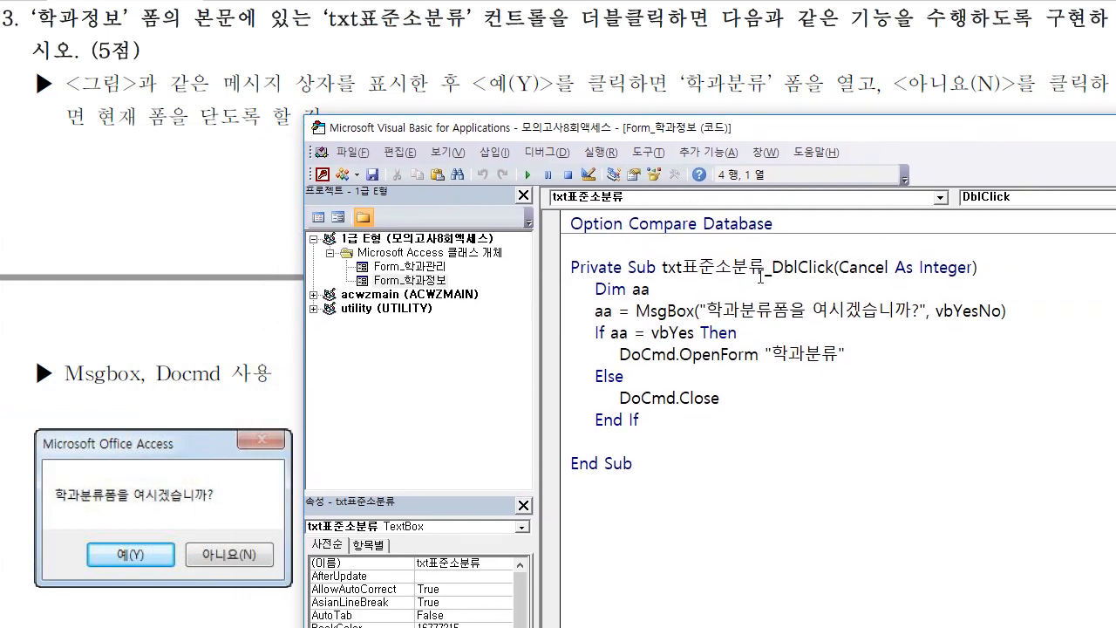
pyautogui.doubleClick(639, 290)
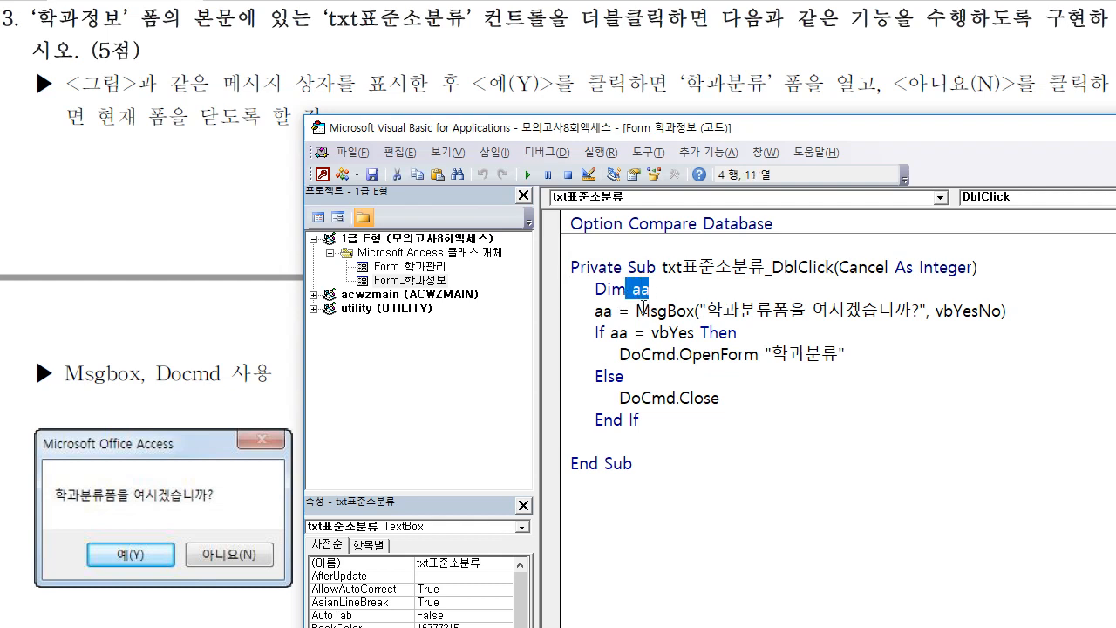
pyautogui.click(635, 310)
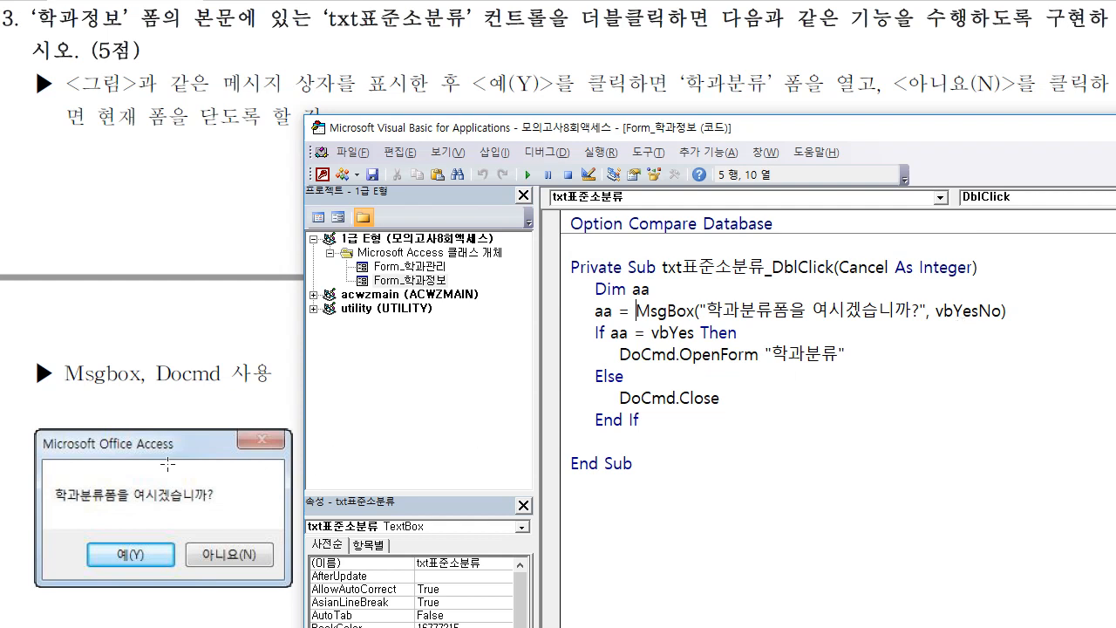
pyautogui.moveTo(43, 433); pyautogui.dragTo(172, 454)
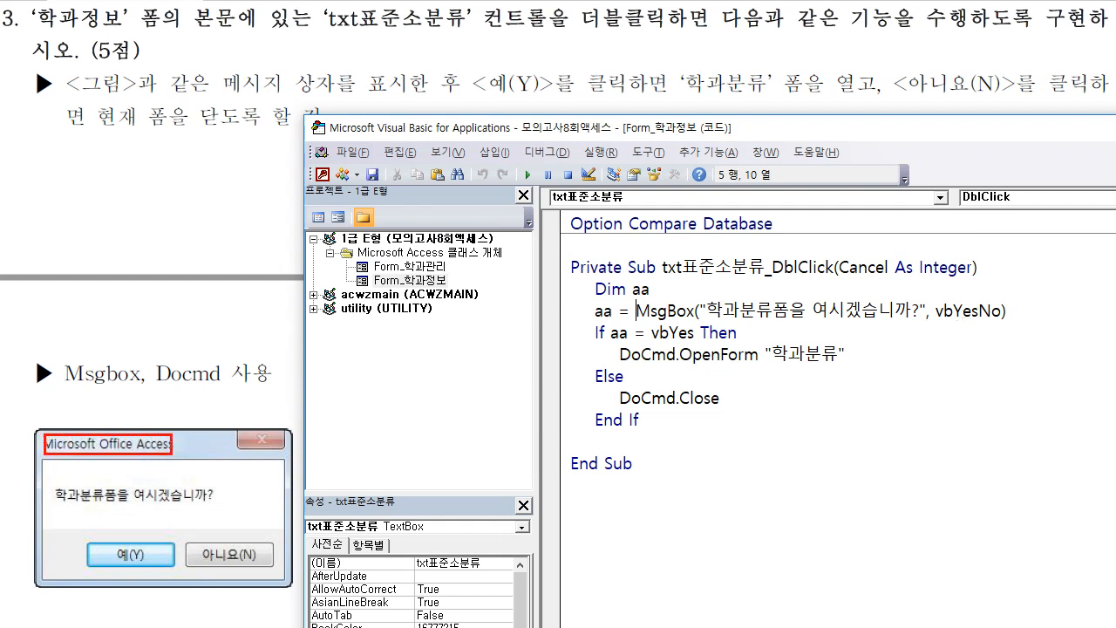
pyautogui.press('Escape')
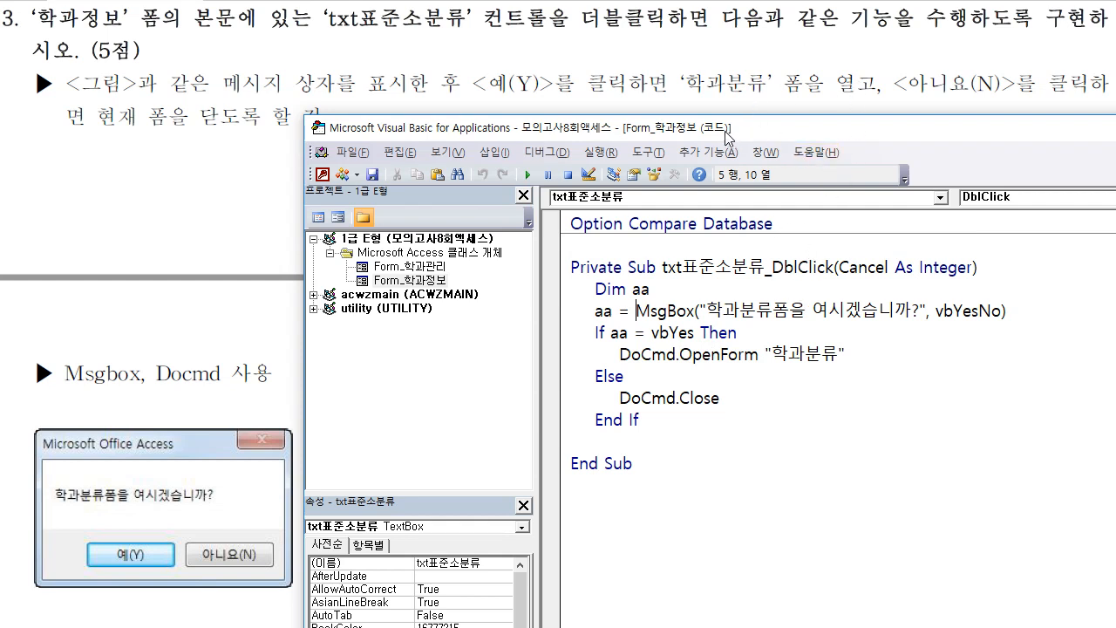
pyautogui.moveTo(727, 136); pyautogui.dragTo(731, 191)
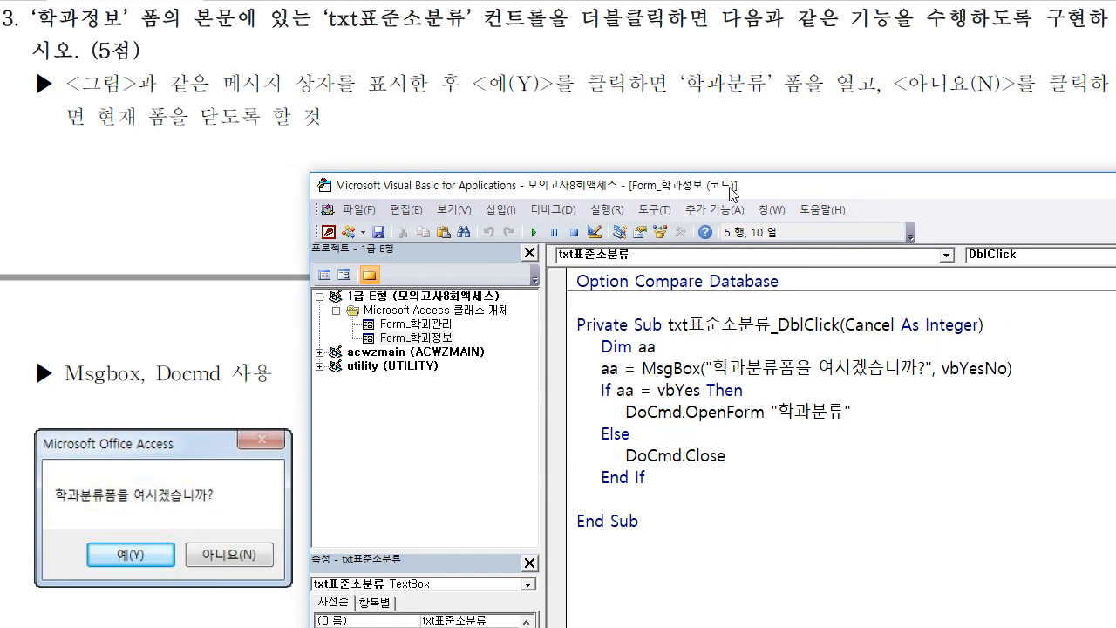
# Try adding a save argument to the DoCmd.Close statement, browse the options to acSaveYes, and remove the added commas
pyautogui.click(726, 455)
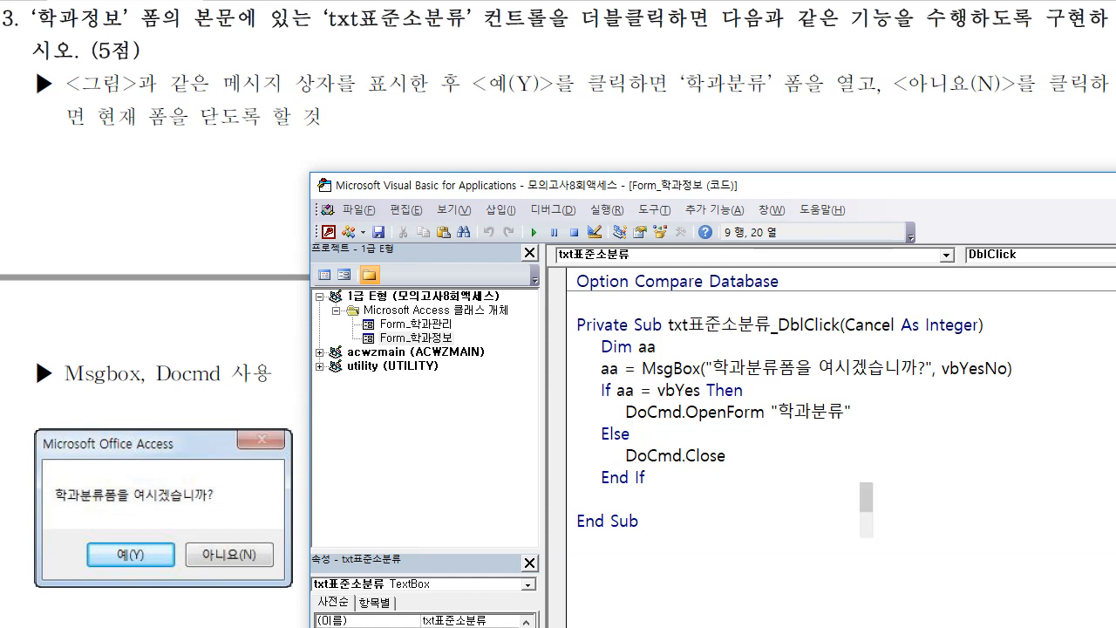
pyautogui.write(',,')
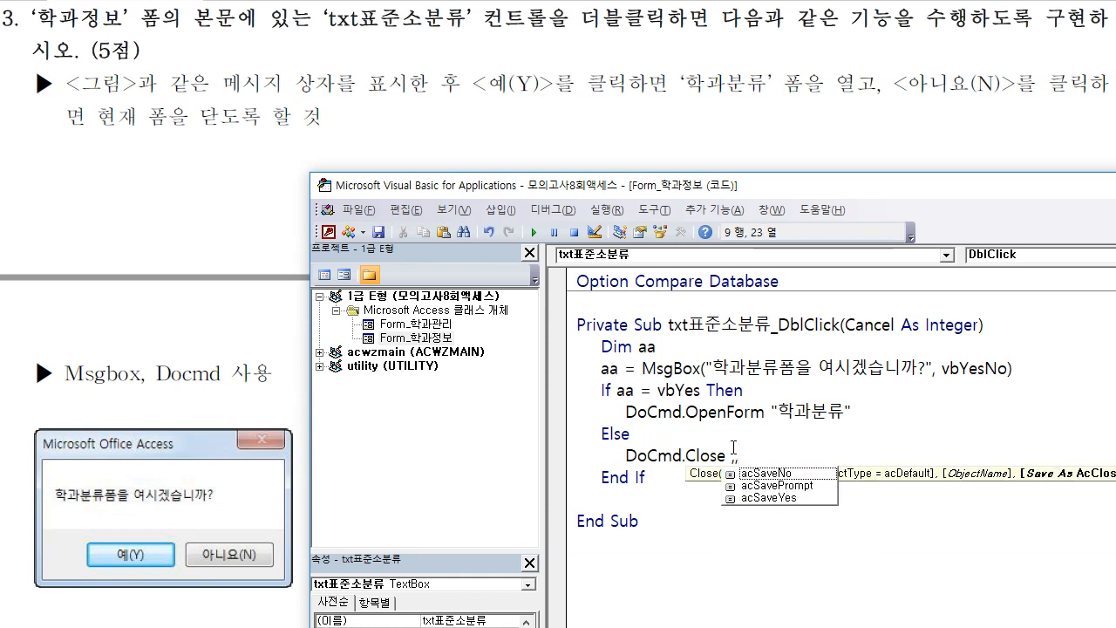
pyautogui.press('Down')
pyautogui.press('Down')
pyautogui.press('Down')
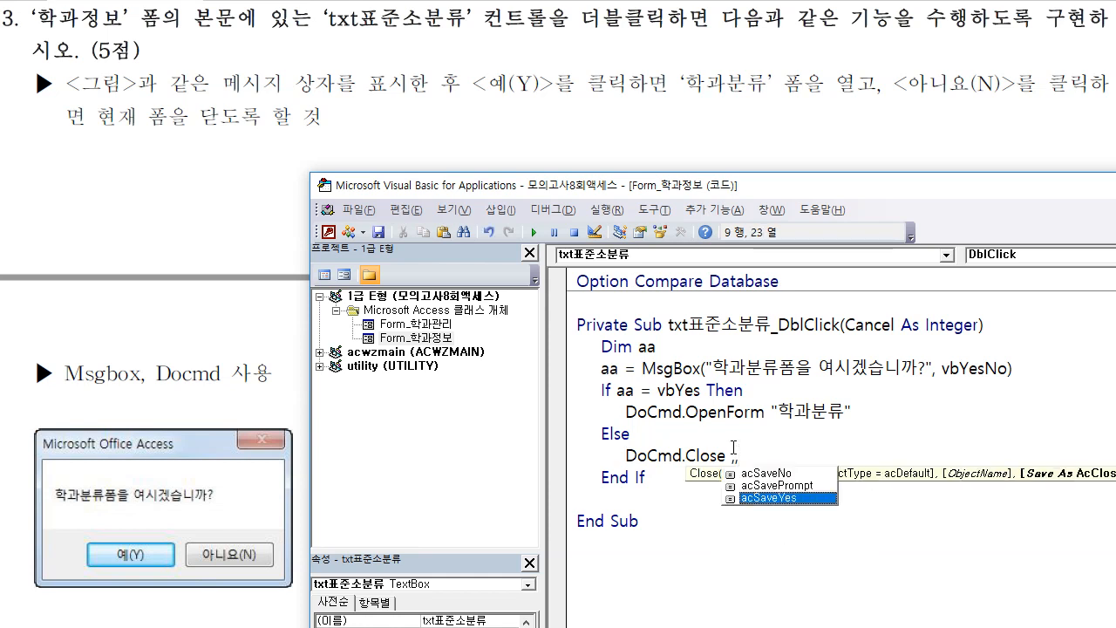
pyautogui.press('Escape')
pyautogui.press('BackSpace')
pyautogui.press('BackSpace')
pyautogui.press('BackSpace')
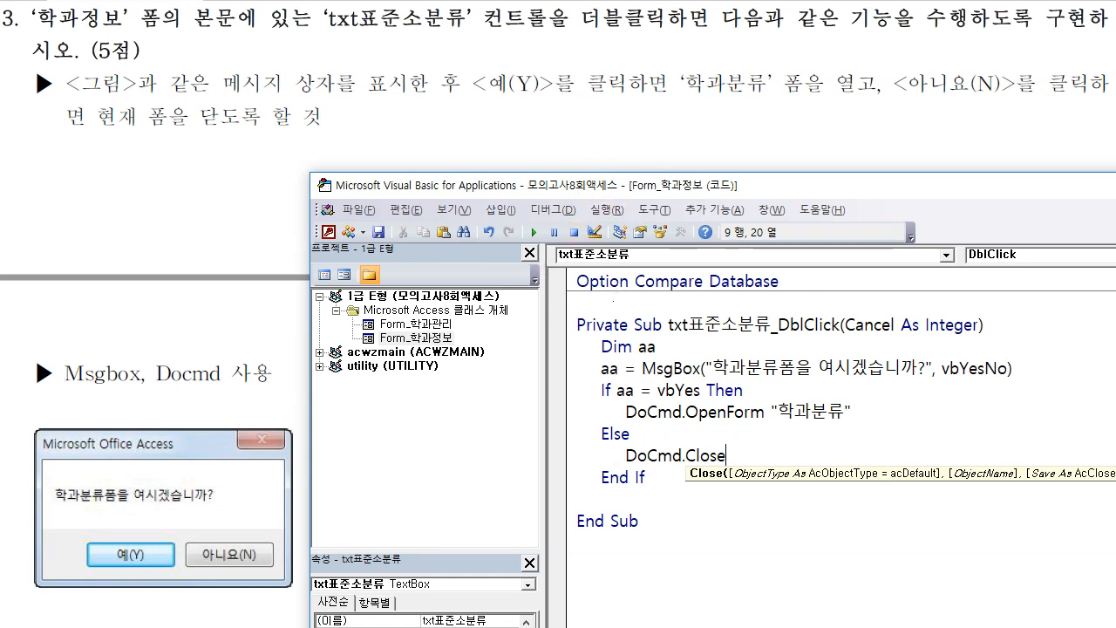
# Show 학과정보 in Form view, test the first record's 학과분류 double-click with the answer 예, and close the 학과분류 form
pyautogui.hotkey('alt', 'q')
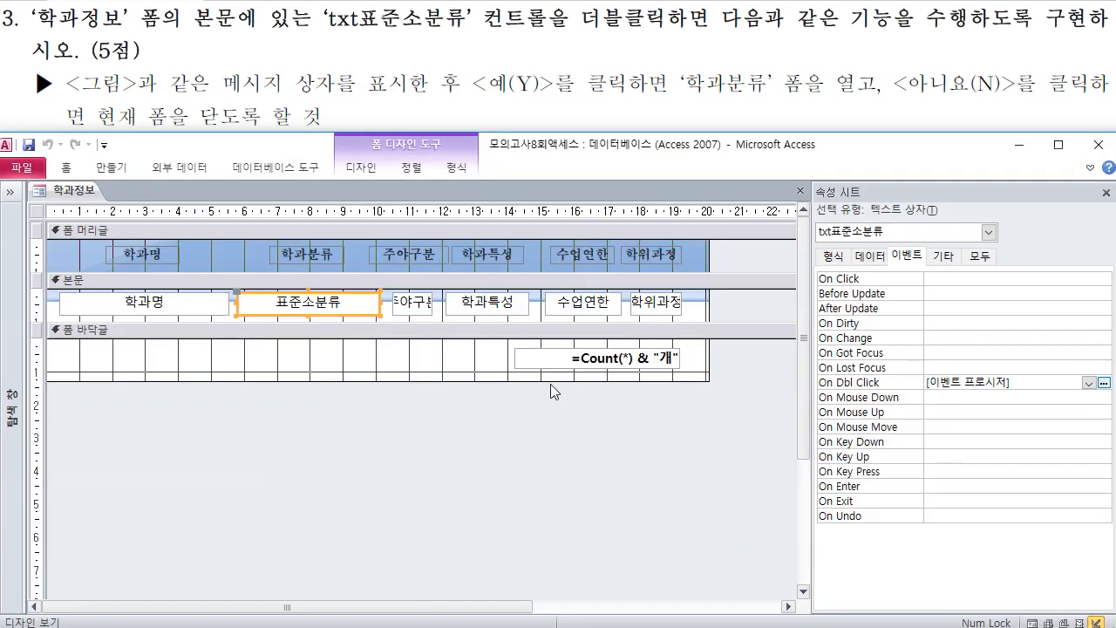
pyautogui.rightClick(74, 190)
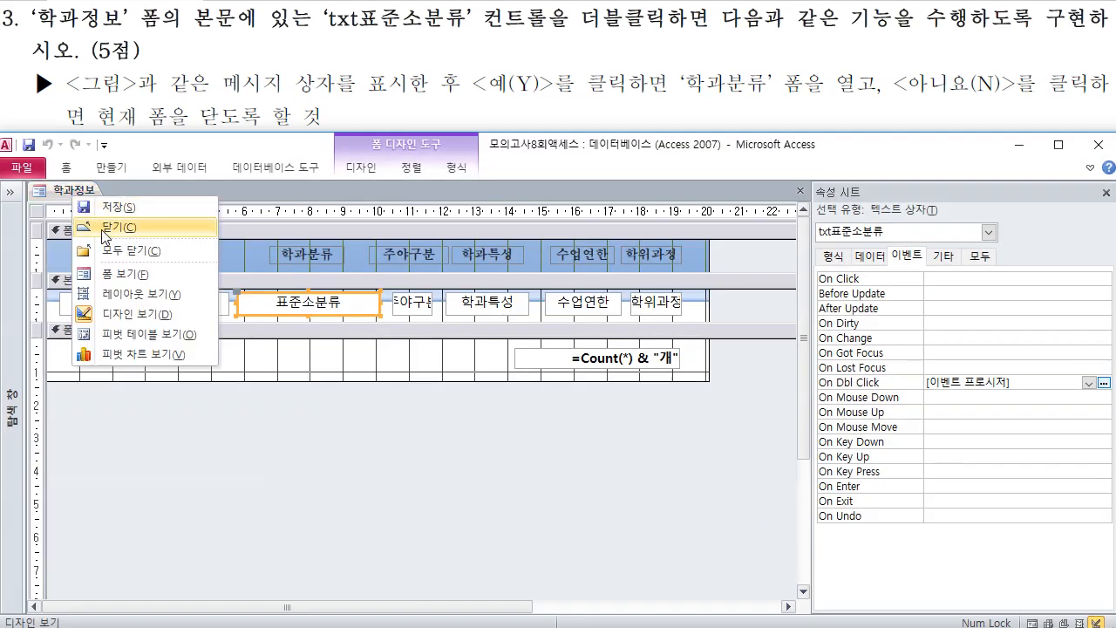
pyautogui.click(113, 275)
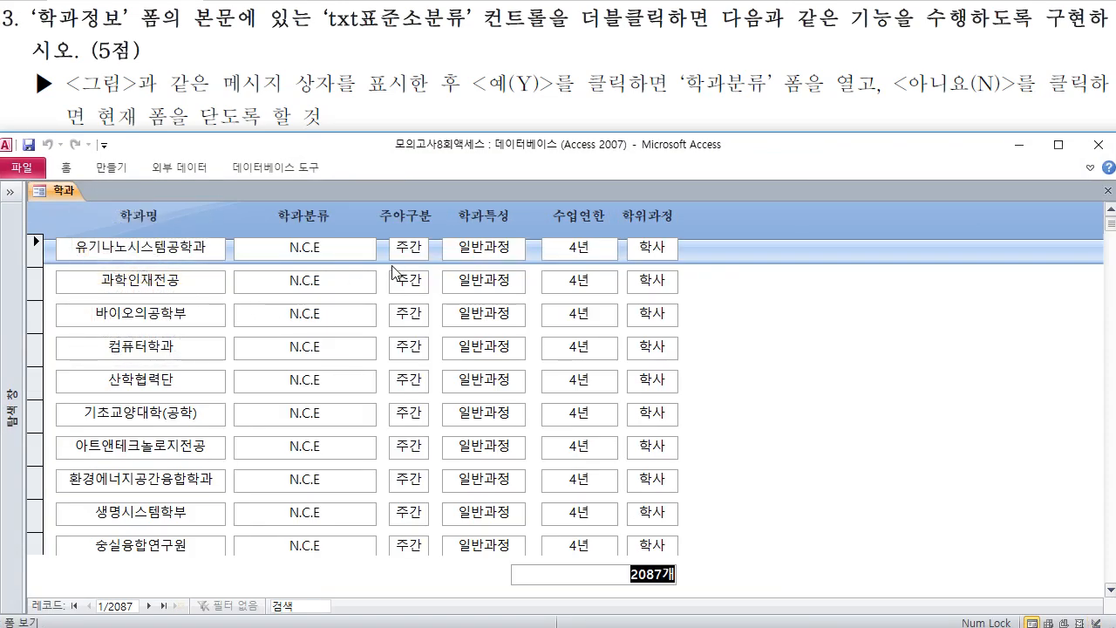
pyautogui.click(350, 252)
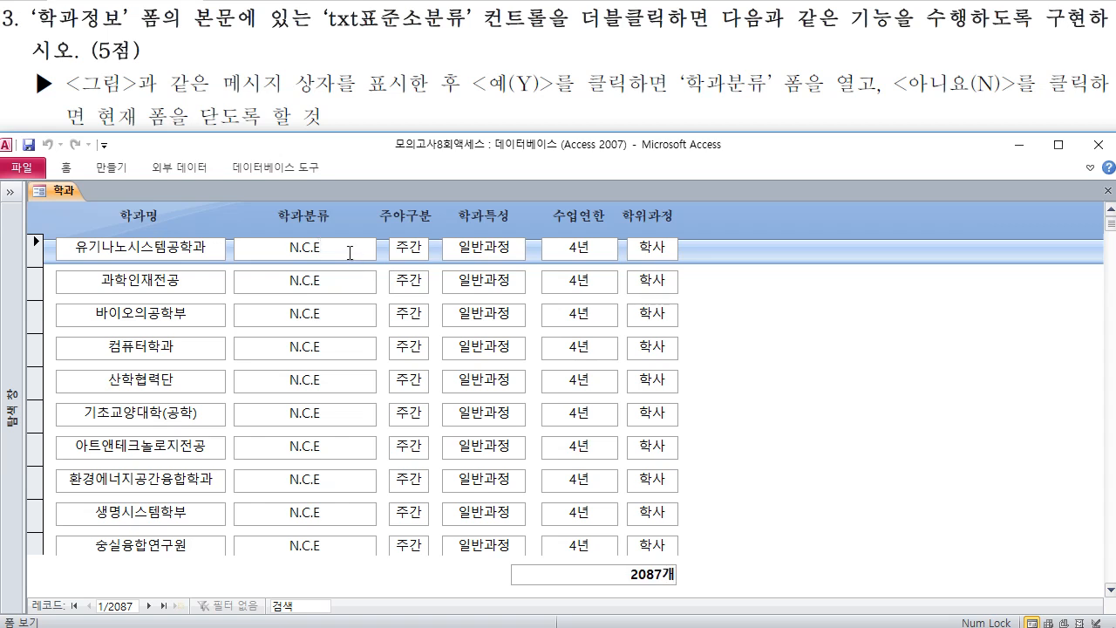
pyautogui.doubleClick(350, 252)
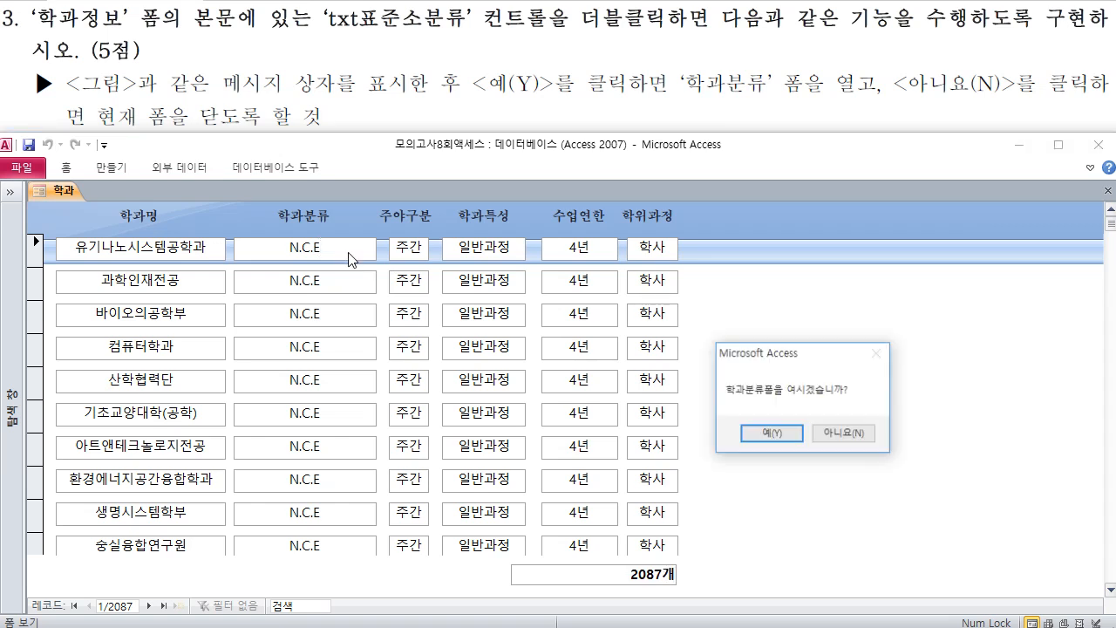
pyautogui.click(755, 438)
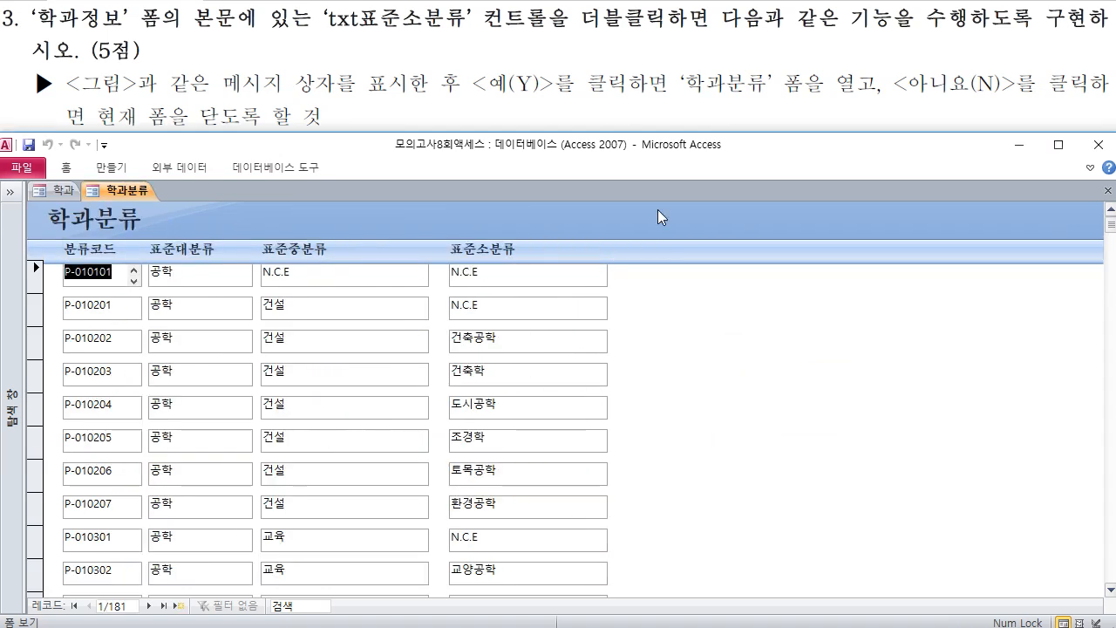
pyautogui.click(1108, 192)
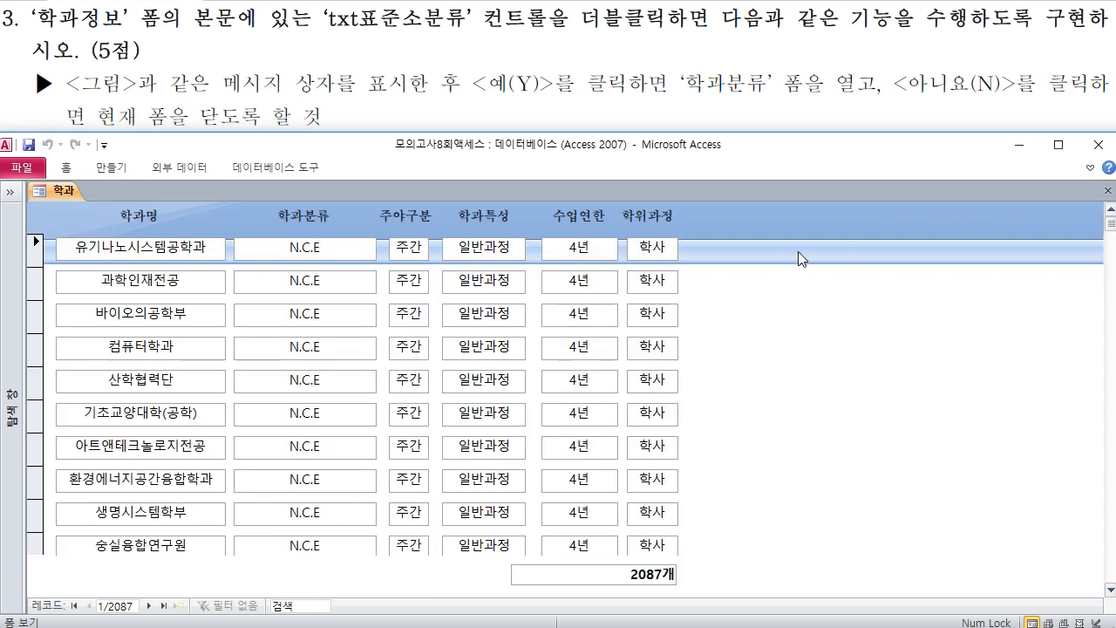
# Test the 학과분류 double-click again with the answer 아니요, and save the 학과정보 form's design changes
pyautogui.click(1108, 191)
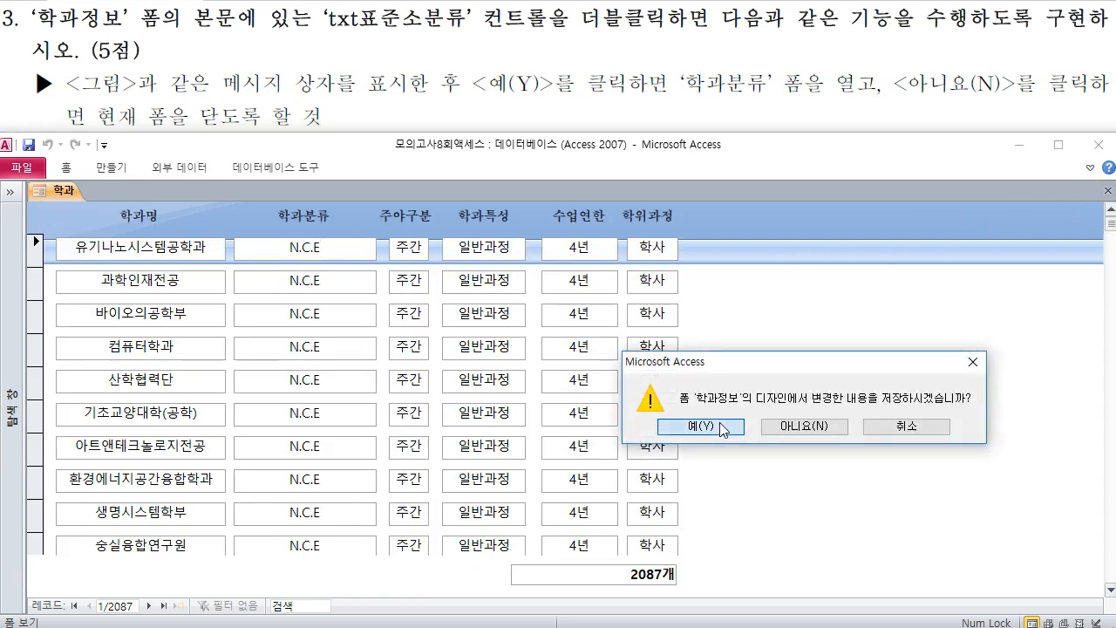
pyautogui.click(884, 433)
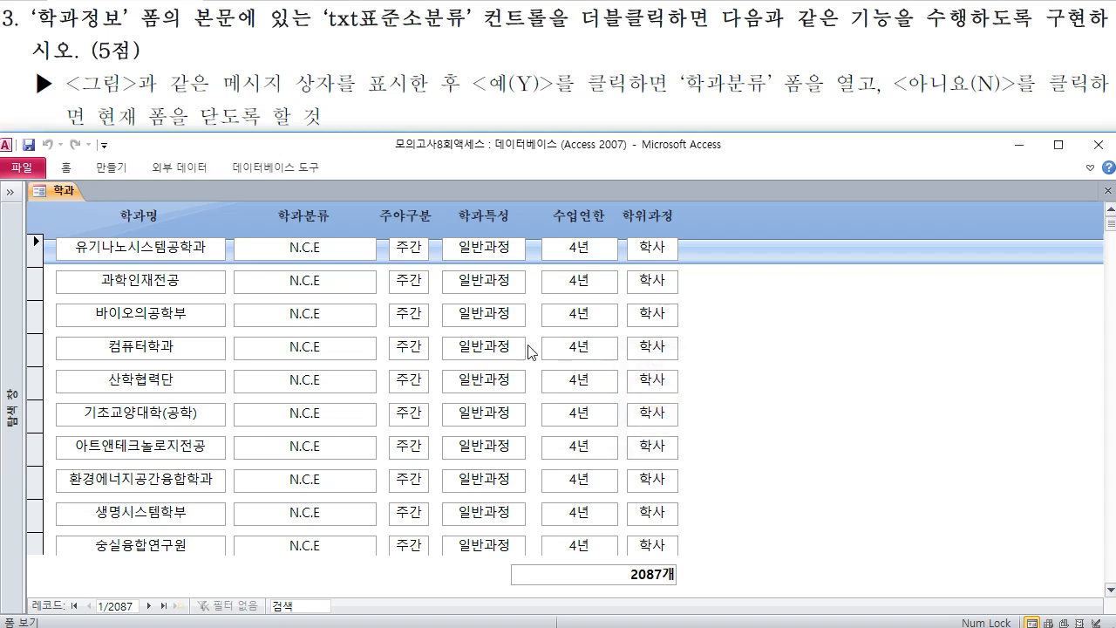
pyautogui.doubleClick(336, 251)
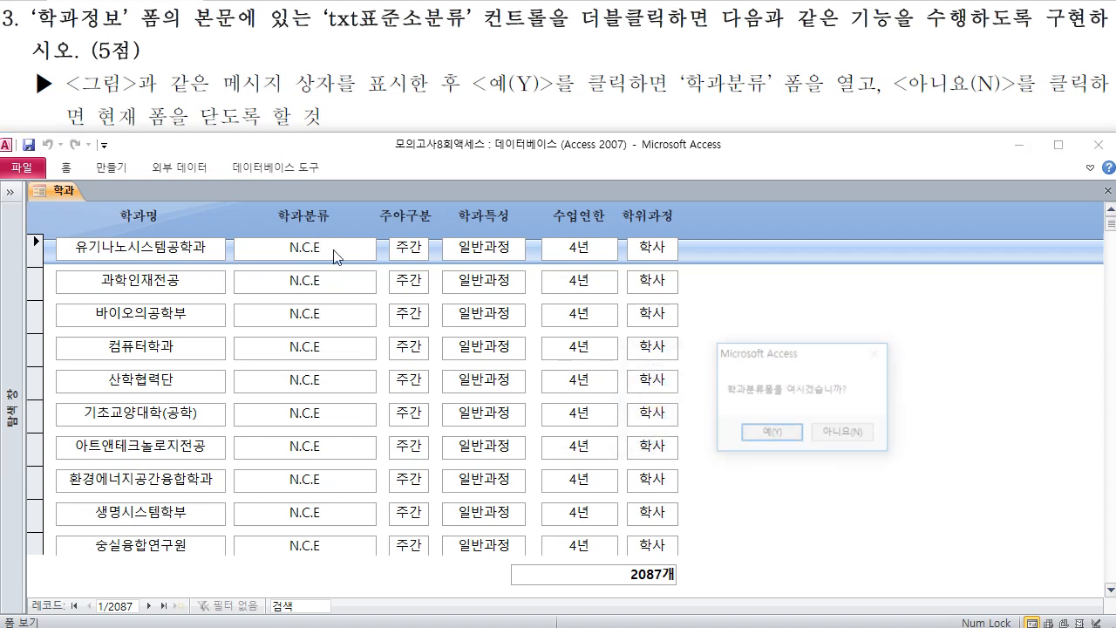
pyautogui.click(842, 435)
pyautogui.click(713, 427)
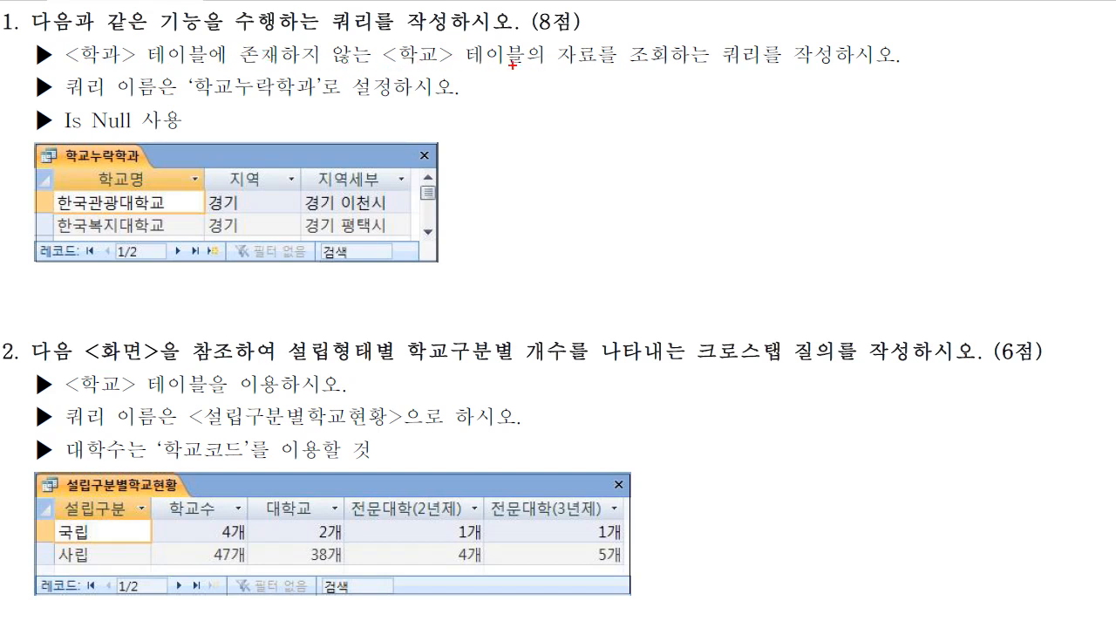
# Examine query question 1, marking the <학교> table and Is Null requirements, and clear the markings
pyautogui.moveTo(378, 41); pyautogui.dragTo(542, 66)
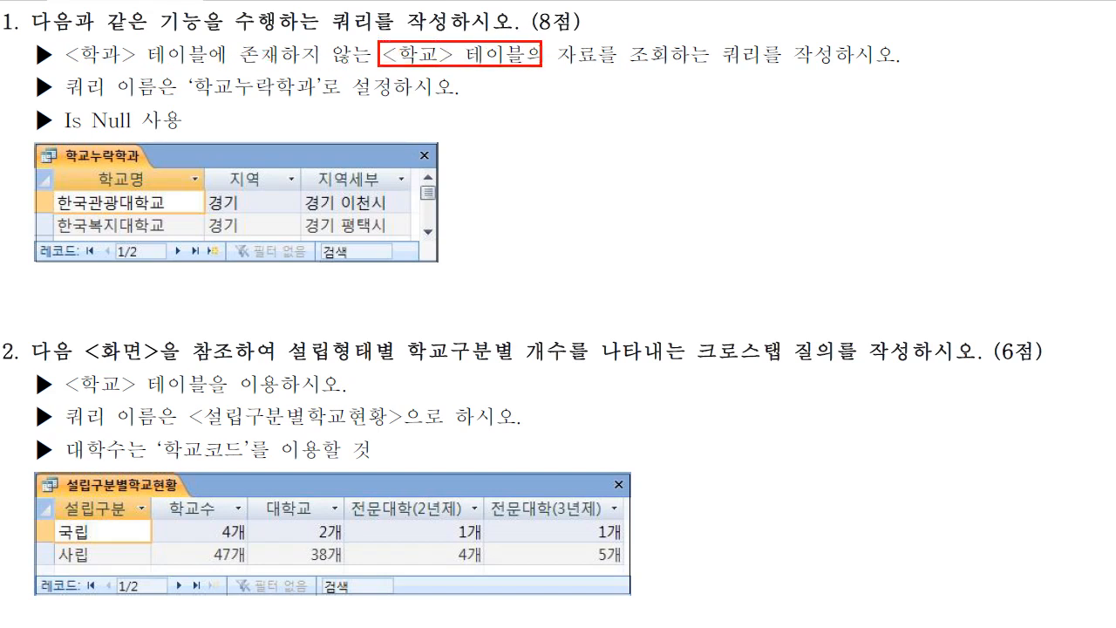
pyautogui.moveTo(188, 44); pyautogui.dragTo(219, 57)
pyautogui.moveTo(58, 107); pyautogui.dragTo(186, 131)
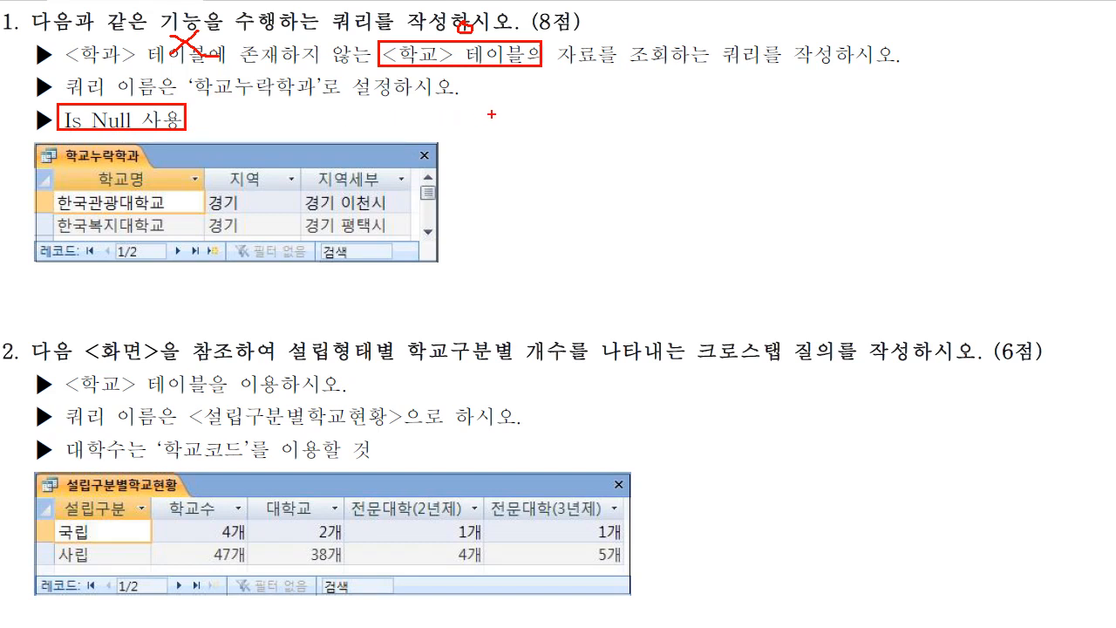
pyautogui.press('Escape')
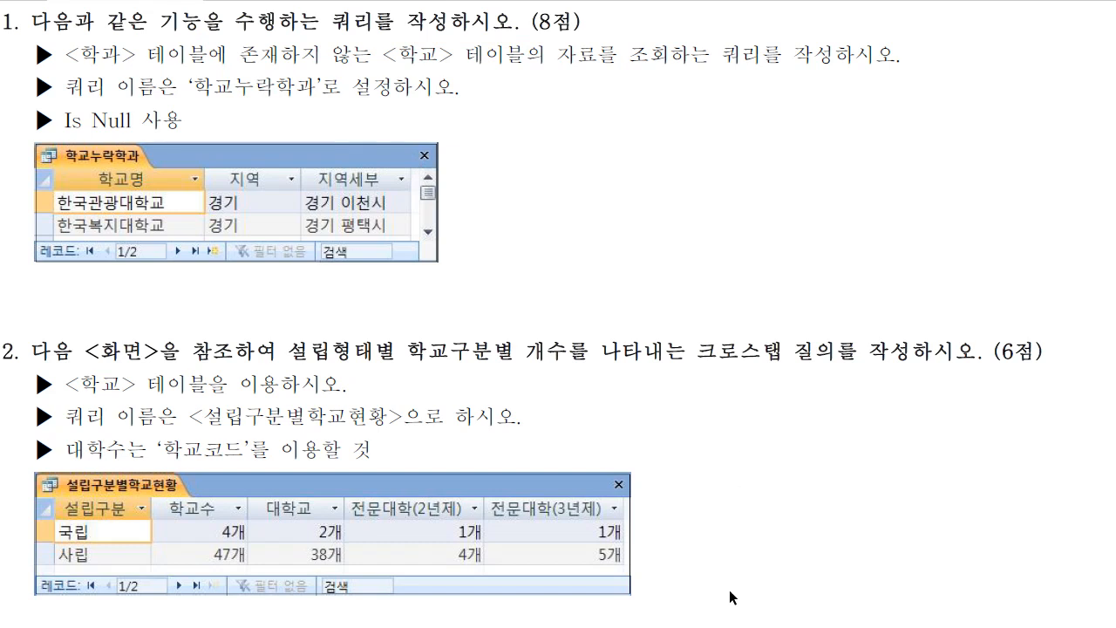
# Open the 학교누락학과 query in Design view and close its property sheet
pyautogui.click(730, 627)
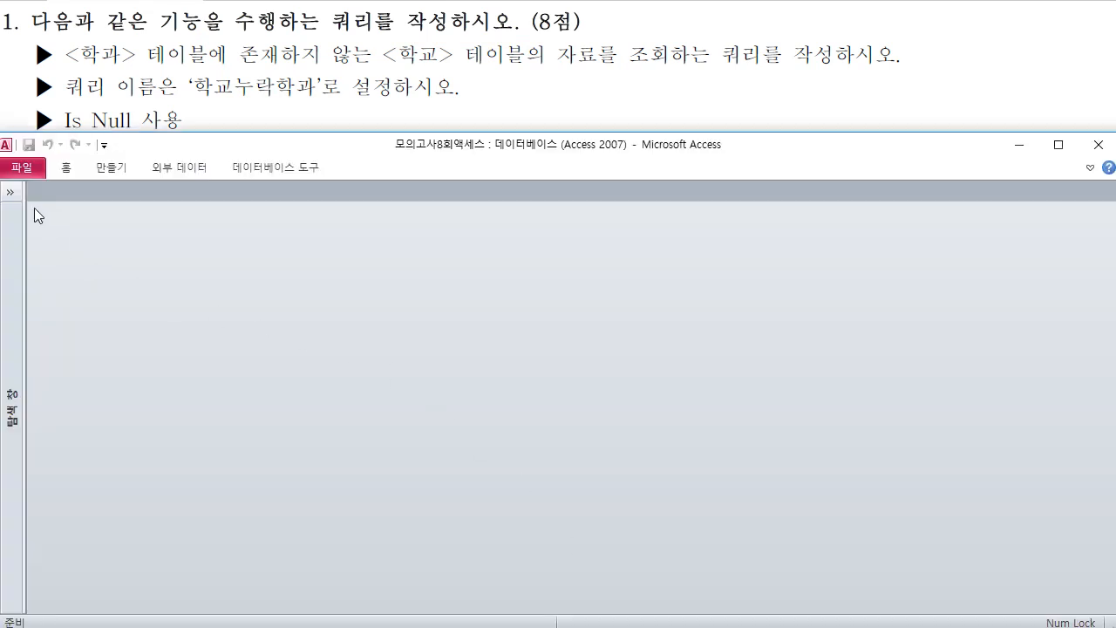
pyautogui.click(10, 194)
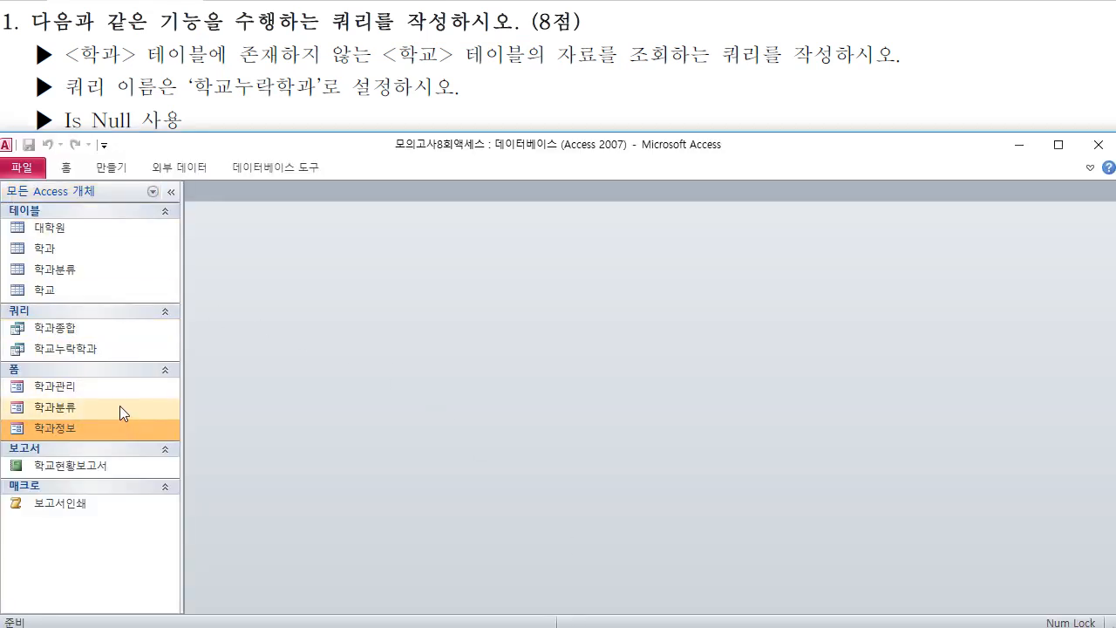
pyautogui.rightClick(118, 351)
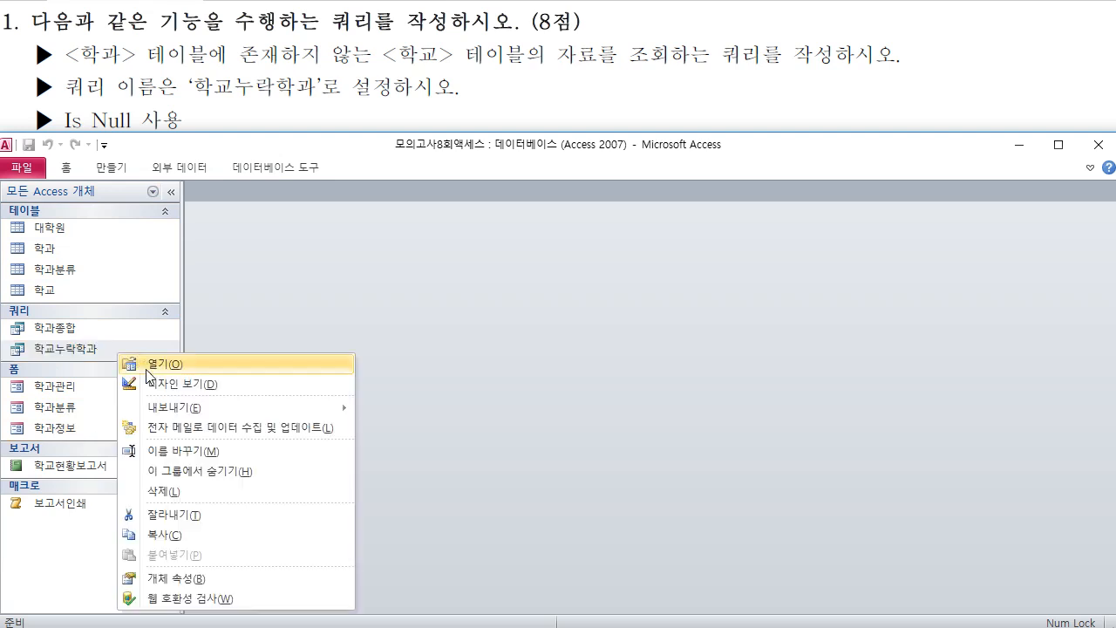
pyautogui.click(131, 384)
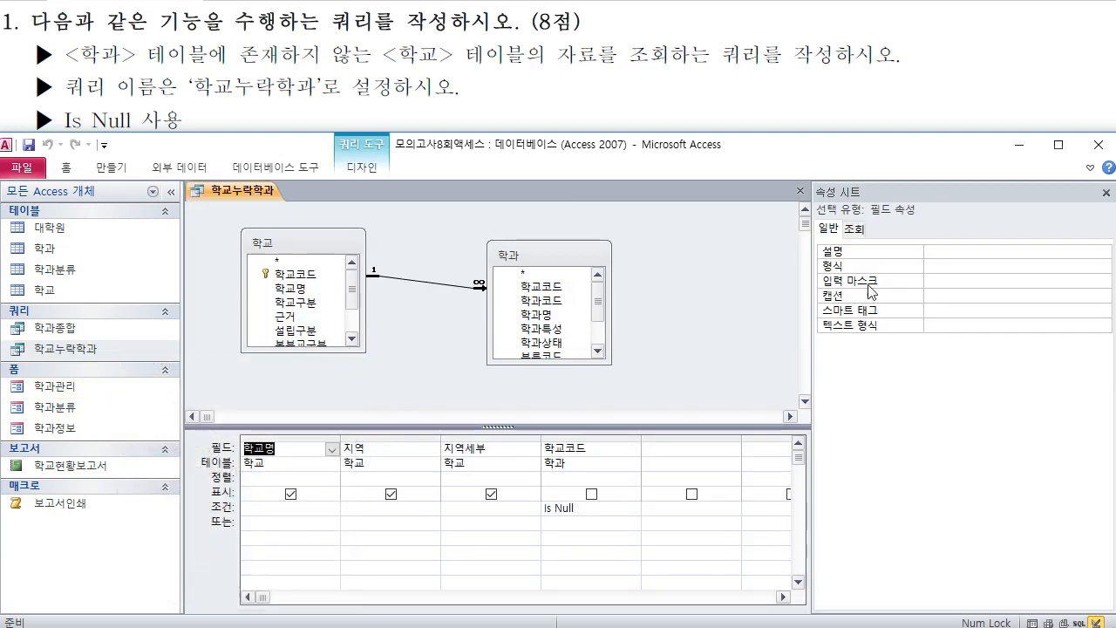
pyautogui.click(1106, 193)
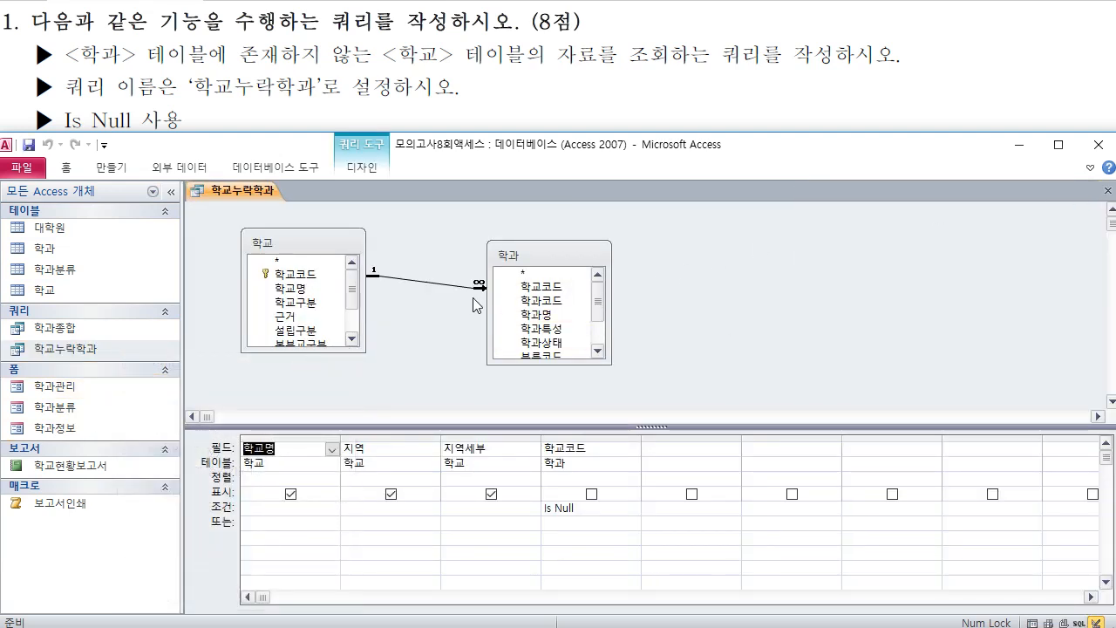
# Examine the 학교누락학과 query's join line, its 학교명, 지역, 지역세부 and 학교코드 fields, and the Is Null criterion against the exam figure
pyautogui.click(442, 284)
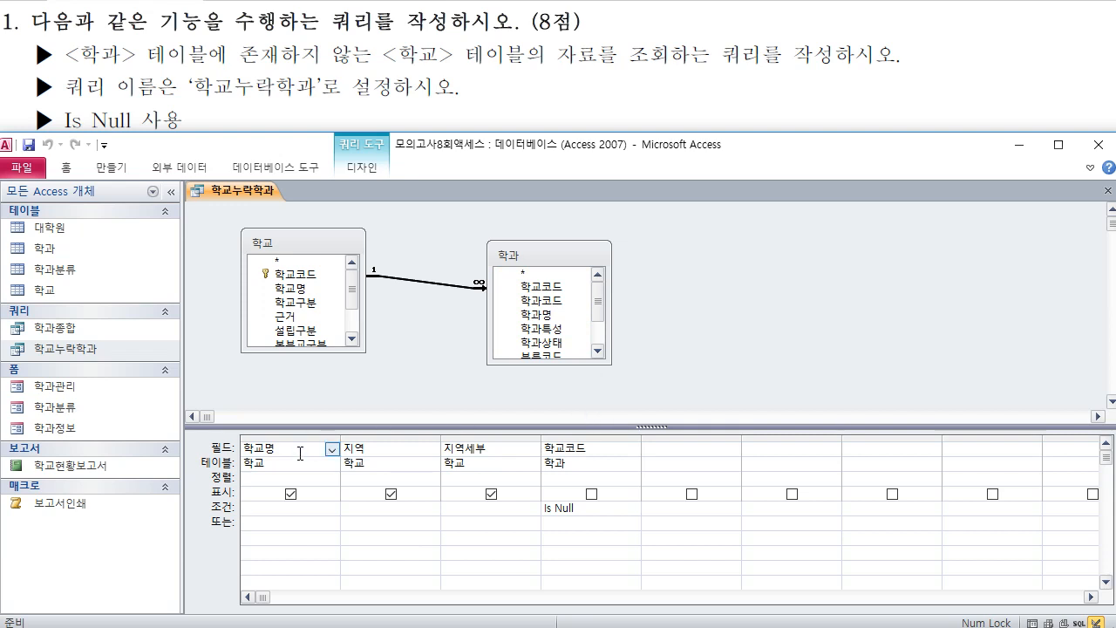
pyautogui.moveTo(291, 132); pyautogui.dragTo(287, 207)
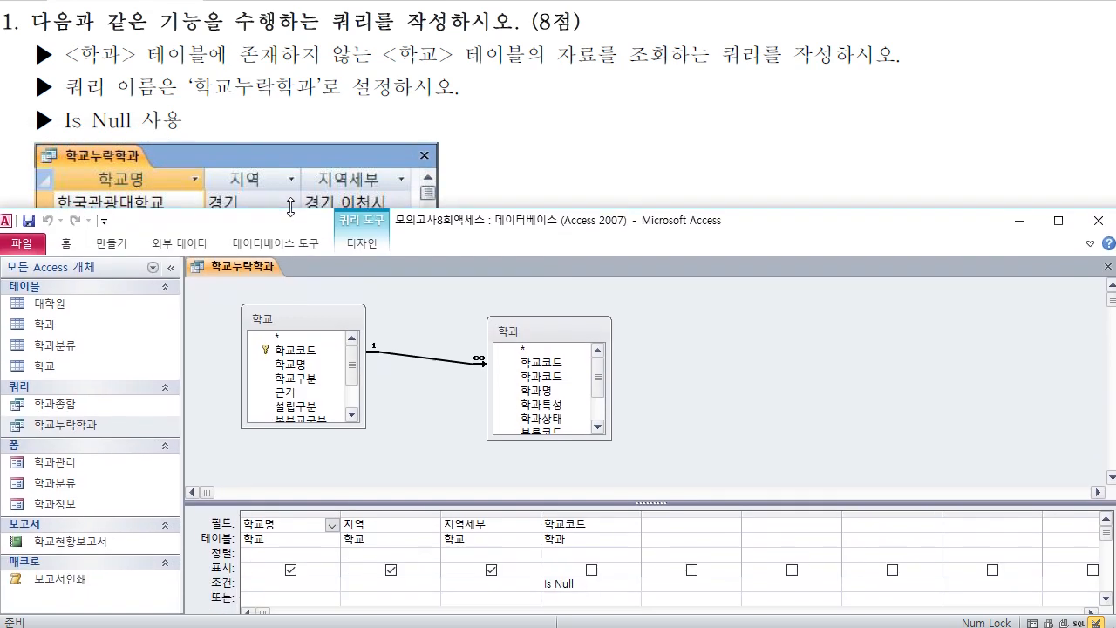
pyautogui.click(300, 368)
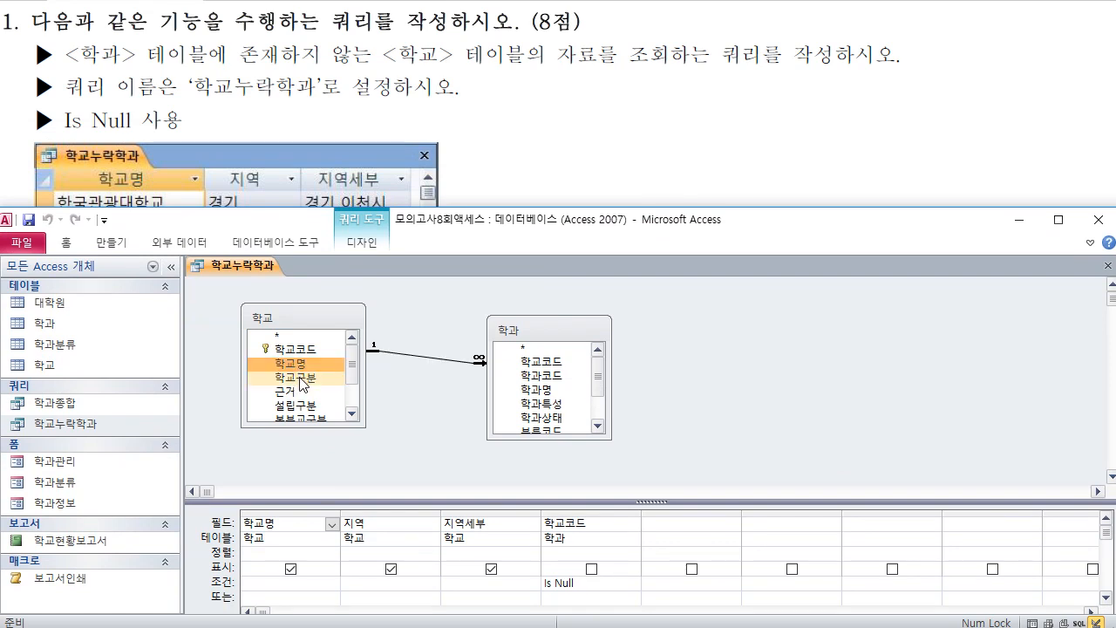
pyautogui.scroll(-1, 300, 380)
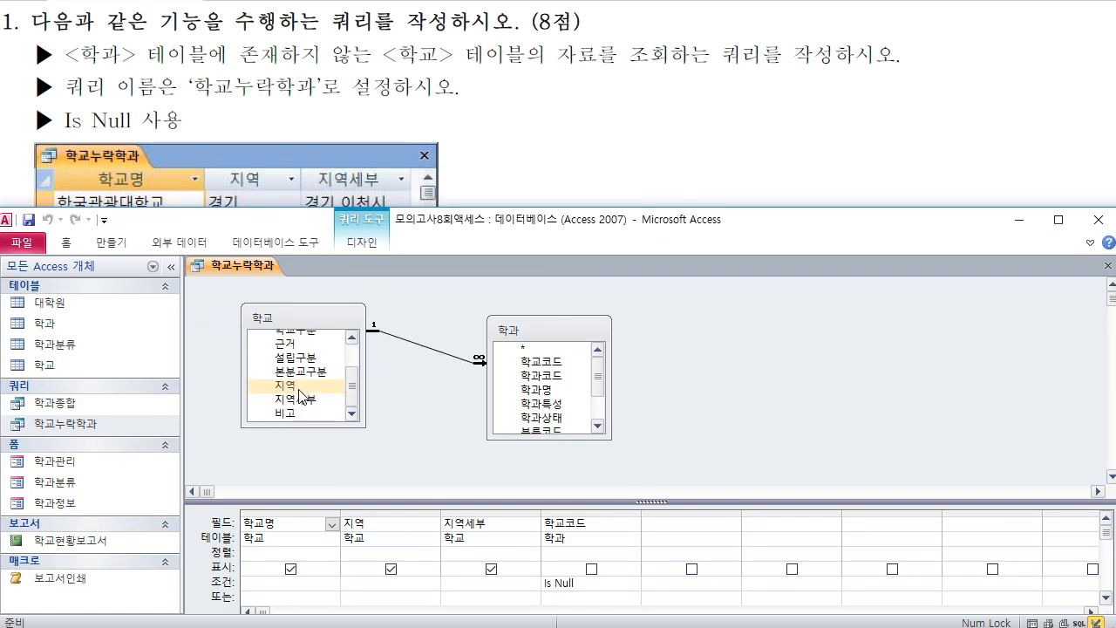
pyautogui.click(299, 386)
pyautogui.click(299, 398)
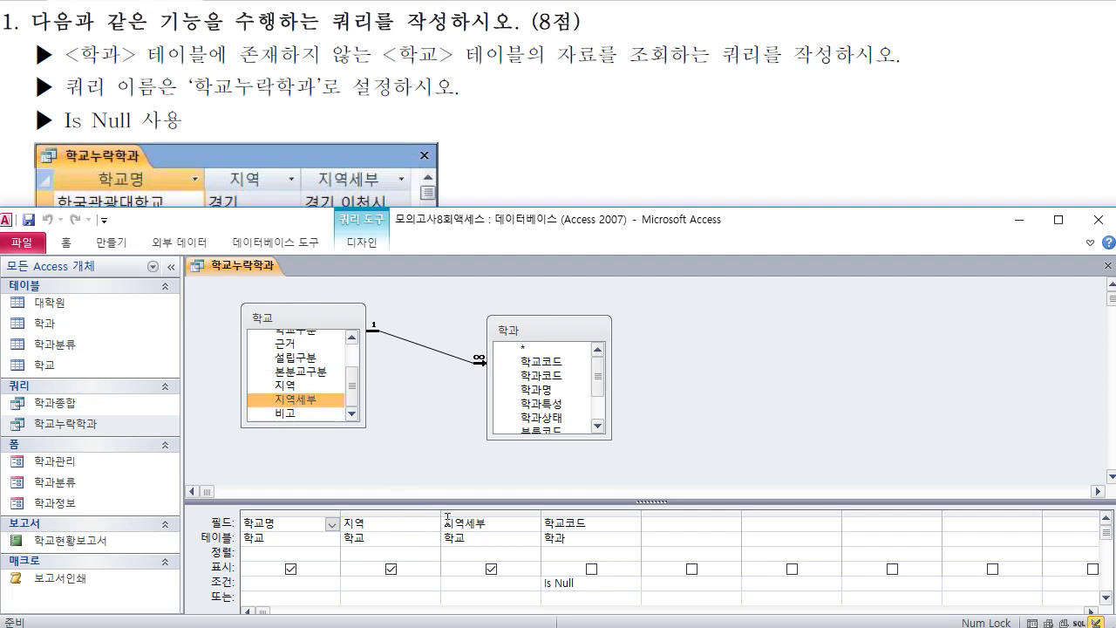
pyautogui.click(565, 523)
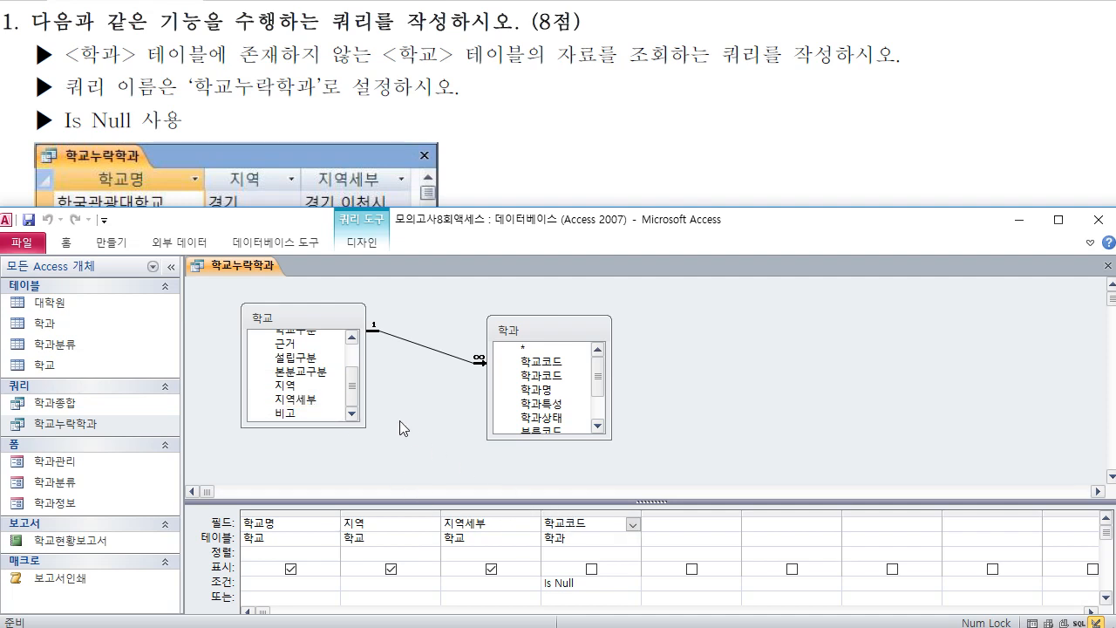
pyautogui.scroll(1, 319, 371)
pyautogui.click(314, 351)
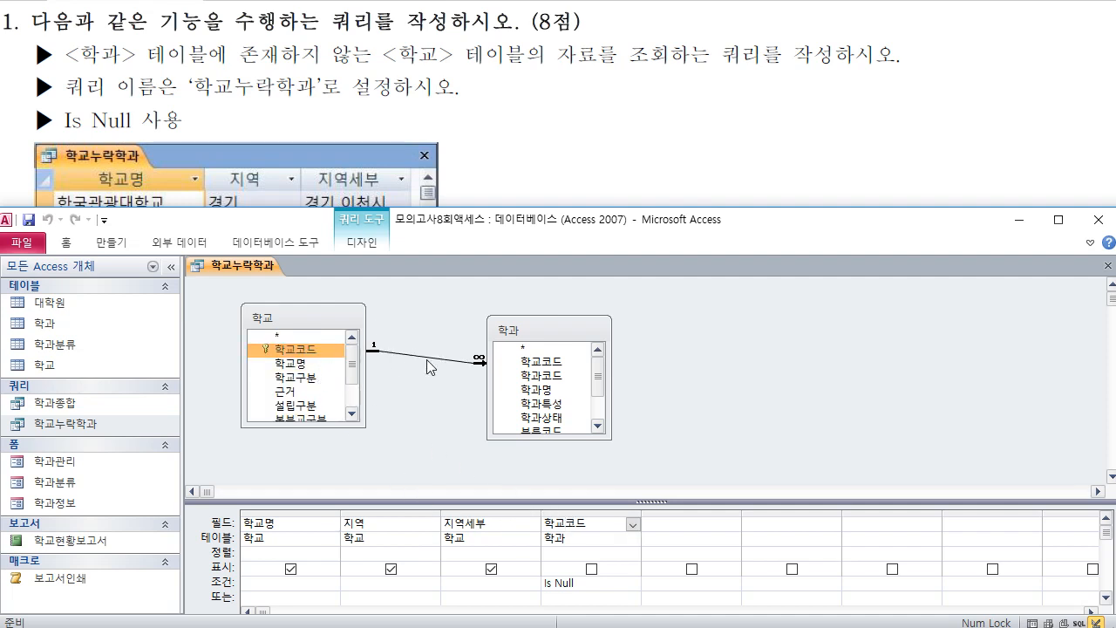
pyautogui.click(543, 378)
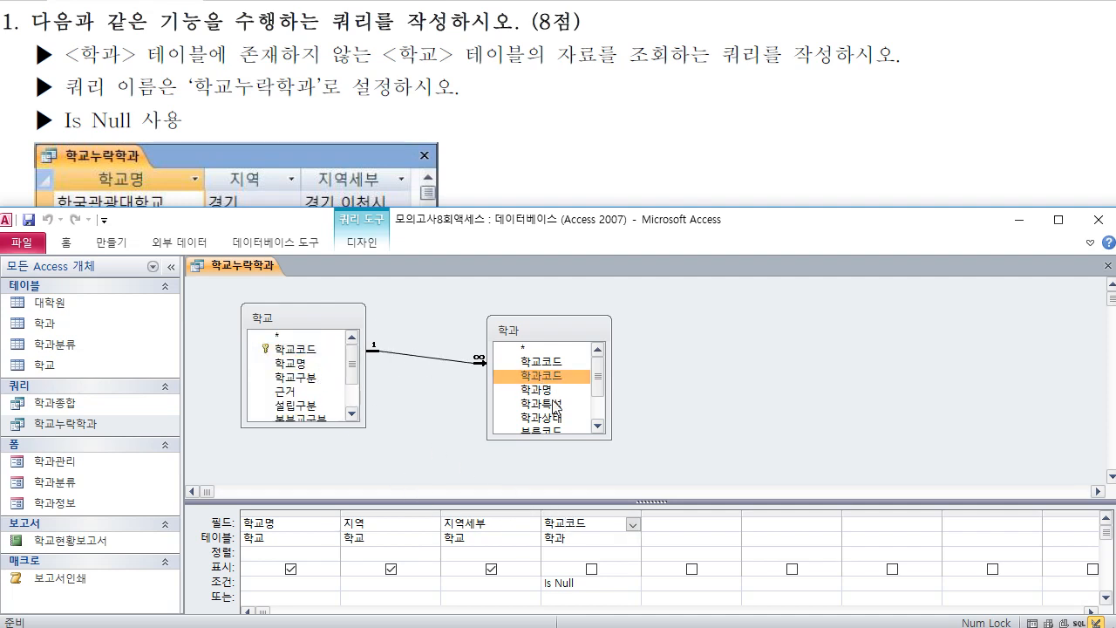
pyautogui.click(583, 584)
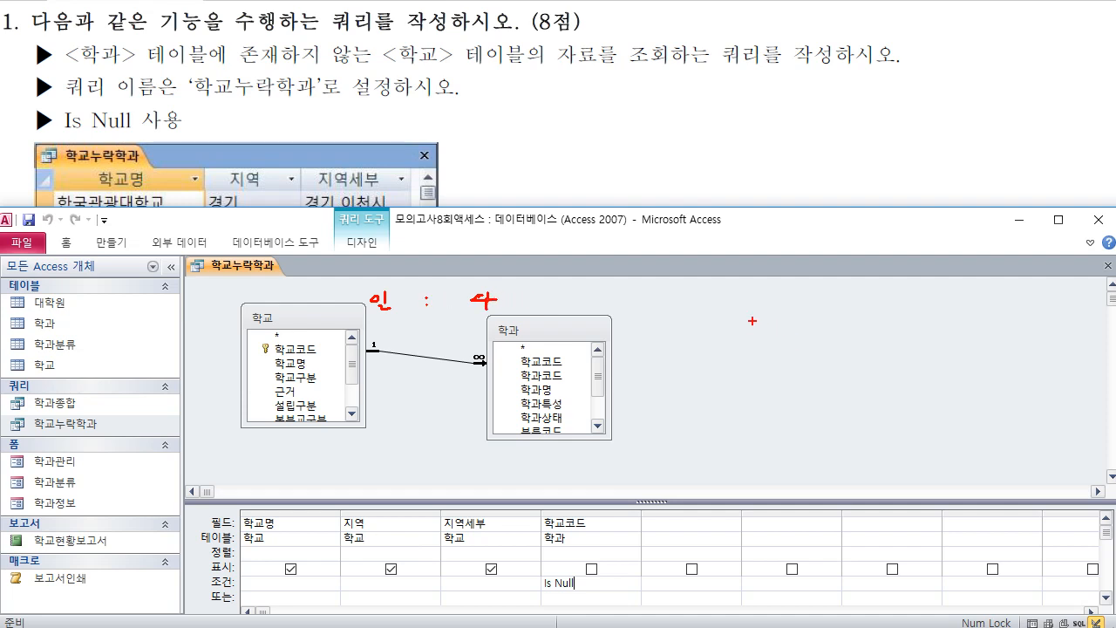
# Annotate the join between 학교 and 학과 with the 1:0, 1:1 and one-to-many cases, circle 학교, and clear the markings
pyautogui.click(785, 320)
pyautogui.click(784, 328)
pyautogui.moveTo(825, 320); pyautogui.dragTo(828, 326)
pyautogui.moveTo(755, 351); pyautogui.dragTo(757, 365)
pyautogui.click(785, 353)
pyautogui.click(787, 363)
pyautogui.moveTo(820, 351); pyautogui.dragTo(820, 365)
pyautogui.moveTo(755, 392); pyautogui.dragTo(756, 402)
pyautogui.moveTo(787, 396); pyautogui.dragTo(796, 396)
pyautogui.moveTo(791, 389)
pyautogui.mouseDown()
pyautogui.moveTo(791, 402)
pyautogui.moveTo(833, 397)
pyautogui.mouseUp()
pyautogui.moveTo(863, 331); pyautogui.dragTo(862, 403)
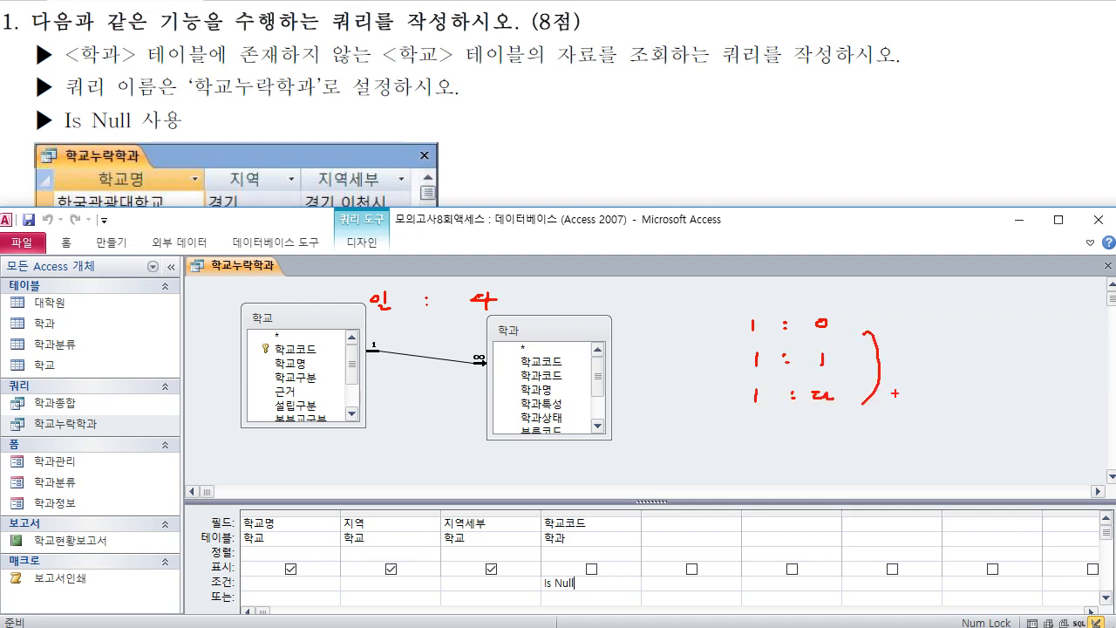
pyautogui.moveTo(931, 370); pyautogui.dragTo(941, 379)
pyautogui.moveTo(948, 365); pyautogui.dragTo(959, 377)
pyautogui.moveTo(896, 390); pyautogui.dragTo(981, 392)
pyautogui.moveTo(735, 335)
pyautogui.mouseDown()
pyautogui.moveTo(853, 337)
pyautogui.moveTo(784, 310)
pyautogui.moveTo(721, 336)
pyautogui.mouseUp()
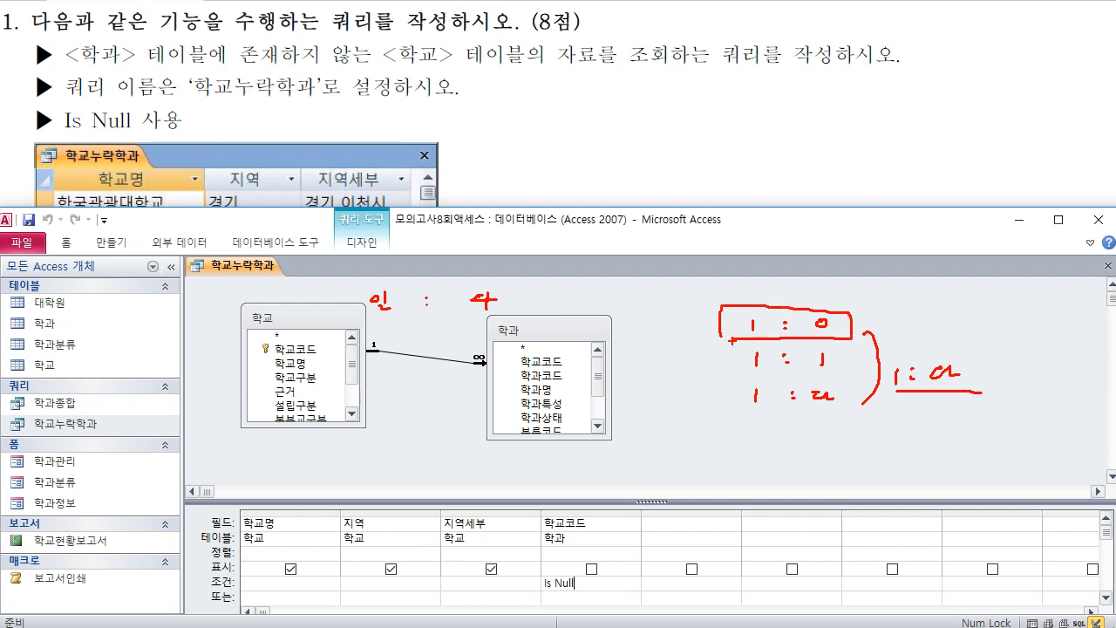
pyautogui.moveTo(267, 326)
pyautogui.mouseDown()
pyautogui.moveTo(250, 324)
pyautogui.moveTo(275, 328)
pyautogui.moveTo(300, 291)
pyautogui.moveTo(318, 307)
pyautogui.mouseUp()
pyautogui.moveTo(542, 298); pyautogui.dragTo(553, 305)
pyautogui.moveTo(548, 311); pyautogui.dragTo(569, 310)
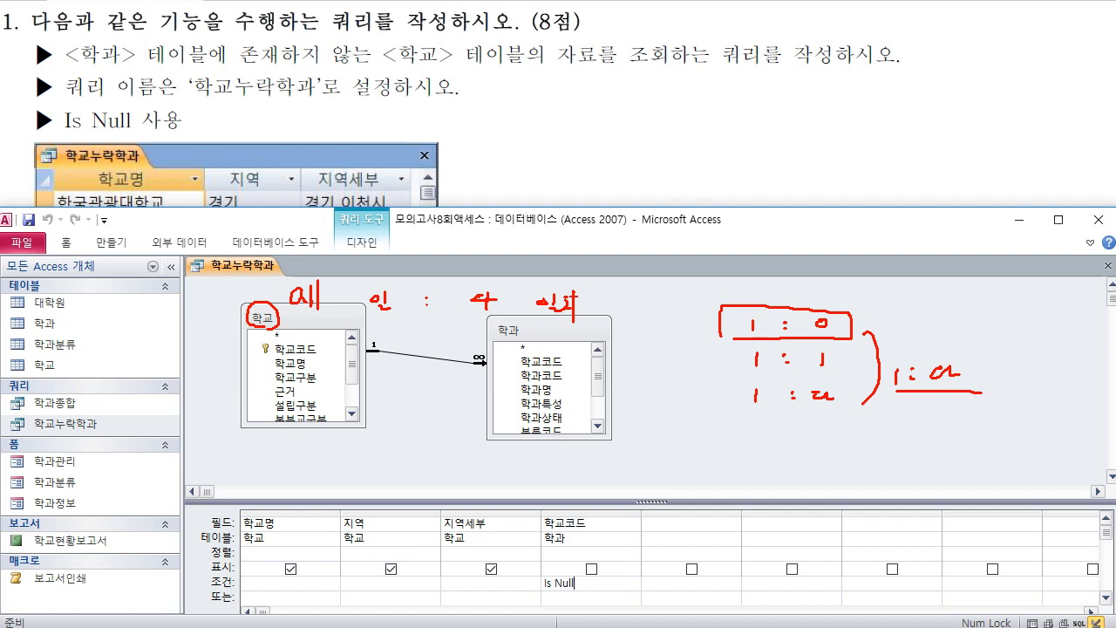
pyautogui.press('Escape')
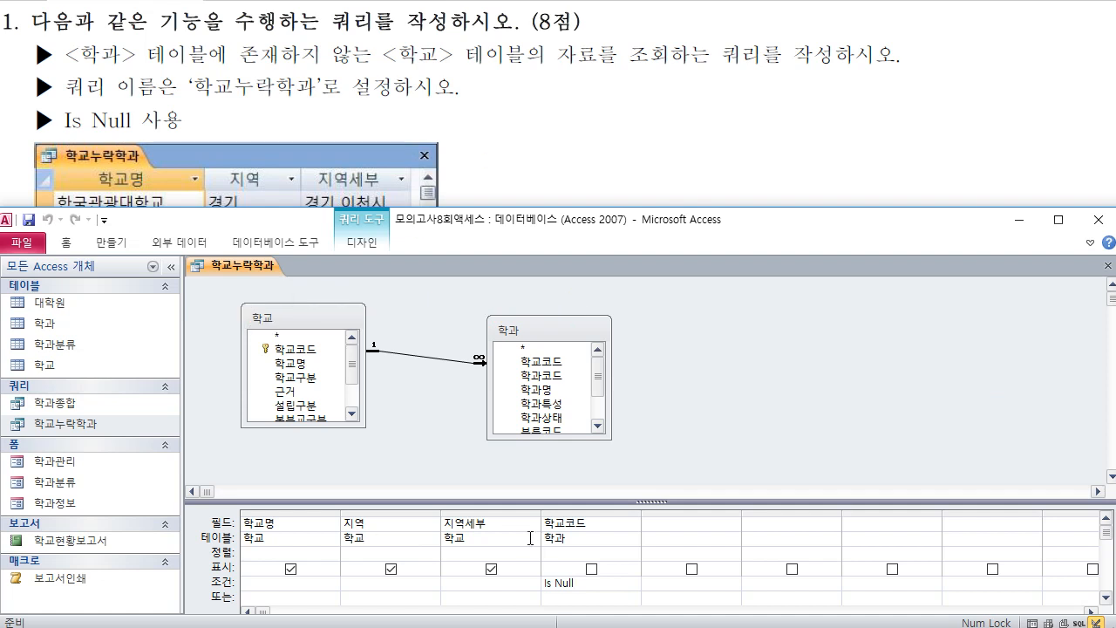
# Set the 학교코드 join to include all 학교 records and only the matching 학과 records, option 2
pyautogui.doubleClick(439, 366)
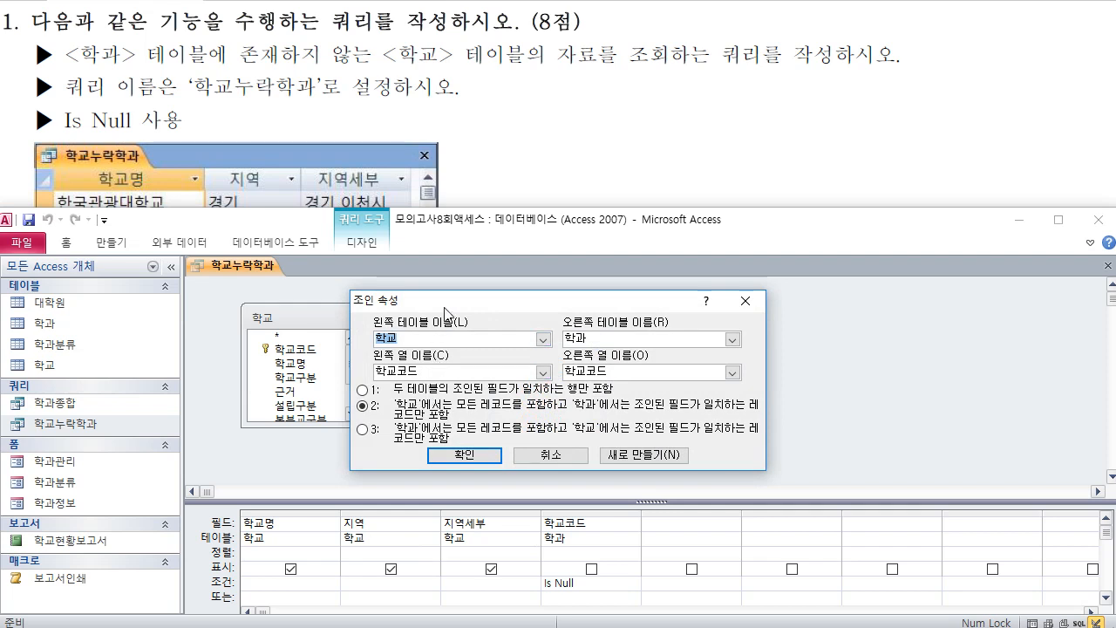
pyautogui.moveTo(447, 307); pyautogui.dragTo(585, 305)
pyautogui.click(502, 405)
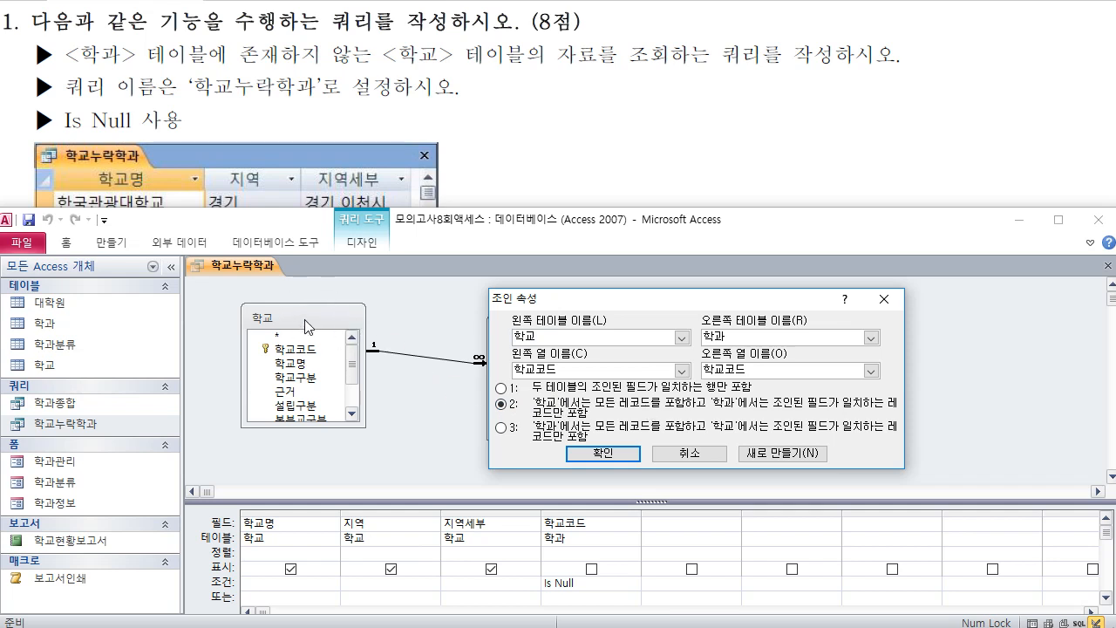
pyautogui.press('Return')
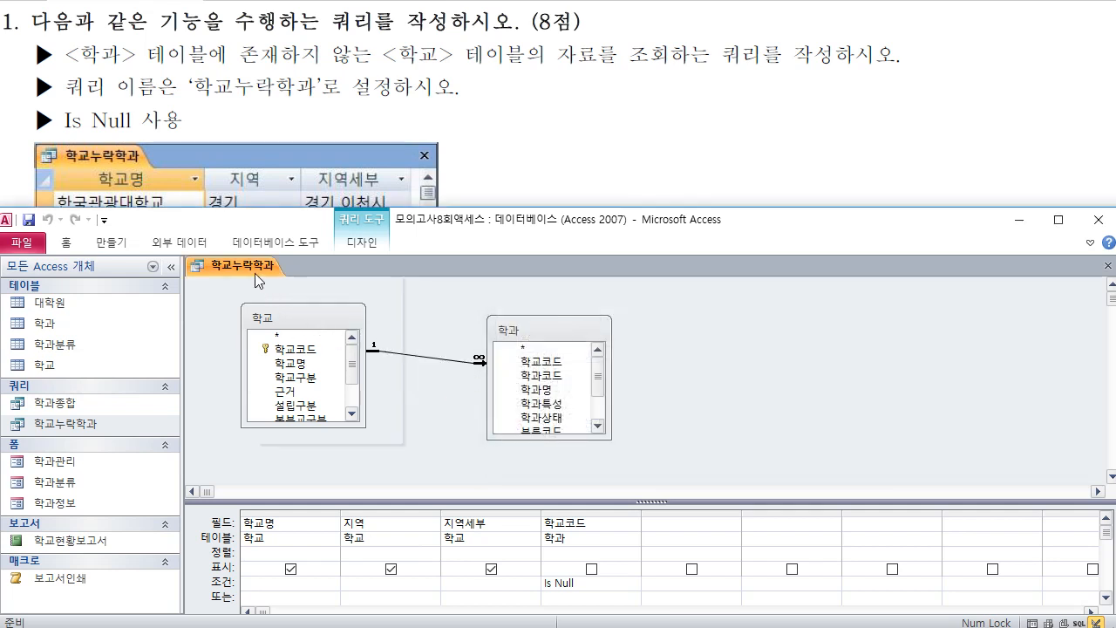
# Show the 학교누락학과 query in Datasheet view, compare it with the exam figure, and close the query
pyautogui.rightClick(255, 274)
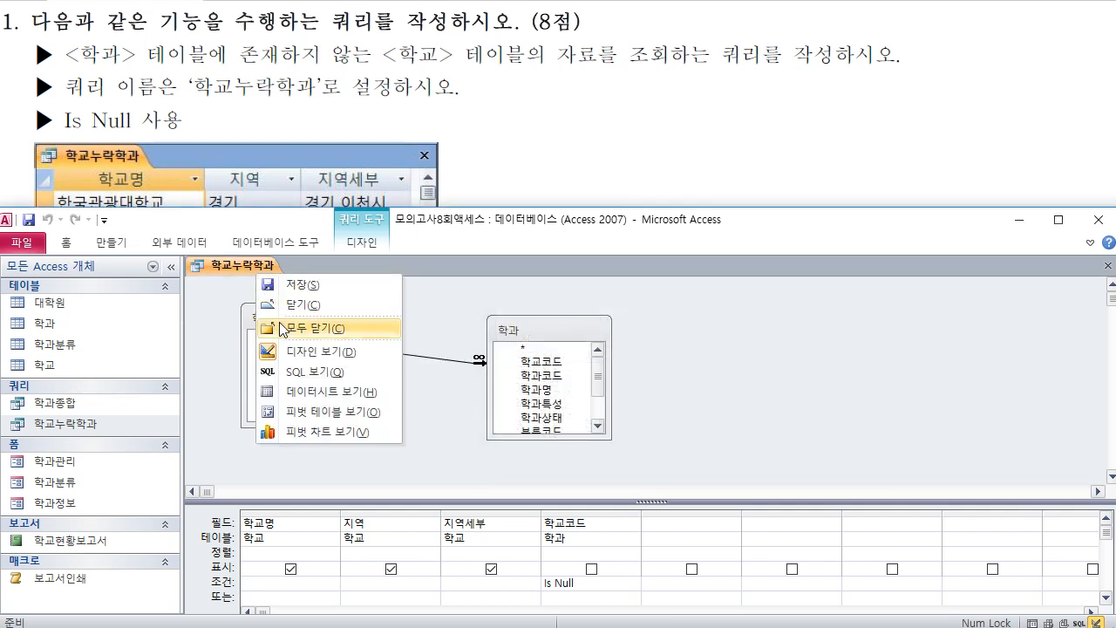
pyautogui.click(305, 394)
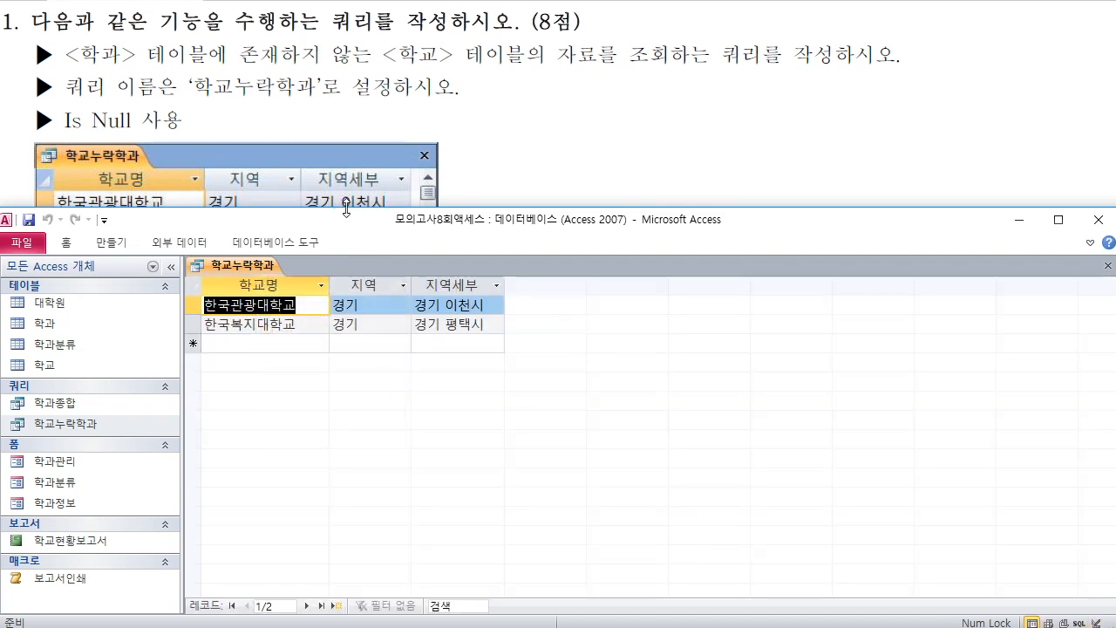
pyautogui.moveTo(346, 209); pyautogui.dragTo(351, 246)
pyautogui.click(1107, 304)
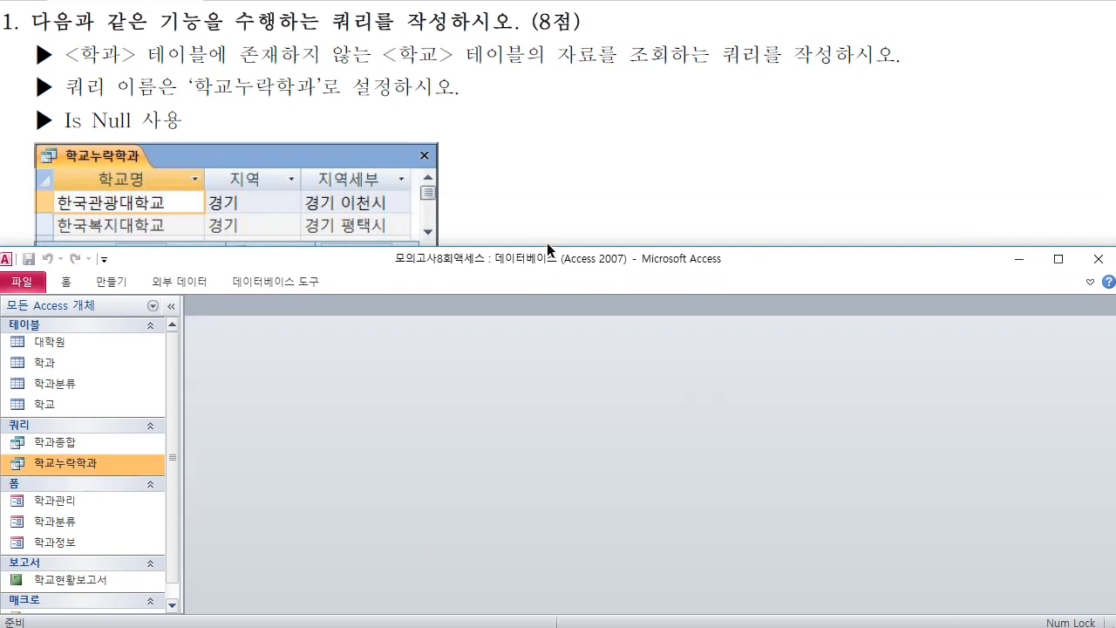
# Bring up query question 2 about the 설립구분별학교현황 crosstab and arrange the database window below its figure
pyautogui.moveTo(546, 245); pyautogui.dragTo(547, 299)
pyautogui.scroll(-8, 528, 223)
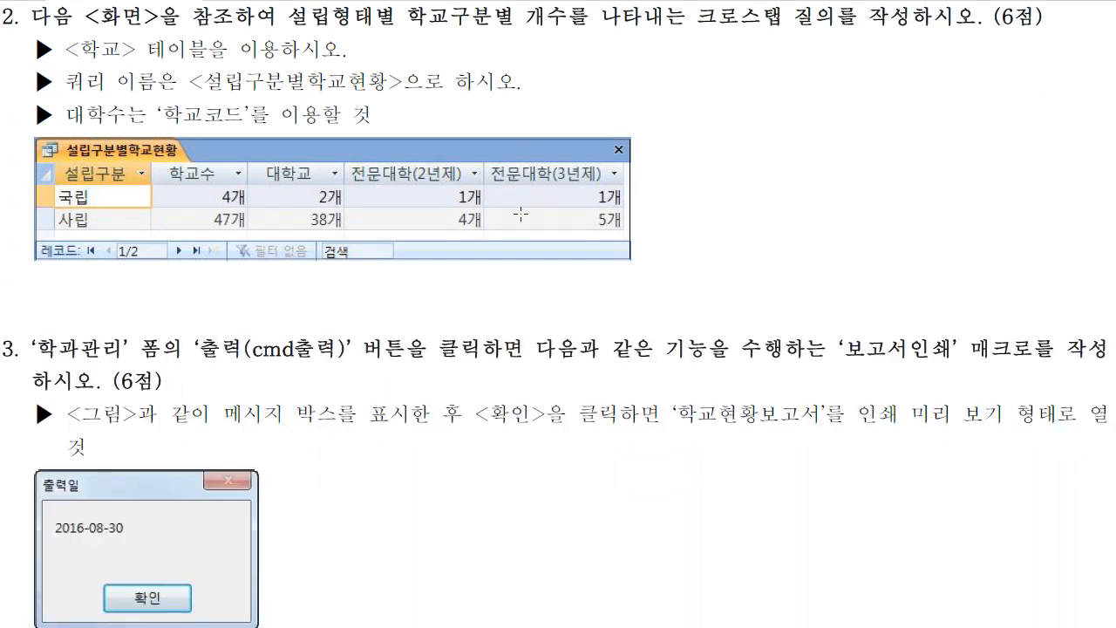
pyautogui.hotkey('alt', 'Tab')
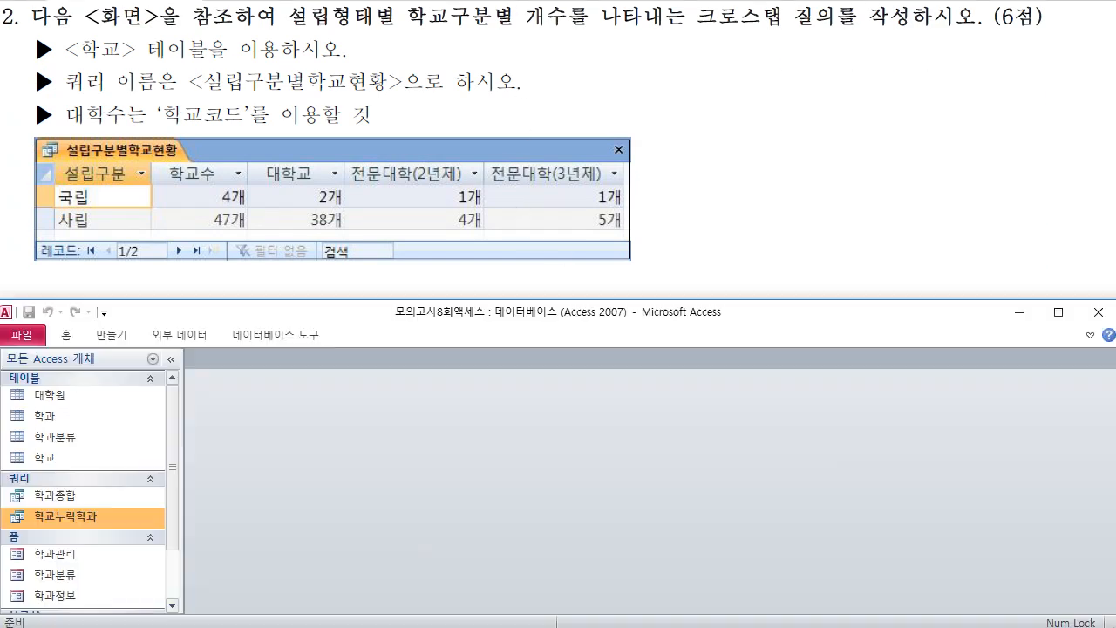
pyautogui.moveTo(512, 302); pyautogui.dragTo(517, 237)
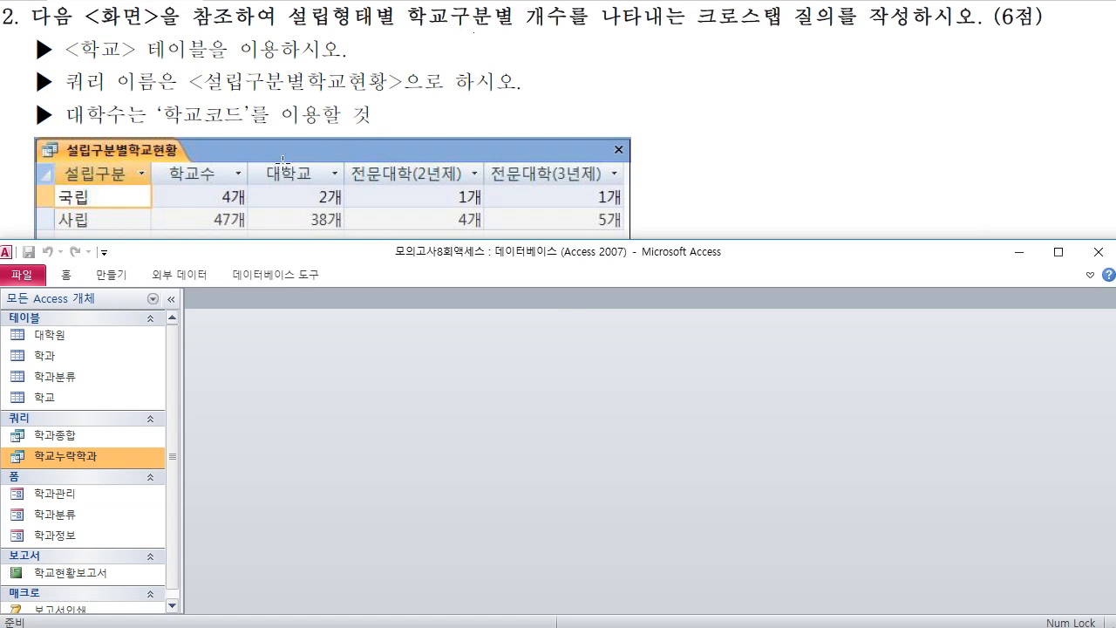
# Examine the crosstab figure, marking the 설립구분 rows, the 학교구분 column headings and the 학교수 column, and clear the markings
pyautogui.moveTo(47, 188); pyautogui.dragTo(121, 238)
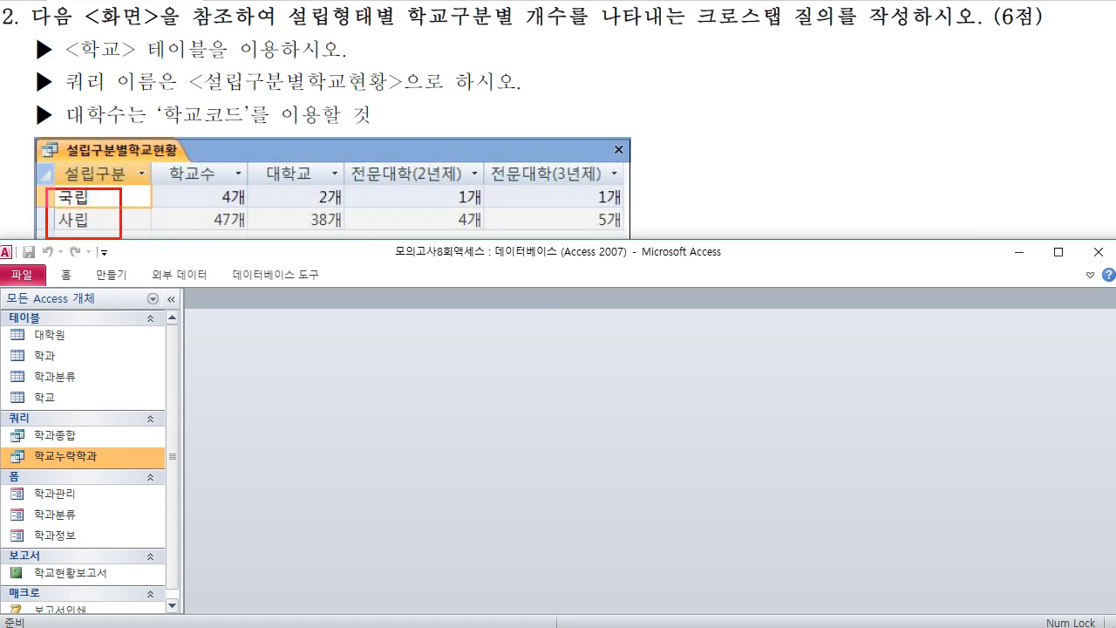
pyautogui.moveTo(248, 160)
pyautogui.mouseDown()
pyautogui.moveTo(468, 184)
pyautogui.moveTo(637, 184)
pyautogui.mouseUp()
pyautogui.moveTo(187, 154); pyautogui.dragTo(234, 127)
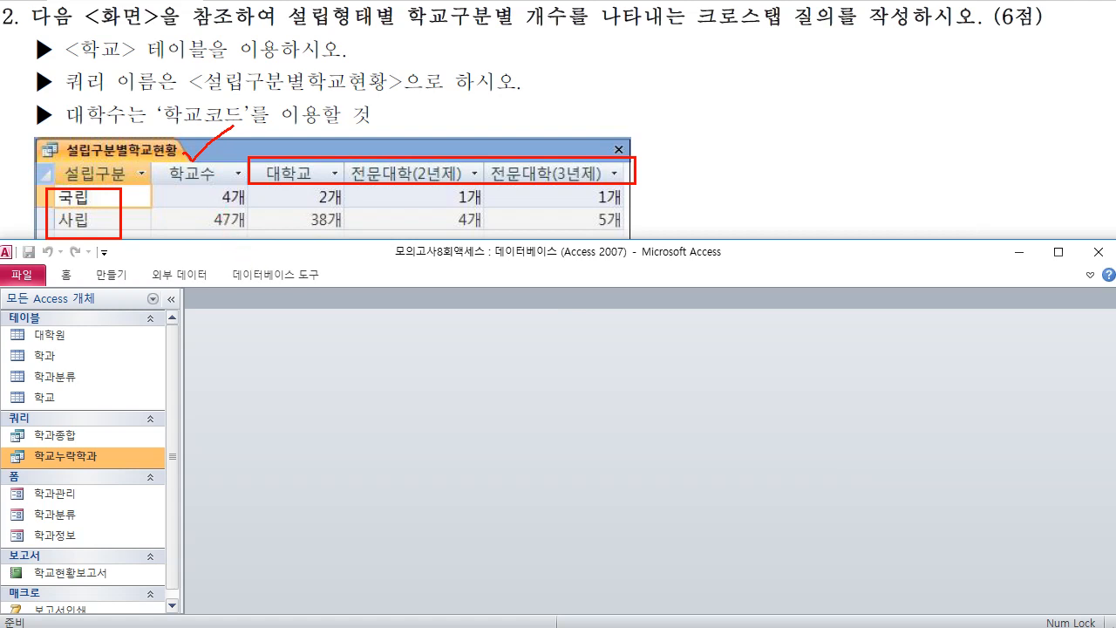
pyautogui.moveTo(748, 5)
pyautogui.mouseDown()
pyautogui.moveTo(721, 41)
pyautogui.moveTo(762, 63)
pyautogui.mouseUp()
pyautogui.press('Escape')
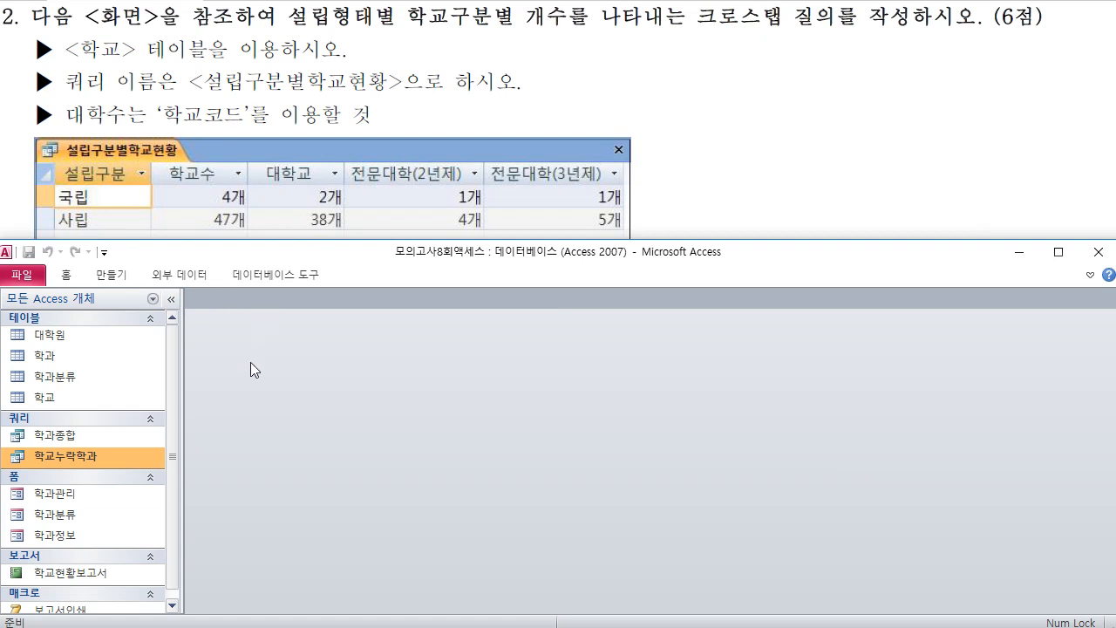
pyautogui.click(114, 275)
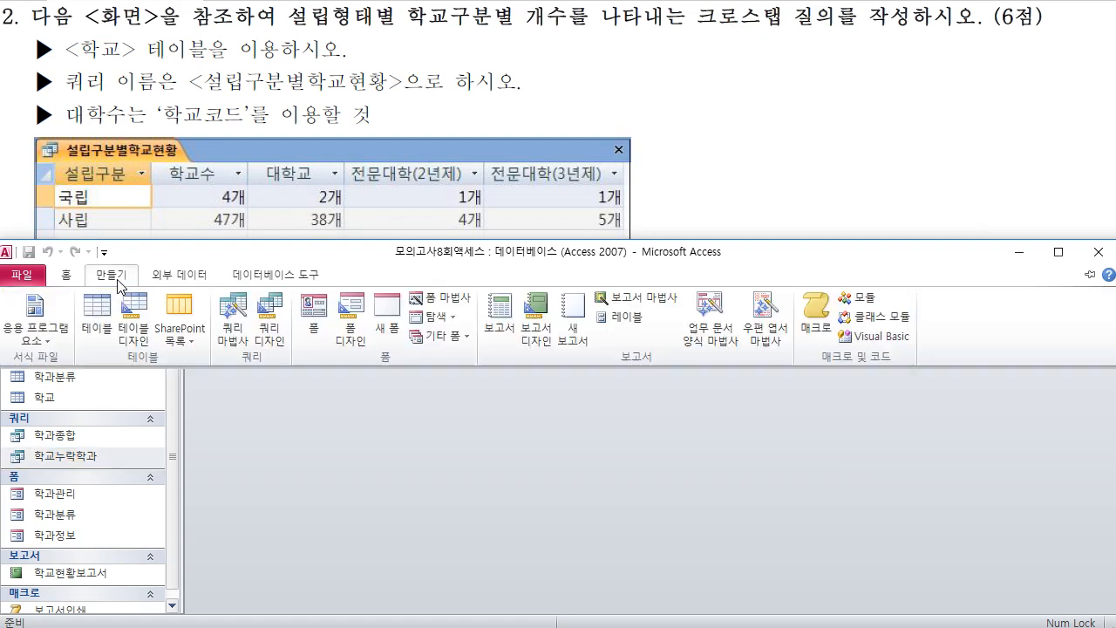
pyautogui.click(135, 513)
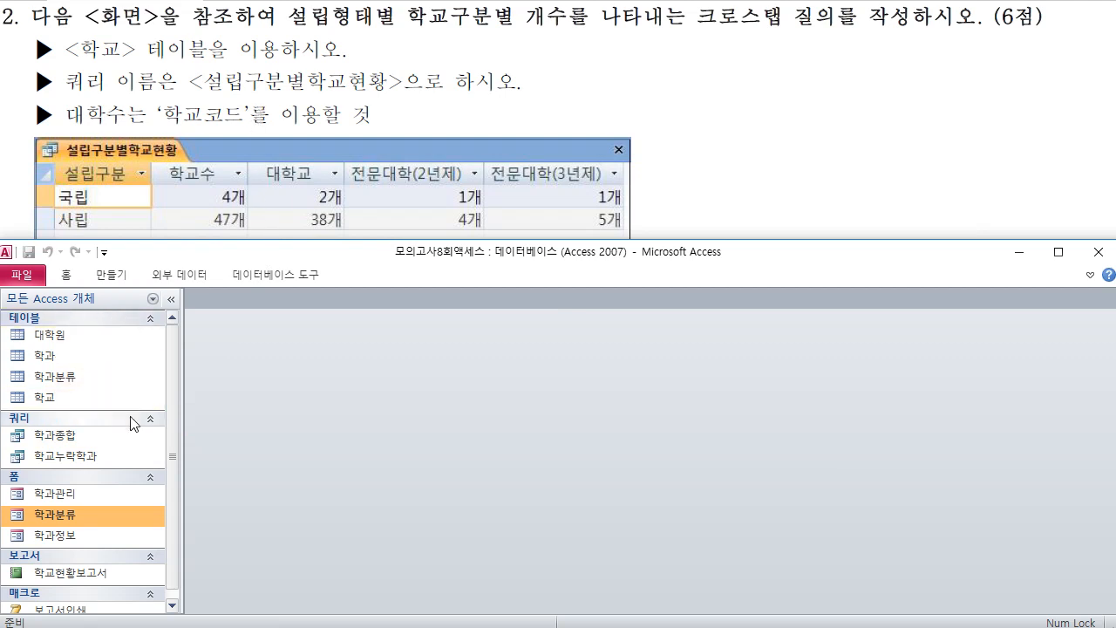
# Create a new query in Design view based on the 학교 table
pyautogui.click(112, 274)
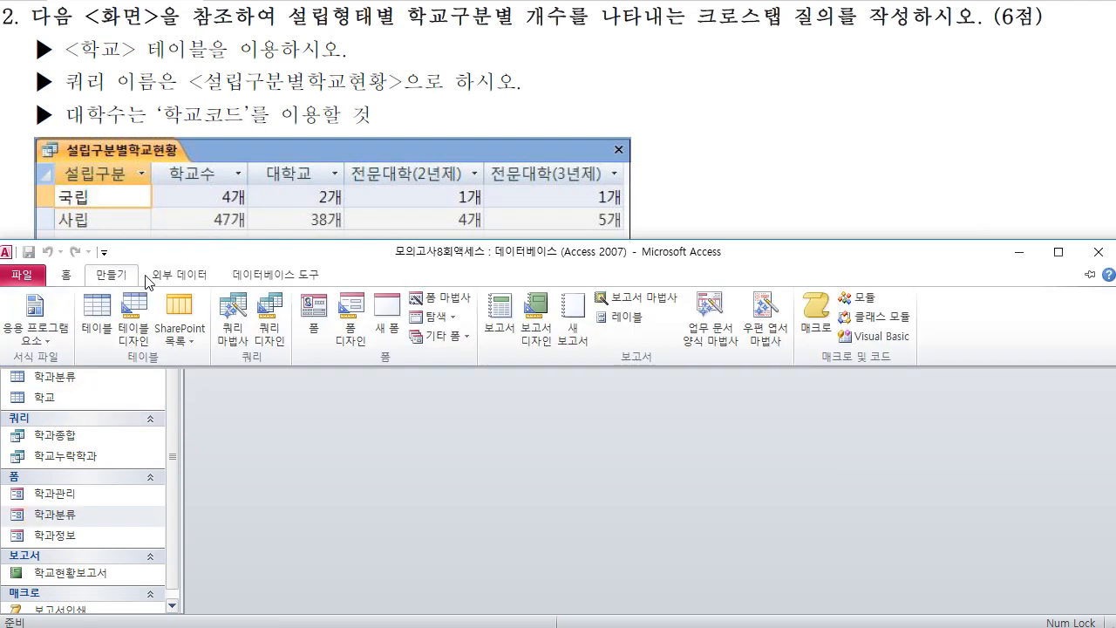
pyautogui.click(270, 327)
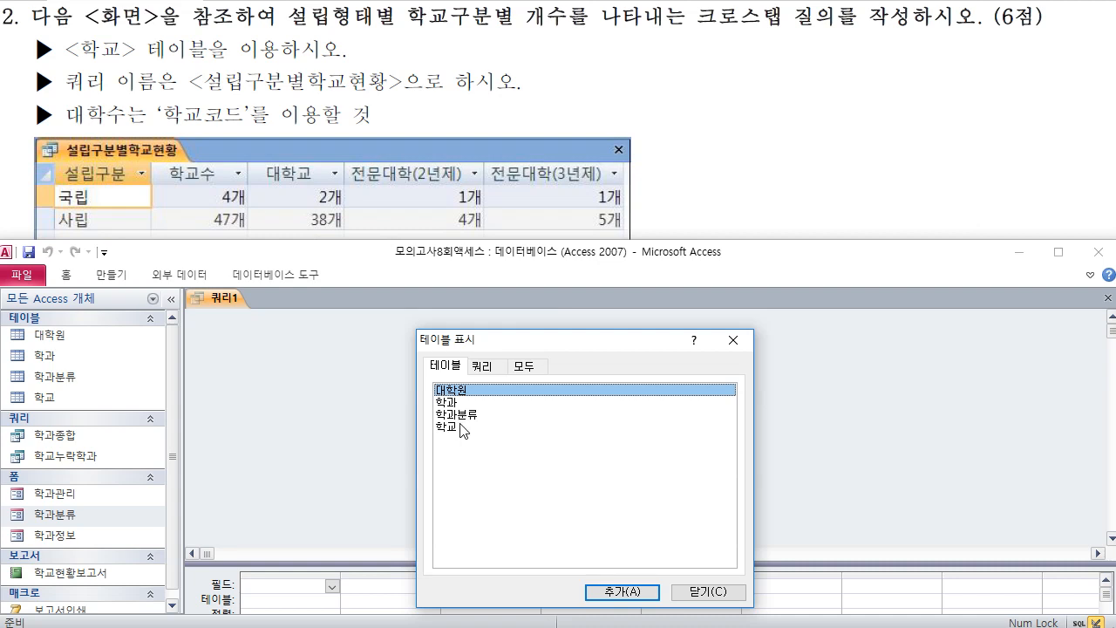
pyautogui.doubleClick(459, 426)
pyautogui.click(707, 593)
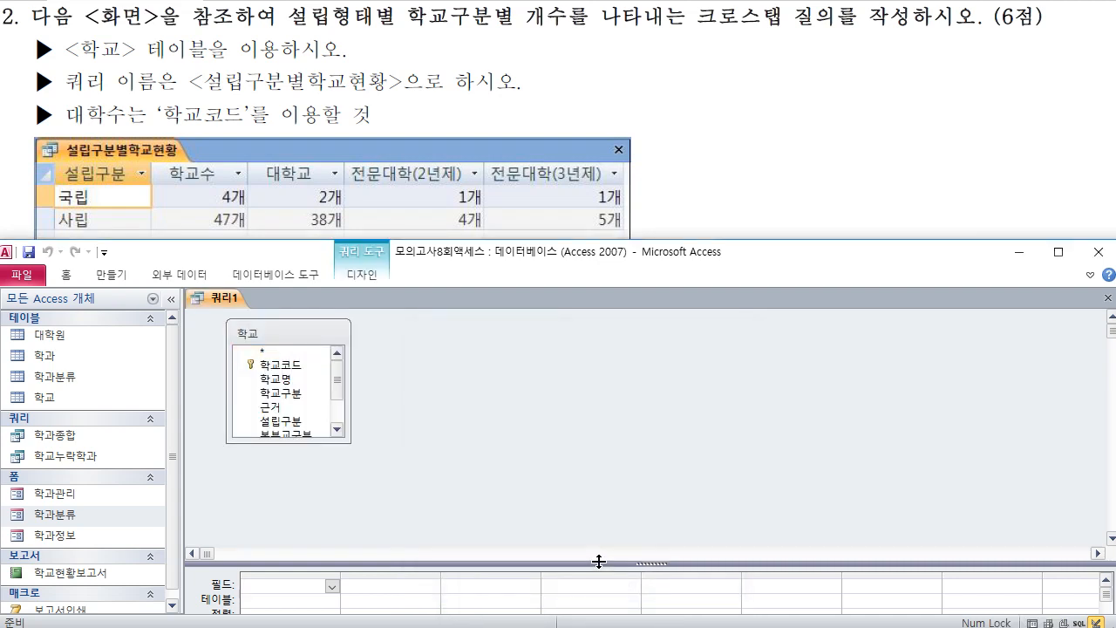
# Enlarge the query design grid and stretch the 학교 field list until all of its fields fit
pyautogui.moveTo(573, 562); pyautogui.dragTo(572, 469)
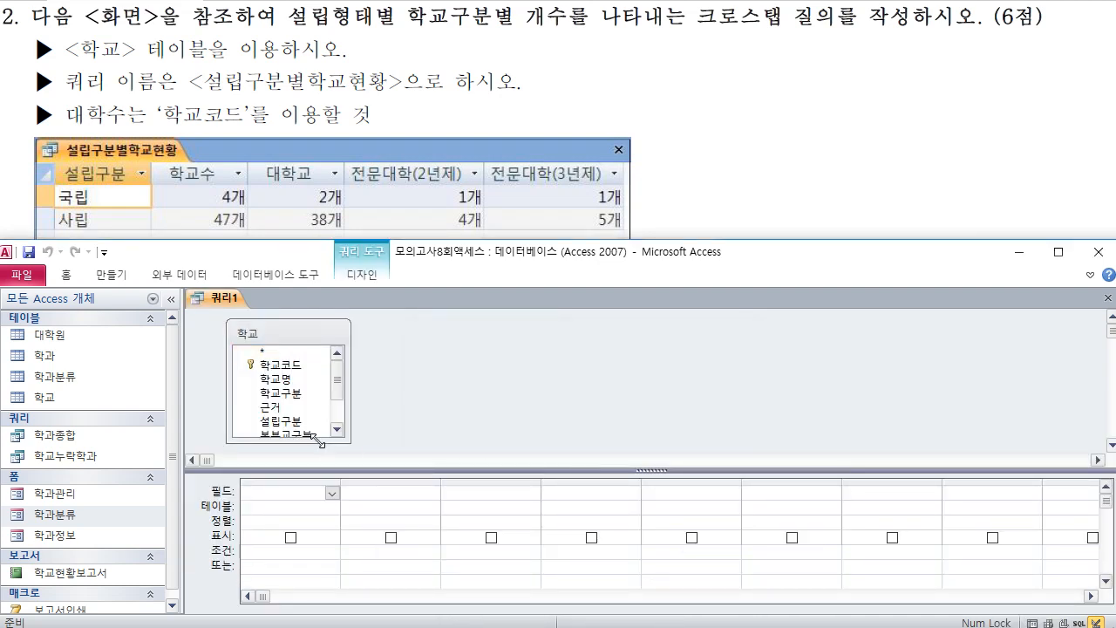
pyautogui.moveTo(319, 442); pyautogui.dragTo(318, 449)
pyautogui.moveTo(303, 320); pyautogui.dragTo(302, 311)
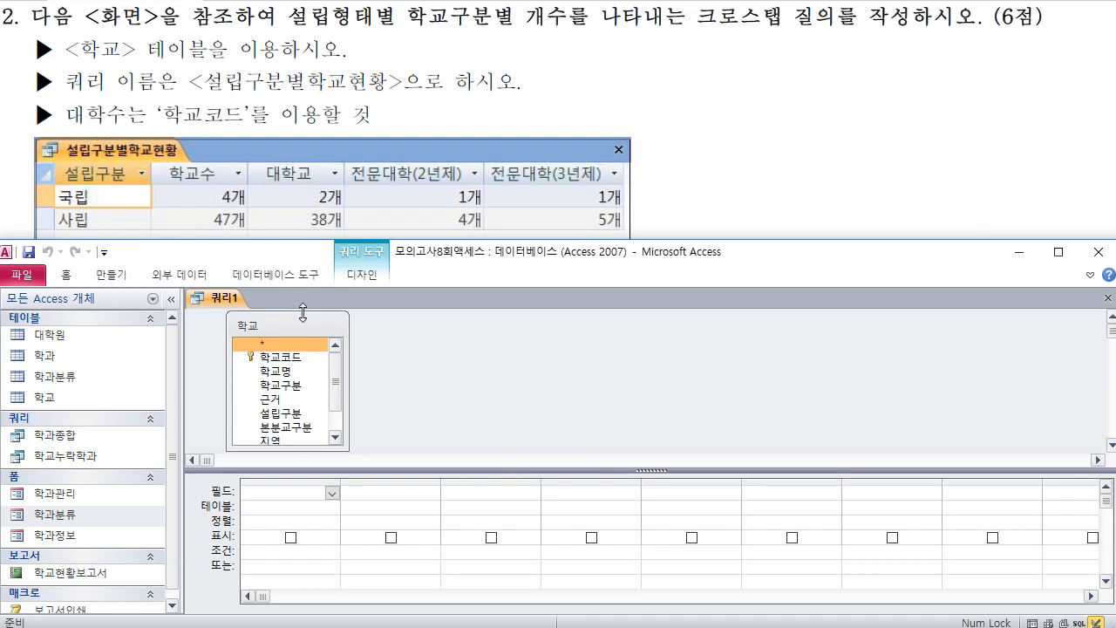
pyautogui.moveTo(490, 469); pyautogui.dragTo(490, 500)
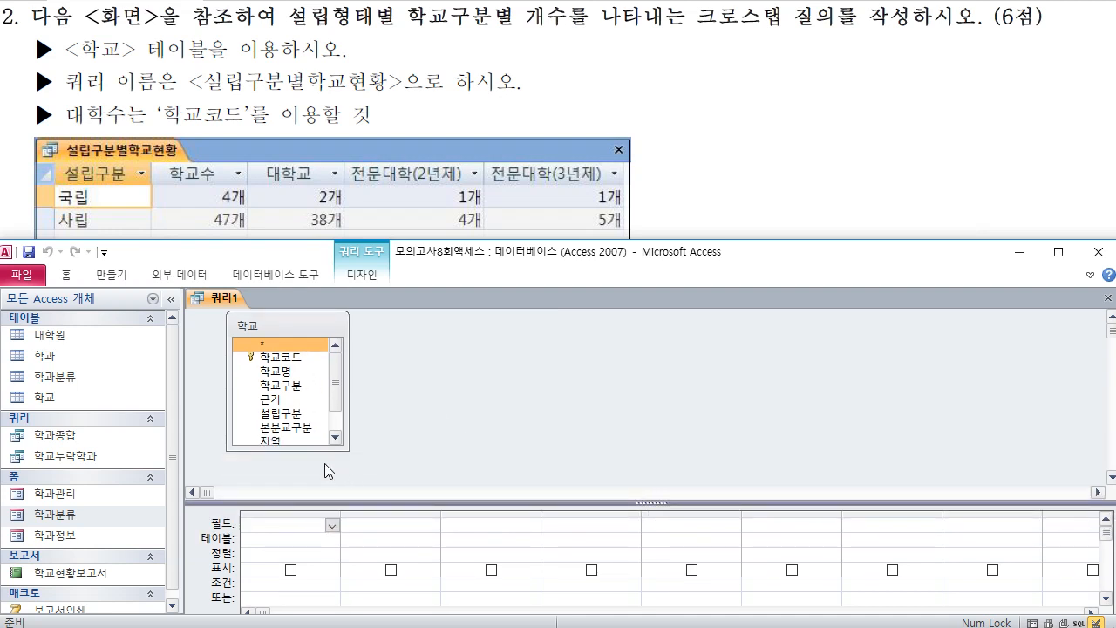
pyautogui.moveTo(319, 449); pyautogui.dragTo(318, 481)
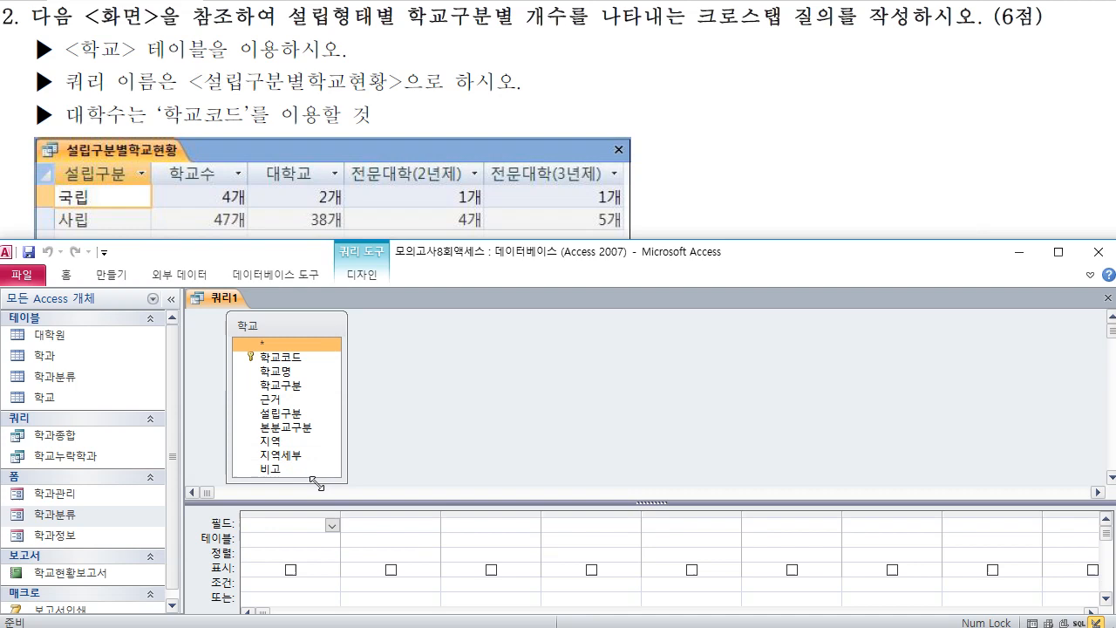
pyautogui.click(417, 445)
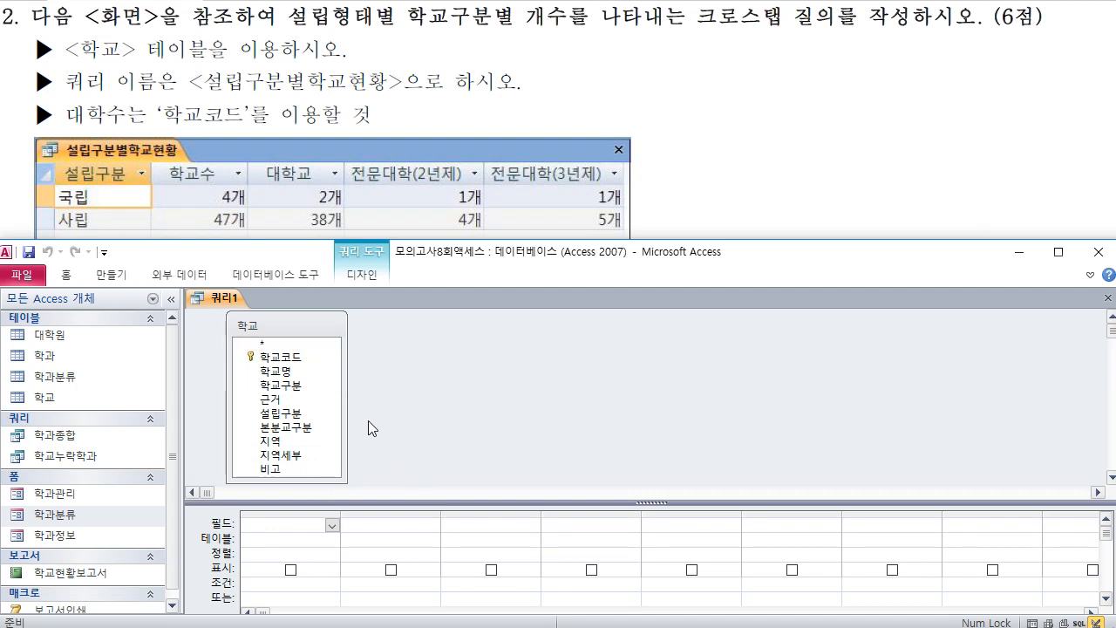
# Add the 설립구분 and 학교구분 fields to the query grid
pyautogui.click(316, 413)
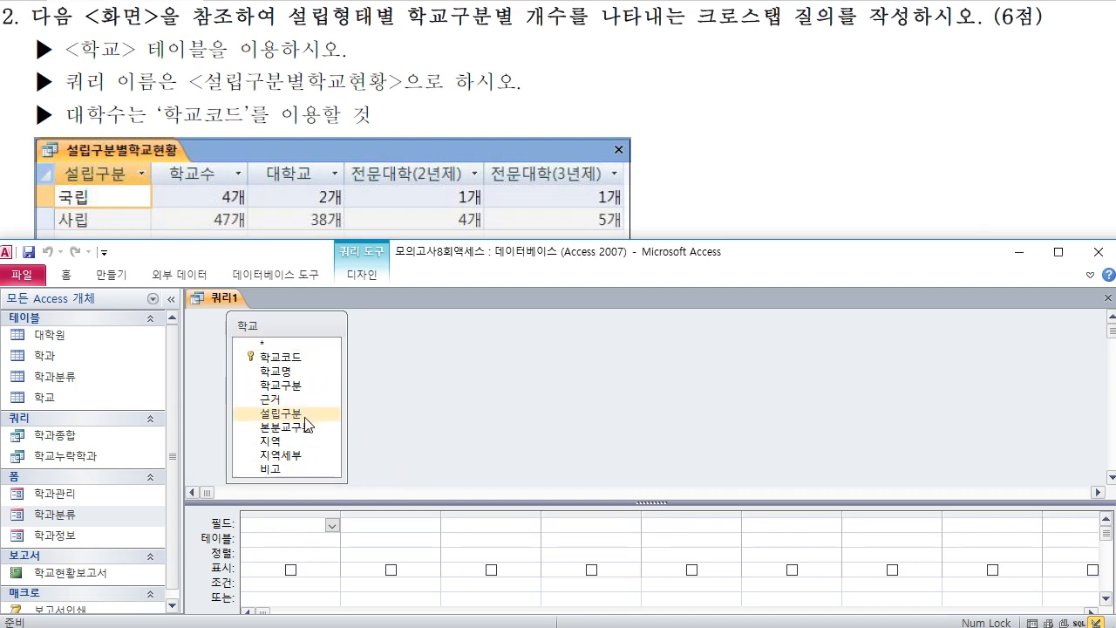
pyautogui.doubleClick(305, 415)
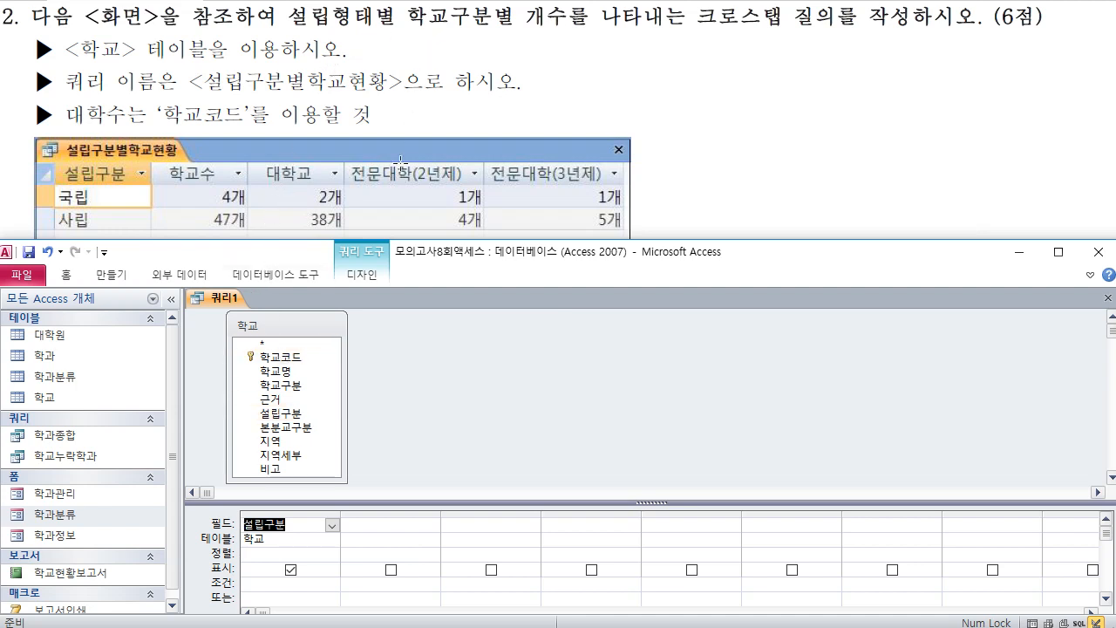
pyautogui.click(309, 384)
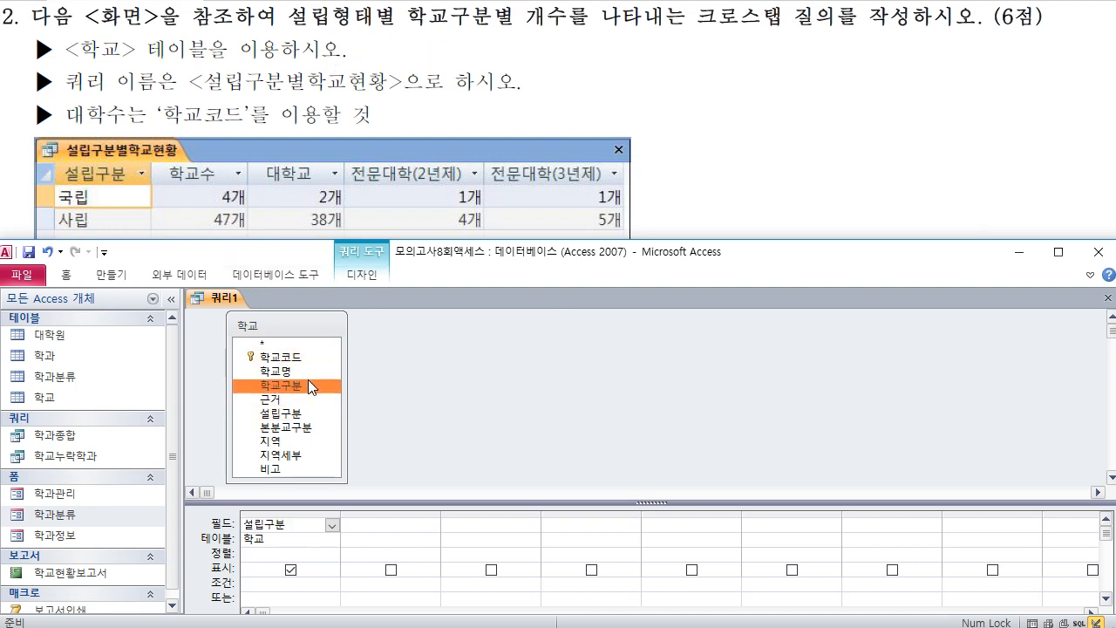
pyautogui.doubleClick(308, 384)
# Convert the query to a crosstab with 설립구분 as 행 머리글 and 학교구분 as 열 머리글
pyautogui.click(388, 272)
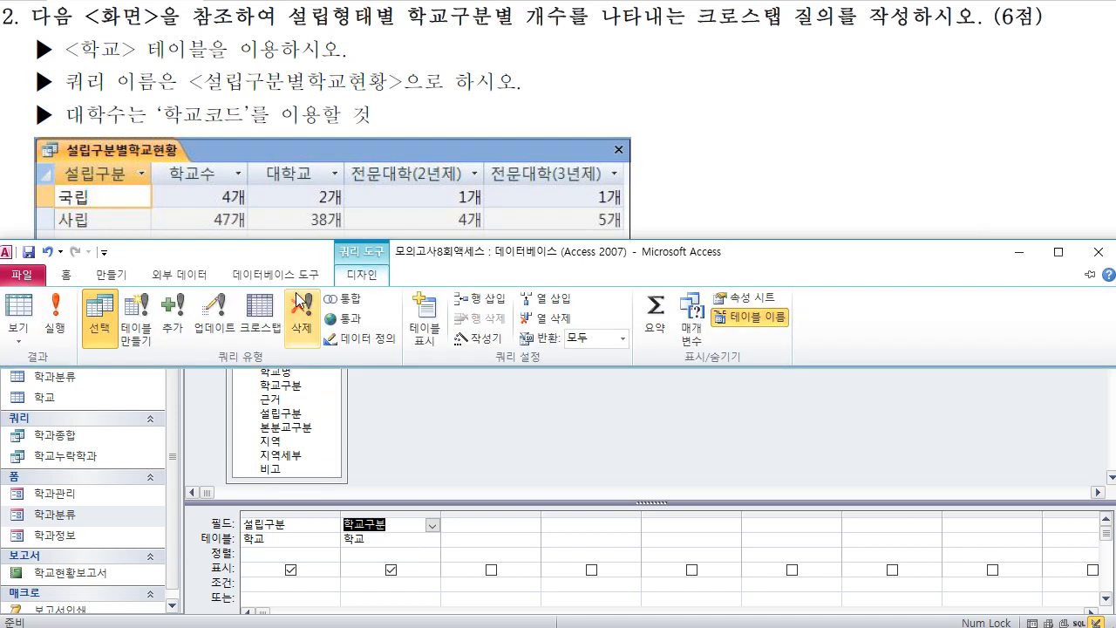
pyautogui.click(248, 326)
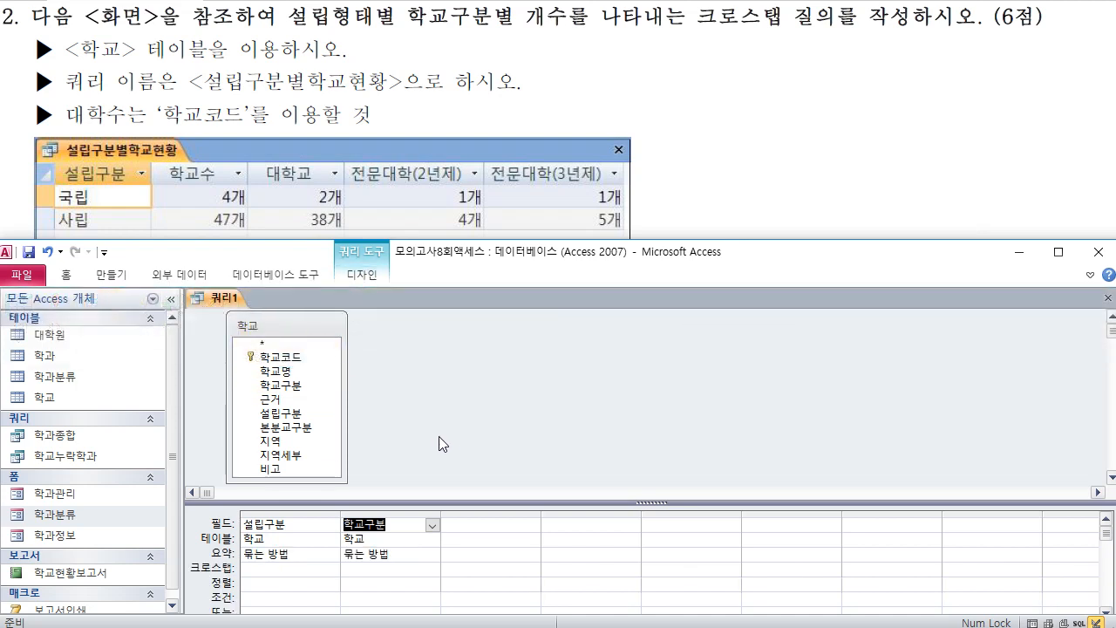
pyautogui.click(329, 568)
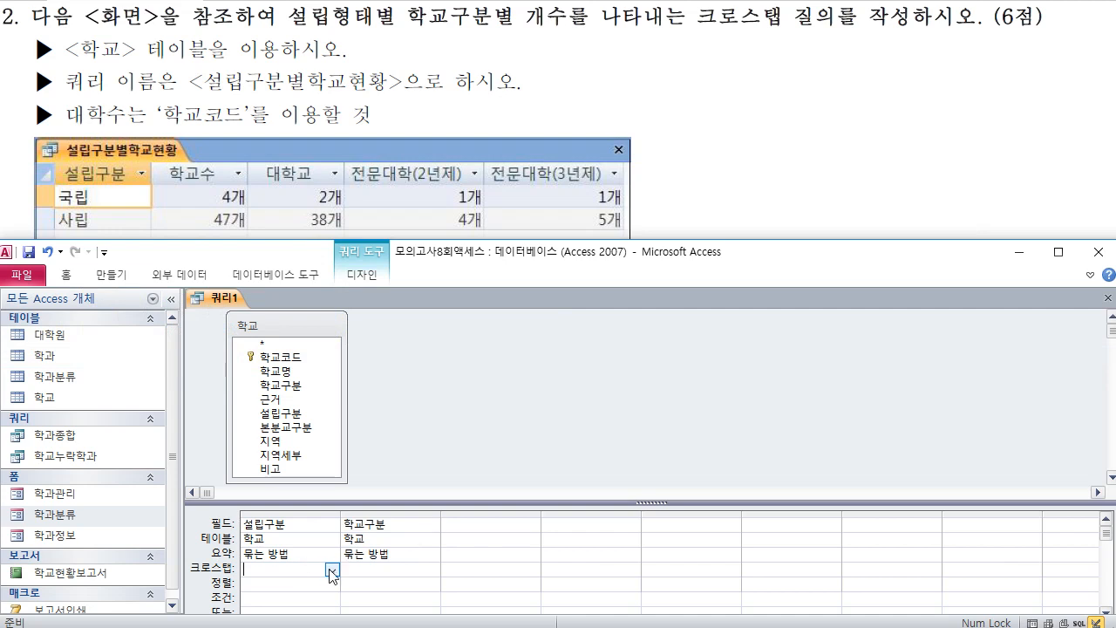
pyautogui.click(331, 570)
pyautogui.click(288, 583)
pyautogui.click(395, 568)
pyautogui.click(431, 569)
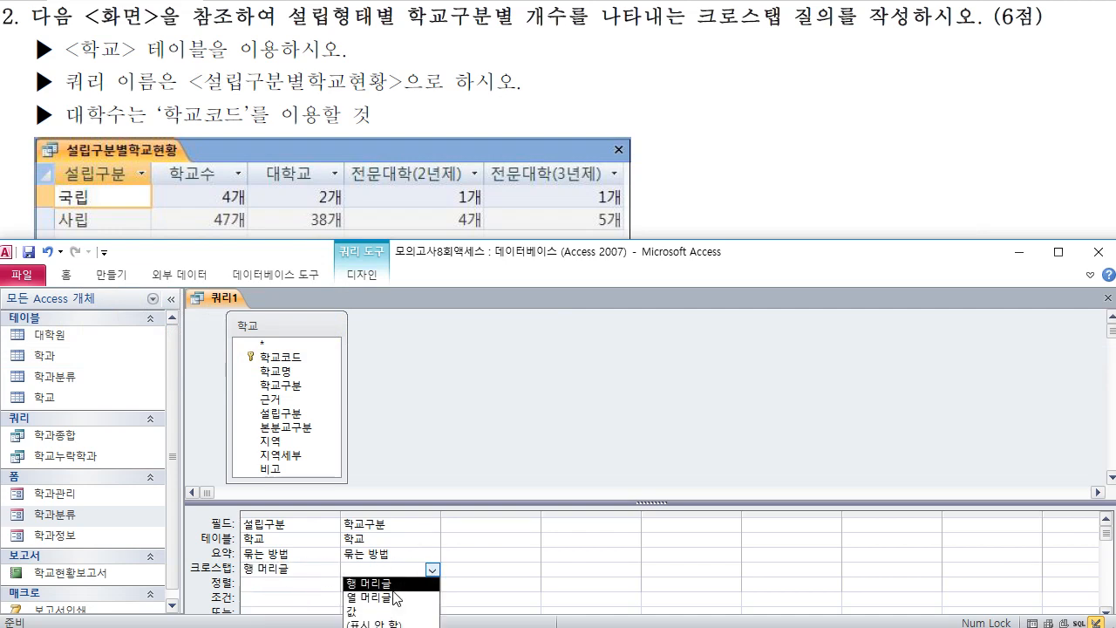
pyautogui.click(394, 598)
# Open the third column's field entry in the zoomed editor and set its font size to 20
pyautogui.click(479, 524)
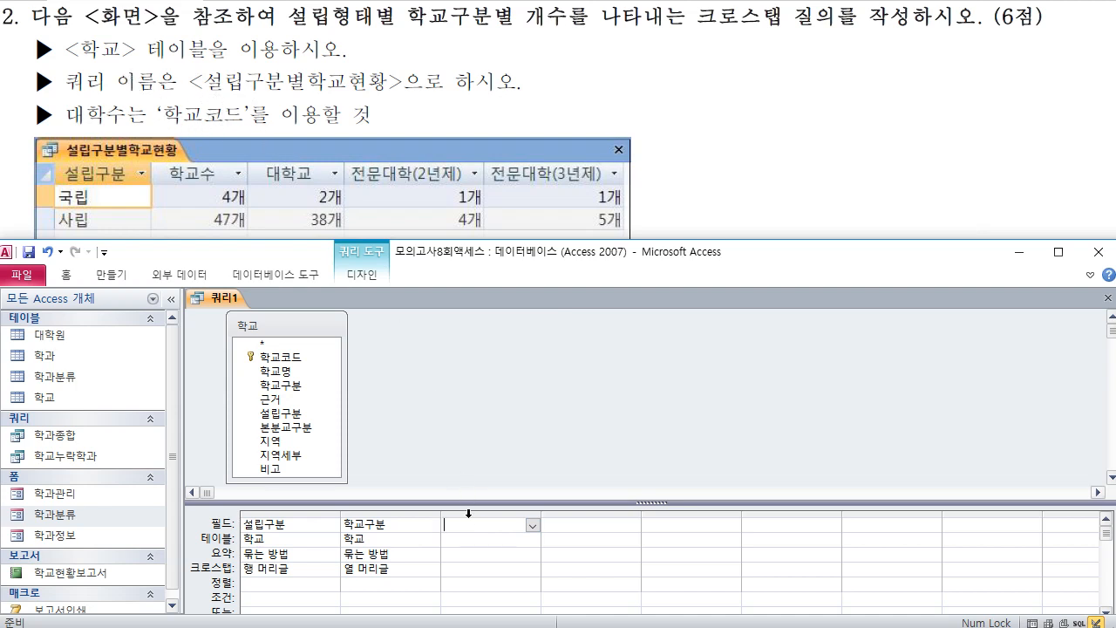
pyautogui.hotkey('shift', 'F2')
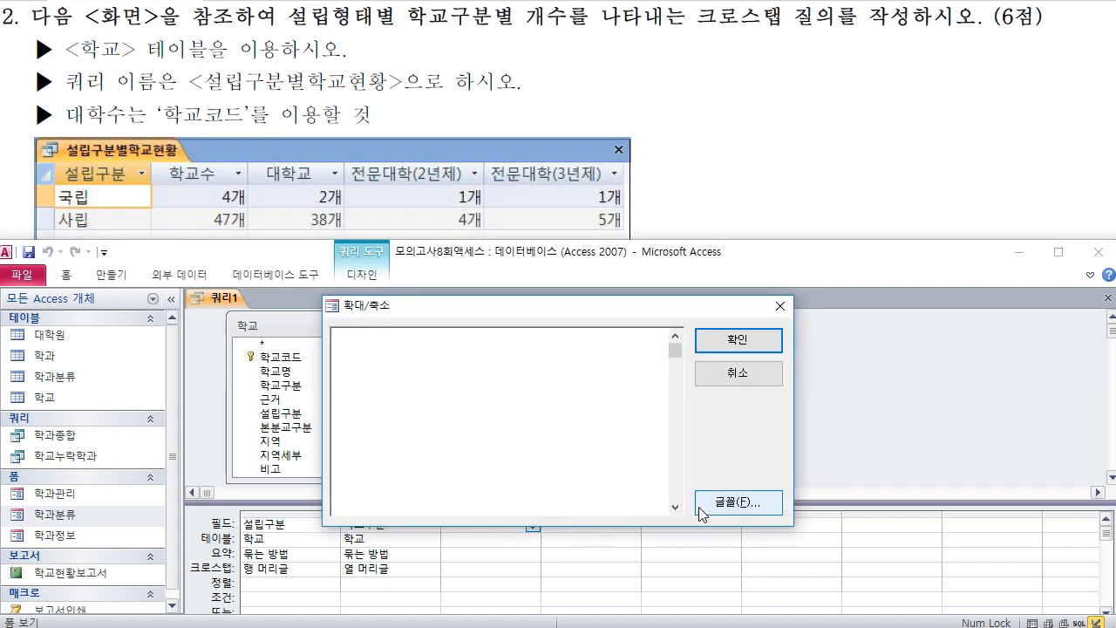
pyautogui.click(732, 503)
pyautogui.click(667, 560)
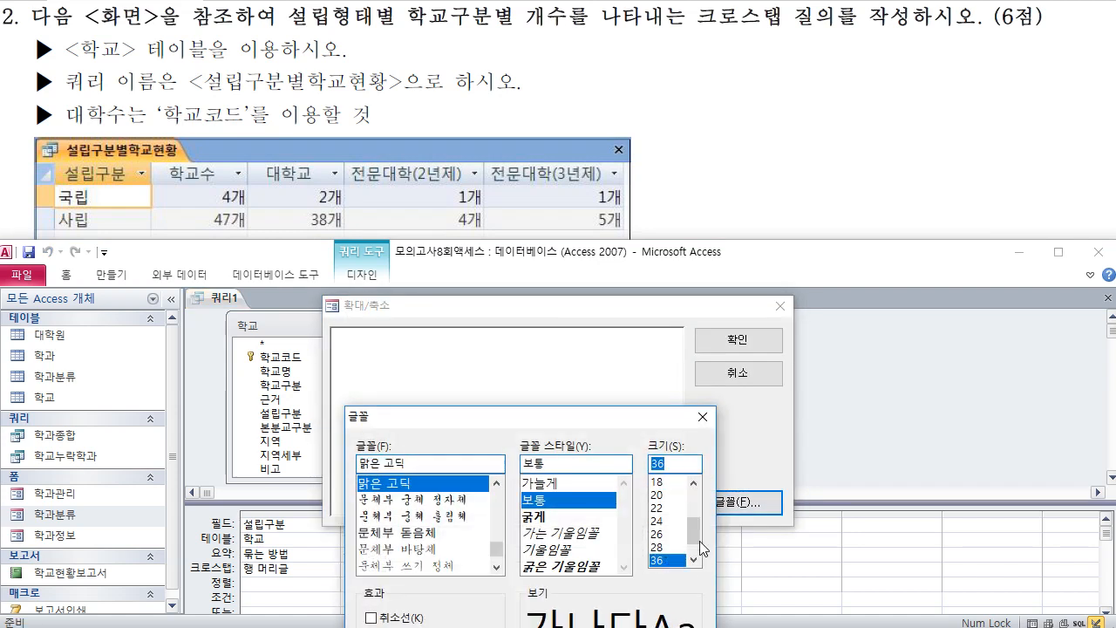
pyautogui.click(668, 495)
pyautogui.press('Return')
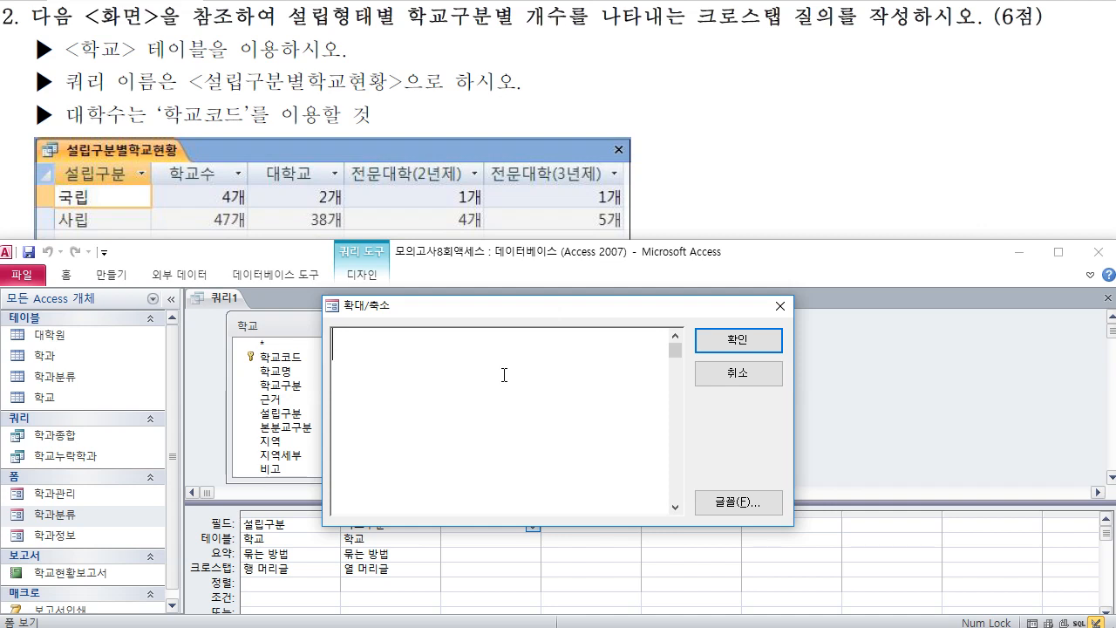
# Enter the expression 개수:[학교코드] for the third column's field
pyautogui.write('개수:[]')
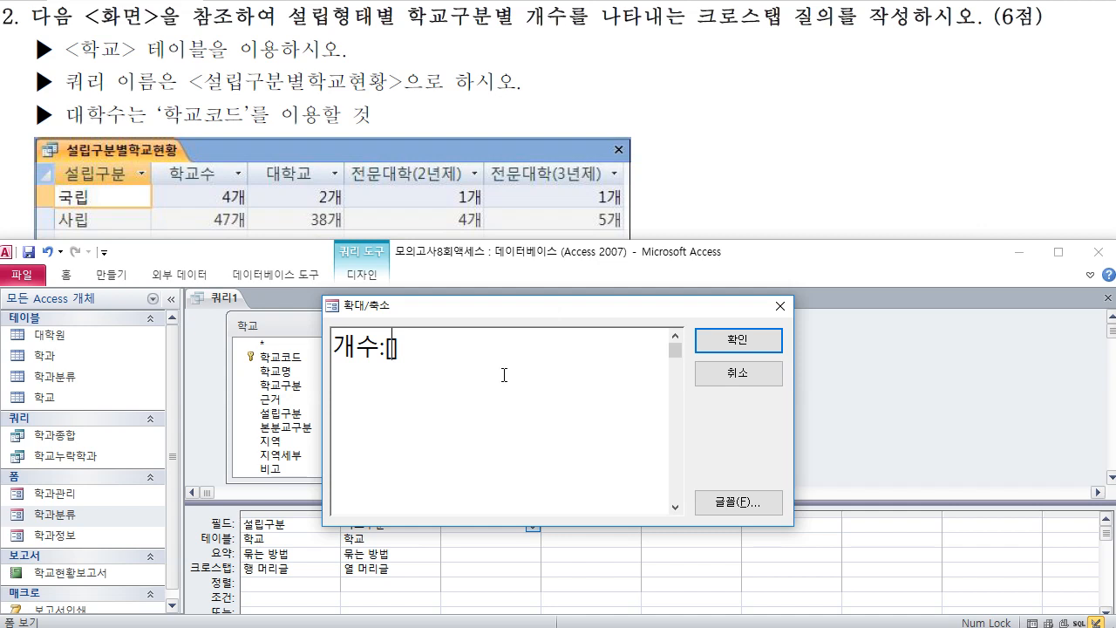
pyautogui.write('gk')
pyautogui.press('BackSpace')
pyautogui.press('BackSpace')
pyautogui.press('Hangul')
pyautogui.write('학교')
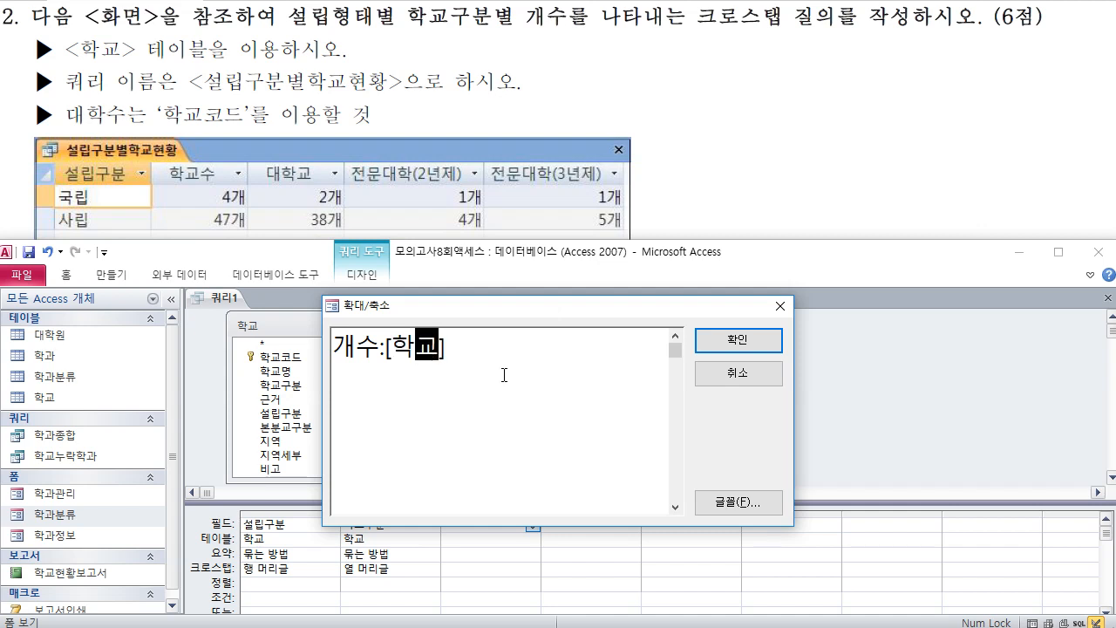
pyautogui.write('코드')
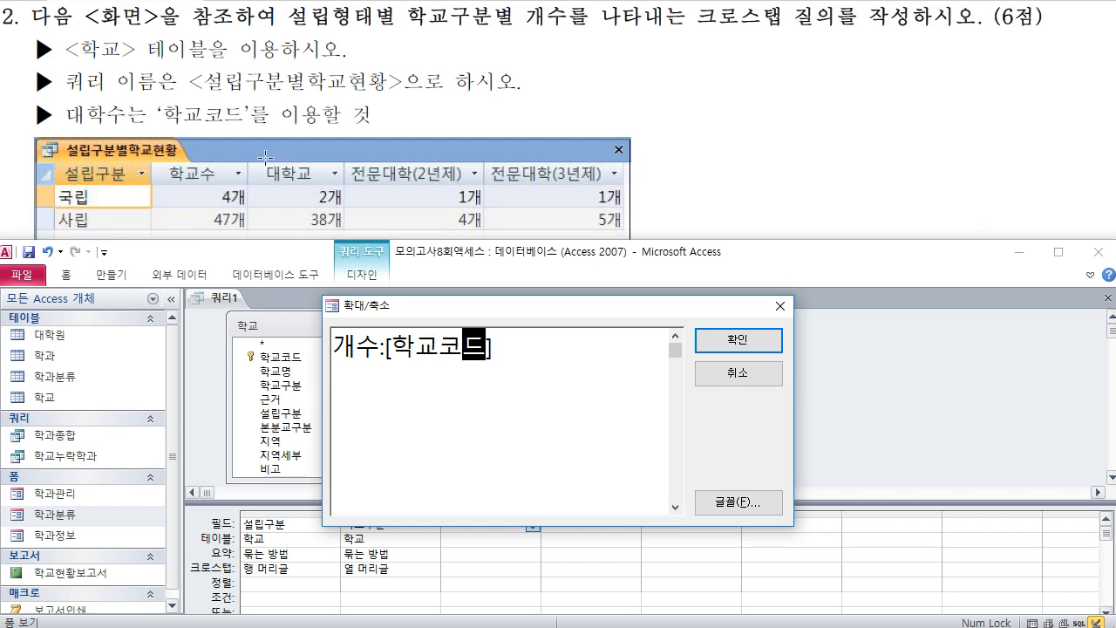
# Review the 학교코드 requirement against the row and column heading fields, marking them on screen, and clear the markings
pyautogui.hotkey('ctrl', '2')
pyautogui.moveTo(68, 101)
pyautogui.mouseDown()
pyautogui.moveTo(122, 125)
pyautogui.moveTo(267, 137)
pyautogui.mouseUp()
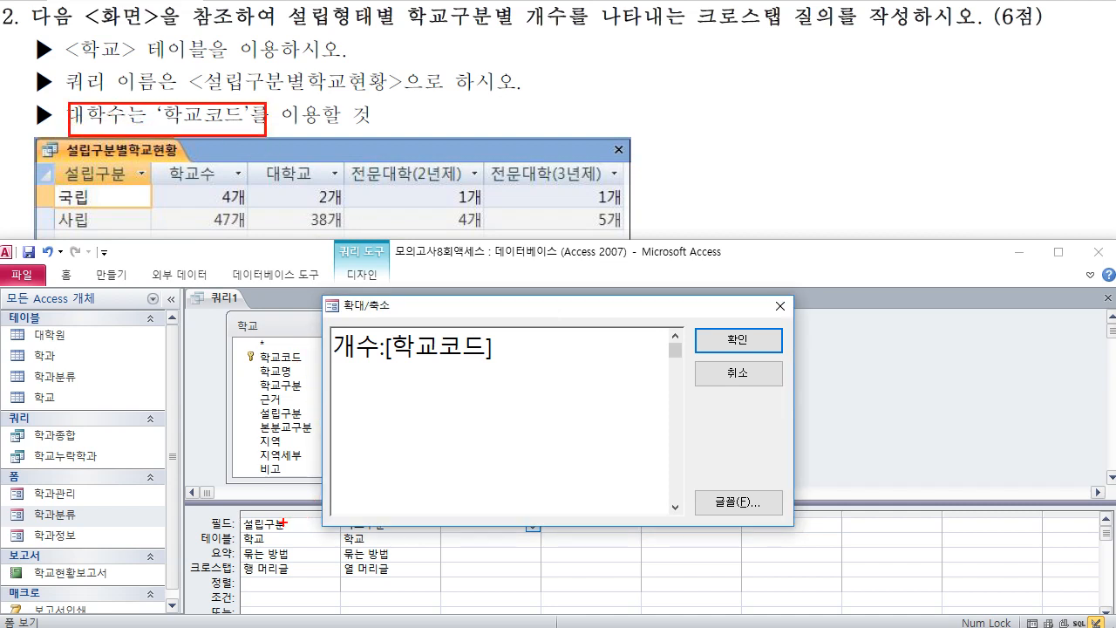
pyautogui.moveTo(232, 514); pyautogui.dragTo(298, 583)
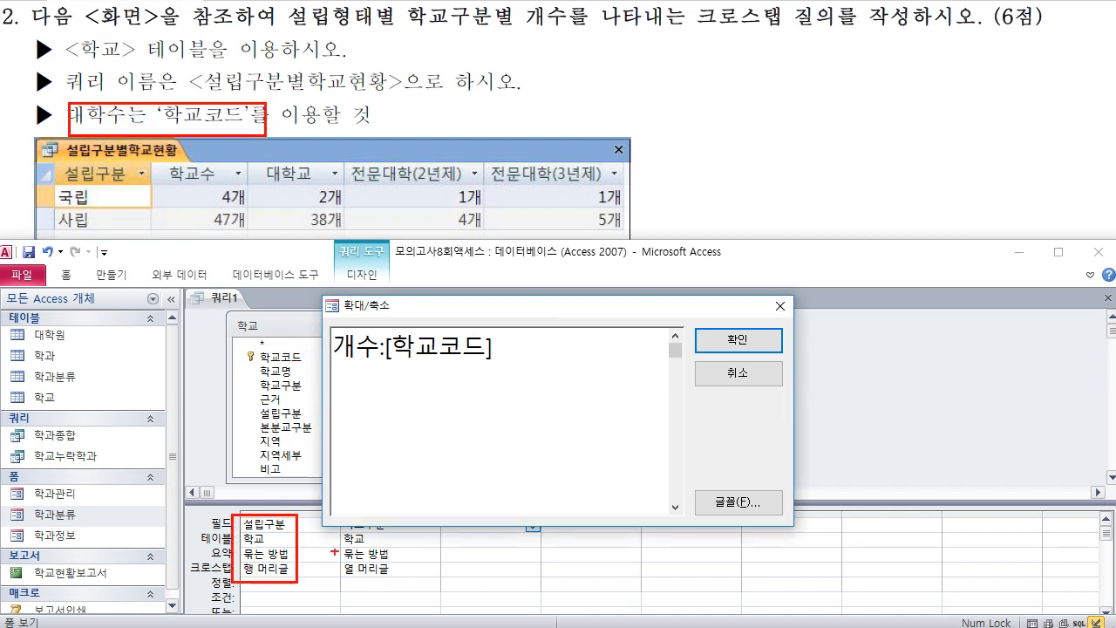
pyautogui.moveTo(339, 509); pyautogui.dragTo(406, 582)
pyautogui.moveTo(376, 504); pyautogui.dragTo(426, 393)
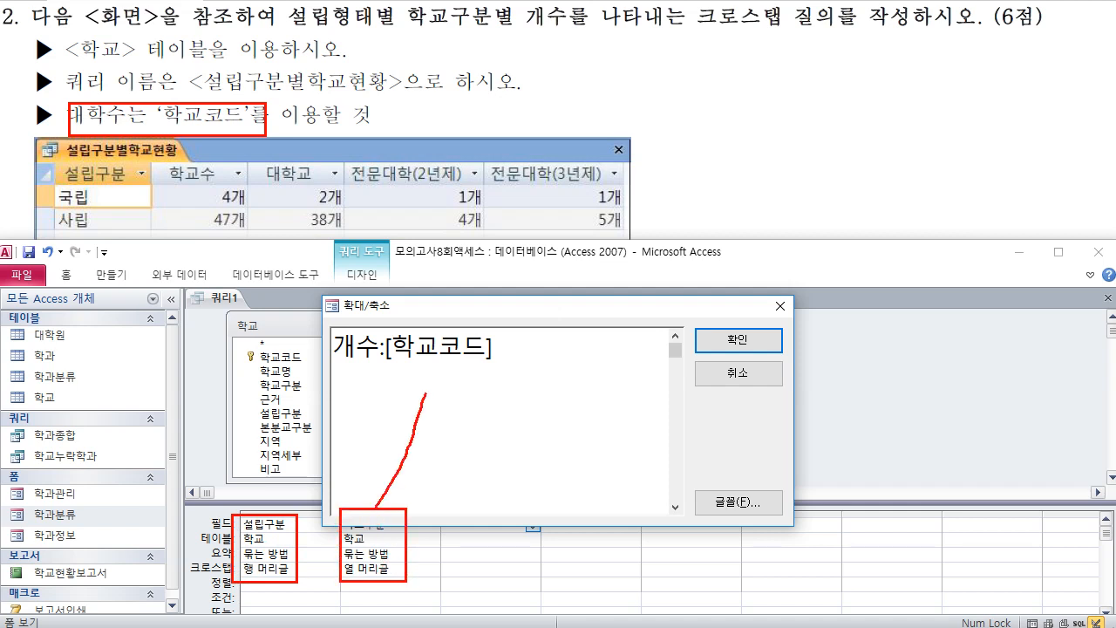
pyautogui.moveTo(259, 149); pyautogui.dragTo(411, 292)
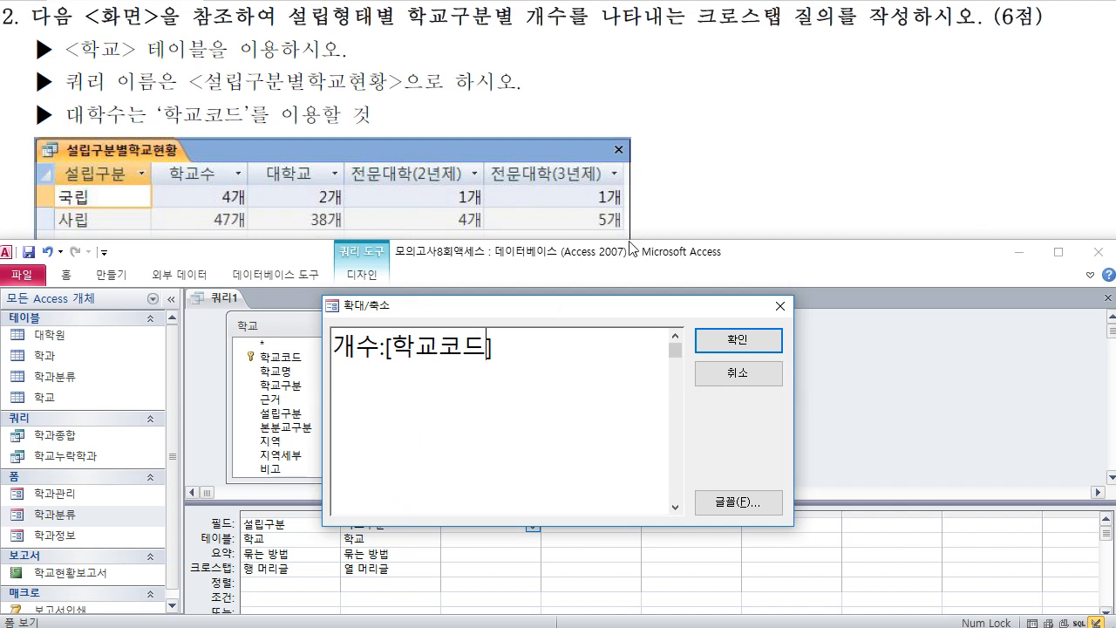
# Accept the 학교코드 expression, extend the database window upward, and set the column's 요약 to 개수
pyautogui.click(702, 339)
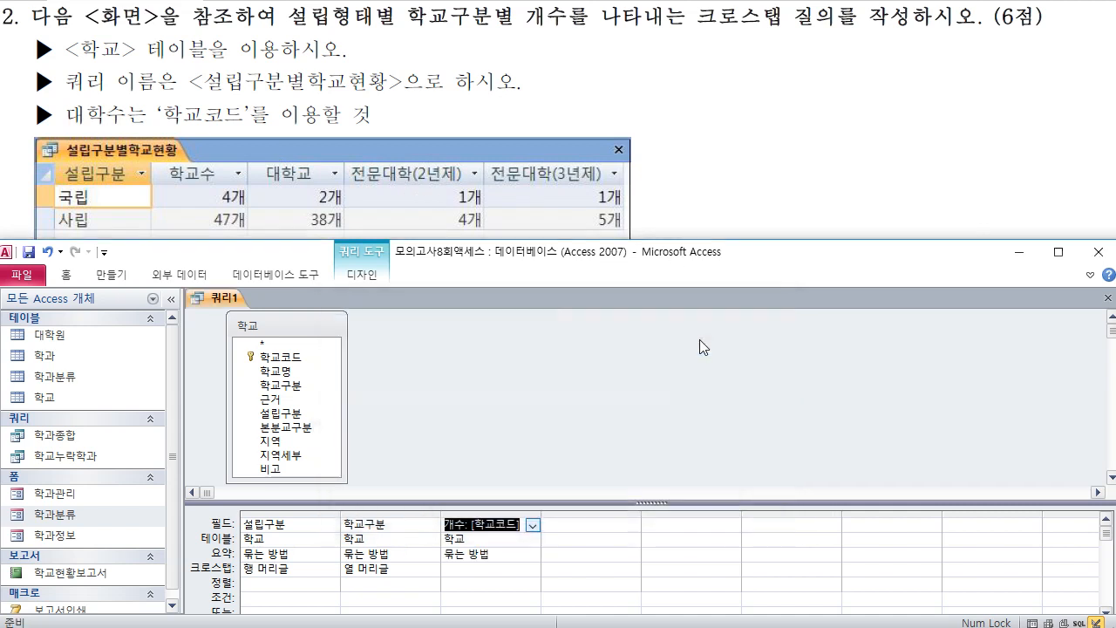
pyautogui.click(516, 552)
pyautogui.click(532, 554)
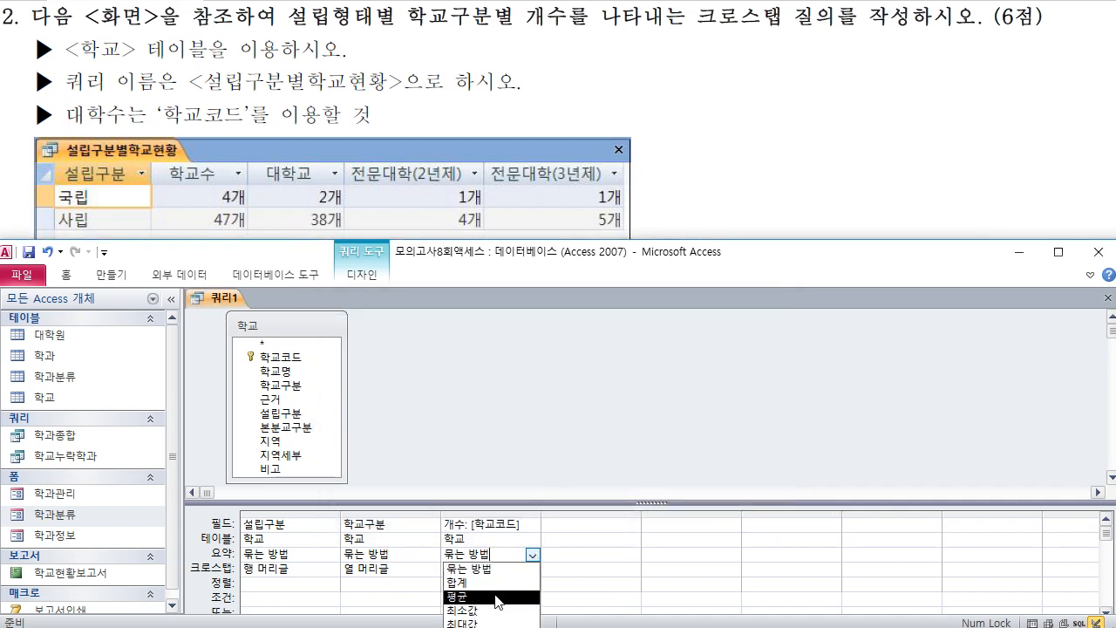
pyautogui.click(538, 414)
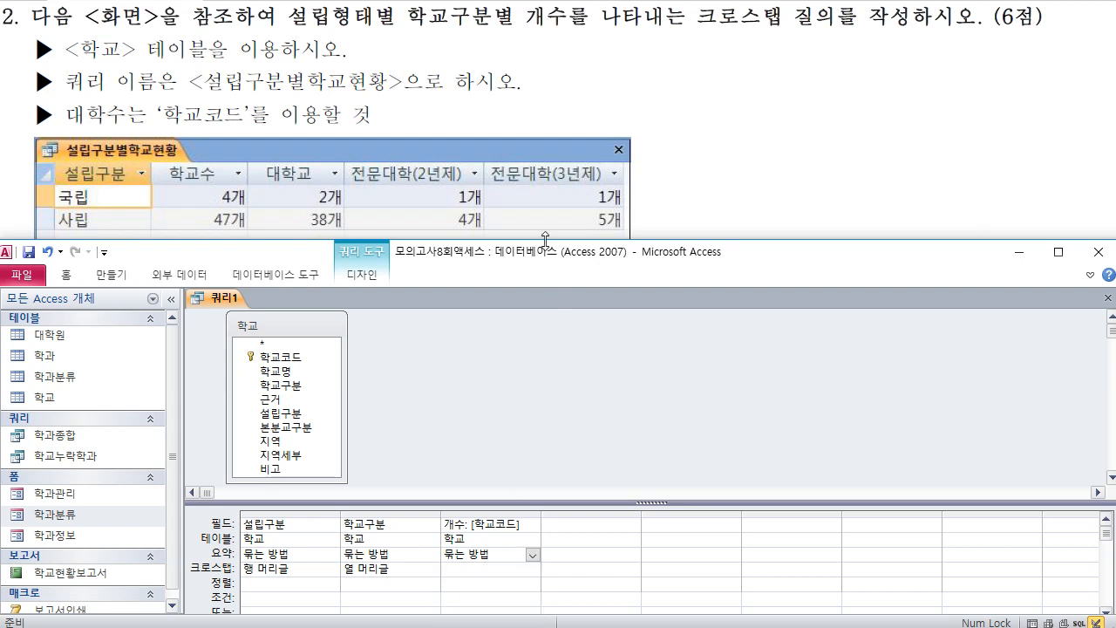
pyautogui.moveTo(545, 239); pyautogui.dragTo(544, 174)
pyautogui.click(532, 490)
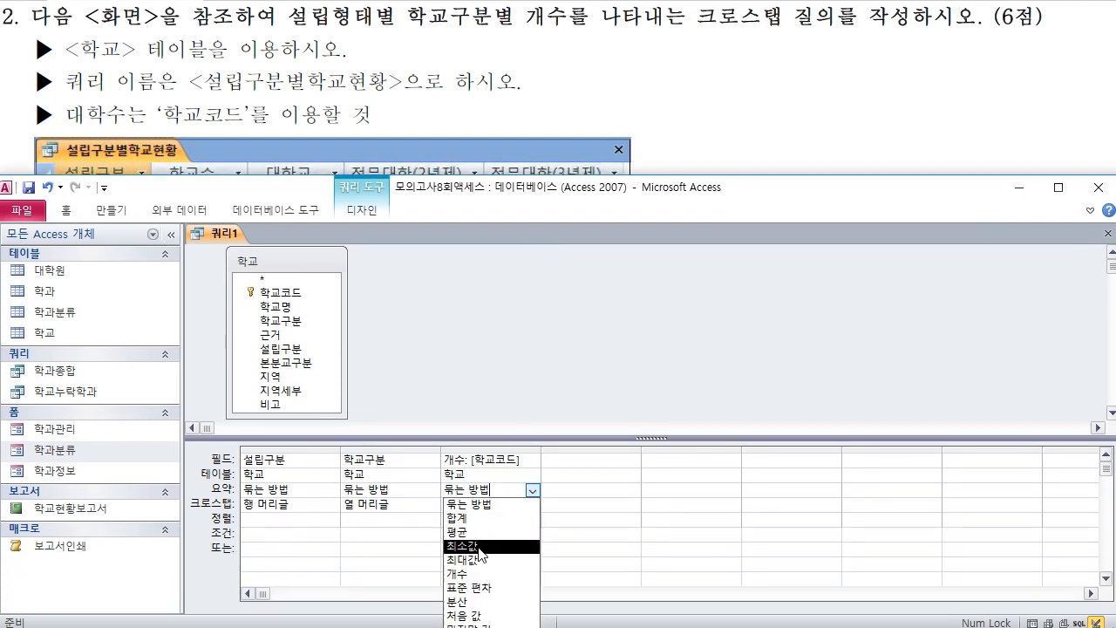
pyautogui.click(478, 573)
# Set the 크로스탭 role of the 학교코드 count column to 값
pyautogui.click(480, 508)
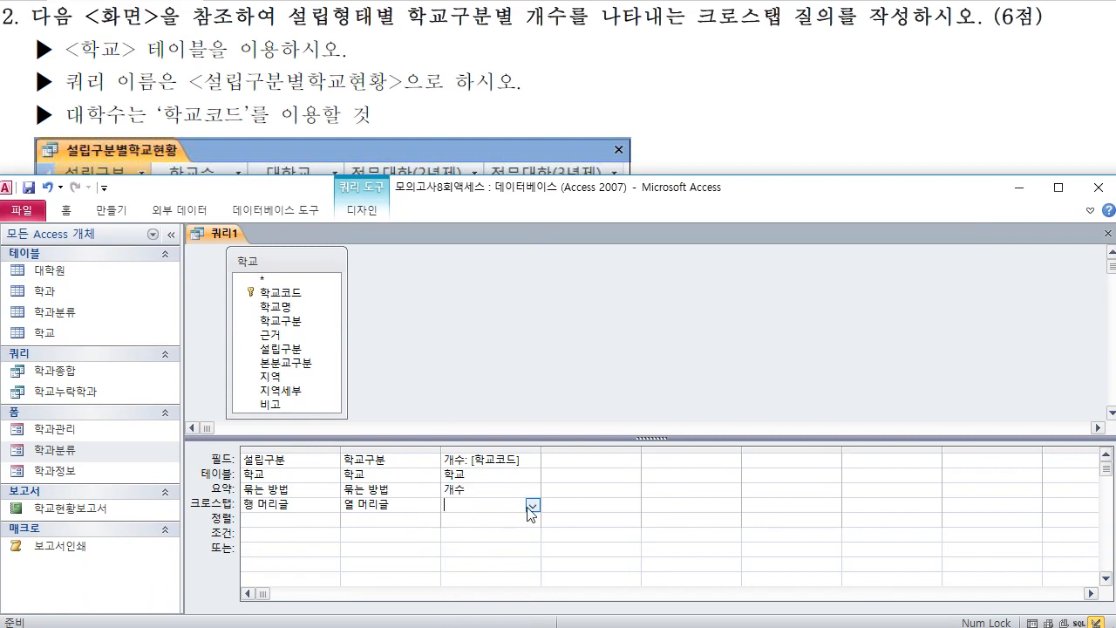
pyautogui.click(532, 505)
pyautogui.click(475, 546)
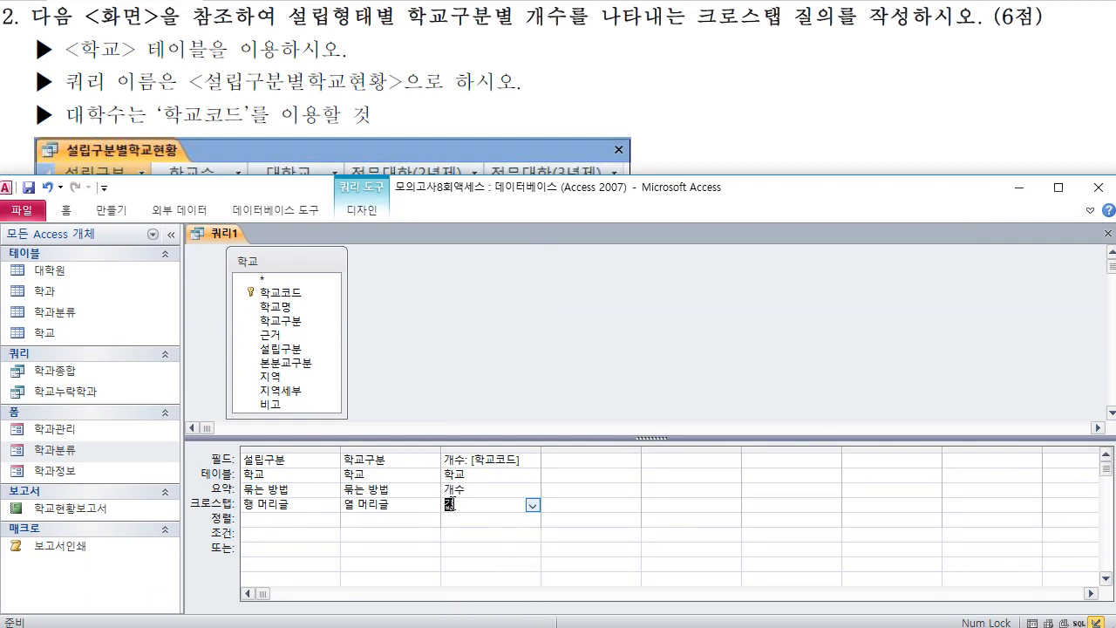
# Show the crosstab query in Datasheet view and bring up the options for the 국립 row's 대학교 value
pyautogui.rightClick(220, 232)
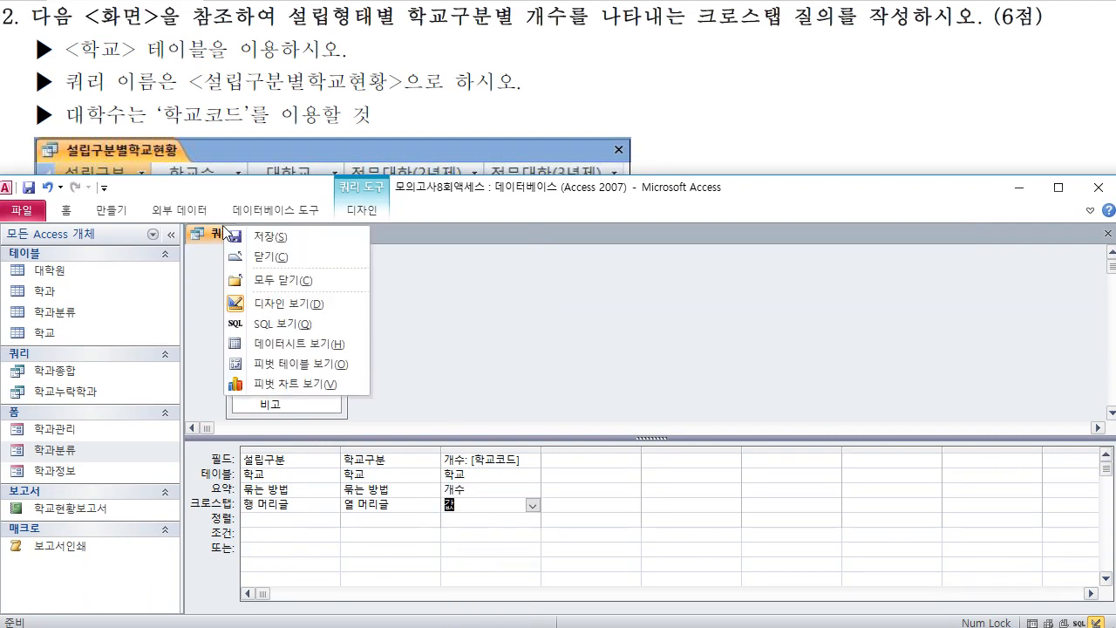
pyautogui.click(280, 344)
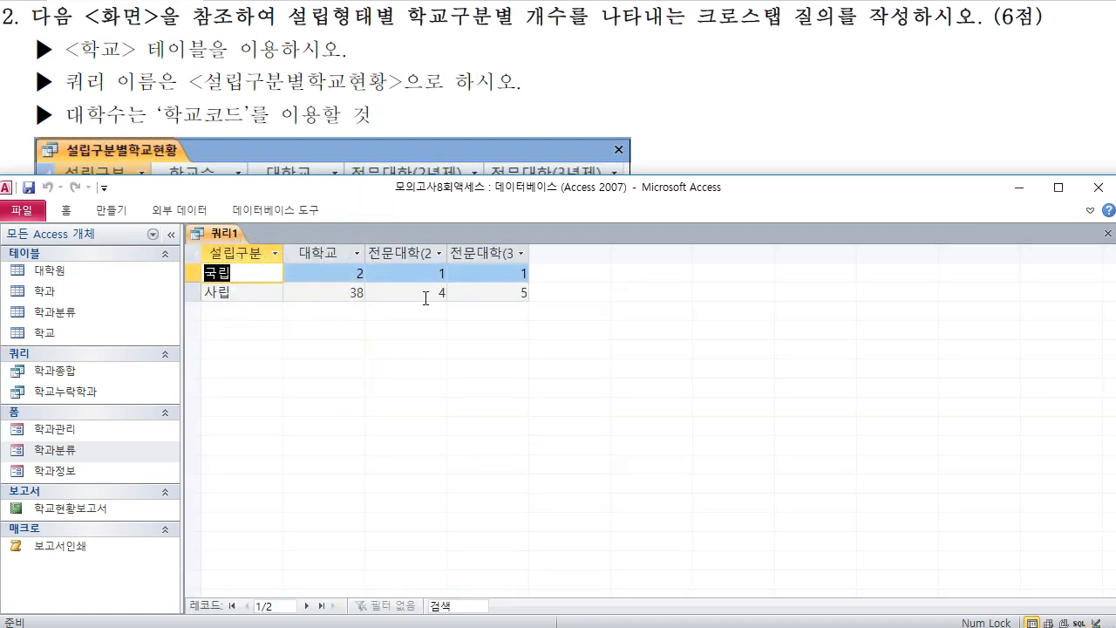
pyautogui.rightClick(333, 279)
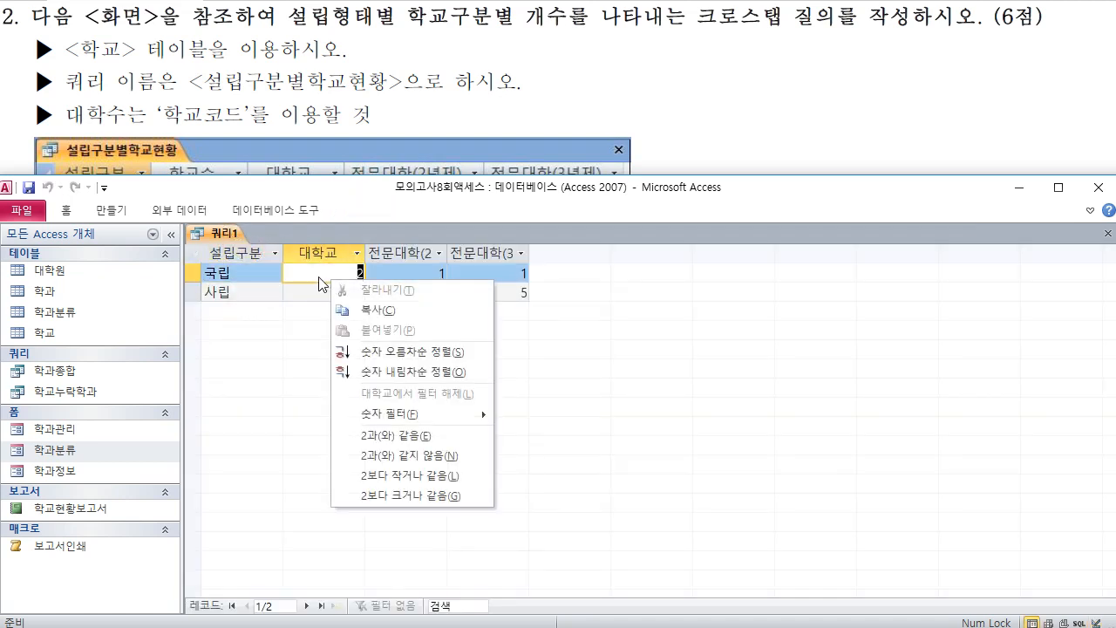
# Return the crosstab query to Design view and collapse the navigation pane
pyautogui.rightClick(225, 236)
pyautogui.click(275, 316)
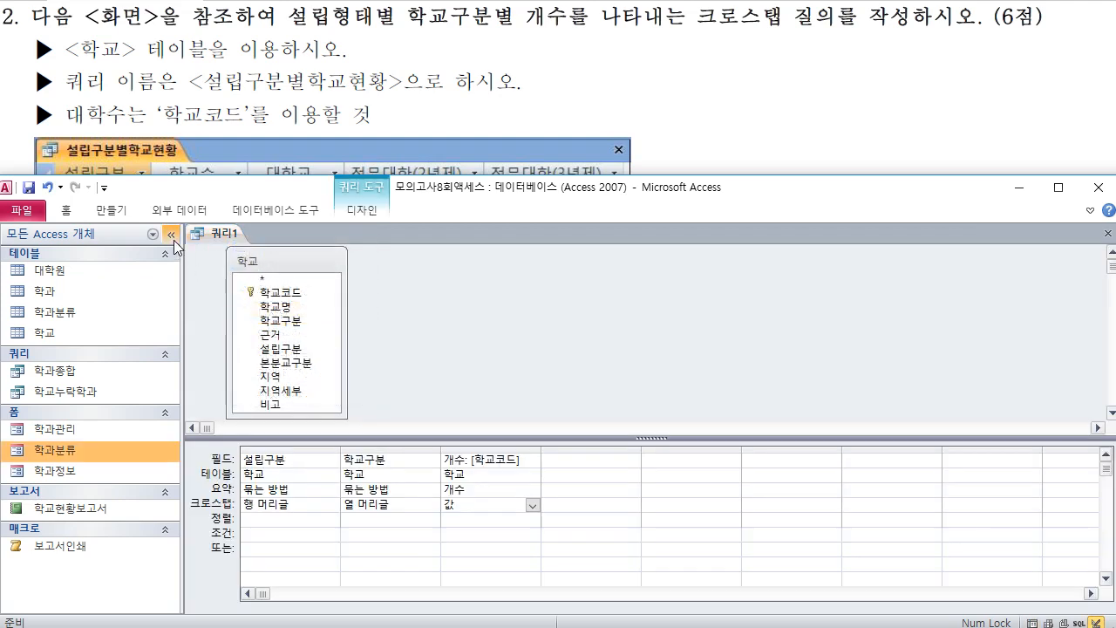
pyautogui.click(172, 235)
# Uncover the reference datasheet by shortening the database window, and enter the expression 학교수:[학교코드] in the first empty query column
pyautogui.click(418, 463)
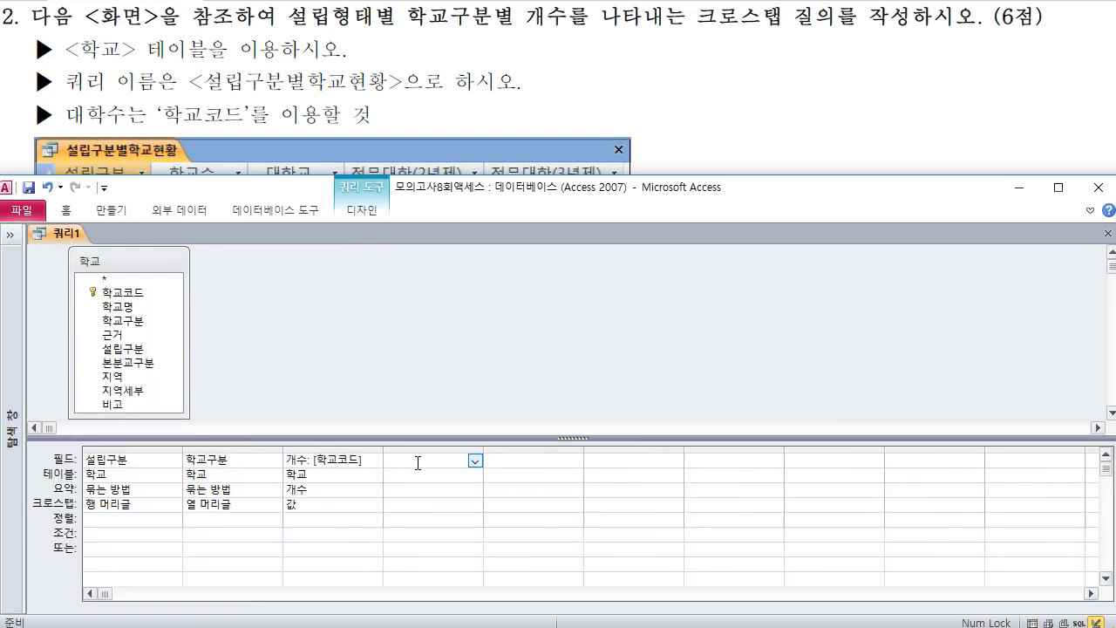
pyautogui.hotkey('shift', 'F2')
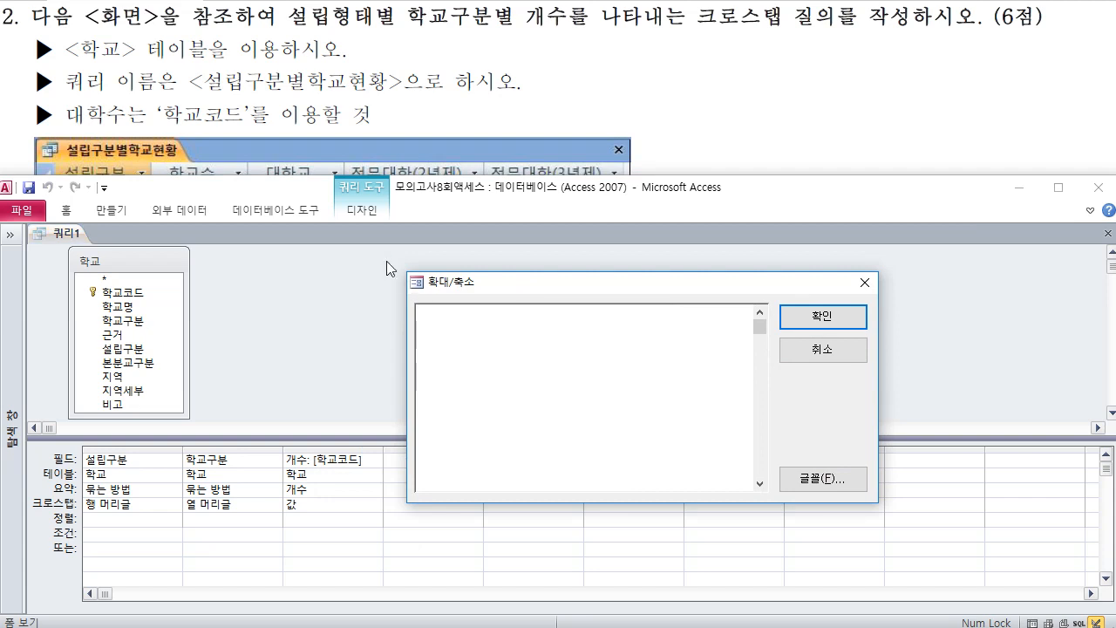
pyautogui.click(807, 358)
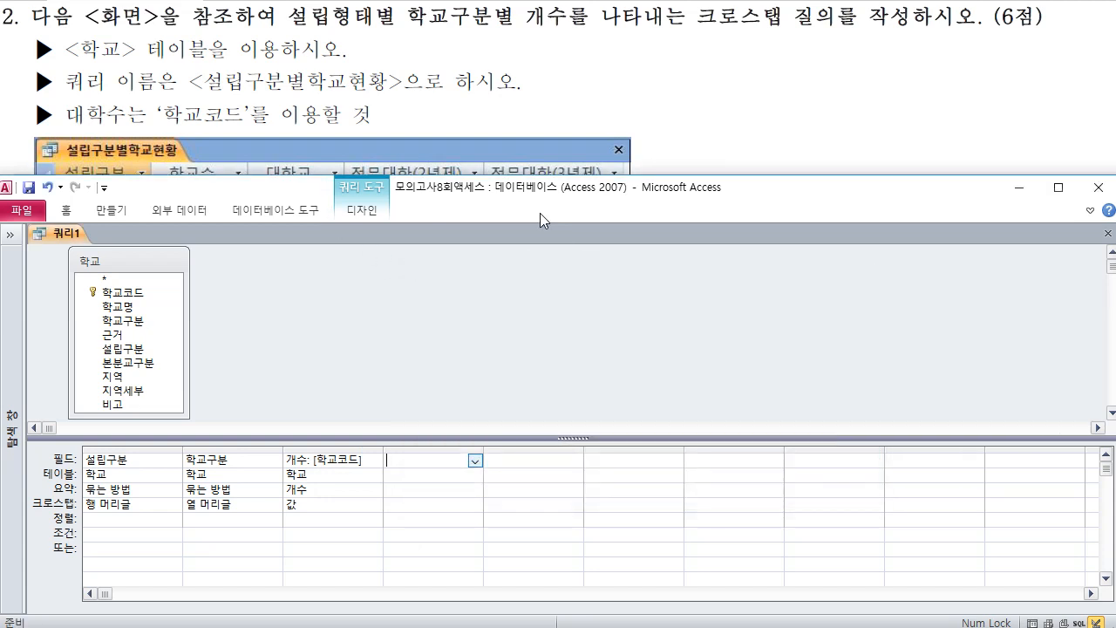
pyautogui.moveTo(529, 174); pyautogui.dragTo(527, 230)
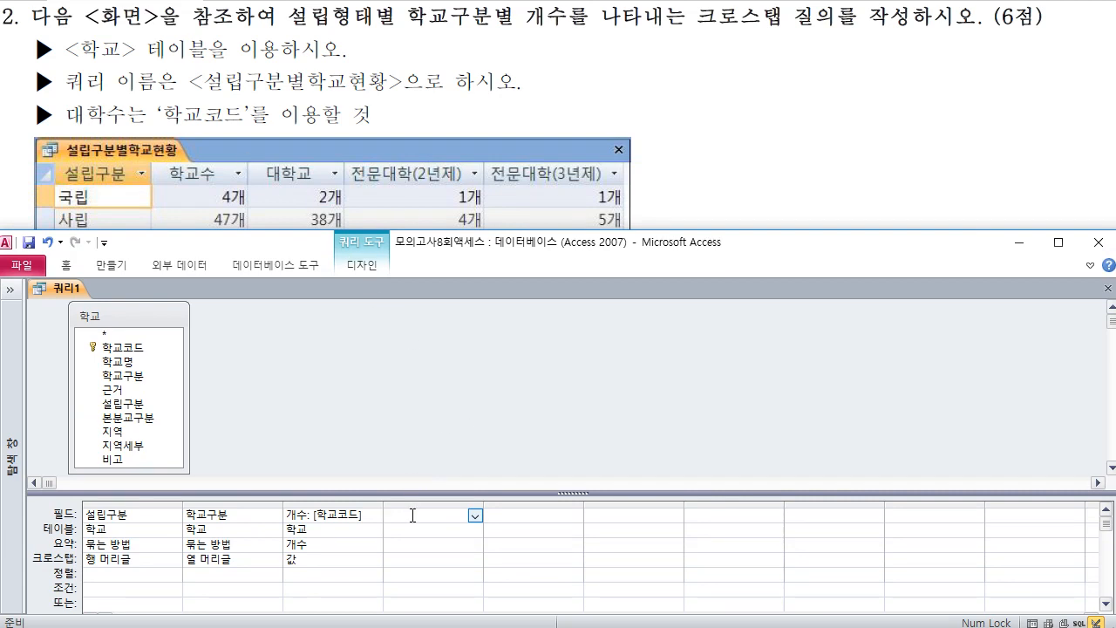
pyautogui.hotkey('shift', 'F2')
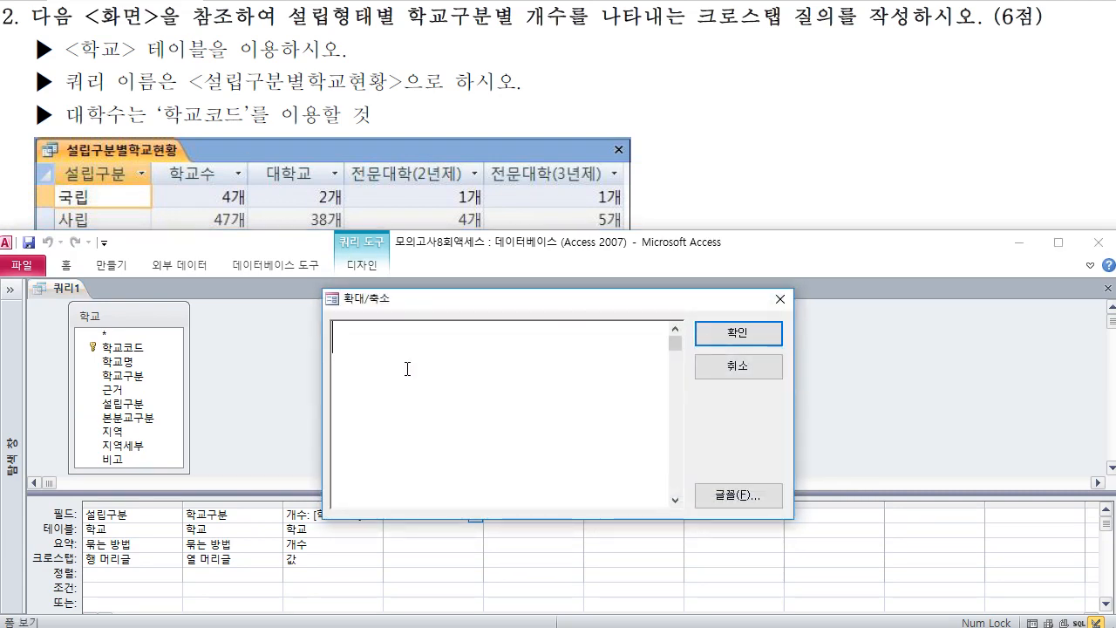
pyautogui.write('학교수')
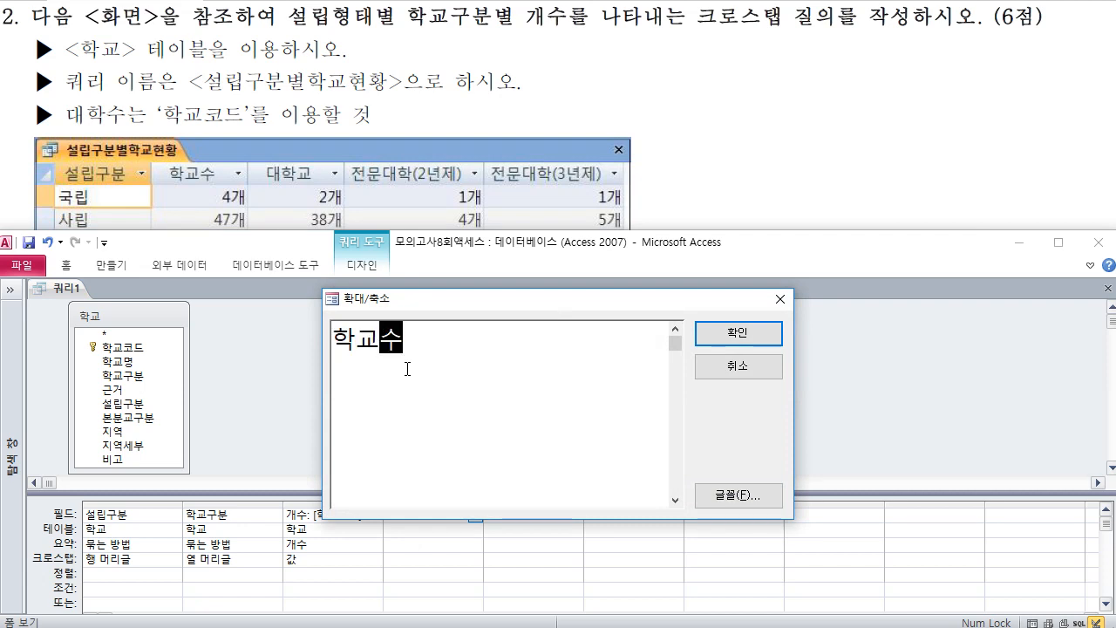
pyautogui.write(':')
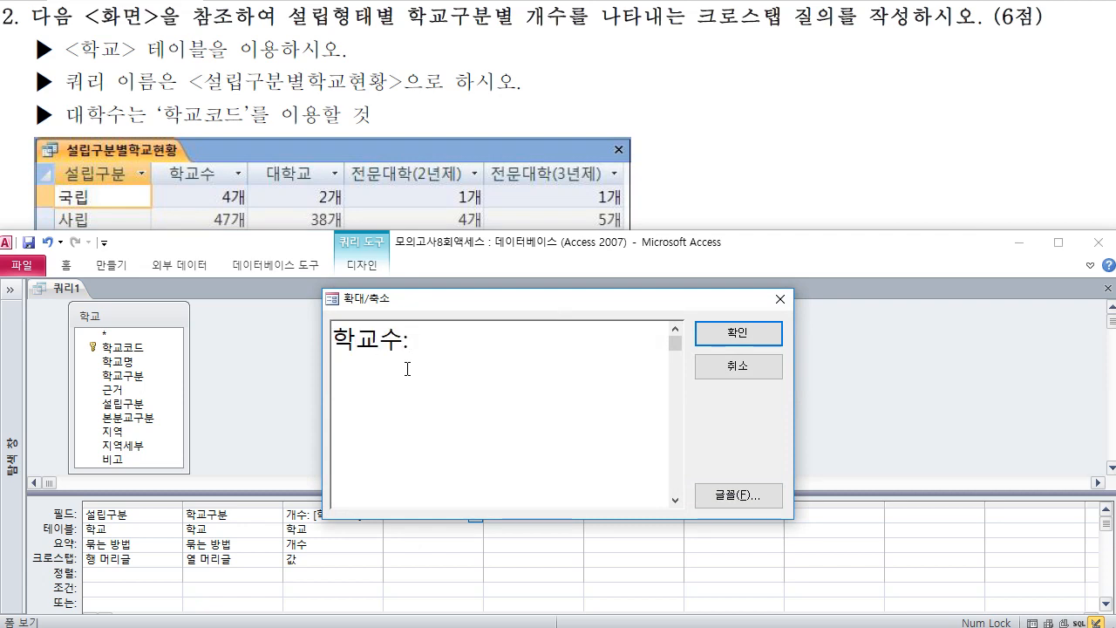
pyautogui.write('[학교콛')
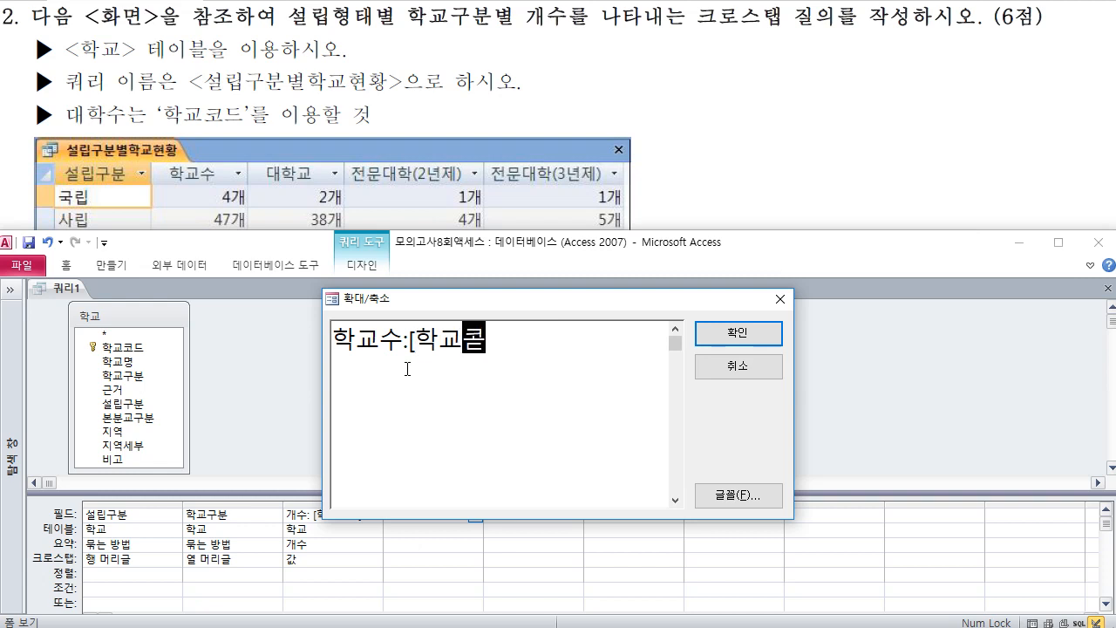
pyautogui.write('드]')
pyautogui.press('Return')
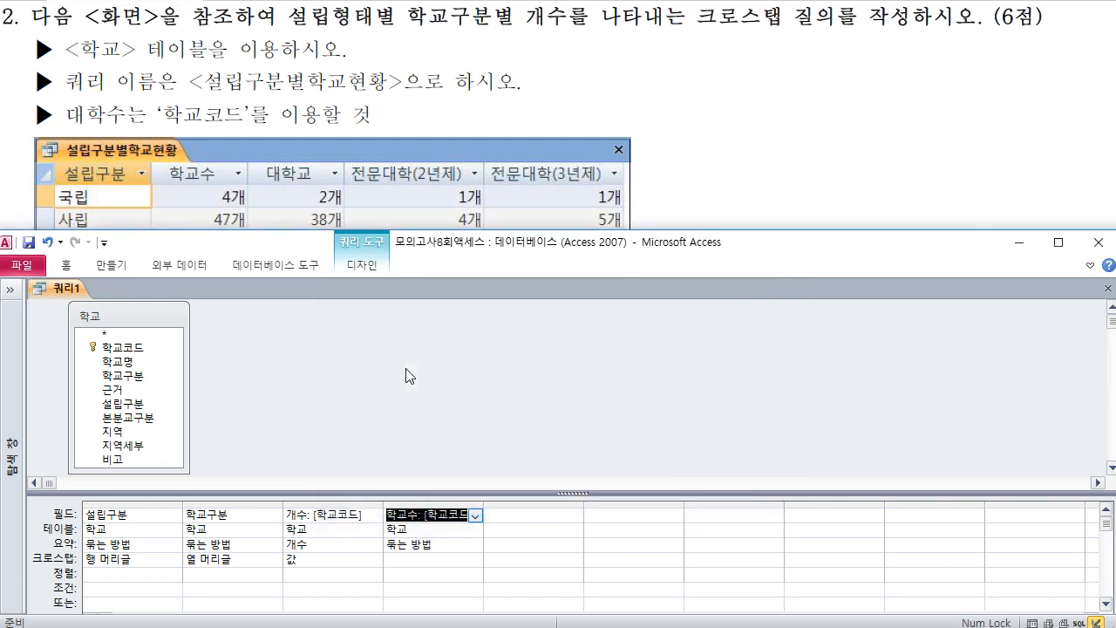
# Set the 학교수 column's 요약 to 개수 and its 크로스탭 role to 행 머리글
pyautogui.click(442, 542)
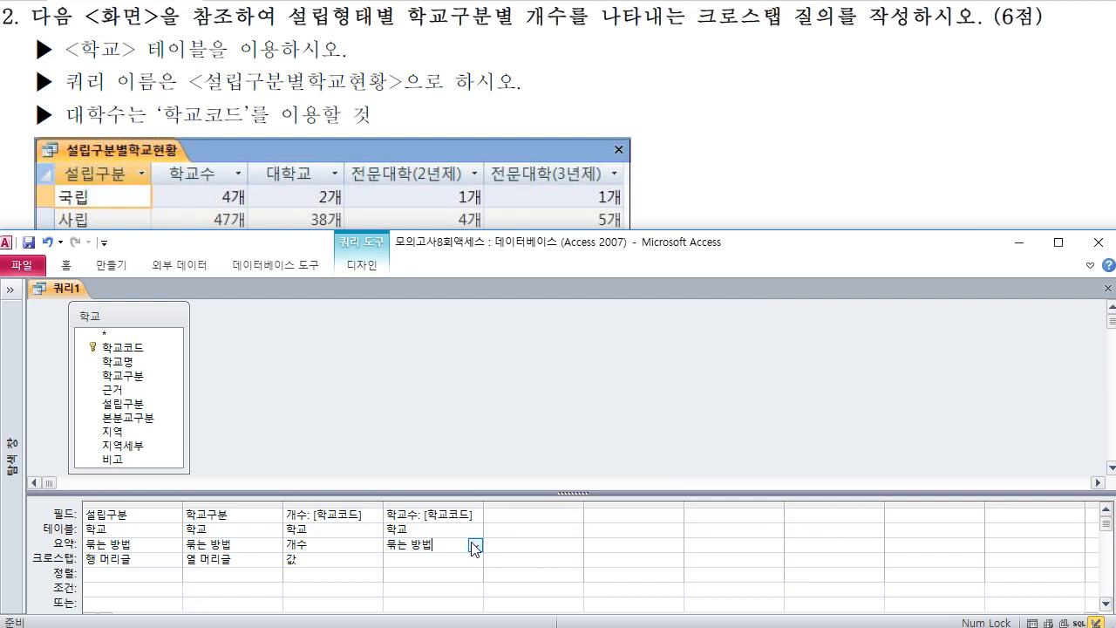
pyautogui.click(475, 544)
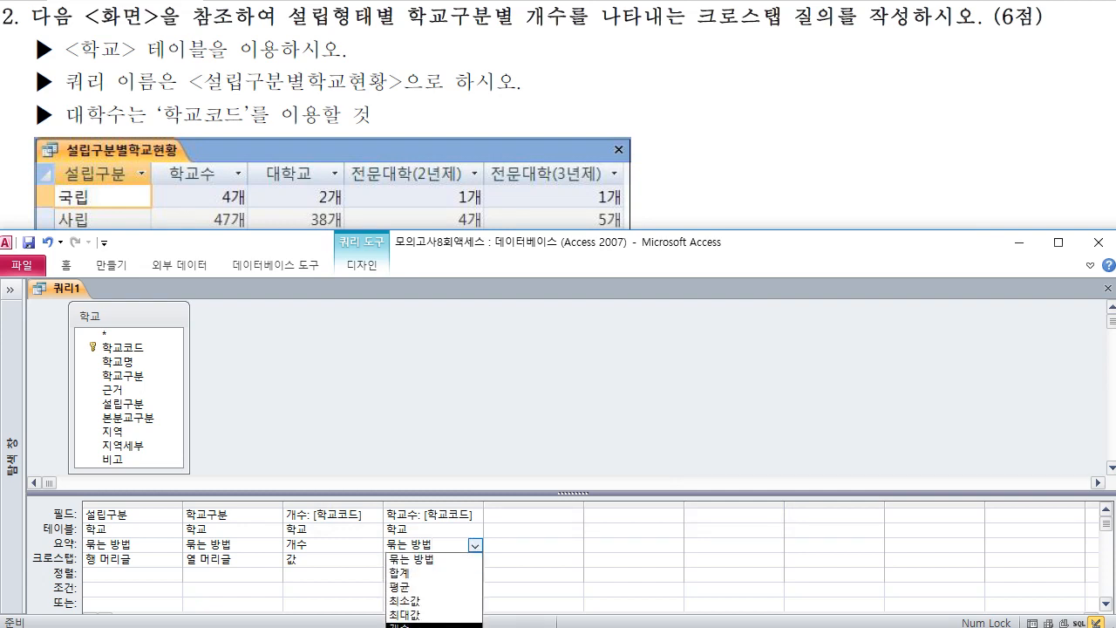
pyautogui.click(417, 623)
pyautogui.click(451, 561)
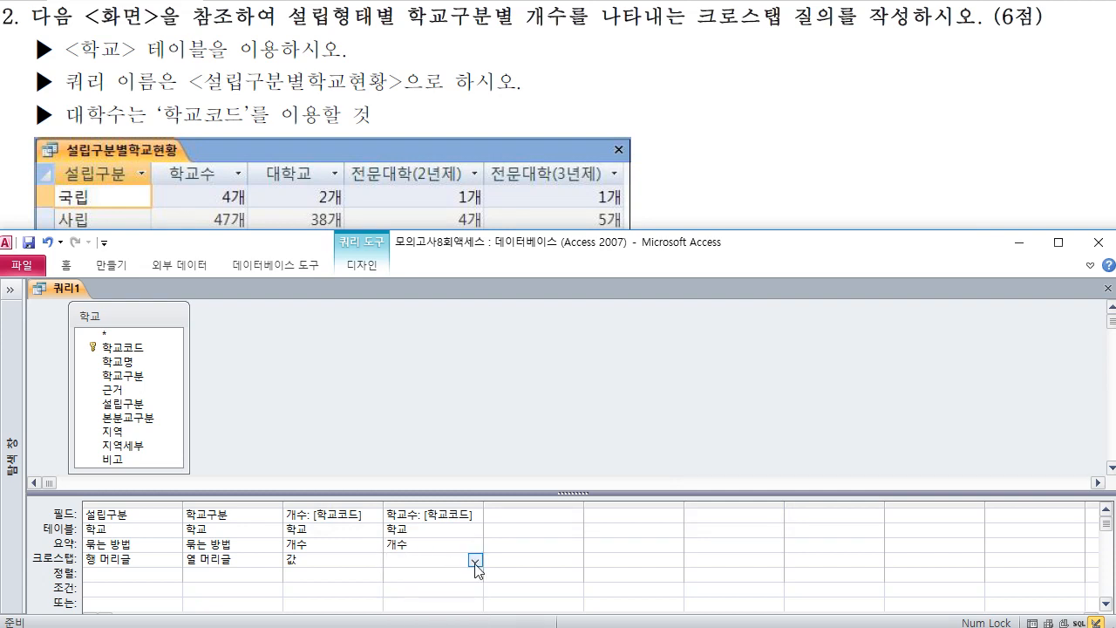
pyautogui.click(475, 559)
pyautogui.click(451, 575)
# Check the crosstab result in Datasheet view against the reference picture and return to Design view
pyautogui.rightClick(70, 288)
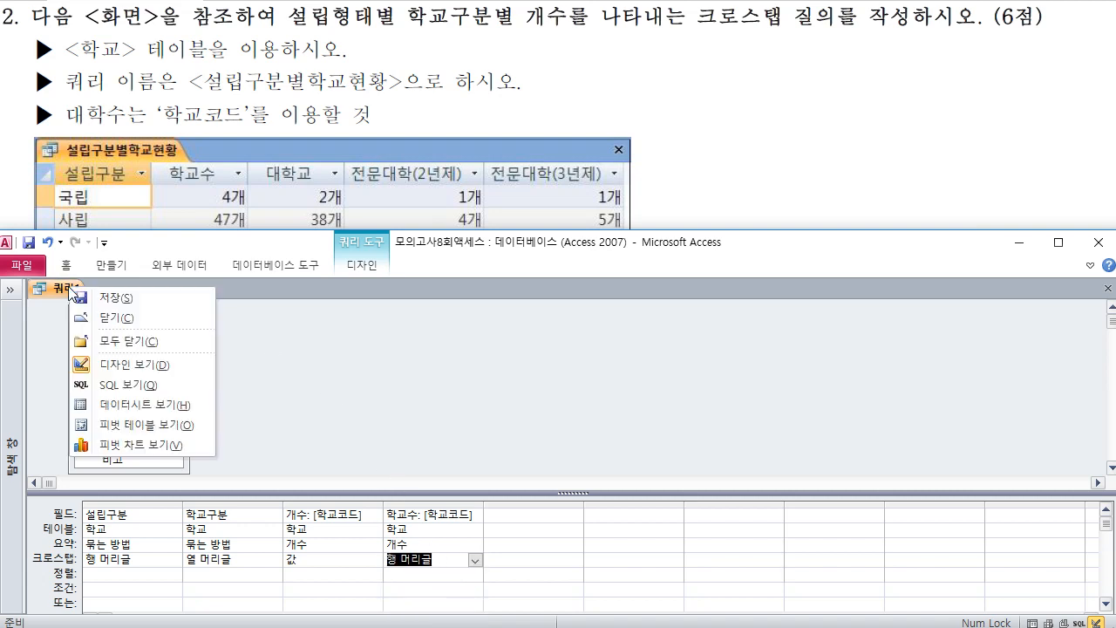
pyautogui.click(130, 398)
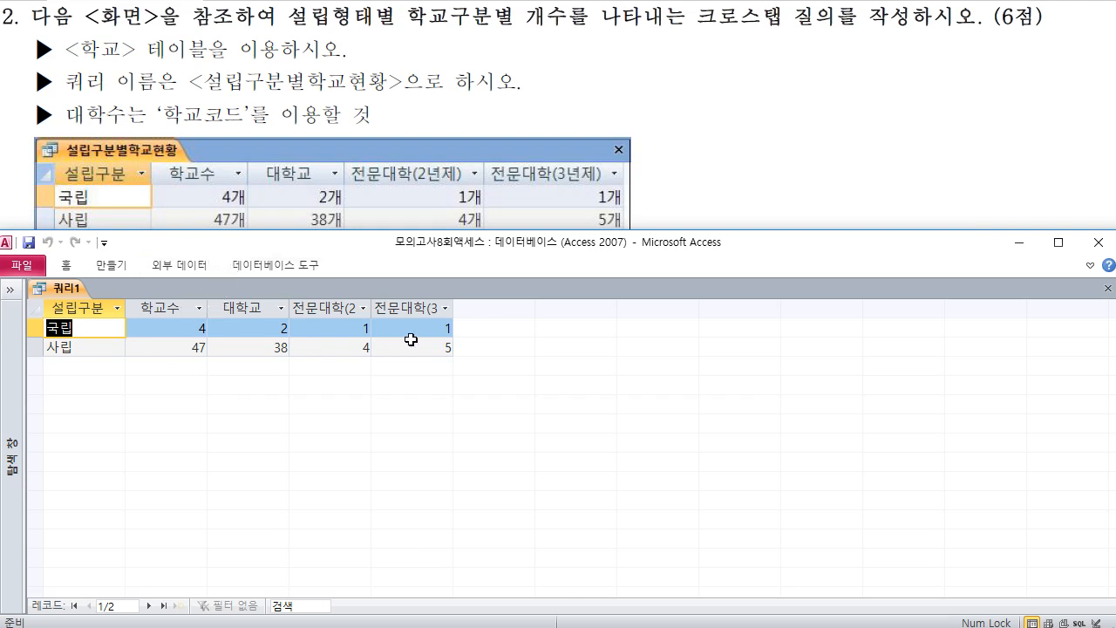
pyautogui.rightClick(71, 285)
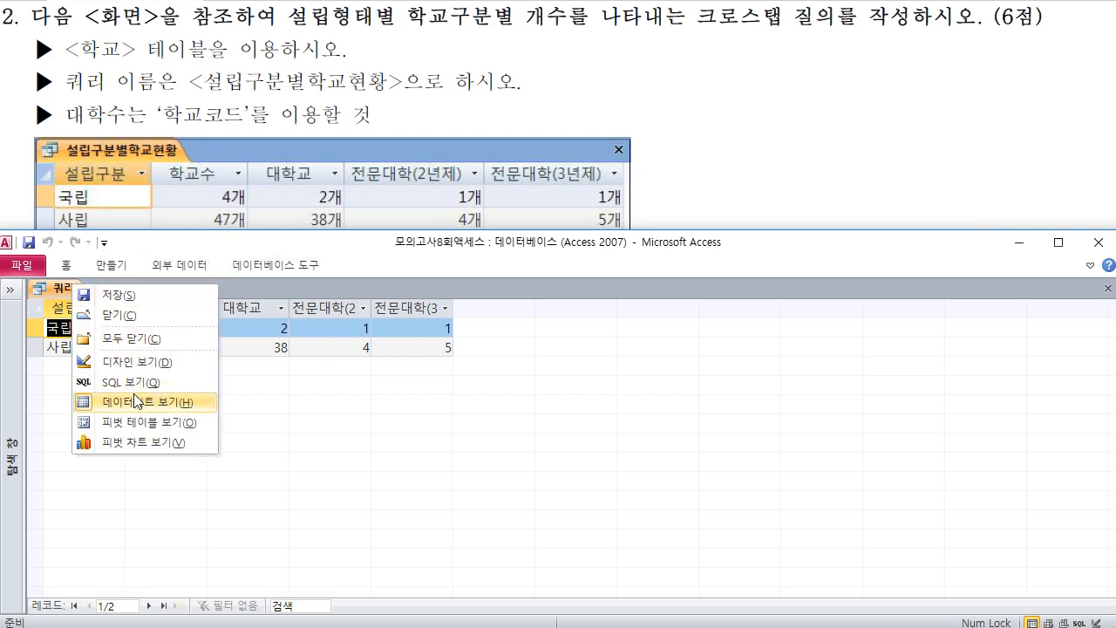
pyautogui.click(145, 364)
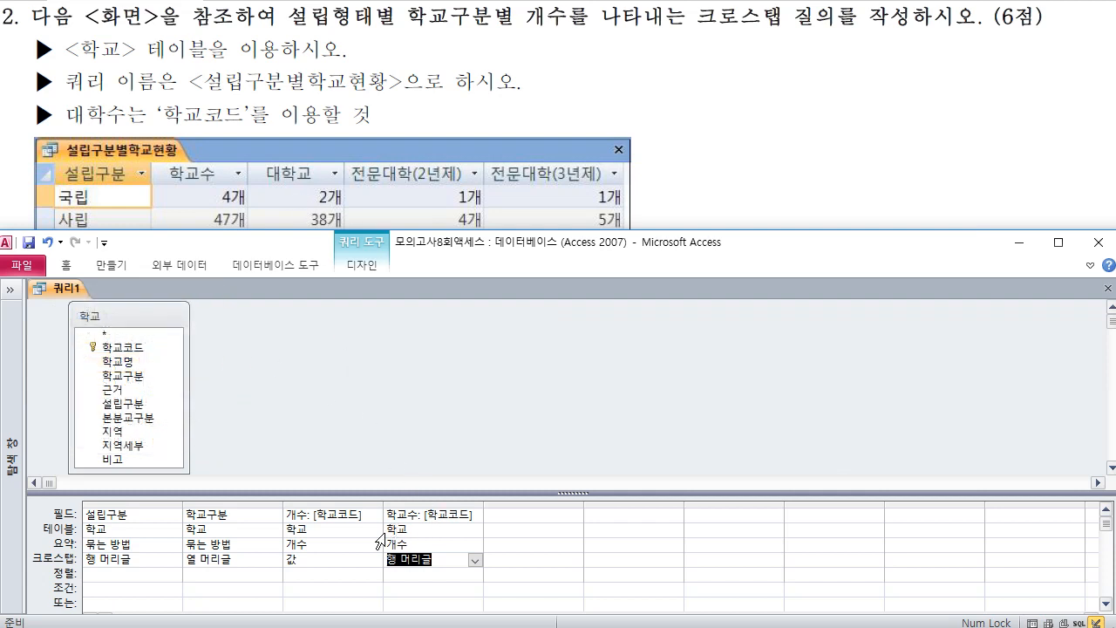
# Extend the database window upward and set the 형식 property of the 개수: [학교코드] value column to 0개
pyautogui.click(342, 544)
pyautogui.rightClick(343, 546)
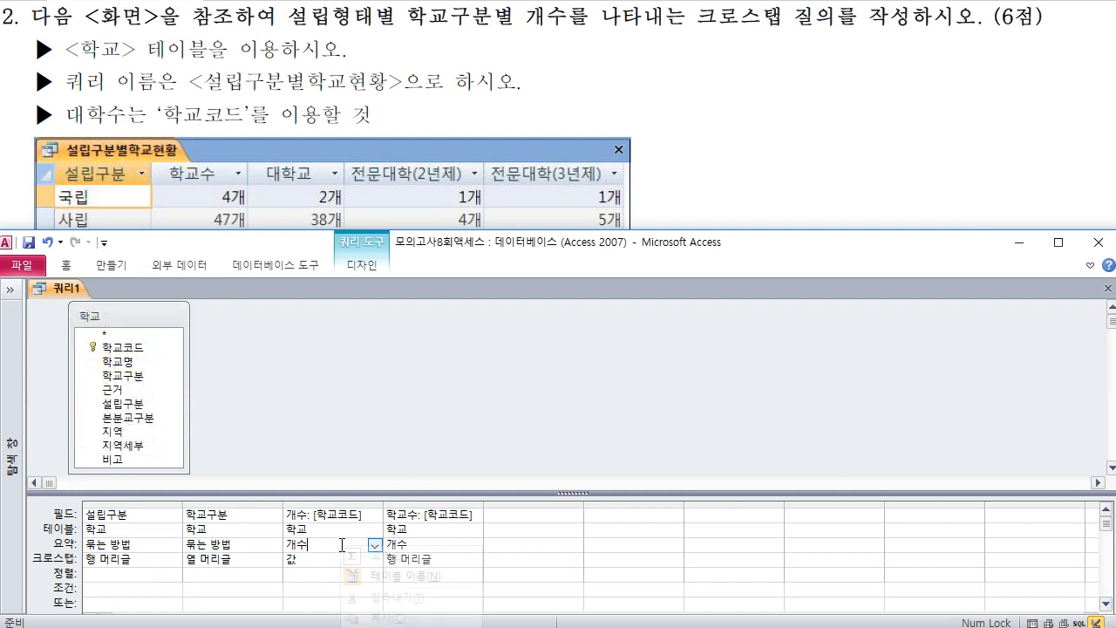
pyautogui.press('Escape')
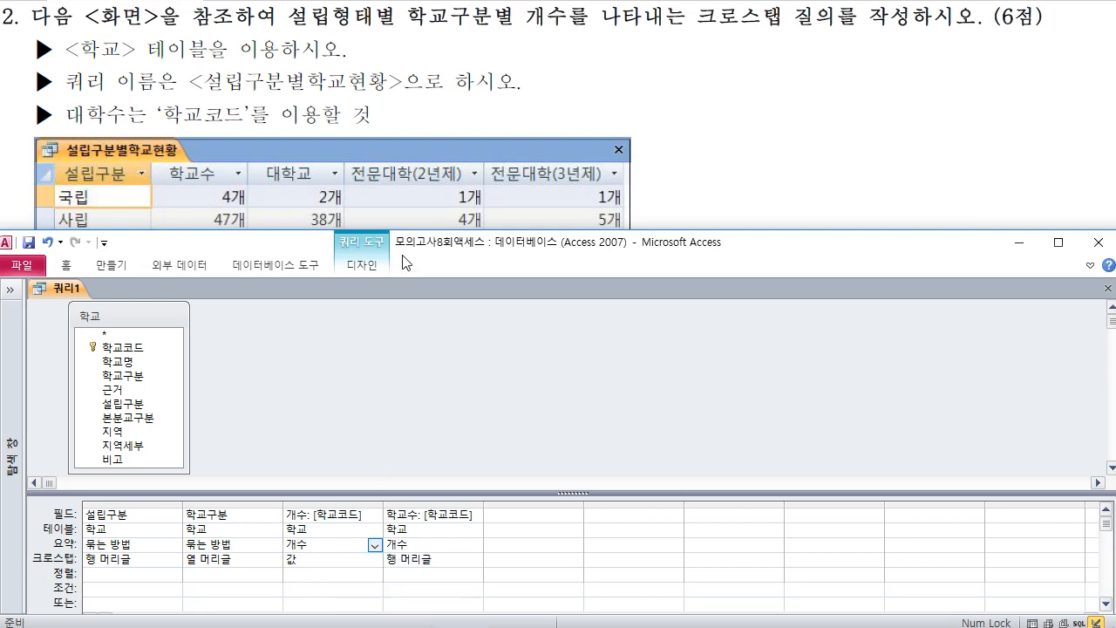
pyautogui.moveTo(401, 105); pyautogui.dragTo(402, 72)
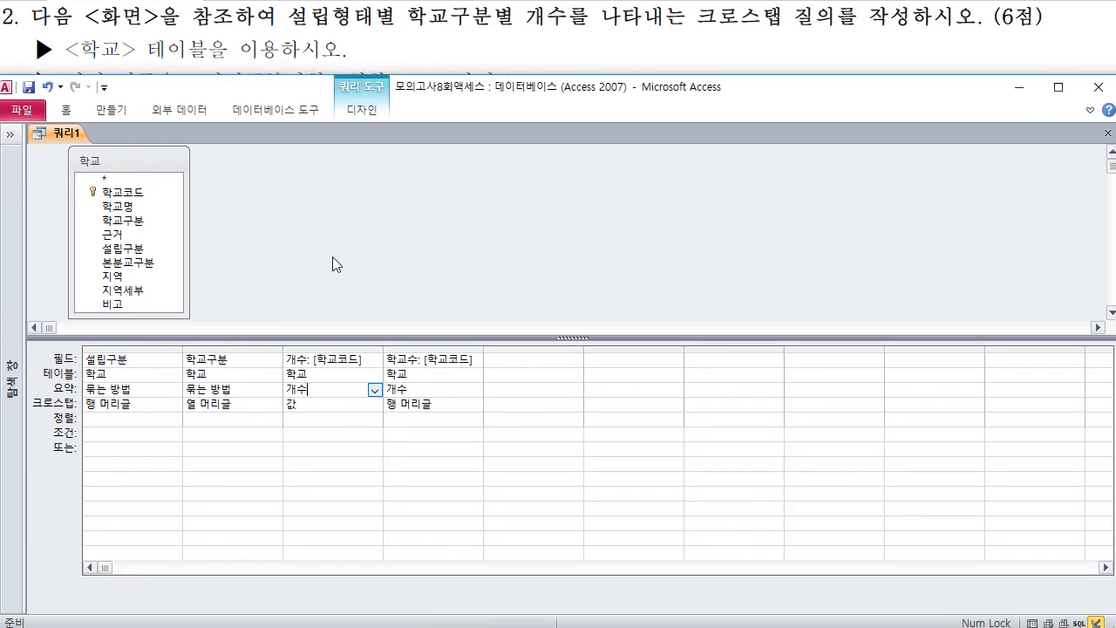
pyautogui.rightClick(314, 358)
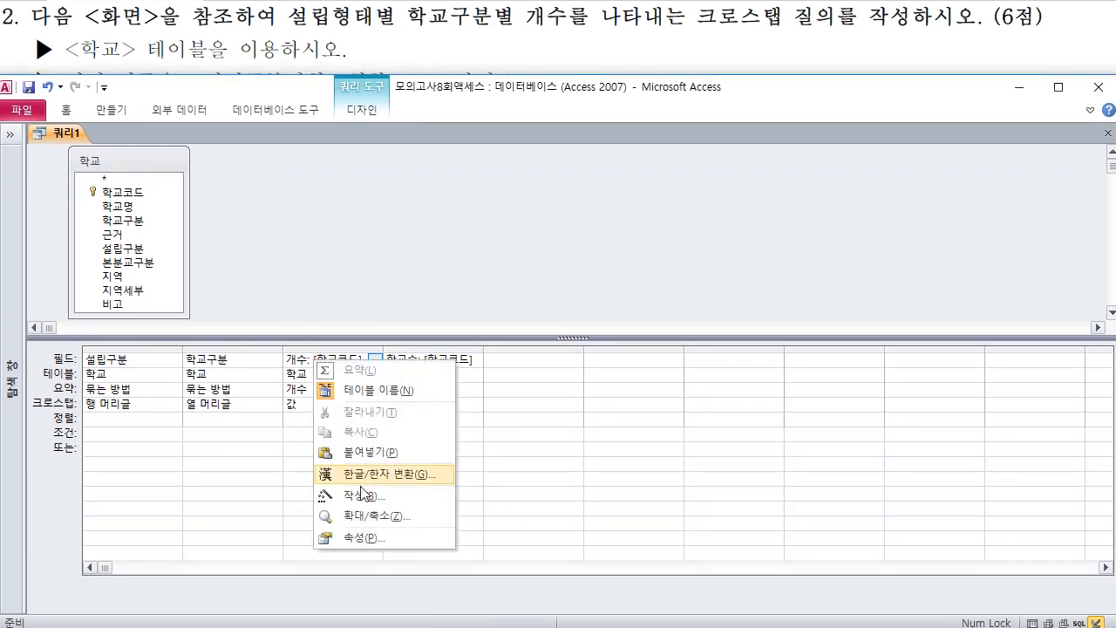
pyautogui.click(366, 537)
pyautogui.click(943, 214)
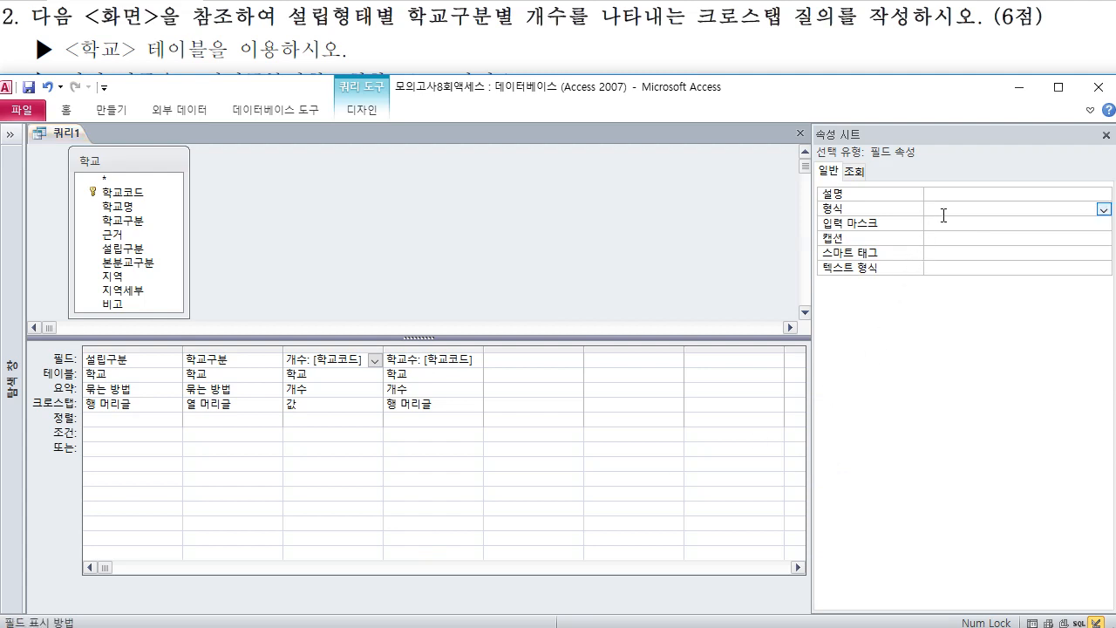
pyautogui.write('0ㄱㅐ')
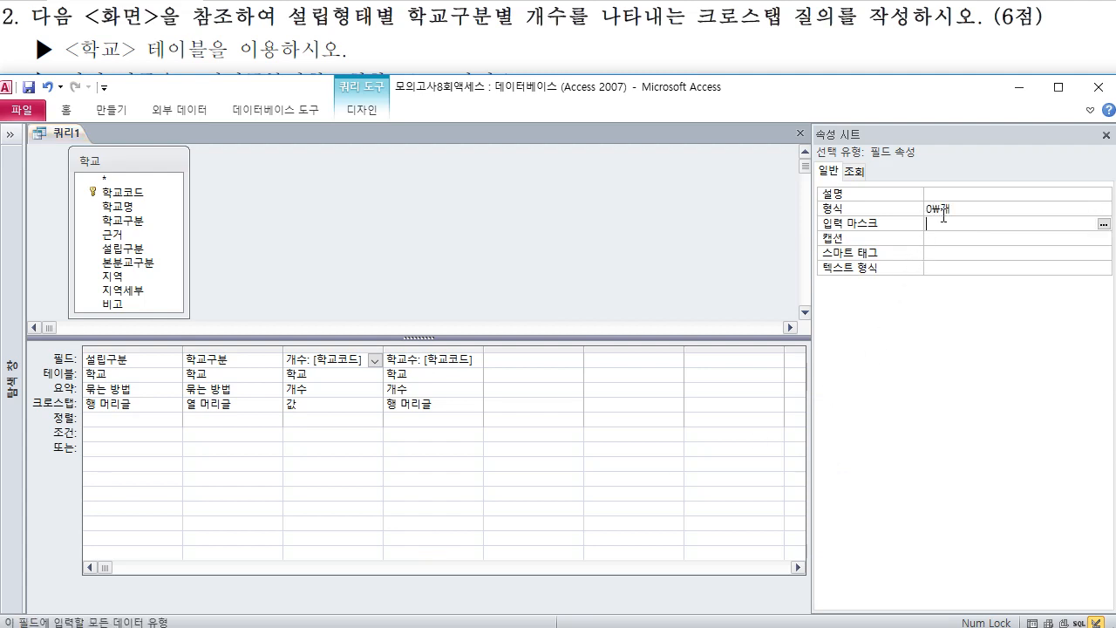
# Set the 형식 property of the 학교수 row heading column to 0개
pyautogui.click(419, 365)
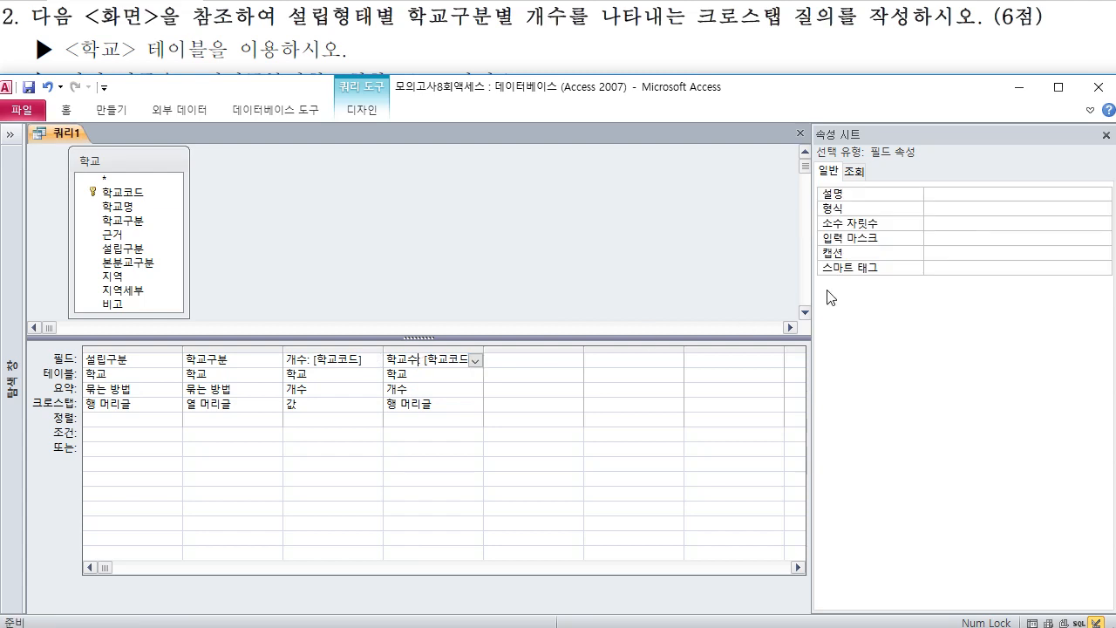
pyautogui.click(941, 209)
pyautogui.write('0')
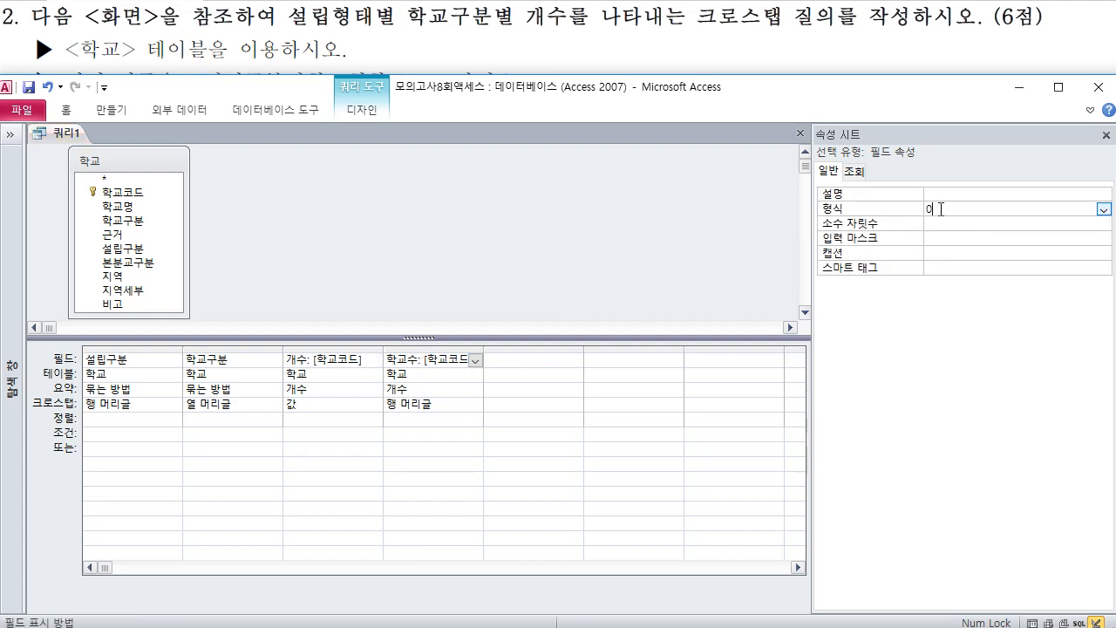
pyautogui.write('개')
pyautogui.click(514, 245)
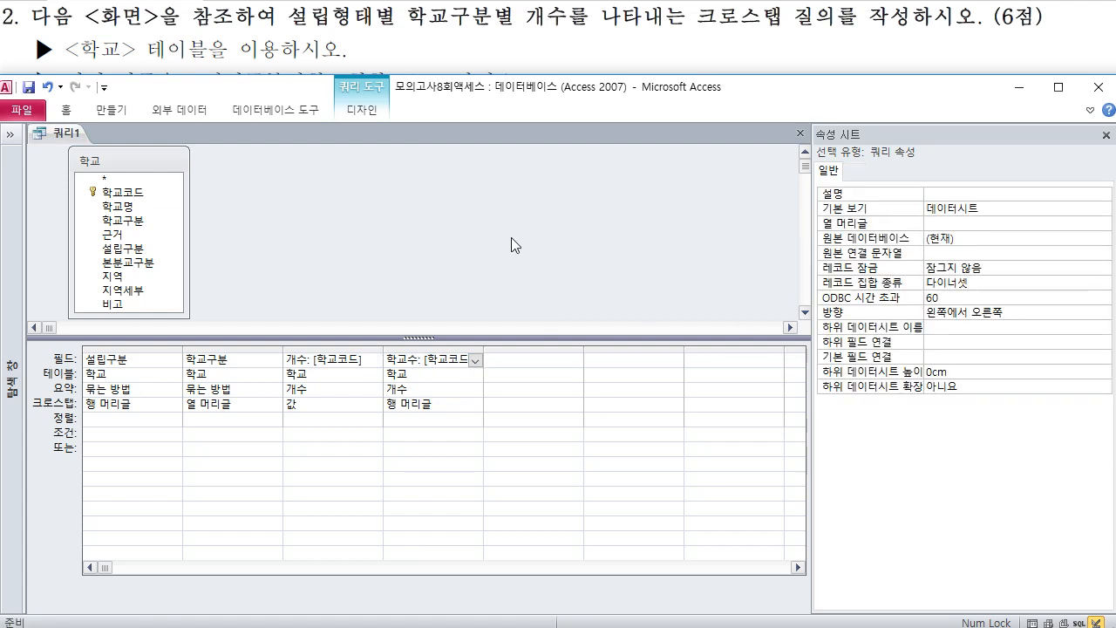
# Show the query in Datasheet view and shorten the database window to compare it with the reference datasheet
pyautogui.rightClick(57, 134)
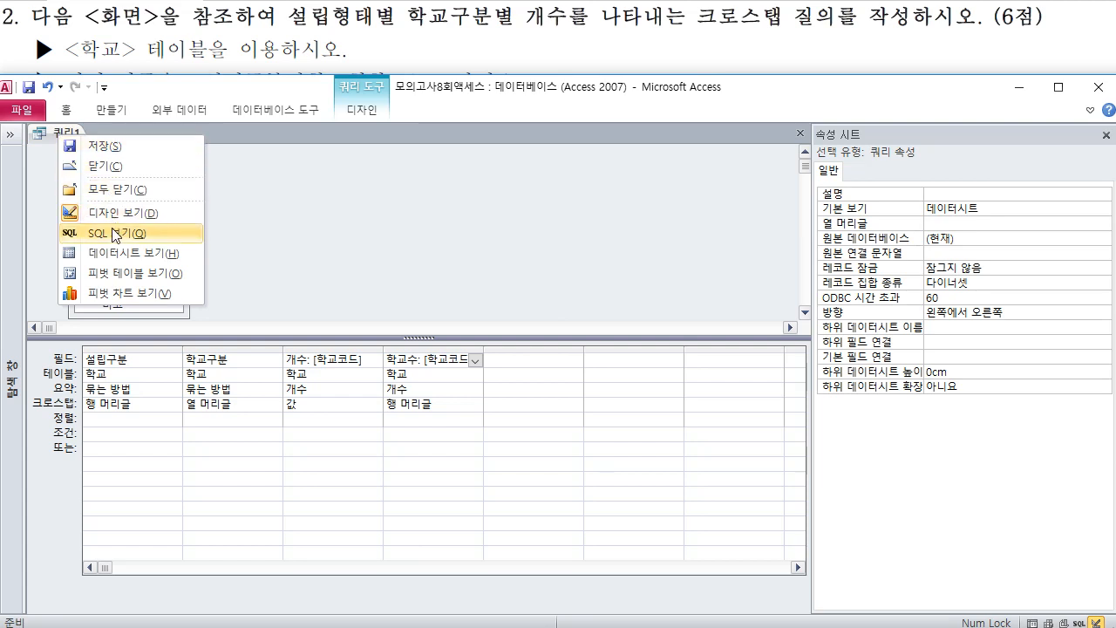
pyautogui.click(122, 253)
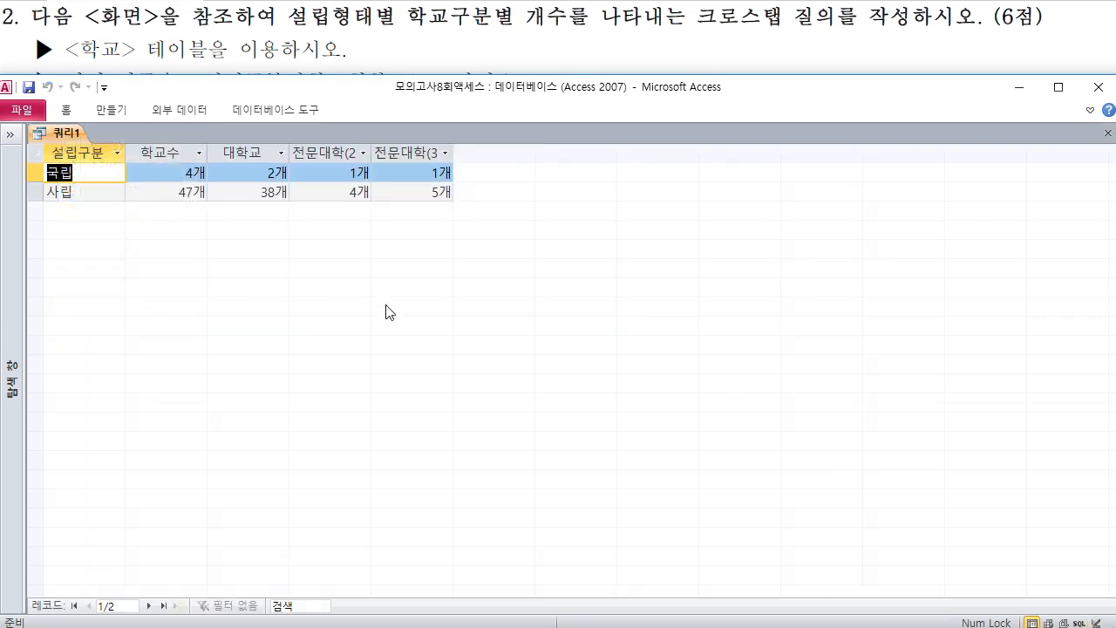
pyautogui.moveTo(371, 75); pyautogui.dragTo(375, 253)
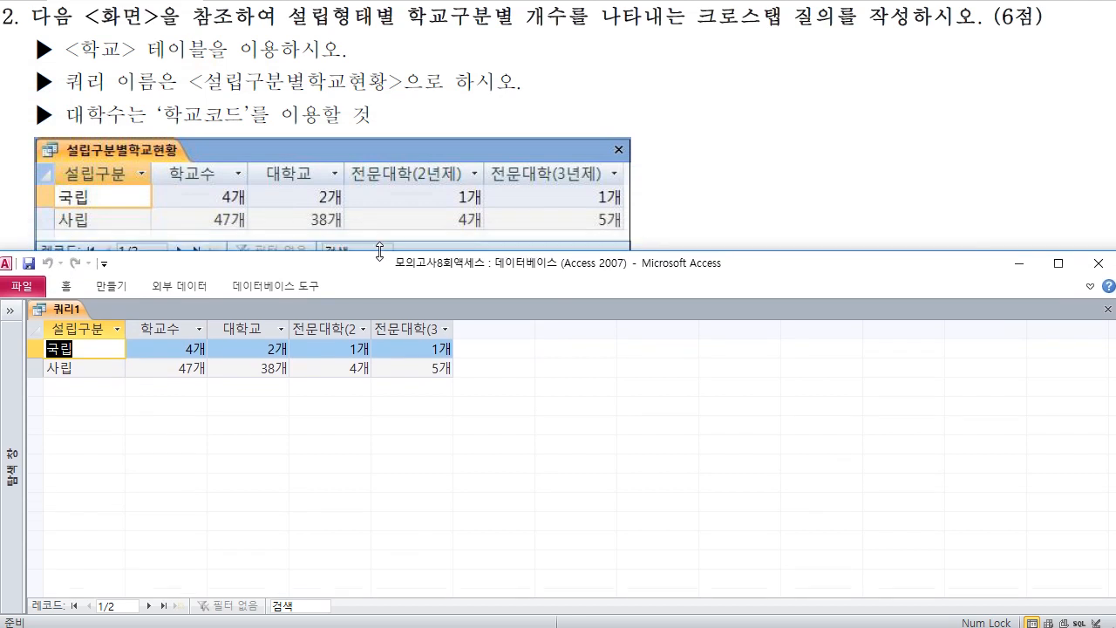
# Fit the widths of the 전문대학(2년제) and 전문대학(3년제) columns to their headings
pyautogui.rightClick(68, 308)
pyautogui.click(371, 330)
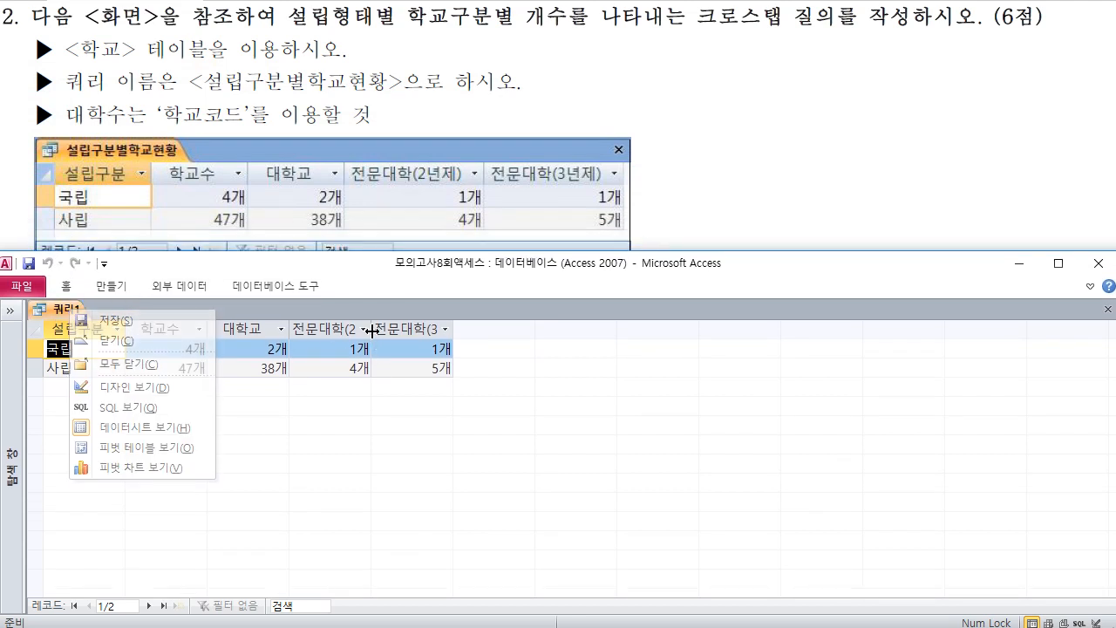
pyautogui.doubleClick(373, 329)
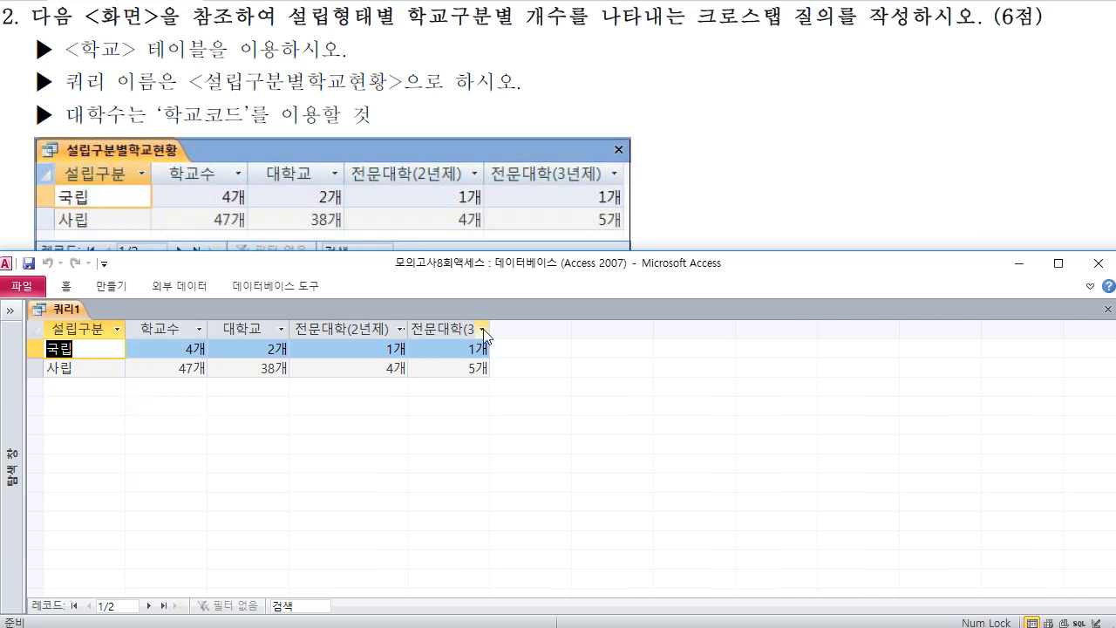
pyautogui.doubleClick(488, 330)
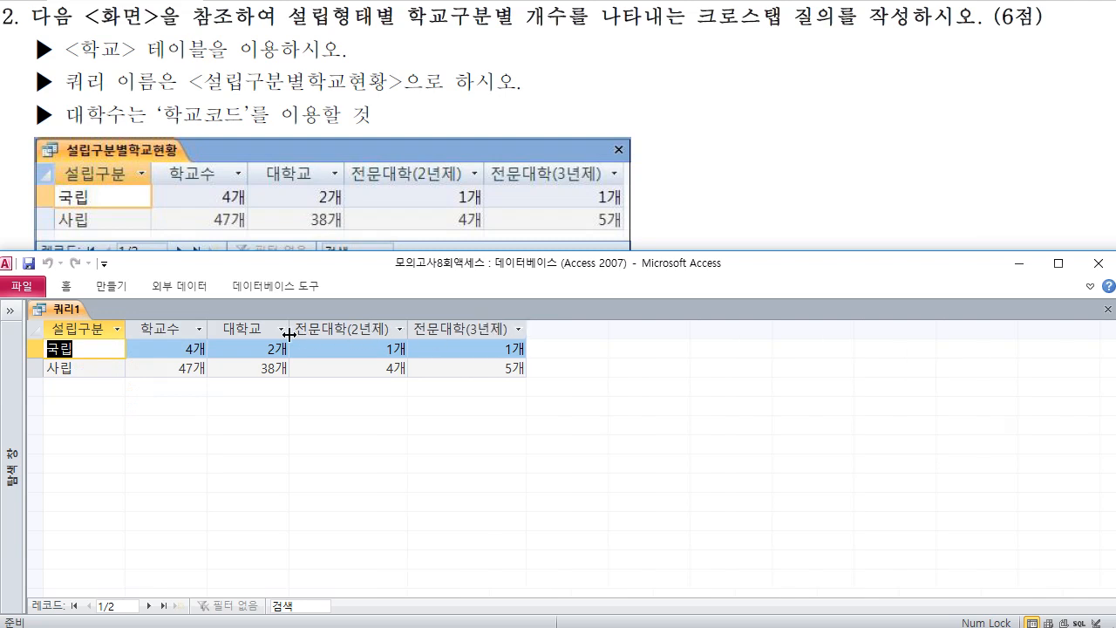
# Save the query under the name 설립구분별학교현황
pyautogui.rightClick(69, 307)
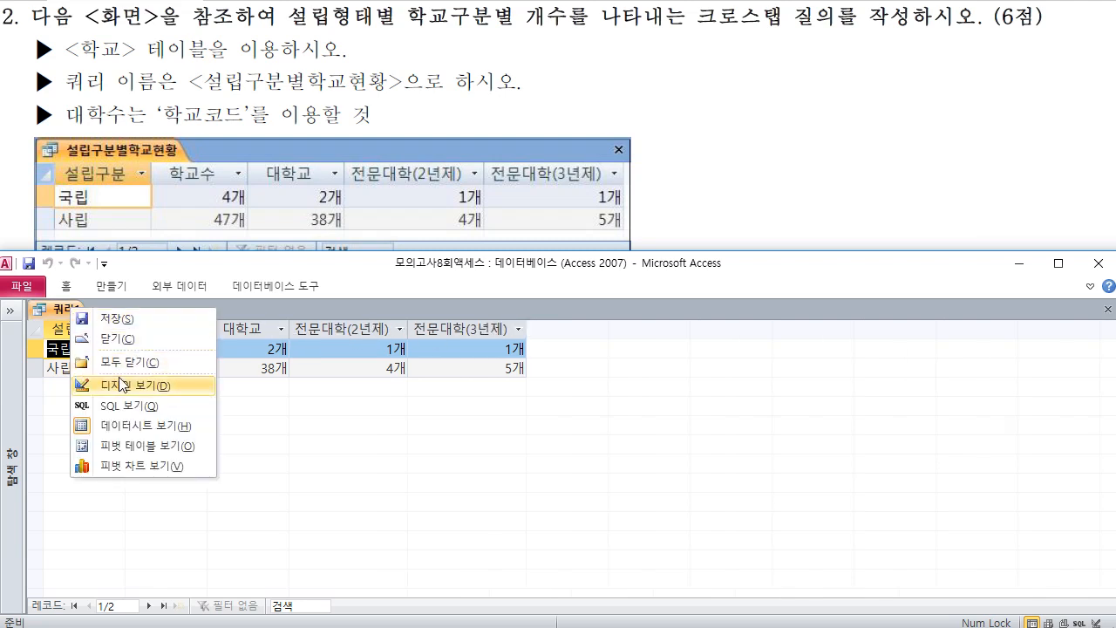
pyautogui.click(122, 320)
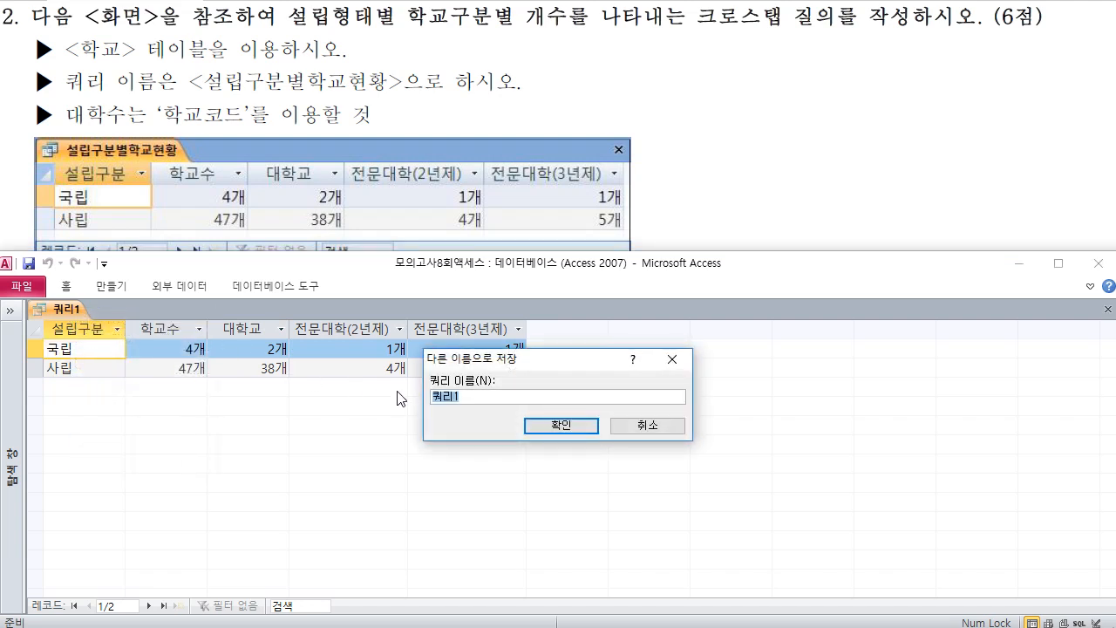
pyautogui.write('설립구분별학교현황')
pyautogui.press('Return')
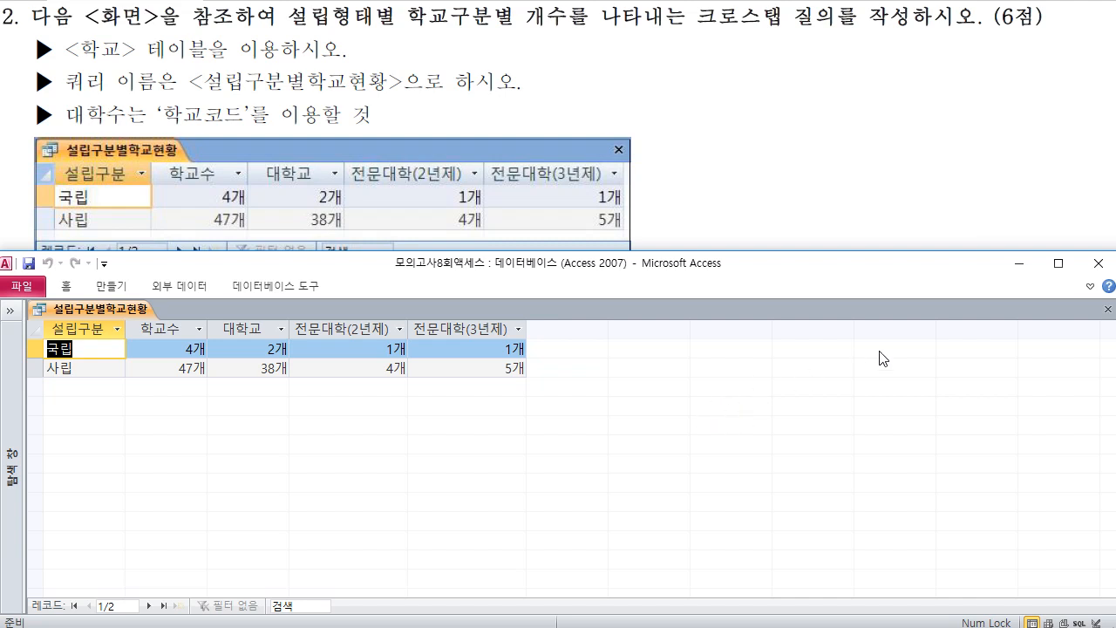
# Close the 설립구분별학교현황 query and bring question 3 of the exam document into view
pyautogui.click(1107, 308)
pyautogui.click(679, 199)
pyautogui.scroll(-2, 679, 199)
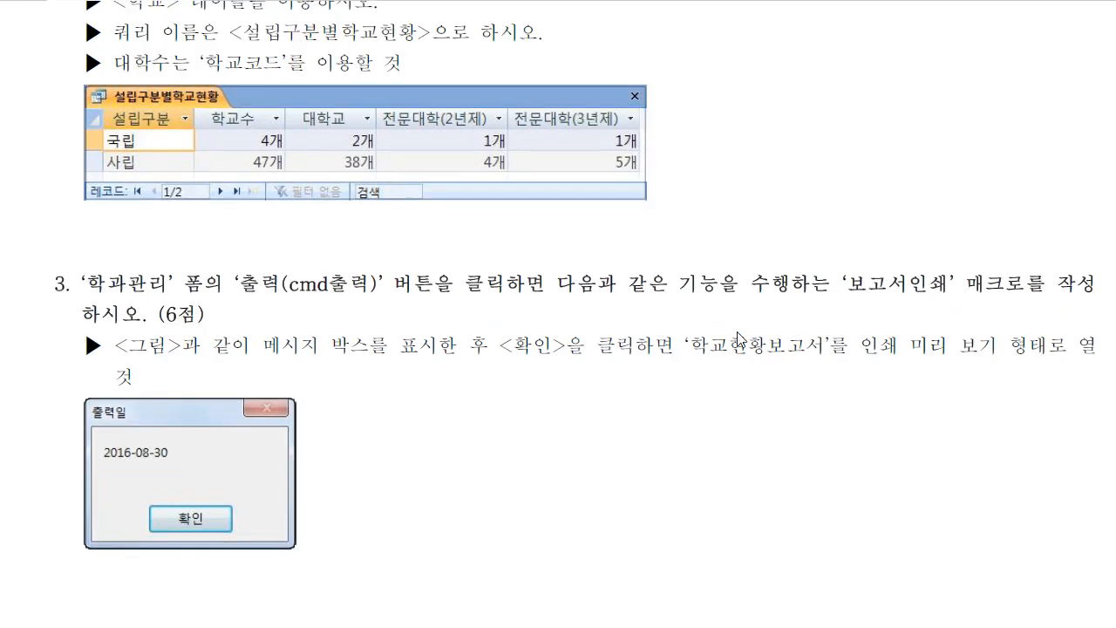
pyautogui.click(265, 285)
pyautogui.hotkey('alt', 'Tab')
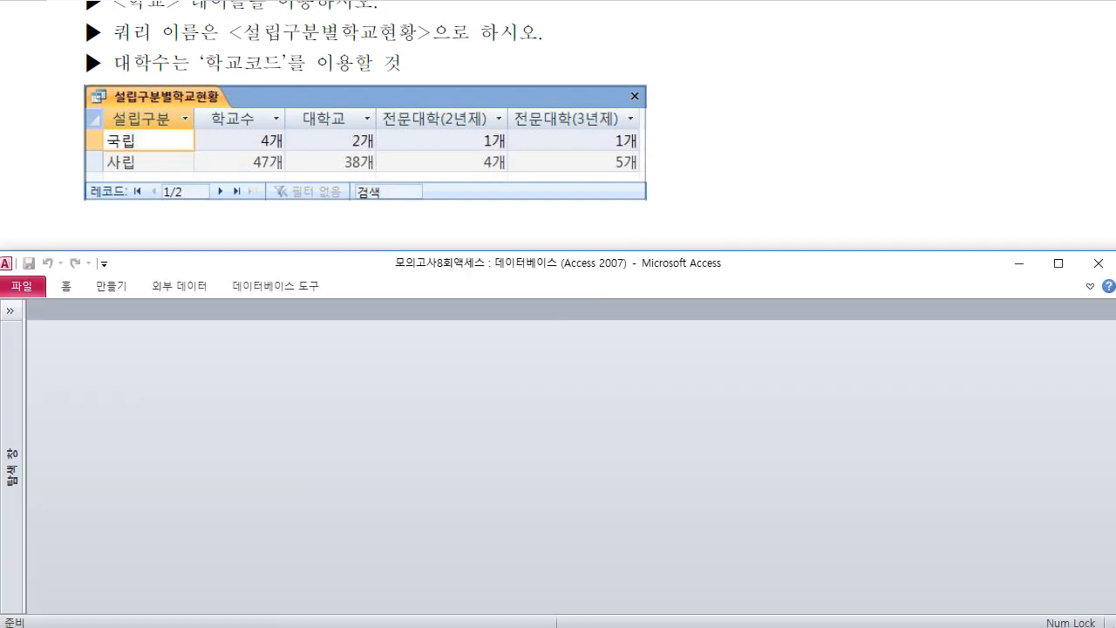
# Open the 학과관리 form in Design view, keeping the database window below question 3 of the exam document
pyautogui.click(10, 310)
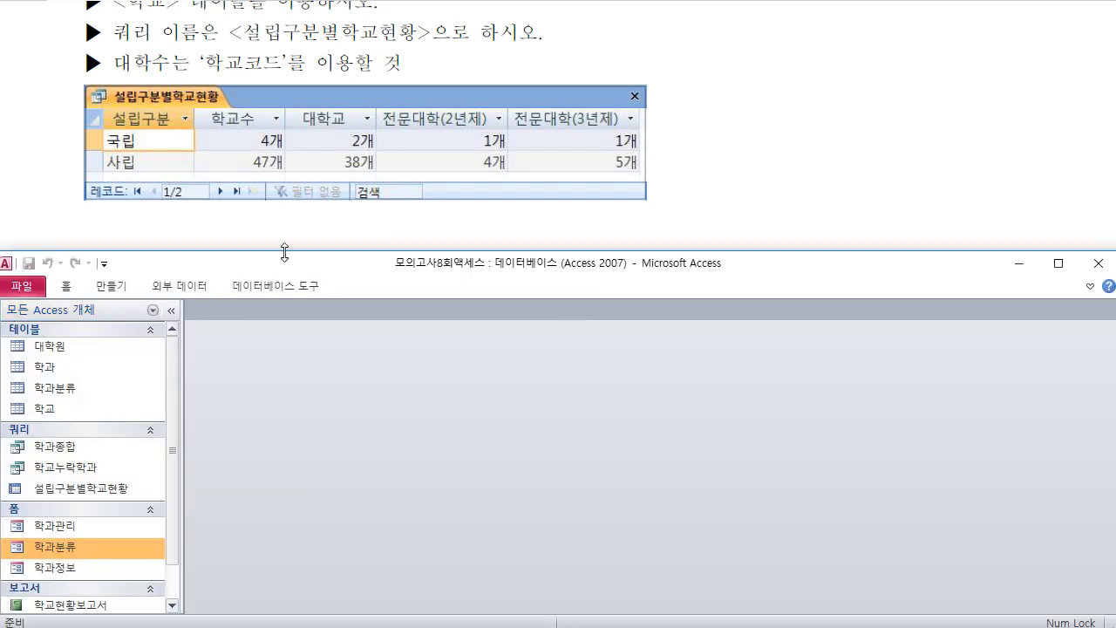
pyautogui.moveTo(284, 250); pyautogui.dragTo(302, 306)
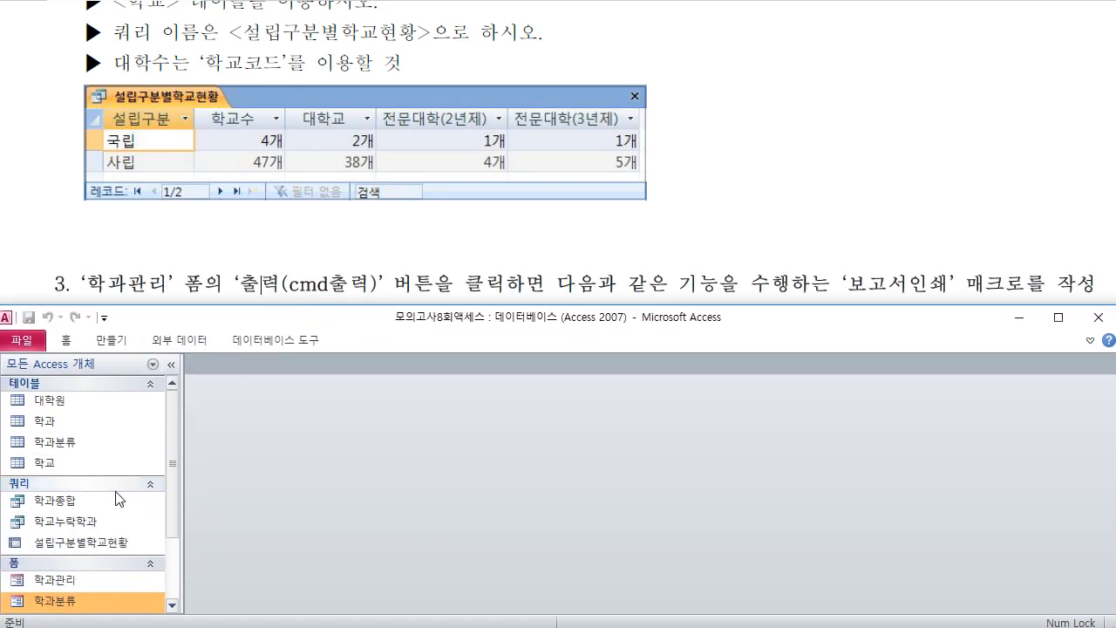
pyautogui.doubleClick(93, 579)
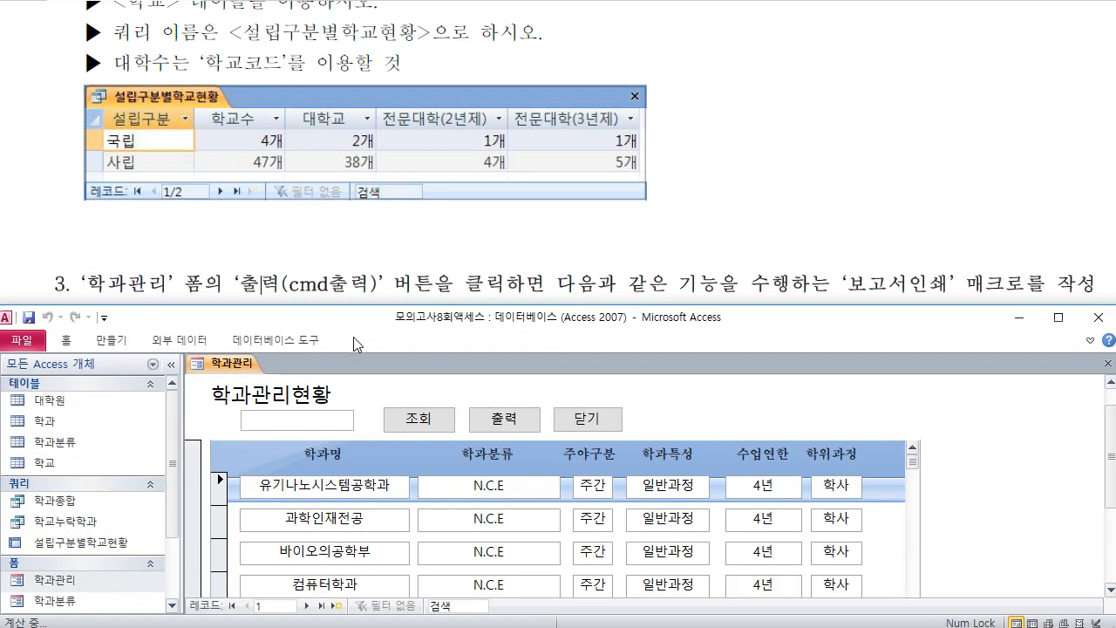
pyautogui.moveTo(360, 305)
pyautogui.mouseDown()
pyautogui.moveTo(366, 388)
pyautogui.moveTo(365, 301)
pyautogui.mouseUp()
pyautogui.rightClick(242, 359)
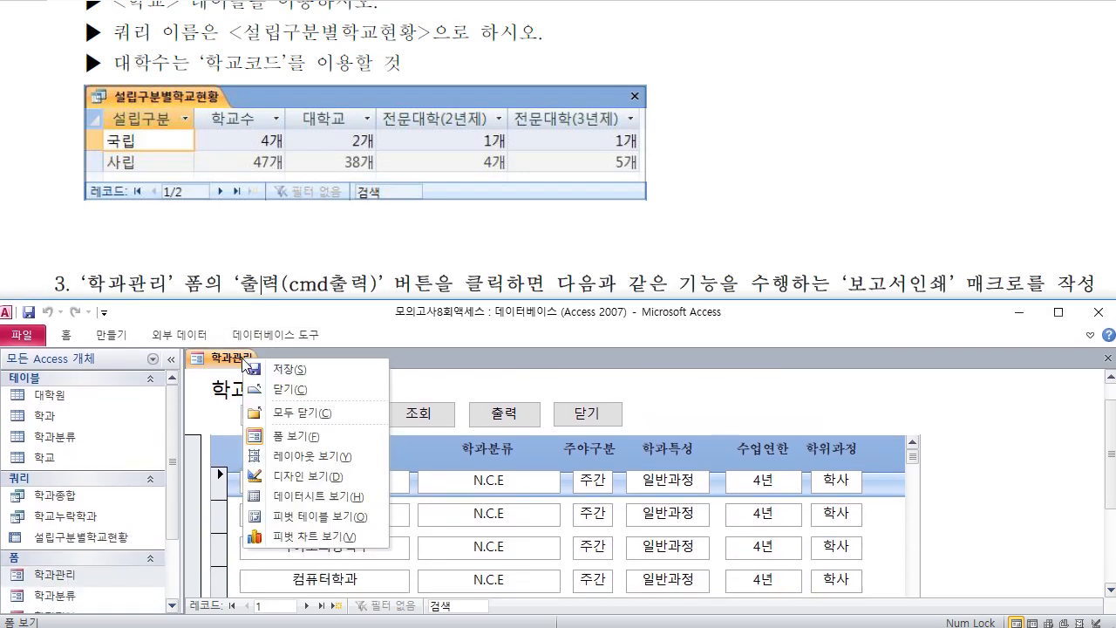
pyautogui.click(297, 475)
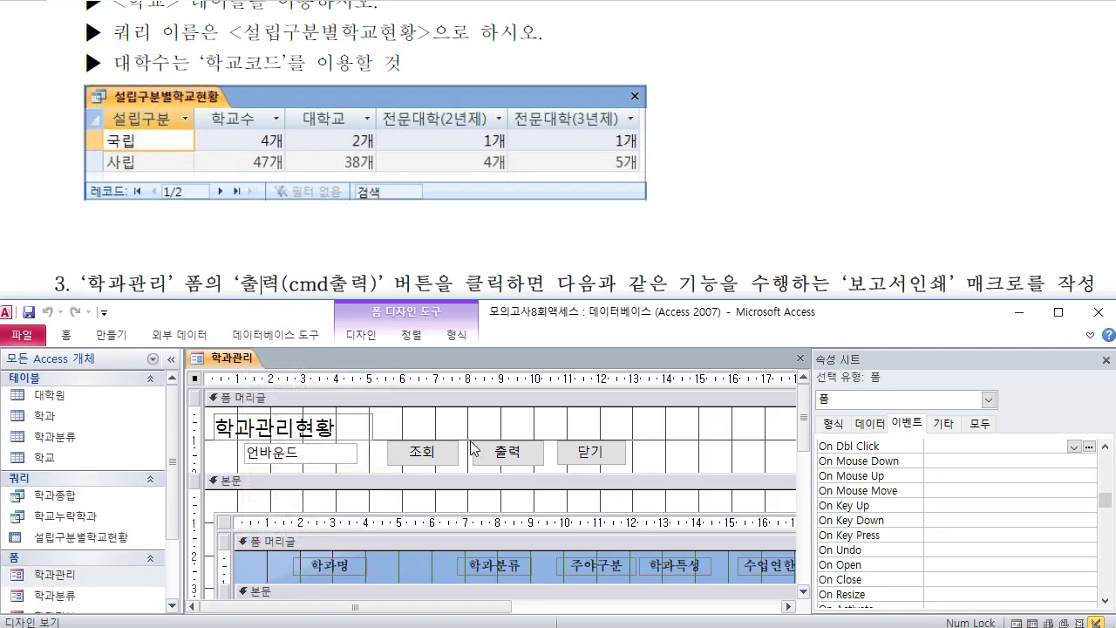
# Select the 출력 (cmd출력) button and inspect the macro assigned to its On Click event
pyautogui.click(490, 454)
pyautogui.click(999, 446)
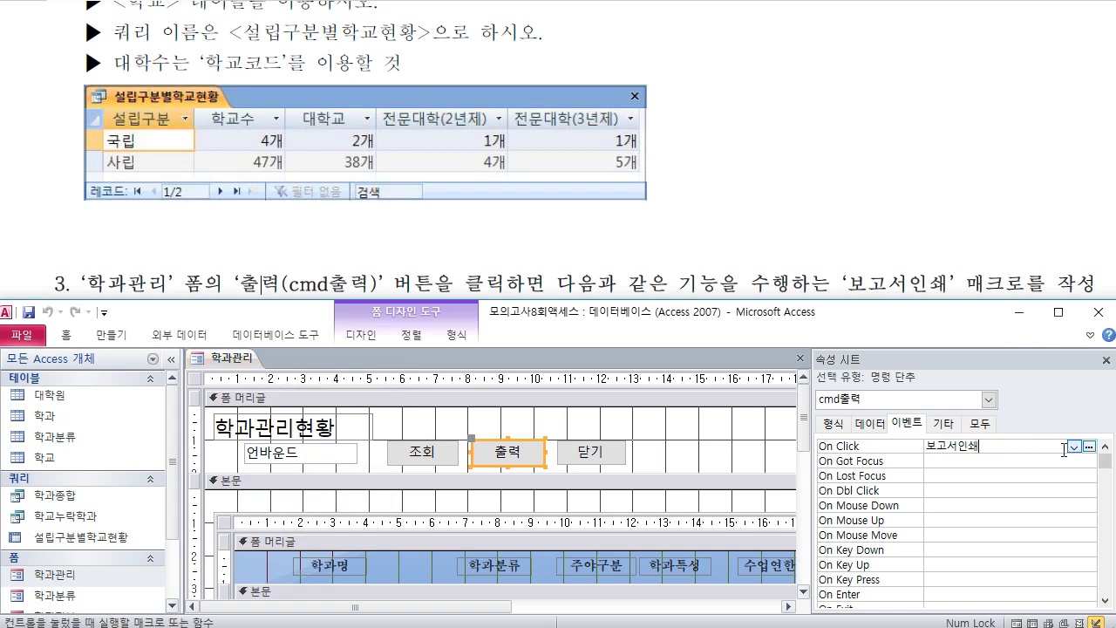
pyautogui.moveTo(679, 300); pyautogui.dragTo(690, 367)
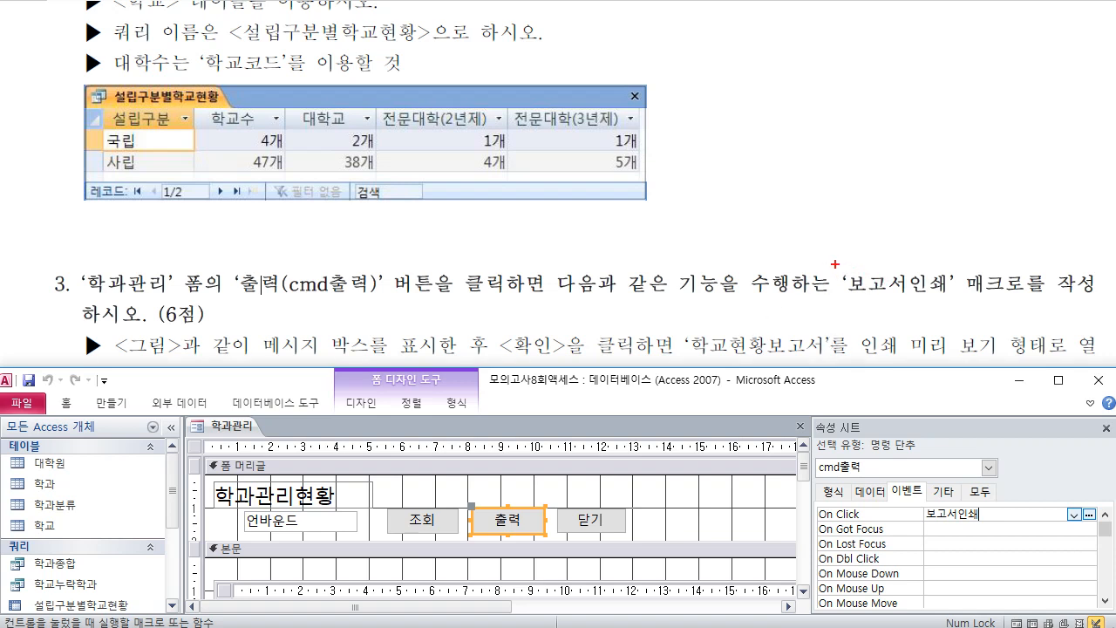
pyautogui.moveTo(834, 263)
pyautogui.mouseDown()
pyautogui.moveTo(968, 295)
pyautogui.moveTo(1098, 300)
pyautogui.mouseUp()
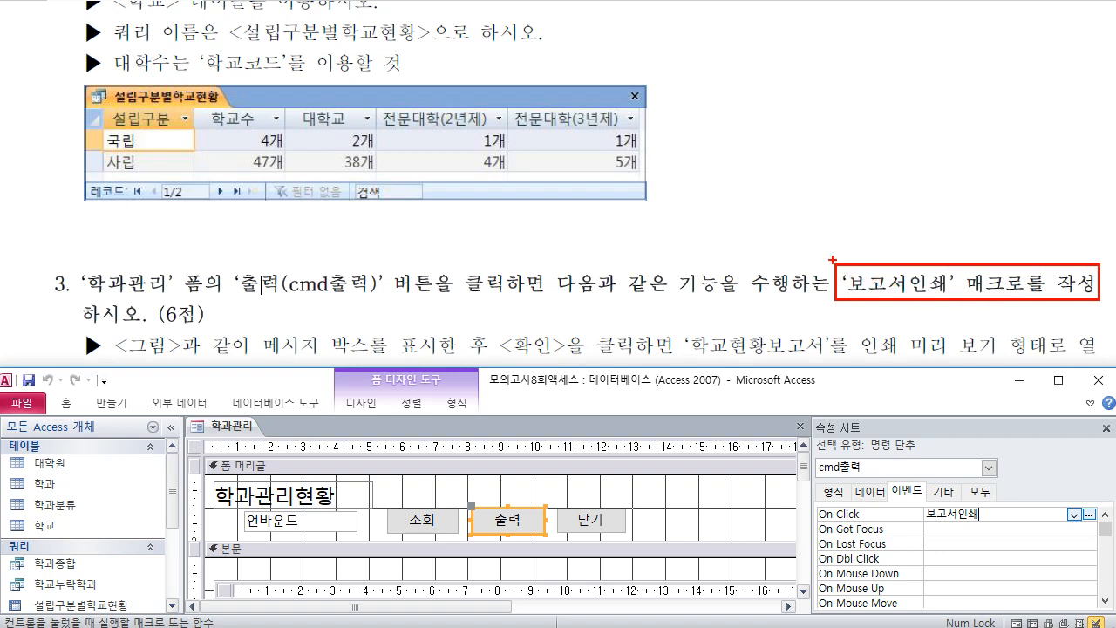
pyautogui.moveTo(832, 260)
pyautogui.mouseDown()
pyautogui.moveTo(863, 291)
pyautogui.moveTo(956, 305)
pyautogui.mouseUp()
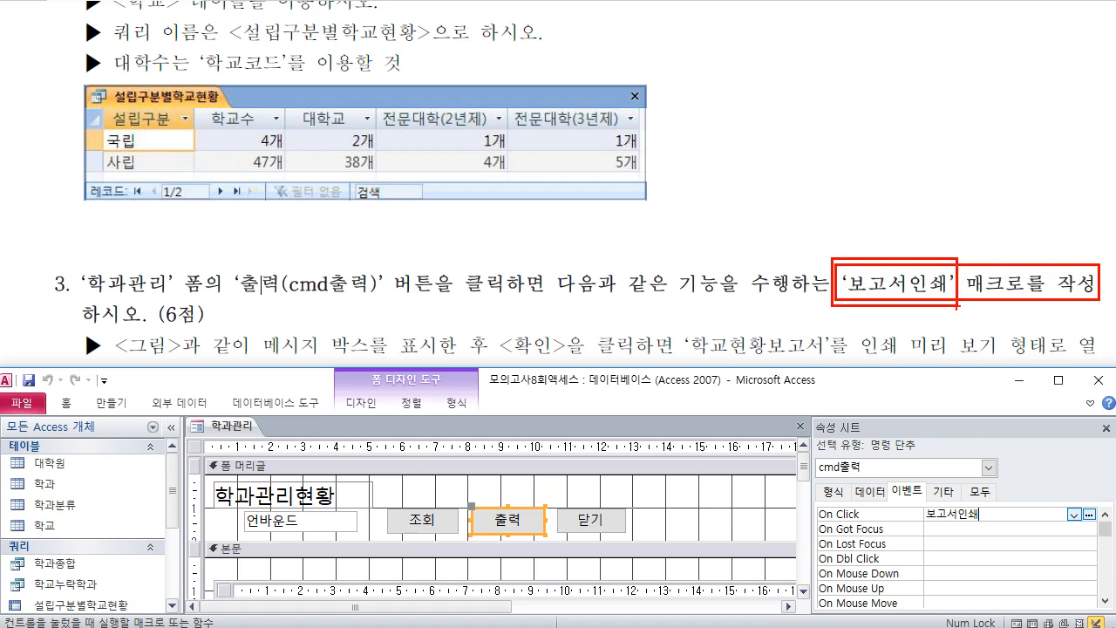
pyautogui.moveTo(831, 289)
pyautogui.mouseDown()
pyautogui.moveTo(400, 338)
pyautogui.moveTo(163, 517)
pyautogui.moveTo(142, 549)
pyautogui.mouseUp()
pyautogui.press('Escape')
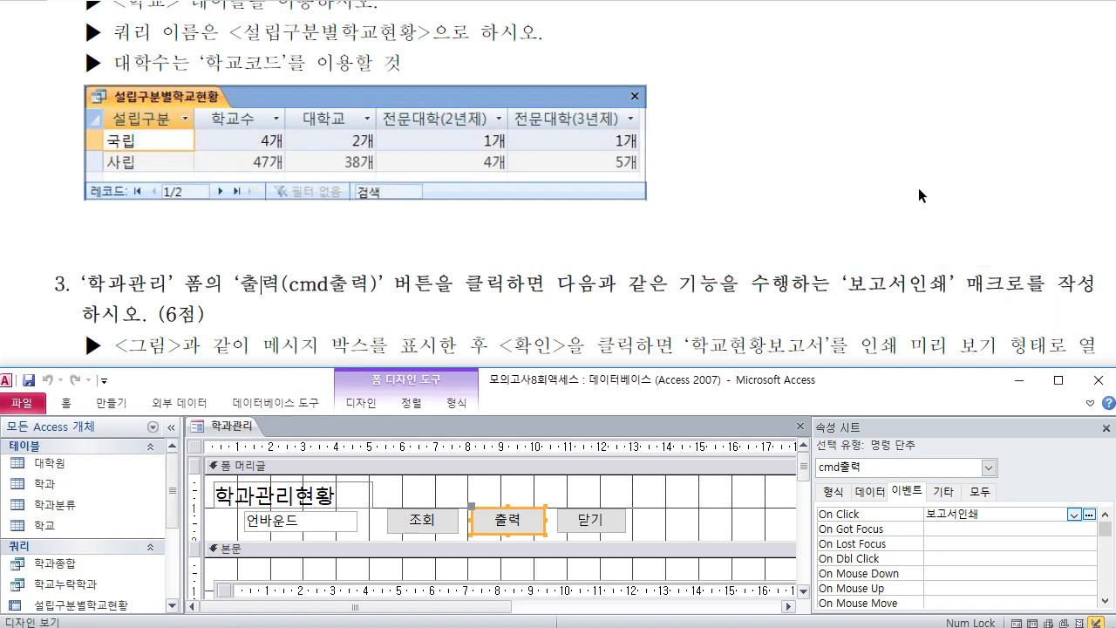
pyautogui.click(131, 403)
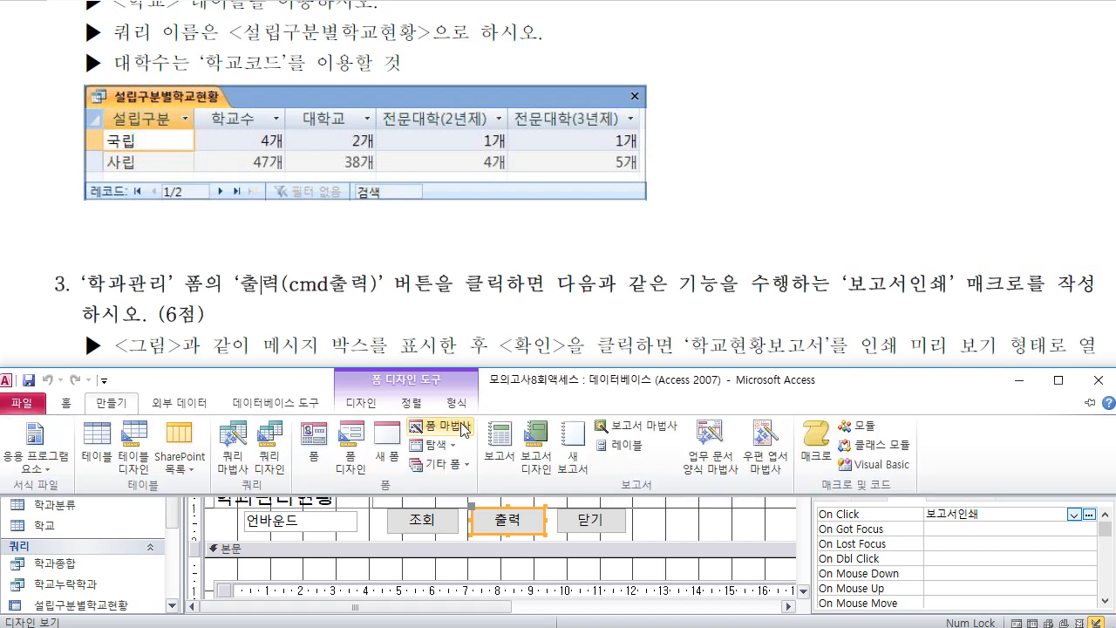
pyautogui.click(886, 296)
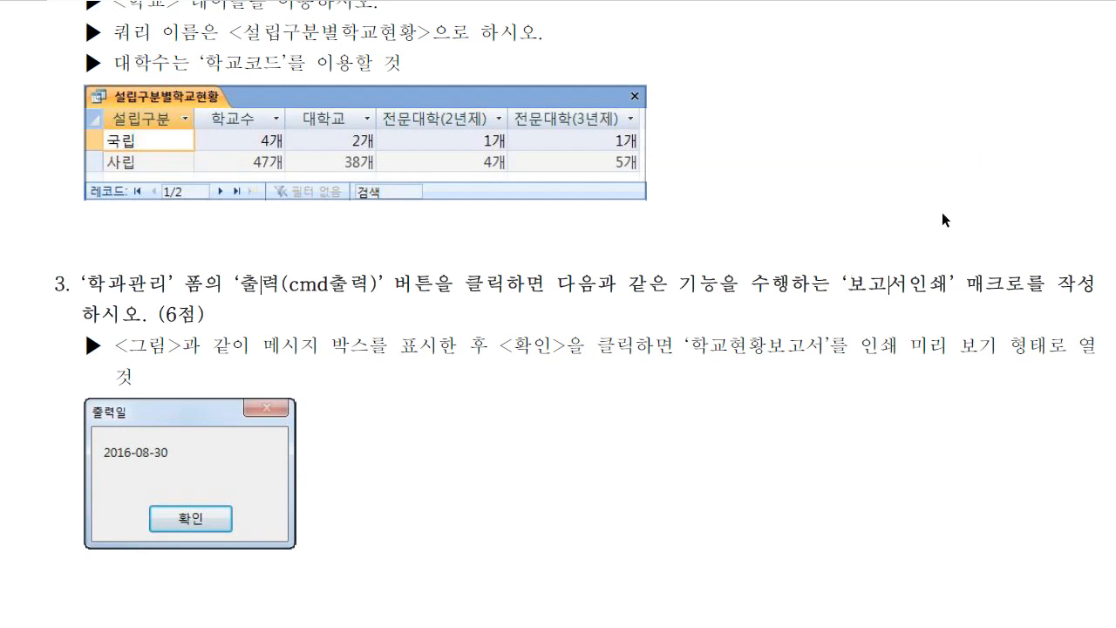
# Examine the quoted macro name 보고서인쇄 in question 3 of the exam document
pyautogui.moveTo(837, 284); pyautogui.dragTo(966, 296)
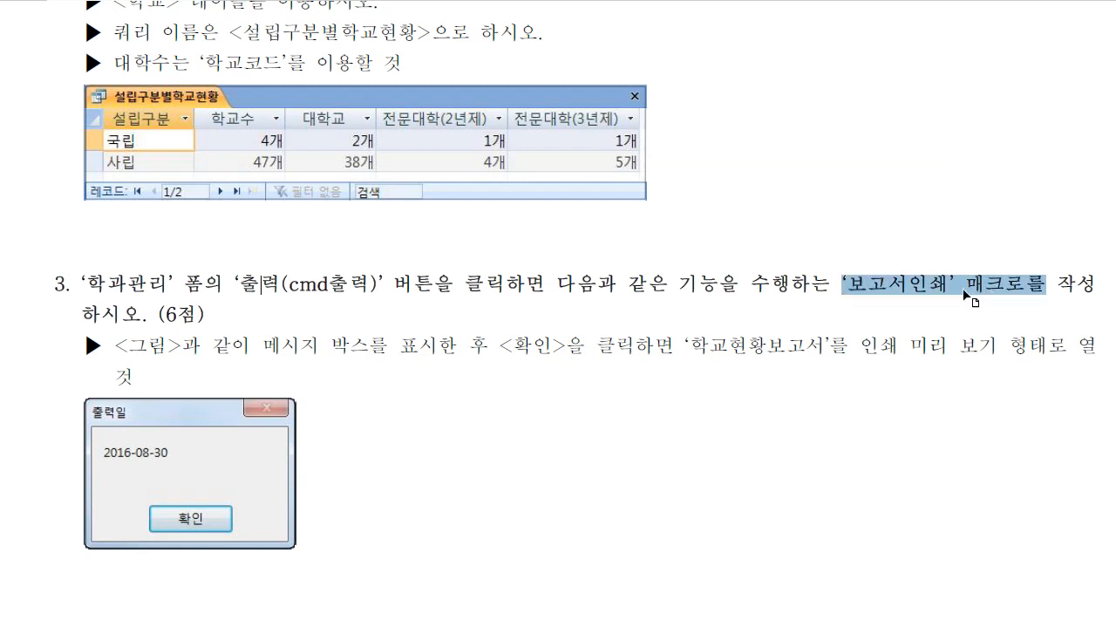
pyautogui.moveTo(966, 297); pyautogui.dragTo(935, 294)
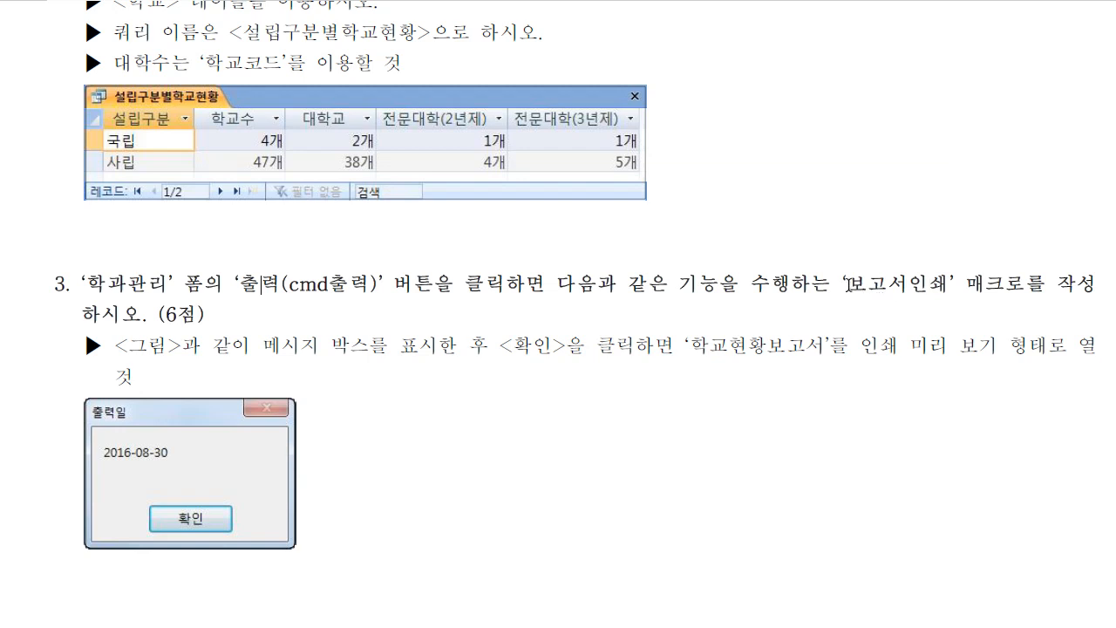
pyautogui.moveTo(848, 285); pyautogui.dragTo(946, 288)
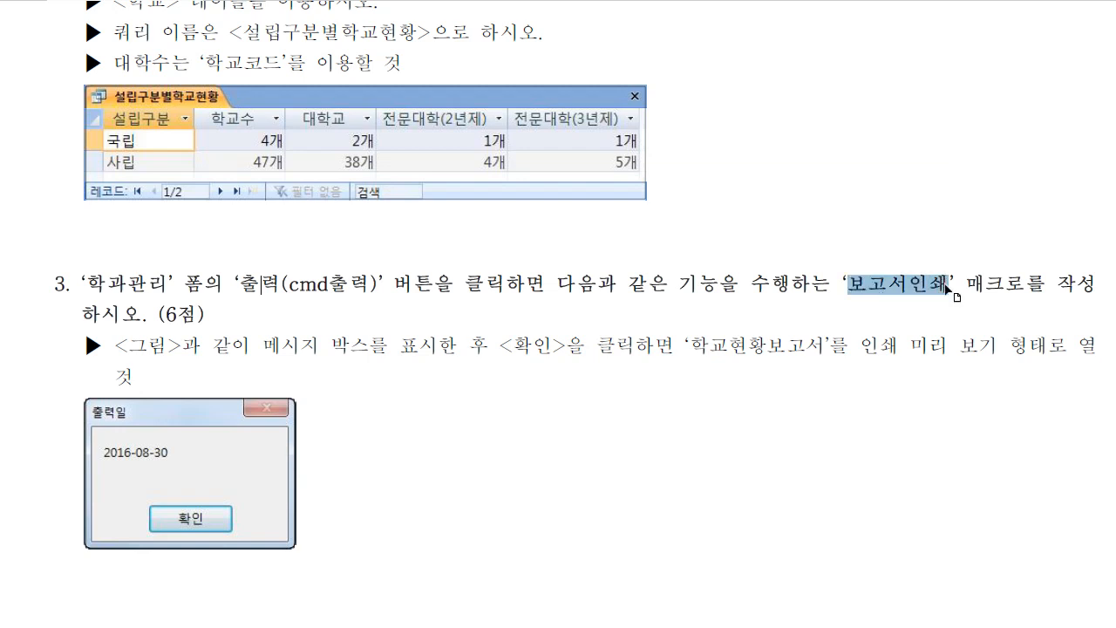
pyautogui.hotkey('alt', 'Tab')
pyautogui.hotkey('alt', 'Tab')
pyautogui.click(866, 297)
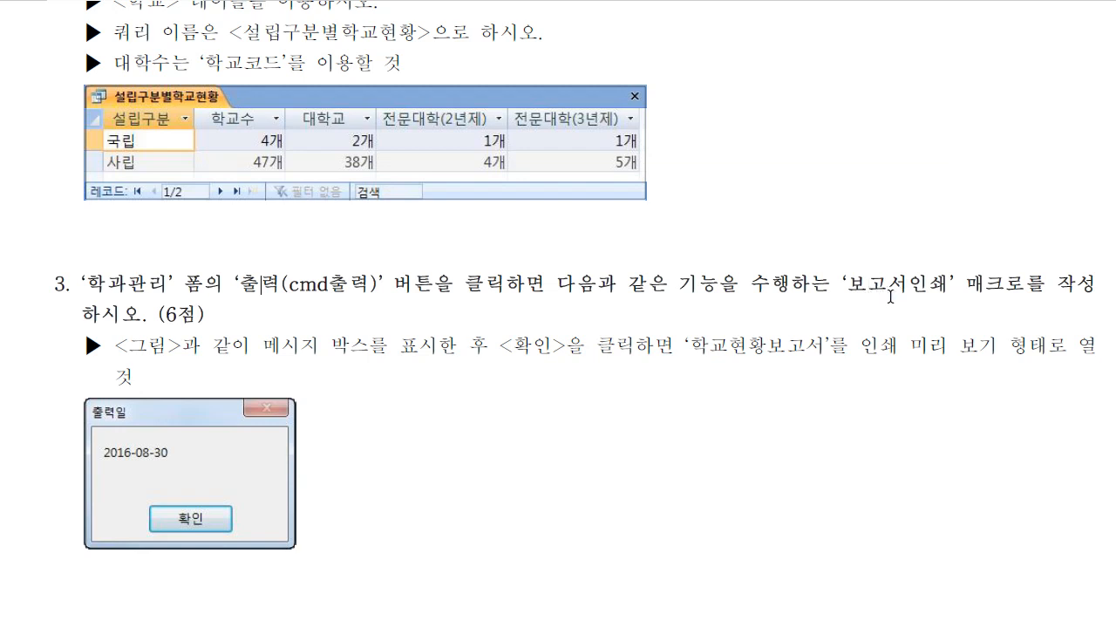
pyautogui.moveTo(851, 284)
pyautogui.mouseDown()
pyautogui.moveTo(1025, 283)
pyautogui.moveTo(840, 284)
pyautogui.mouseUp()
pyautogui.click(980, 280)
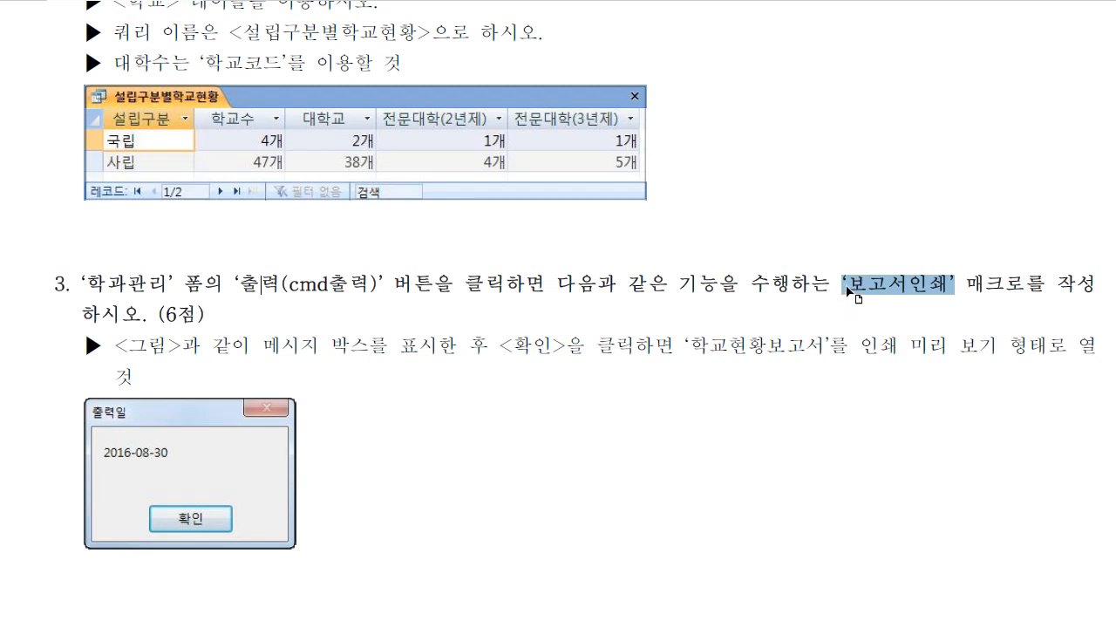
pyautogui.click(844, 285)
pyautogui.moveTo(842, 286); pyautogui.dragTo(952, 286)
pyautogui.hotkey('ctrl', 'c')
pyautogui.click(959, 295)
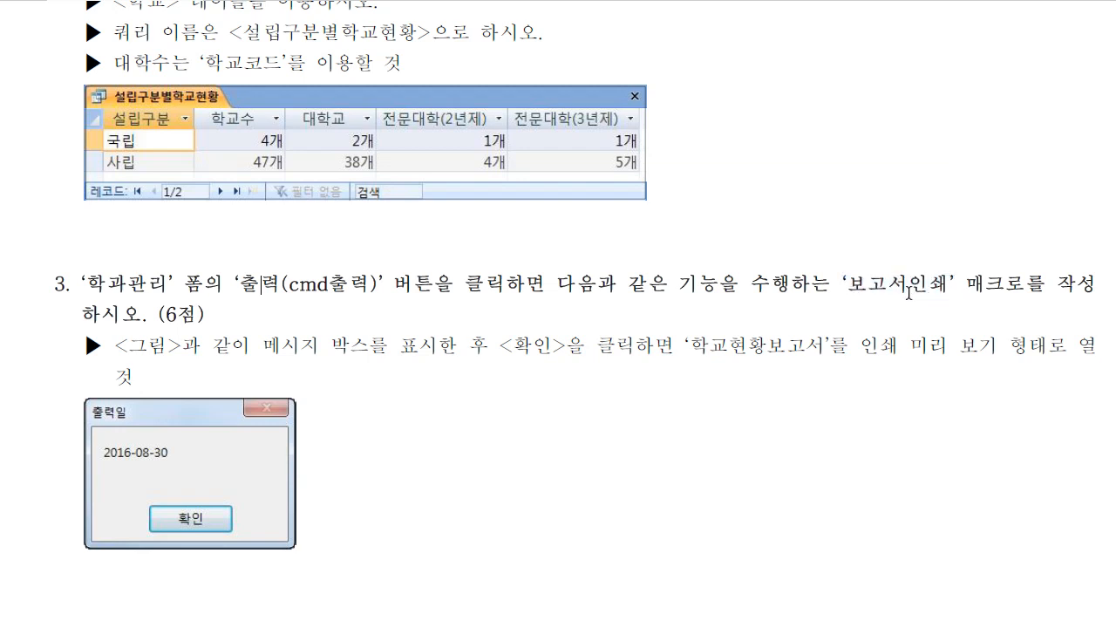
pyautogui.moveTo(842, 286); pyautogui.dragTo(952, 284)
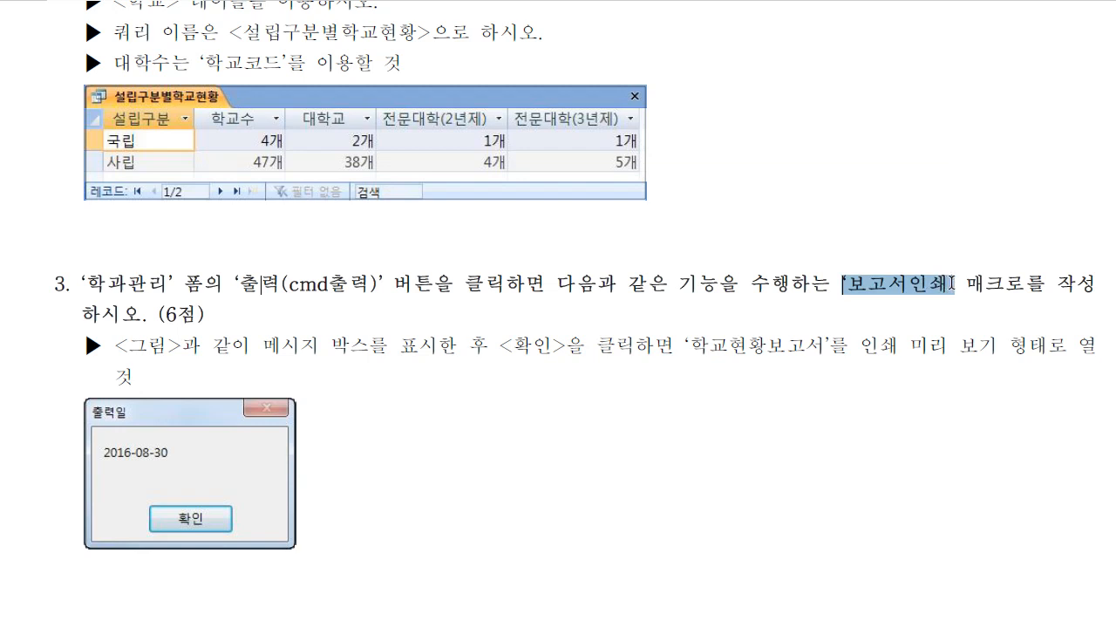
pyautogui.hotkey('ctrl', 'c')
pyautogui.click(963, 284)
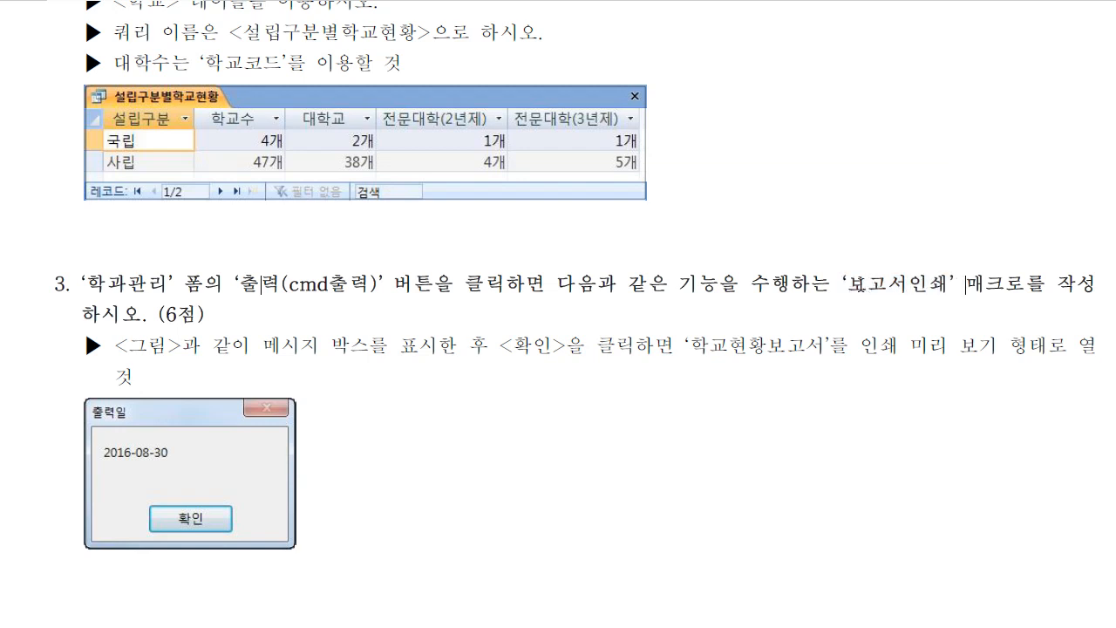
pyautogui.moveTo(843, 284)
pyautogui.mouseDown()
pyautogui.moveTo(959, 284)
pyautogui.moveTo(837, 284)
pyautogui.mouseUp()
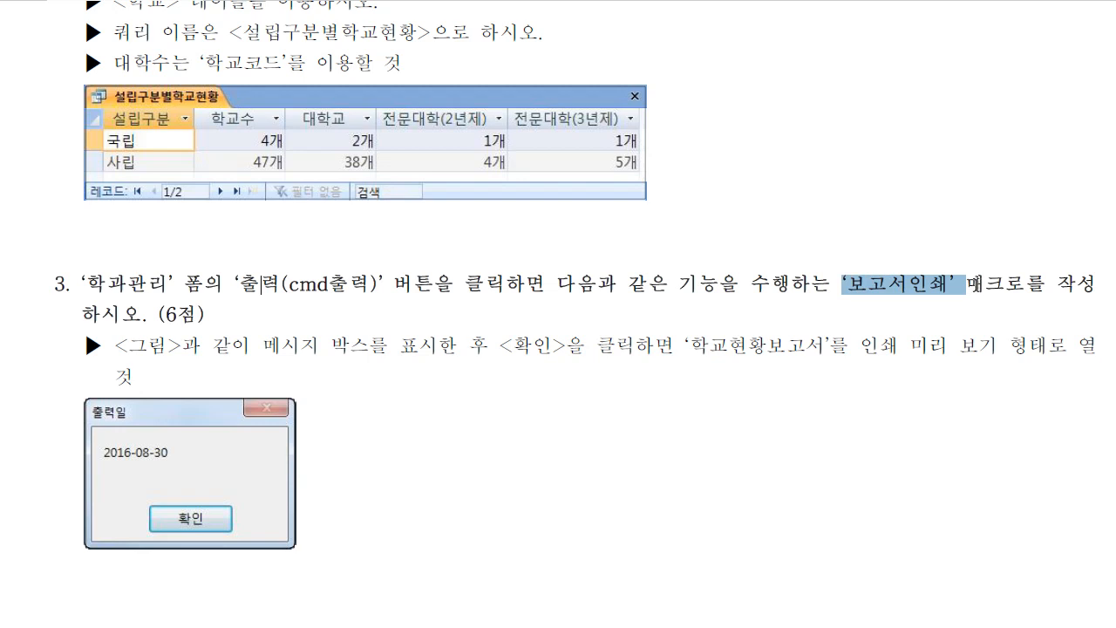
pyautogui.moveTo(964, 284); pyautogui.dragTo(1004, 284)
pyautogui.click(1005, 286)
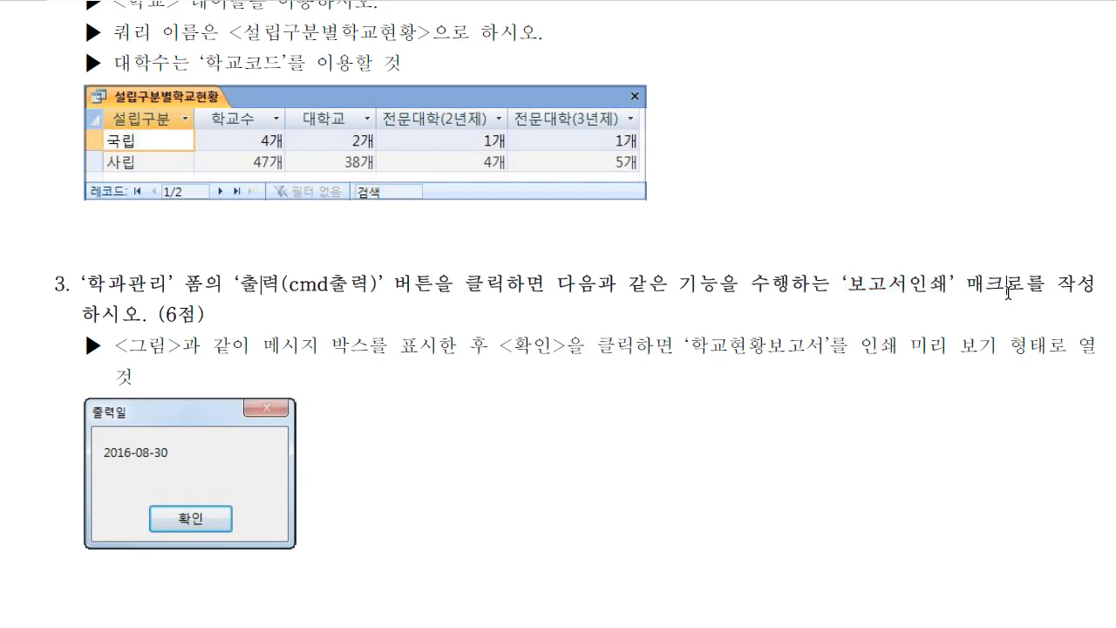
pyautogui.moveTo(943, 266); pyautogui.dragTo(850, 308)
pyautogui.moveTo(863, 269); pyautogui.dragTo(932, 300)
pyautogui.moveTo(948, 257); pyautogui.dragTo(982, 252)
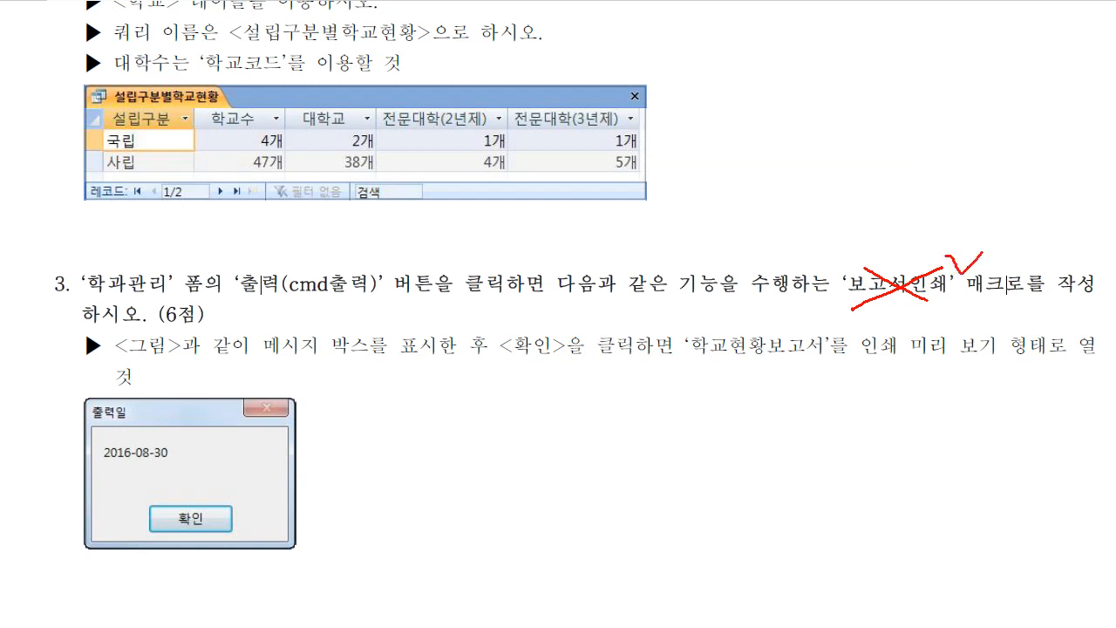
pyautogui.moveTo(964, 291); pyautogui.dragTo(1043, 292)
pyautogui.press('Escape')
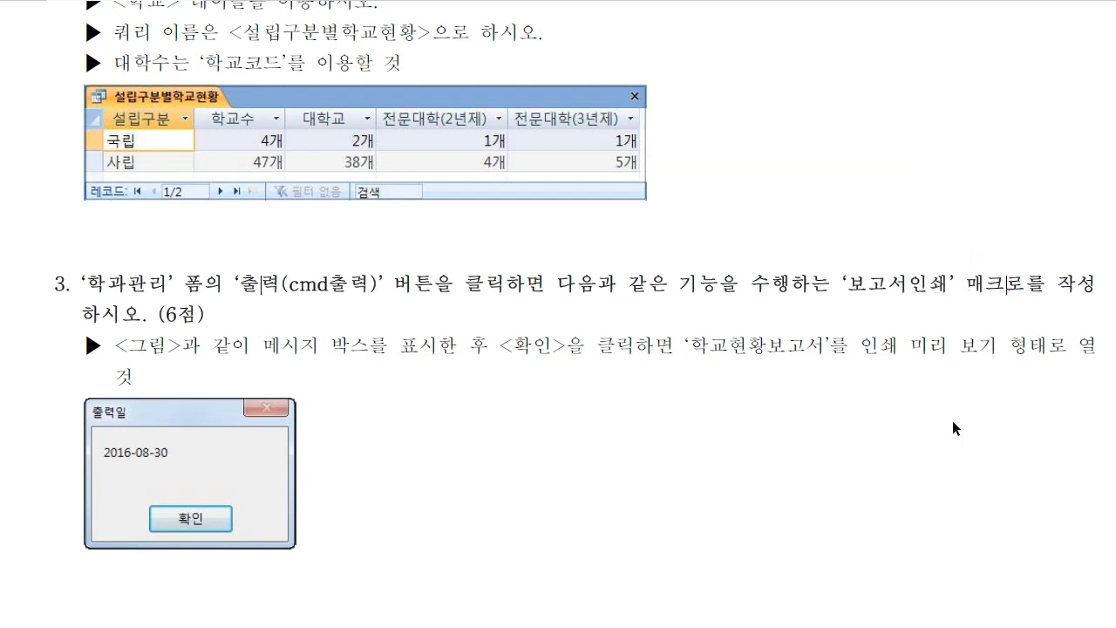
# Switch to Access, open the 보고서인쇄 macro in Design view and expand its MessageBox action for editing
pyautogui.click(359, 626)
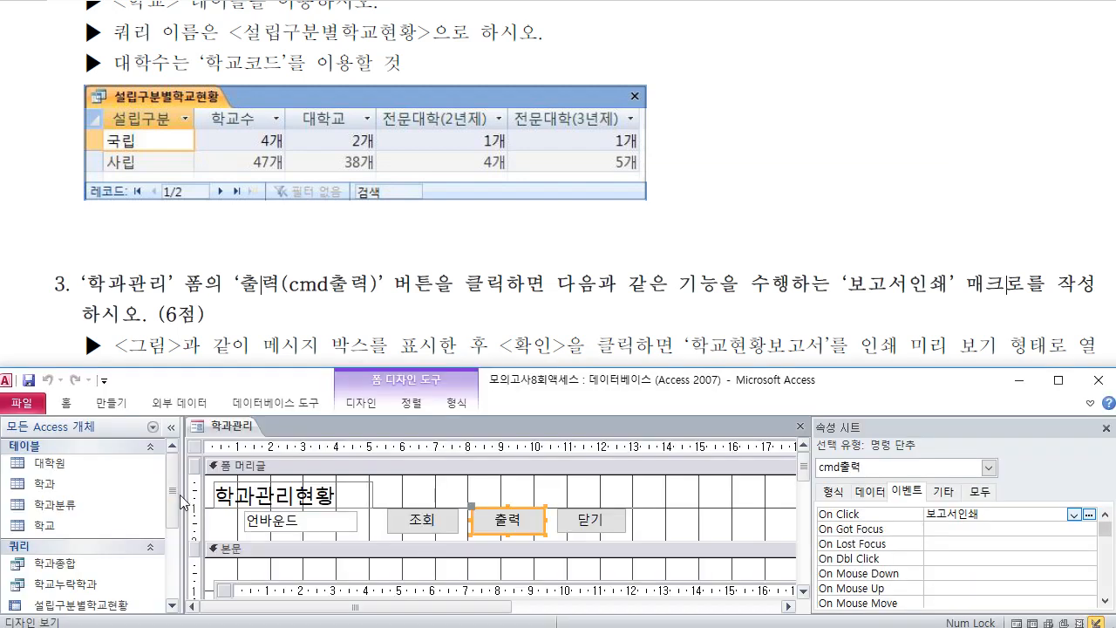
pyautogui.scroll(-3, 180, 580)
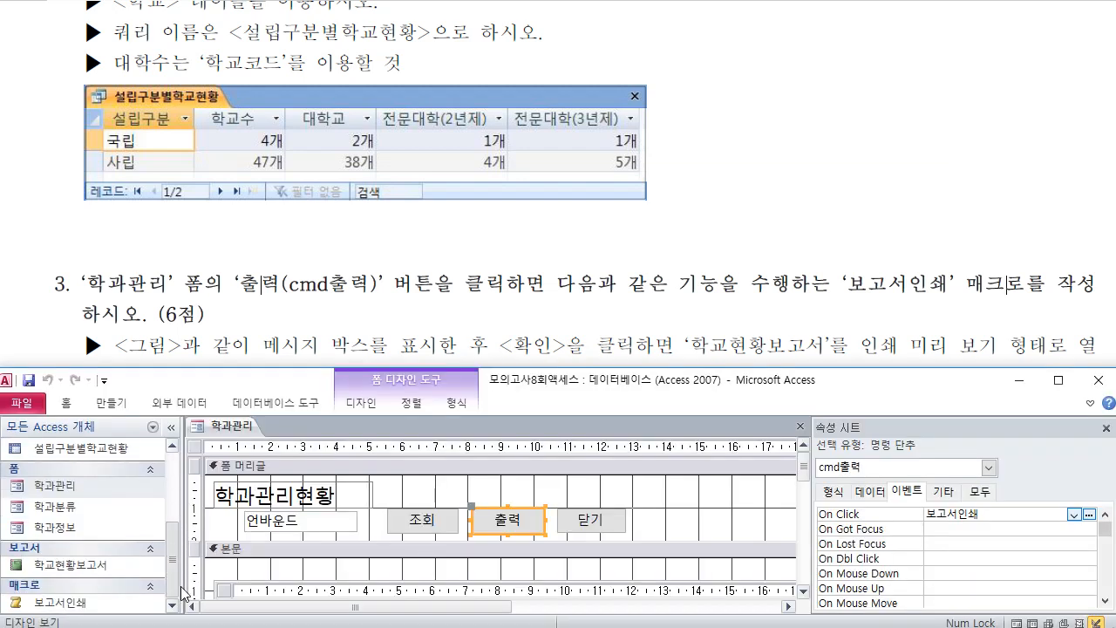
pyautogui.click(91, 601)
pyautogui.rightClick(93, 602)
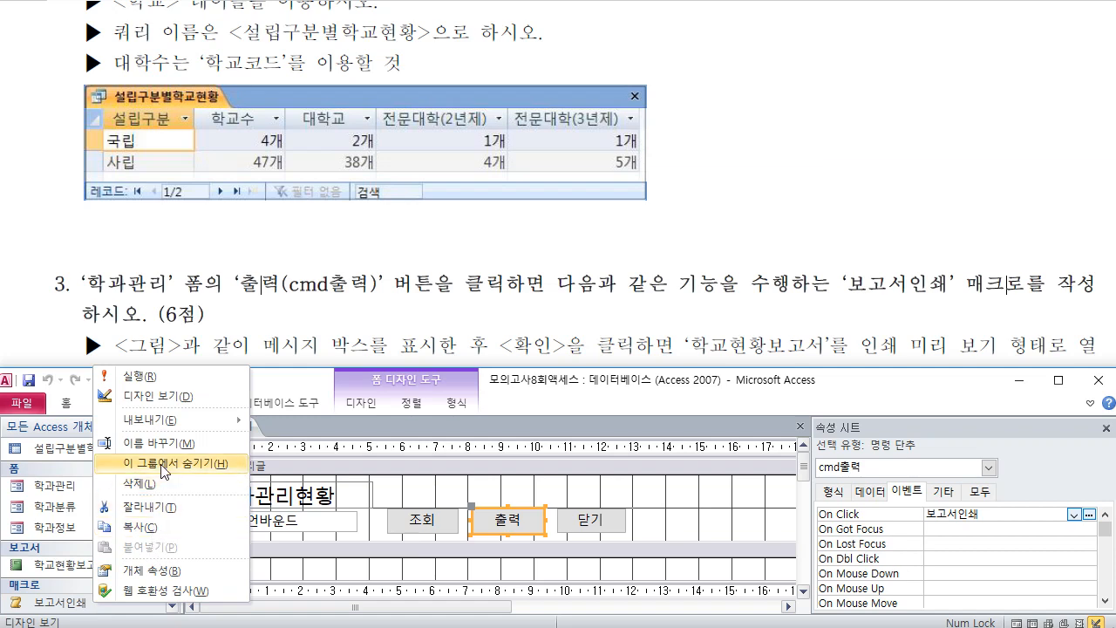
pyautogui.click(139, 395)
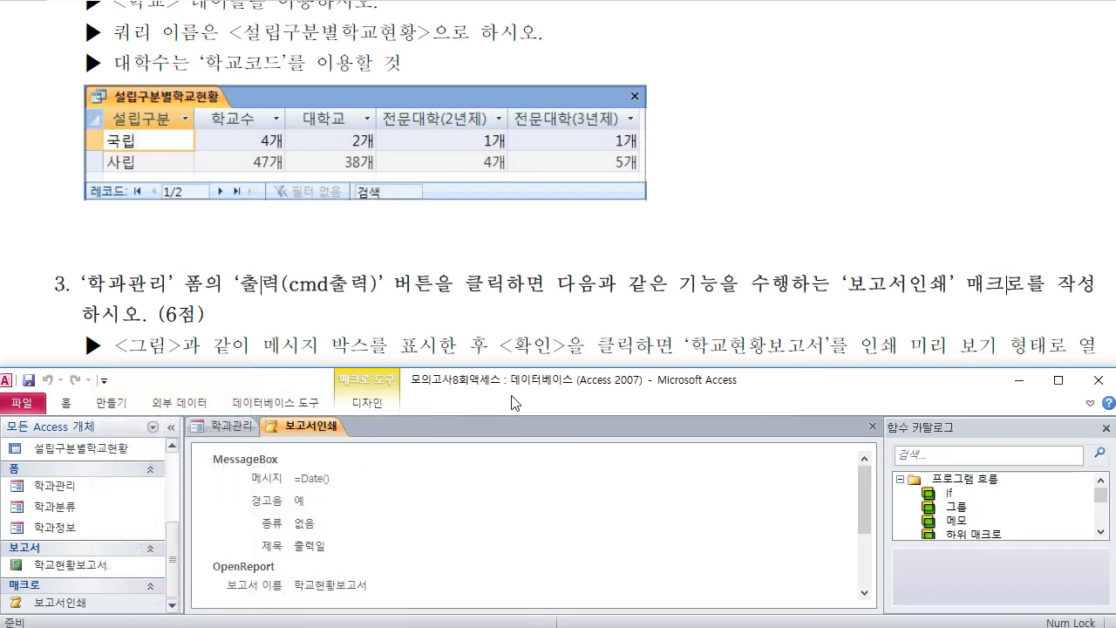
pyautogui.moveTo(521, 367); pyautogui.dragTo(522, 332)
pyautogui.click(338, 440)
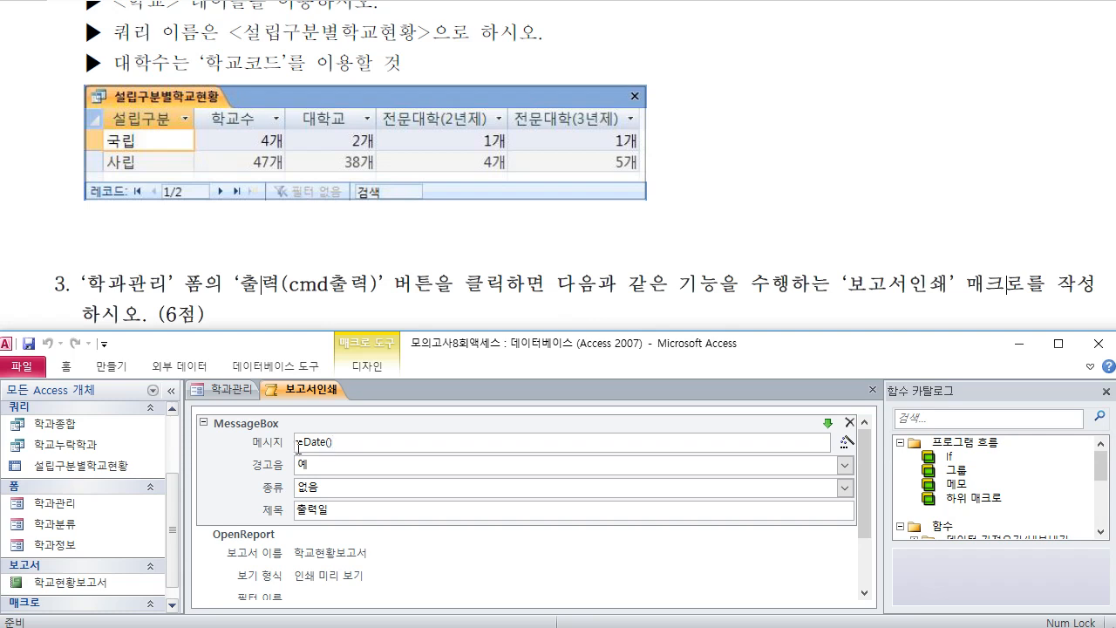
# Remove the leading equals sign from the MessageBox action's 메시지 expression and undo the removal
pyautogui.moveTo(297, 442); pyautogui.dragTo(348, 443)
pyautogui.click(352, 443)
pyautogui.moveTo(341, 444); pyautogui.dragTo(298, 442)
pyautogui.click(299, 443)
pyautogui.press('Delete')
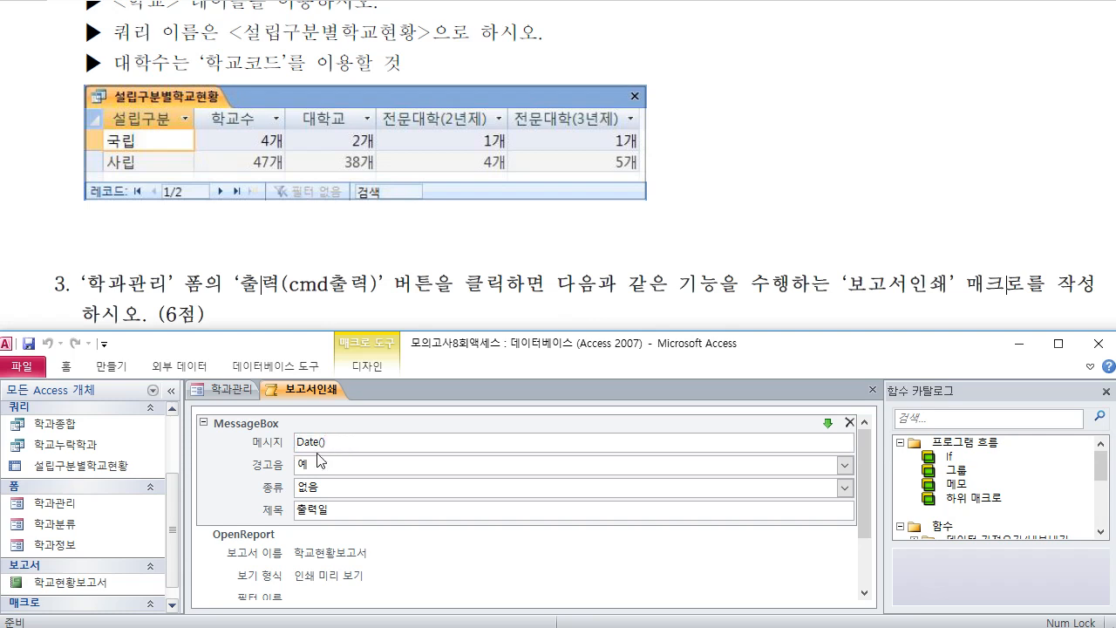
pyautogui.hotkey('ctrl', 'z')
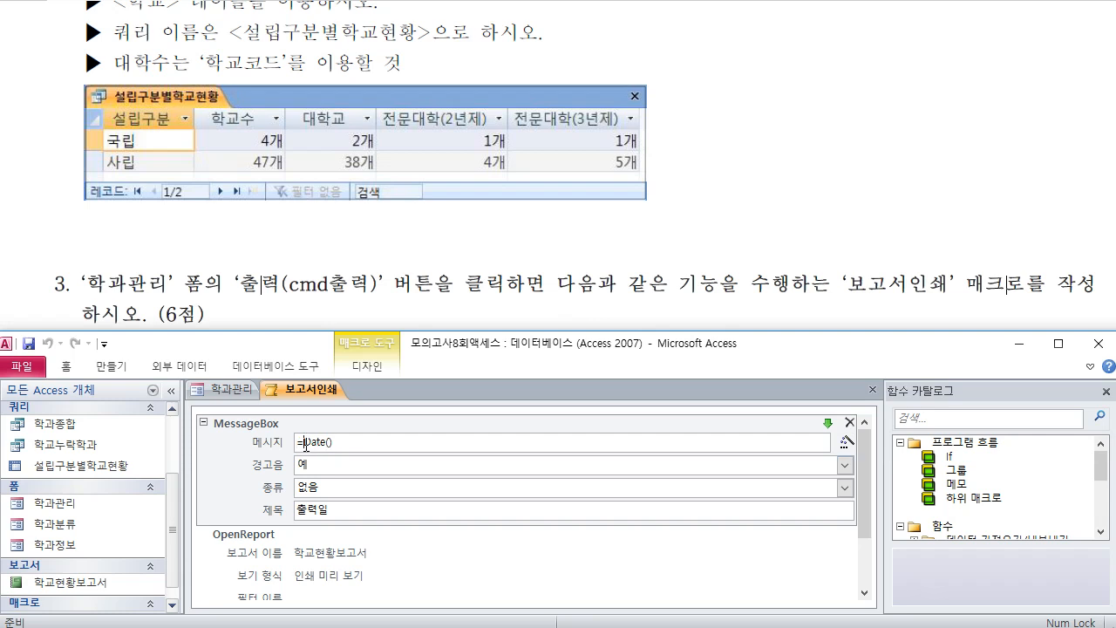
# Try adding quoted text before Date() in the MessageBox action's 메시지 argument and delete it again, leaving =Date()
pyautogui.write('"출늘은 "')
pyautogui.press('BackSpace')
pyautogui.press('BackSpace')
pyautogui.press('BackSpace')
pyautogui.press('BackSpace')
pyautogui.press('BackSpace')
pyautogui.press('BackSpace')
pyautogui.click(344, 439)
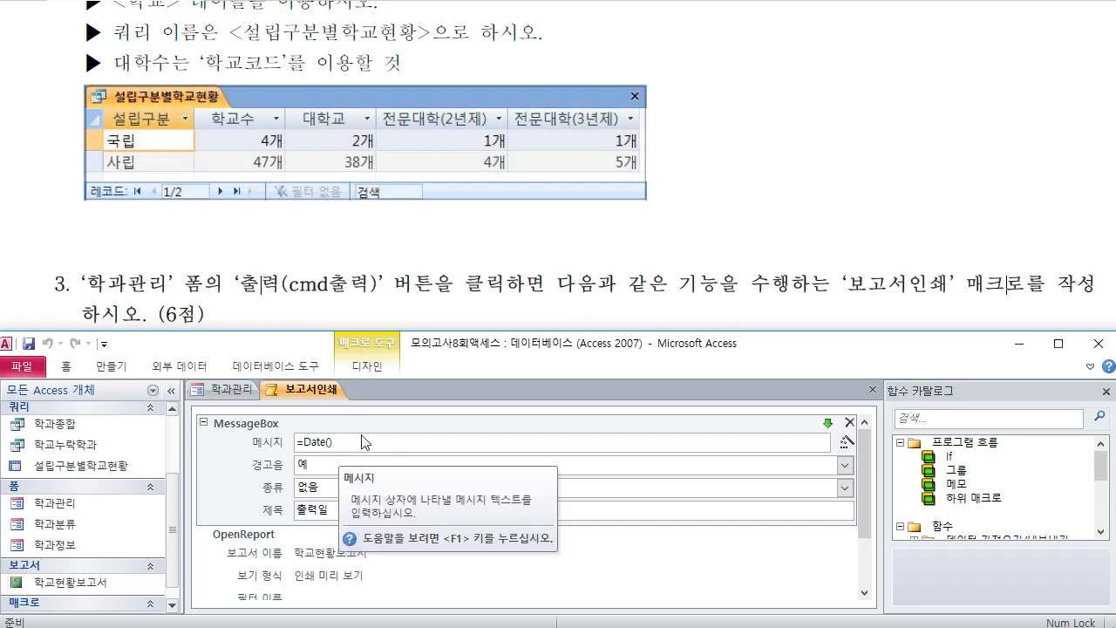
pyautogui.moveTo(463, 329); pyautogui.dragTo(505, 362)
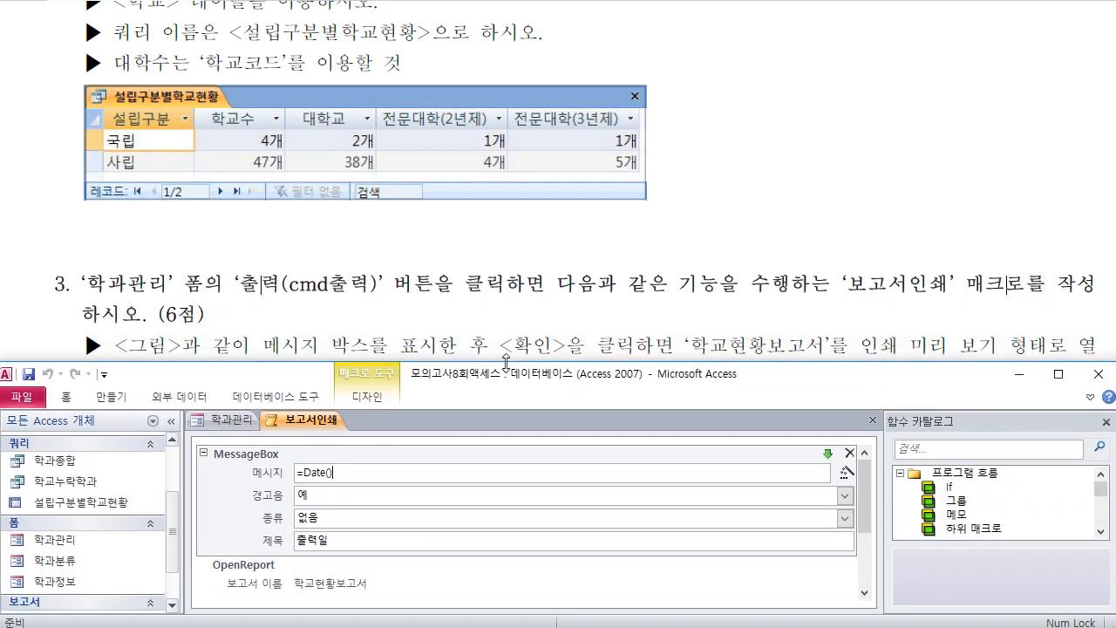
# Compare the MessageBox action's 종류 and 제목 arguments with the message box picture in question 3 of the exam document
pyautogui.doubleClick(367, 516)
pyautogui.moveTo(428, 361); pyautogui.dragTo(471, 451)
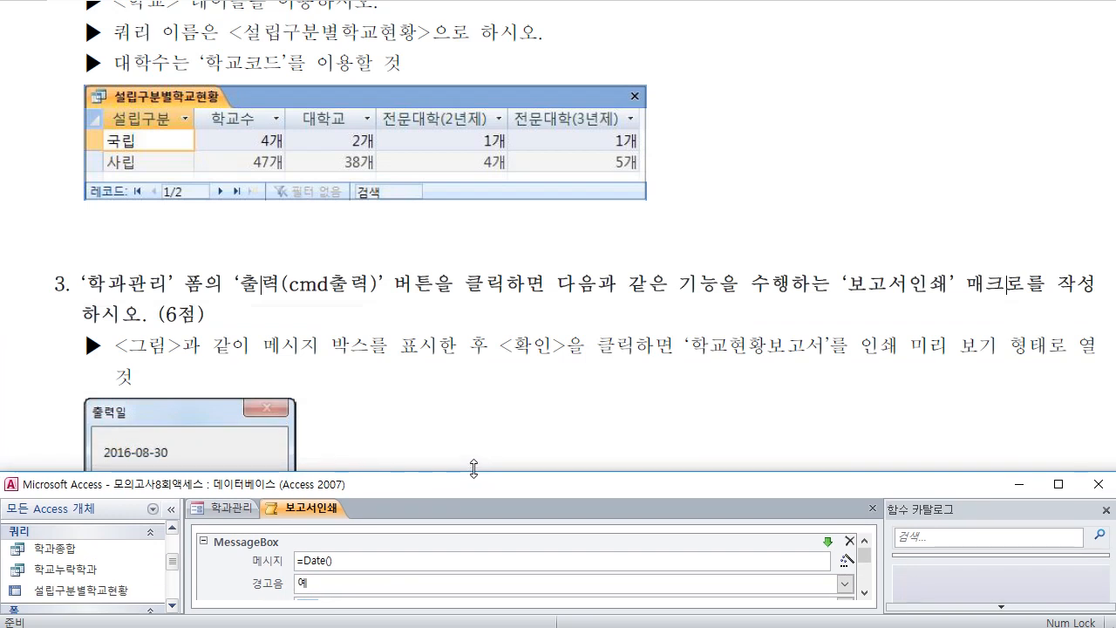
pyautogui.hotkey('ctrl', '2')
pyautogui.moveTo(83, 400); pyautogui.dragTo(164, 443)
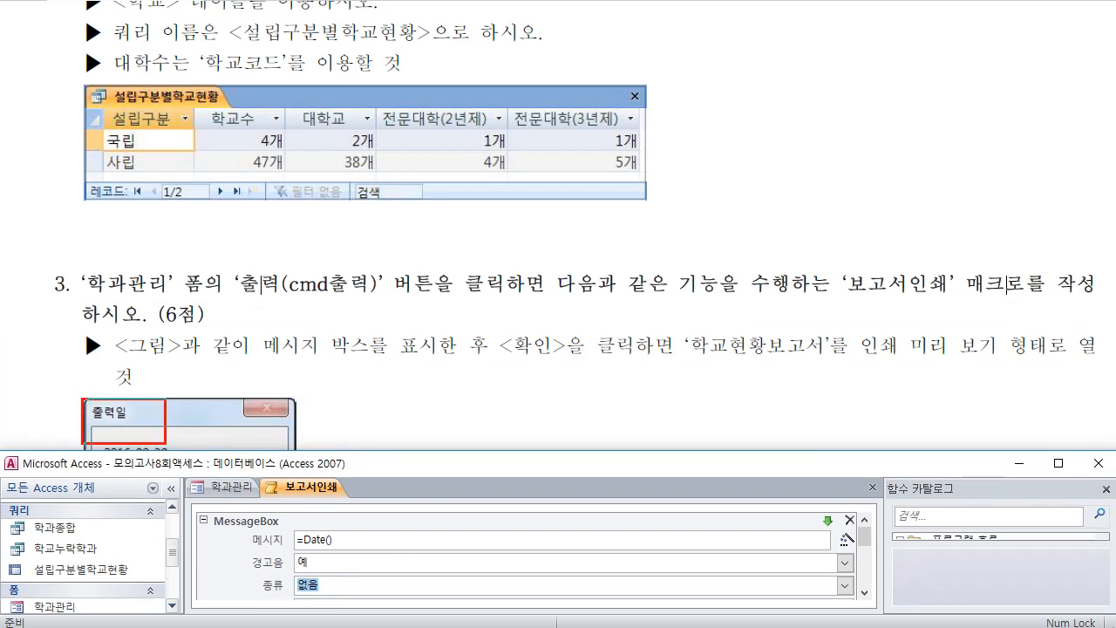
pyautogui.press('Escape')
pyautogui.moveTo(423, 450); pyautogui.dragTo(429, 291)
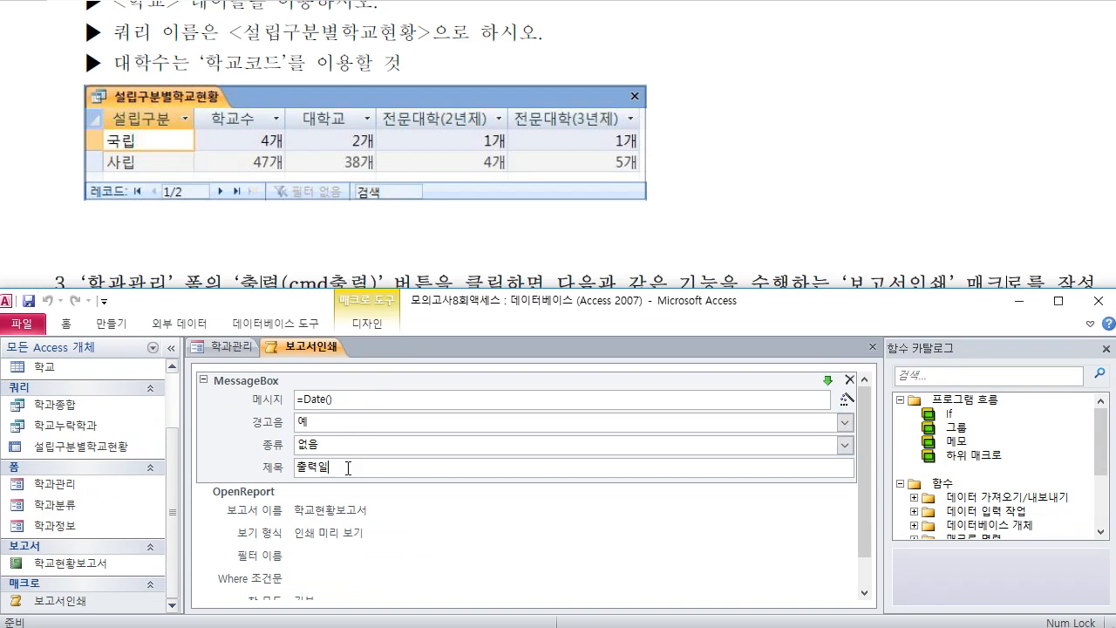
pyautogui.moveTo(462, 291); pyautogui.dragTo(463, 387)
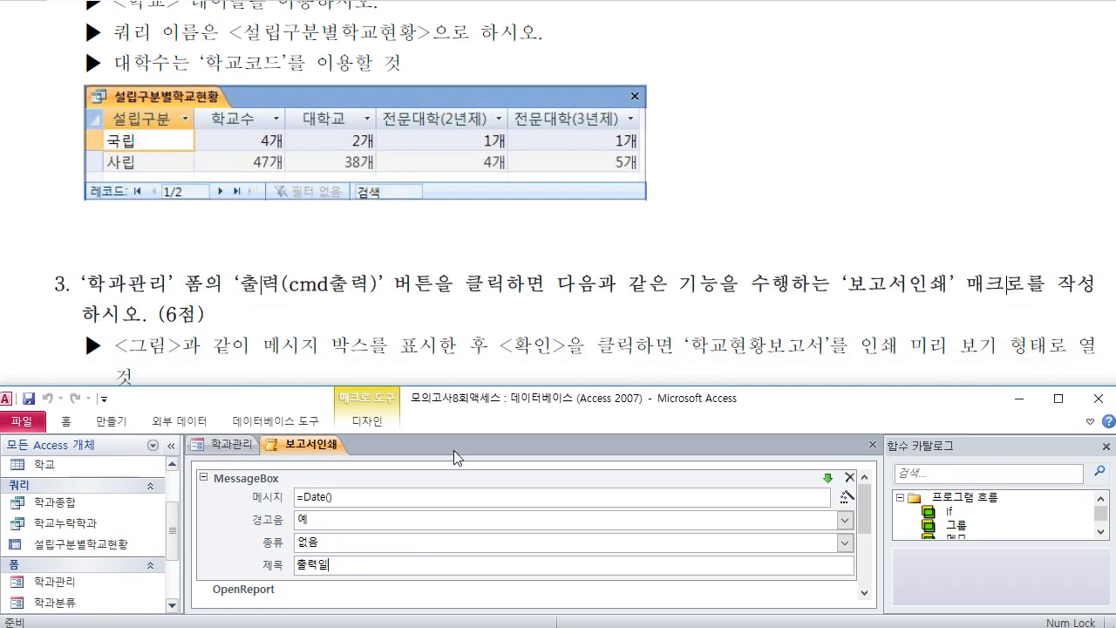
# Examine the OpenReport action's 보고서 이름 and 보기 형식 arguments, and close the 보고서인쇄 macro
pyautogui.moveTo(471, 386); pyautogui.dragTo(484, 135)
pyautogui.click(280, 360)
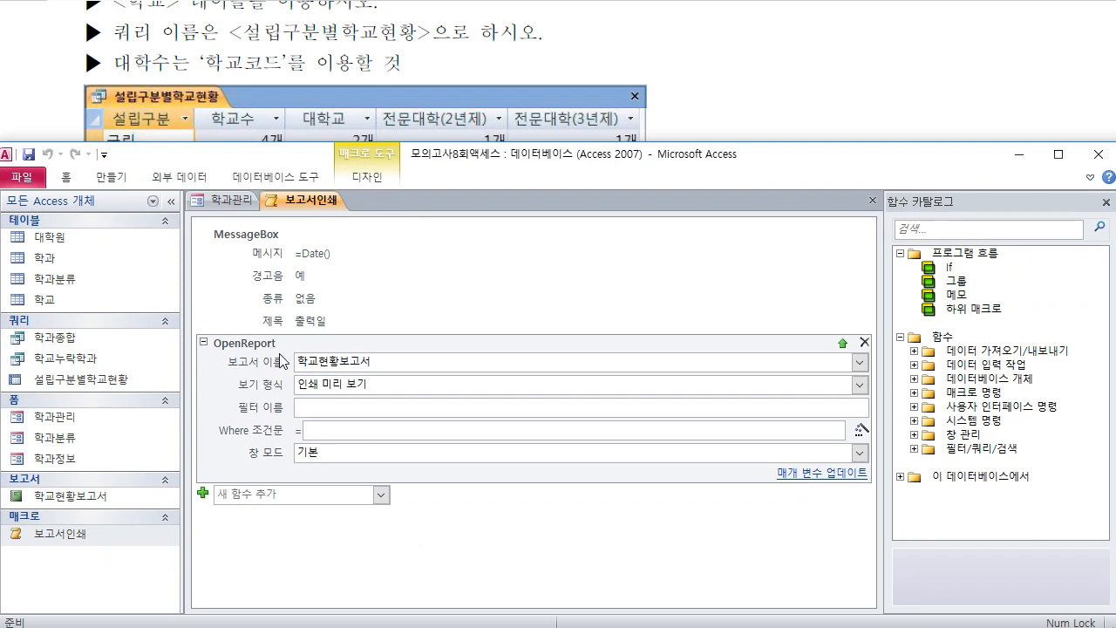
pyautogui.doubleClick(380, 363)
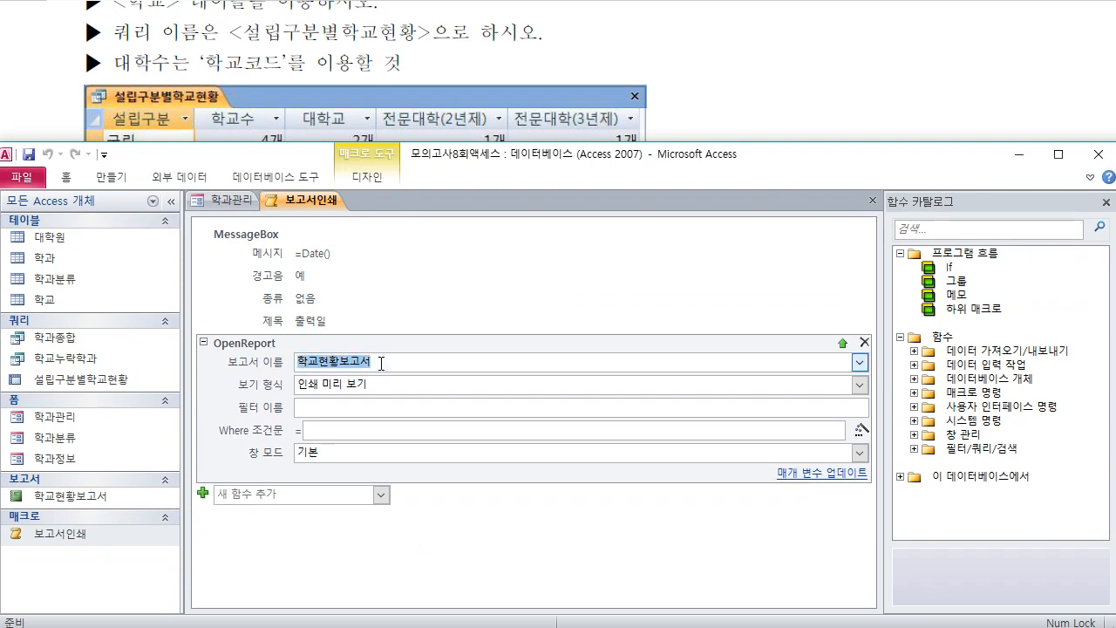
pyautogui.click(382, 383)
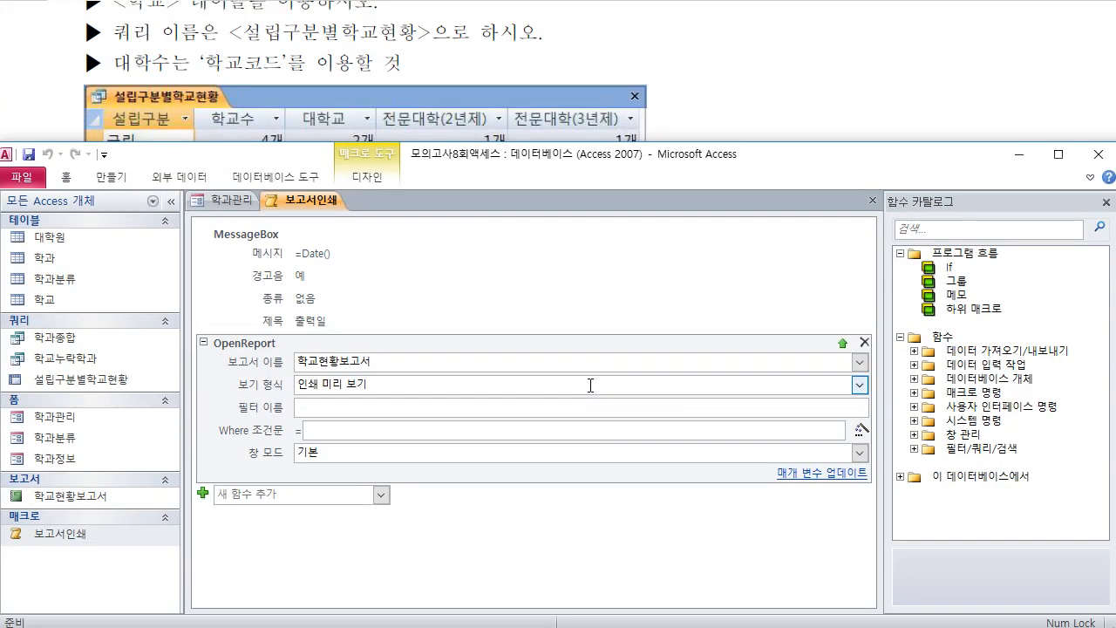
pyautogui.click(871, 200)
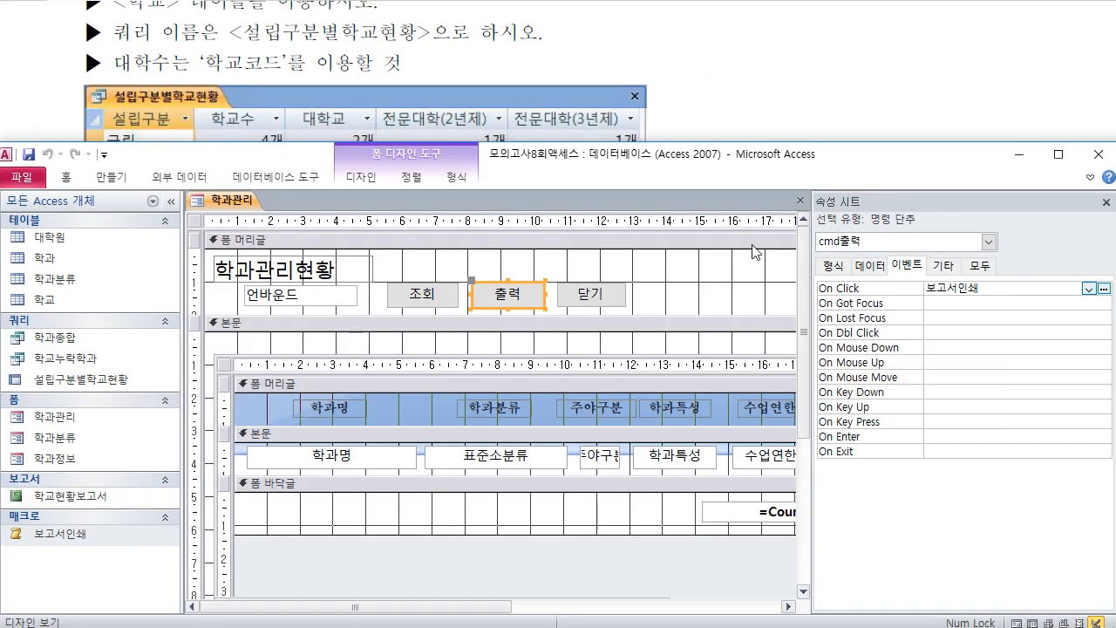
# Assign the 보고서인쇄 macro to the 출력 button's On Click event and check the macro through the event's builder
pyautogui.click(1088, 289)
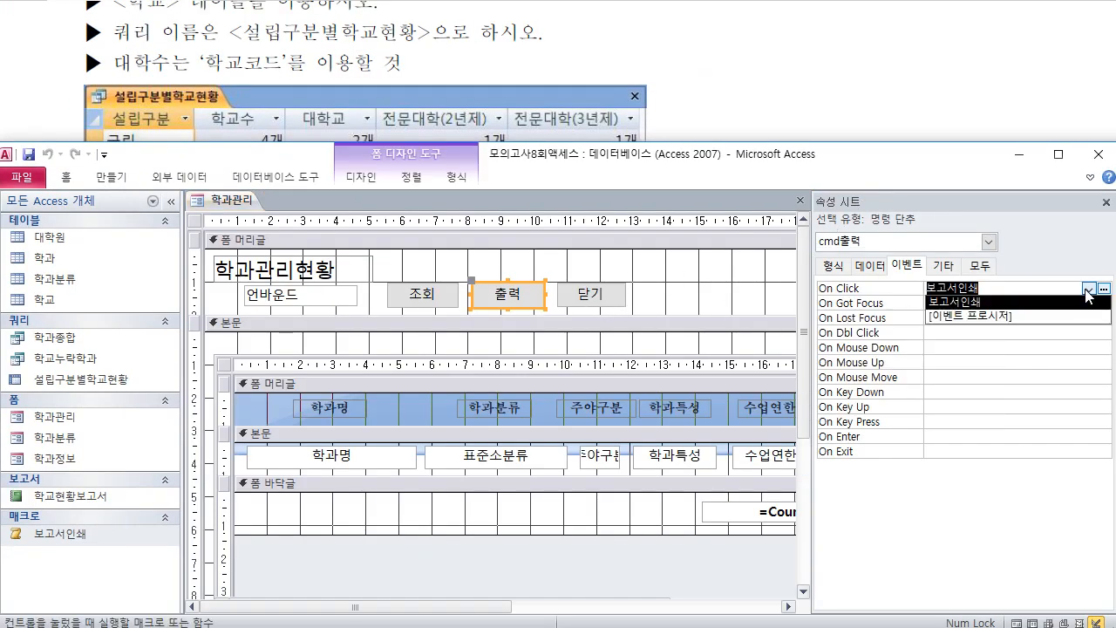
pyautogui.click(978, 301)
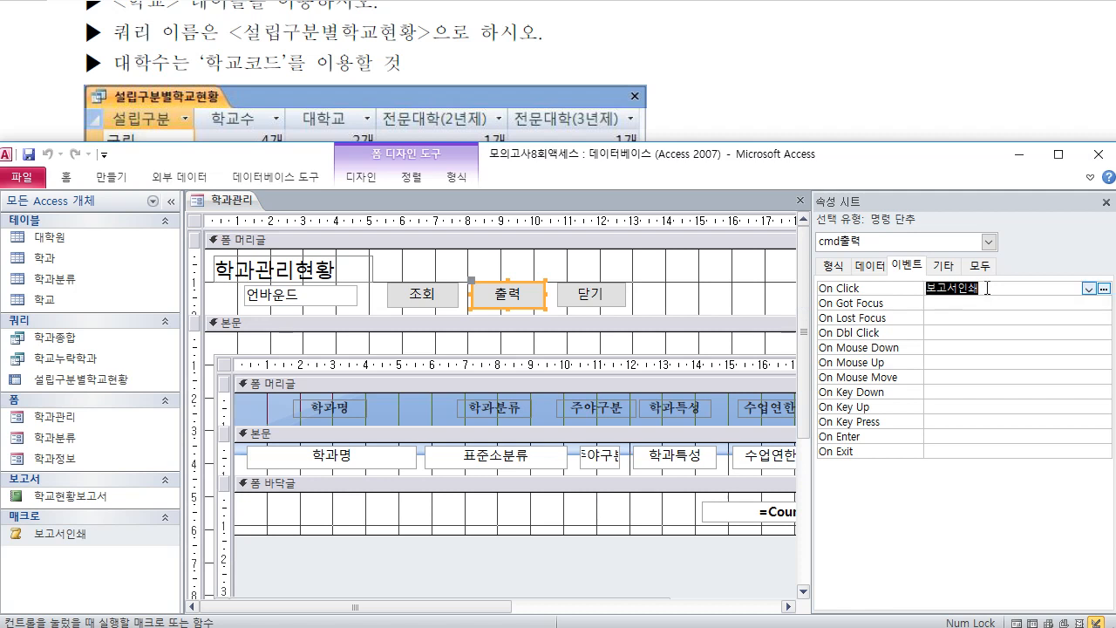
pyautogui.click(981, 288)
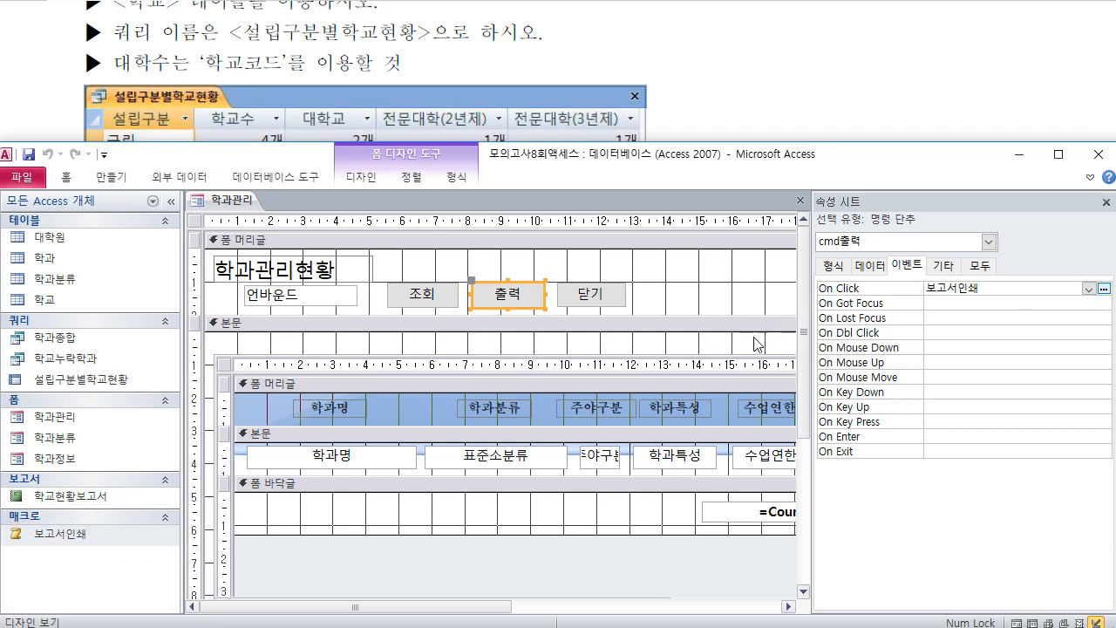
pyautogui.click(1103, 288)
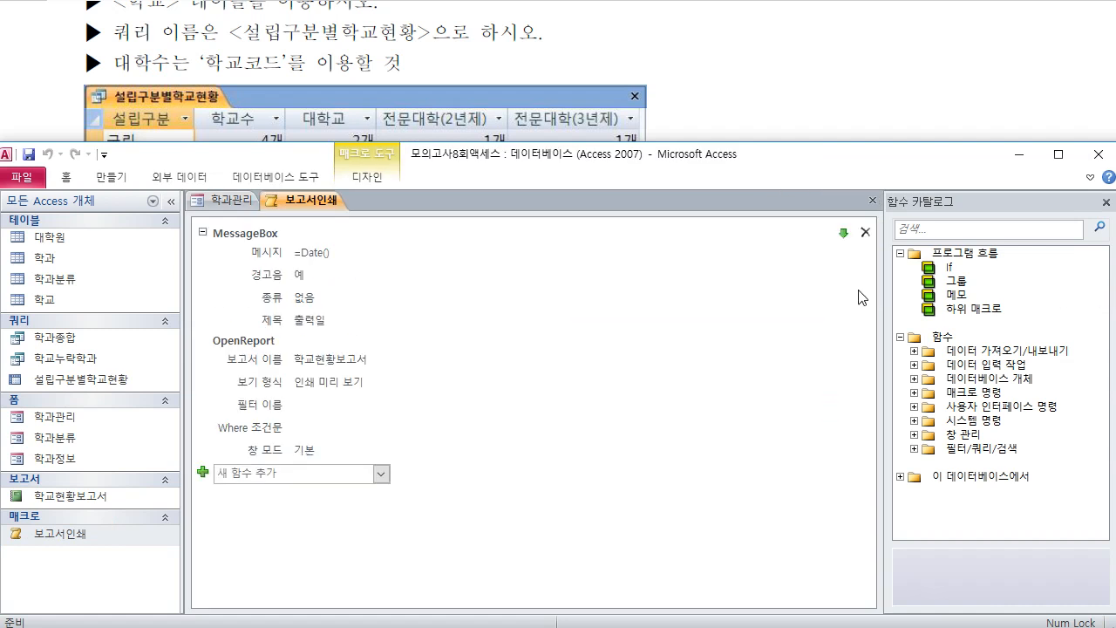
pyautogui.click(872, 201)
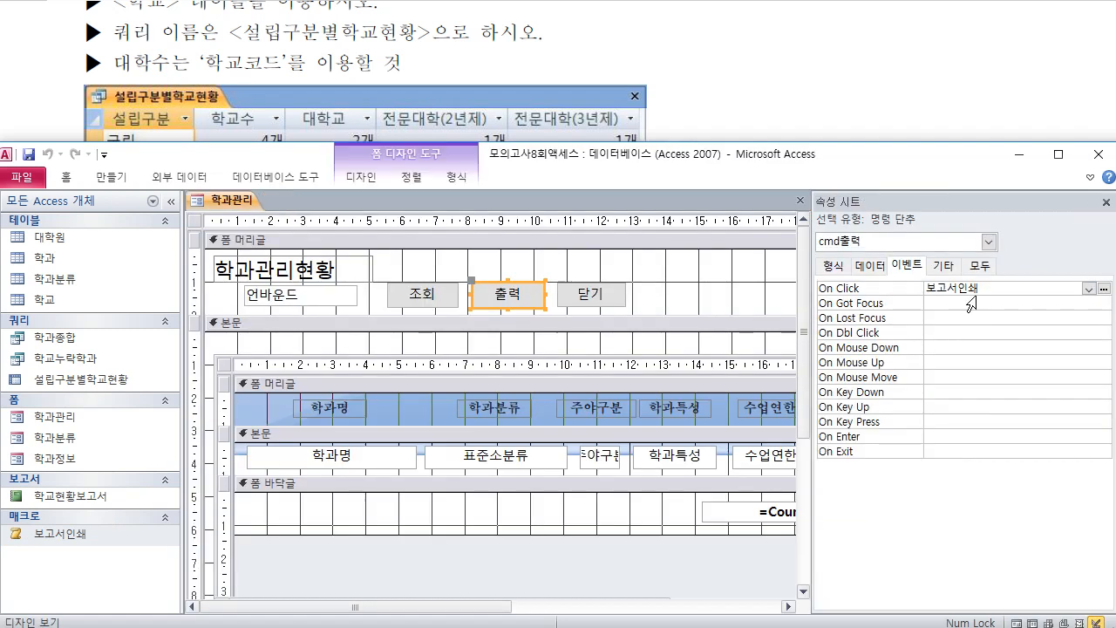
pyautogui.click(1088, 288)
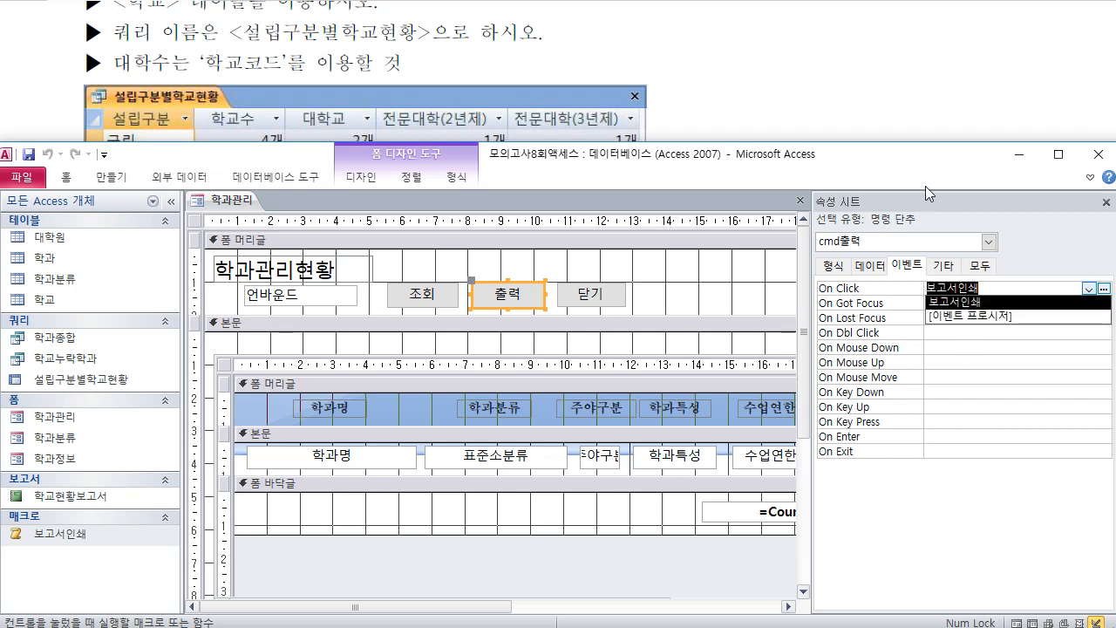
pyautogui.click(964, 302)
# Switch to the exam document and return to question 1 of 문제4 처리 기능 구현
pyautogui.click(873, 87)
pyautogui.scroll(5, 722, 231)
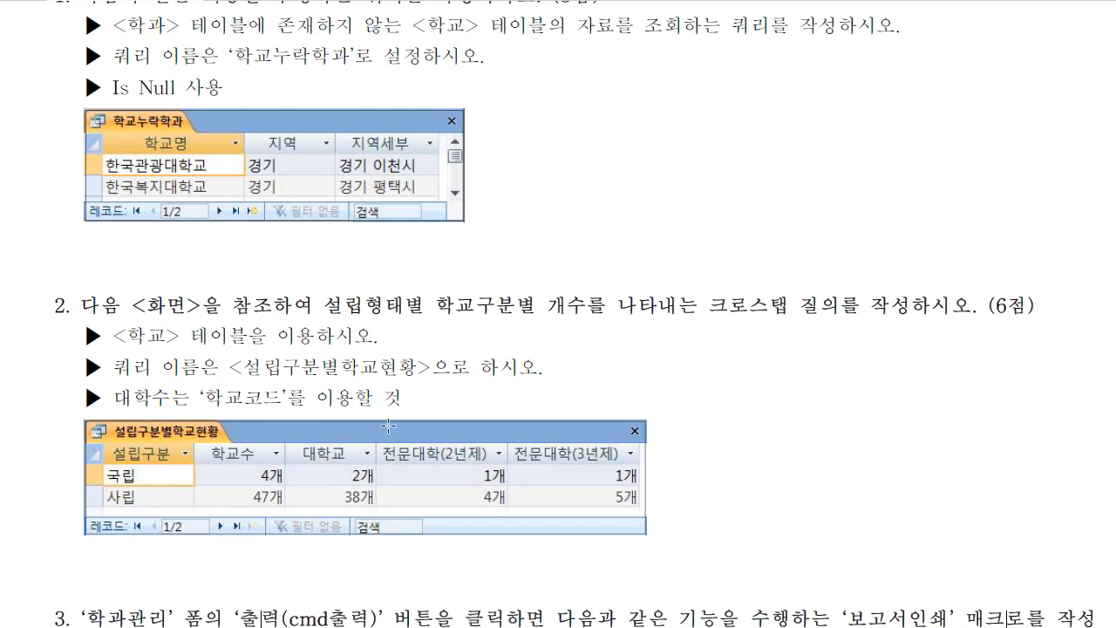
pyautogui.scroll(3, 383, 423)
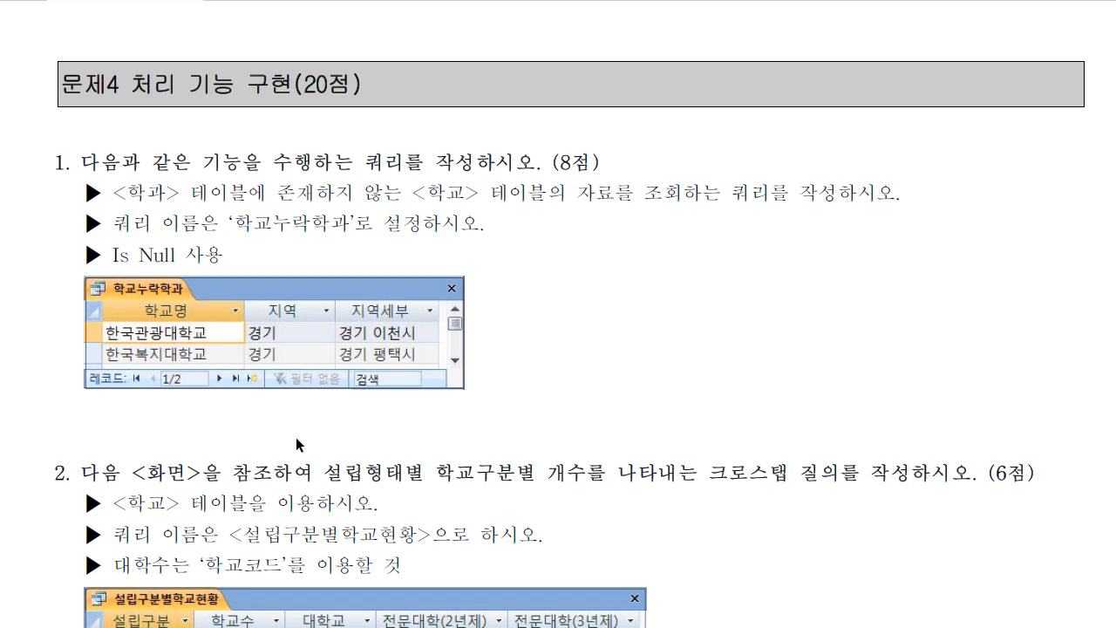
pyautogui.moveTo(603, 321); pyautogui.dragTo(931, 320)
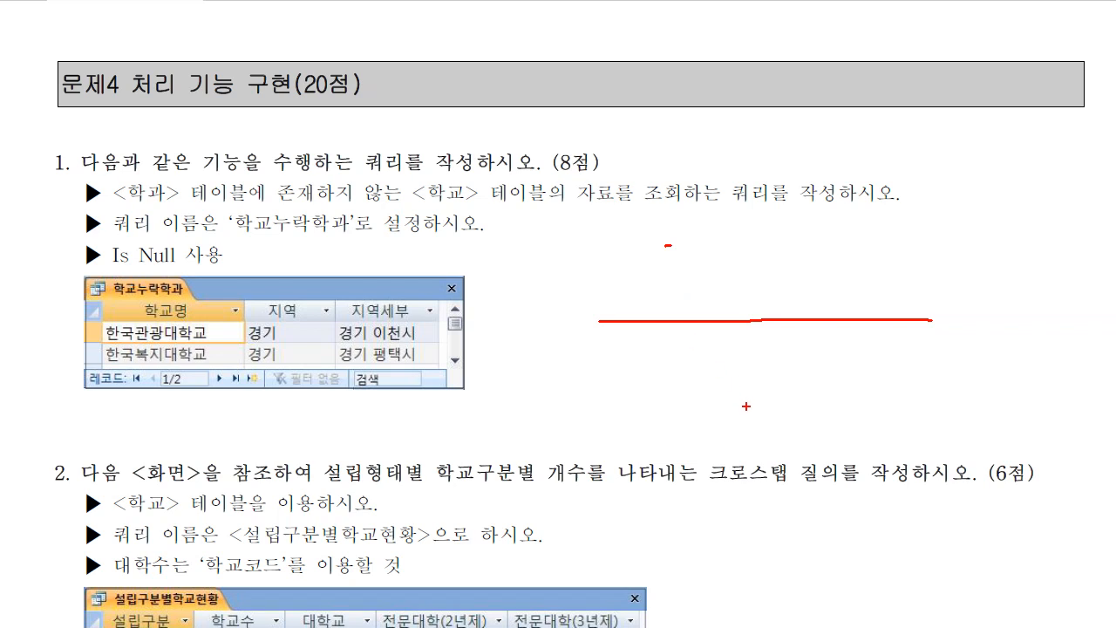
pyautogui.click(747, 404)
pyautogui.moveTo(682, 263)
pyautogui.mouseDown()
pyautogui.moveTo(754, 403)
pyautogui.moveTo(846, 220)
pyautogui.moveTo(889, 433)
pyautogui.mouseUp()
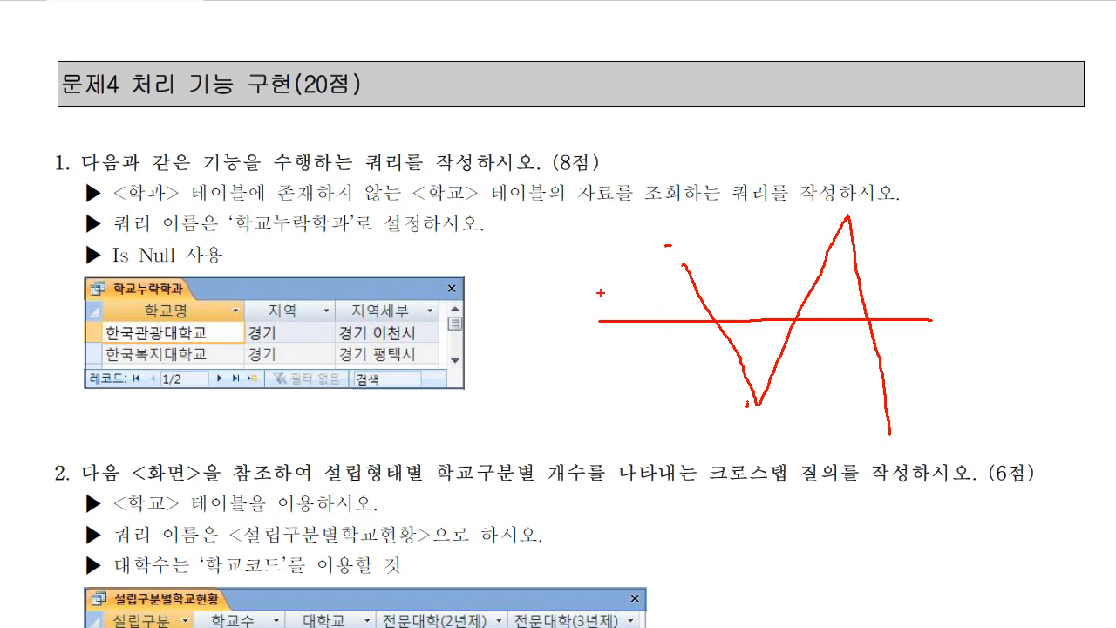
pyautogui.moveTo(600, 293); pyautogui.dragTo(908, 290)
pyautogui.moveTo(601, 349); pyautogui.dragTo(913, 349)
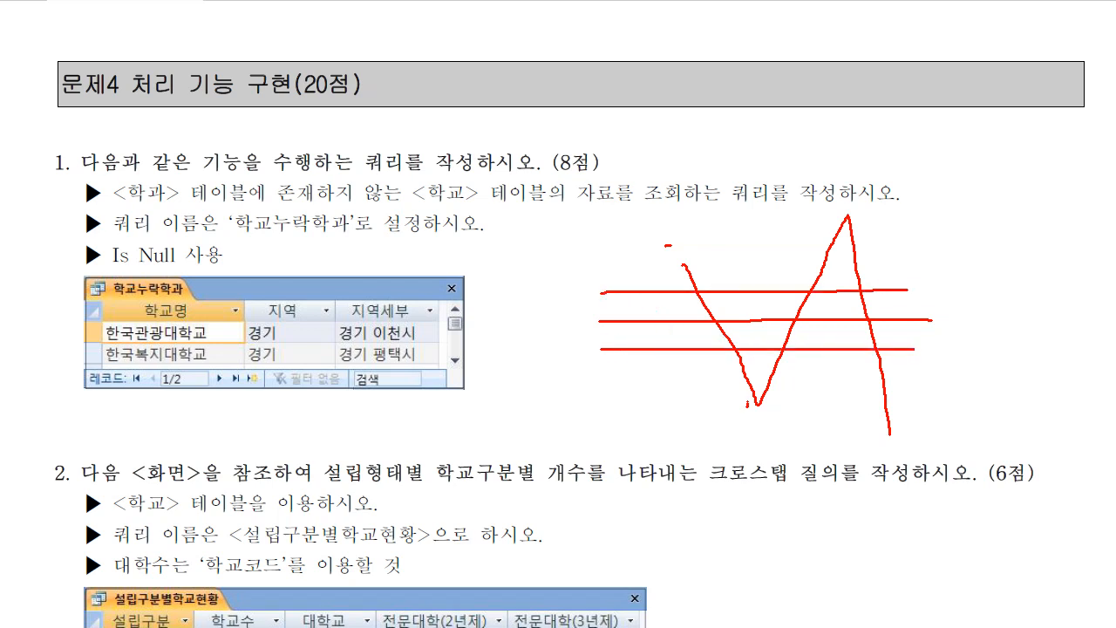
pyautogui.moveTo(641, 341)
pyautogui.mouseDown()
pyautogui.moveTo(669, 297)
pyautogui.moveTo(849, 298)
pyautogui.moveTo(912, 340)
pyautogui.moveTo(935, 299)
pyautogui.mouseUp()
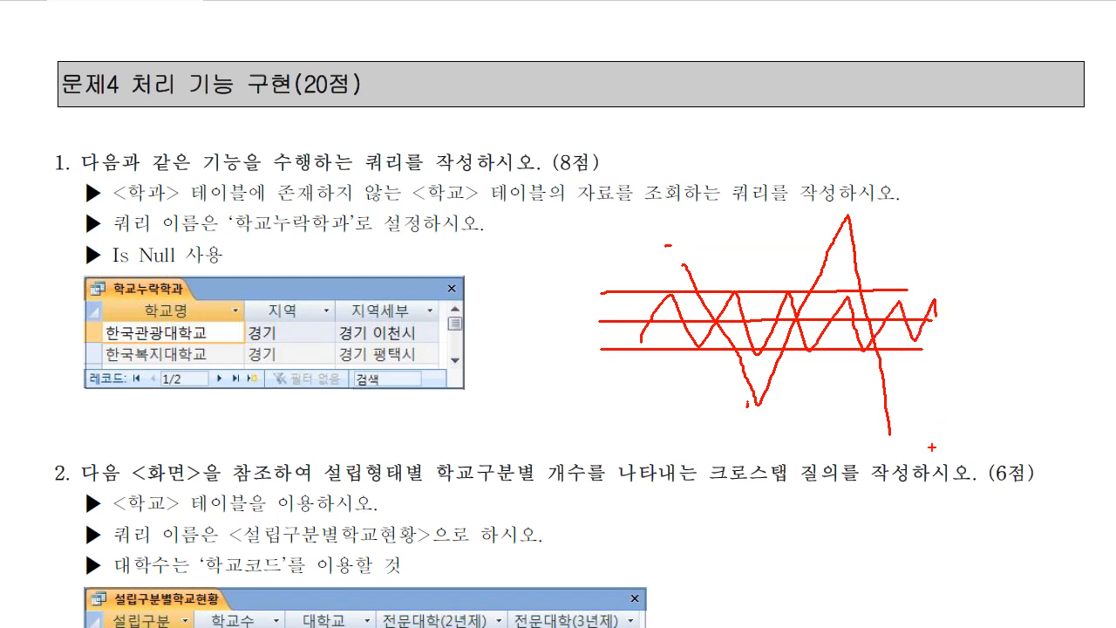
pyautogui.press('Escape')
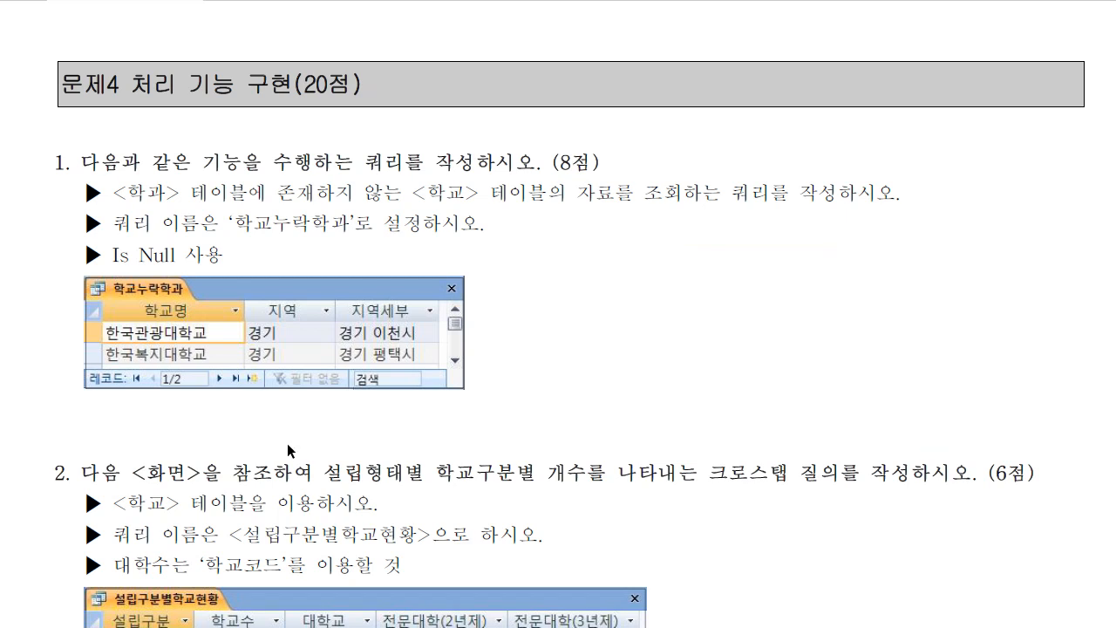